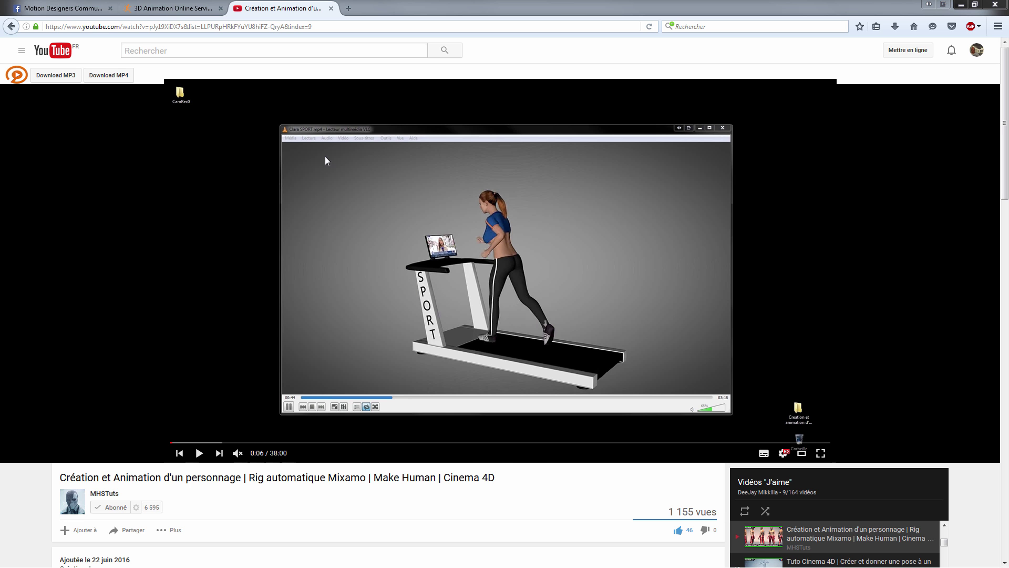
# - Open Mixamo's Adobe Fuse CC (Preview) product page and examine the section on the modular 3D character creator
pyautogui.click(181, 9)
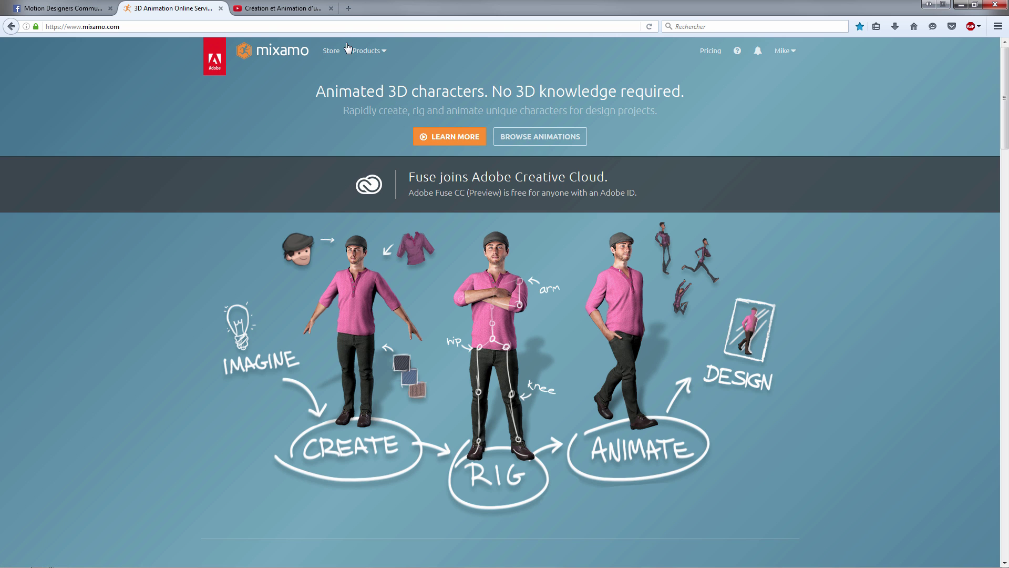
pyautogui.click(367, 50)
pyautogui.click(380, 89)
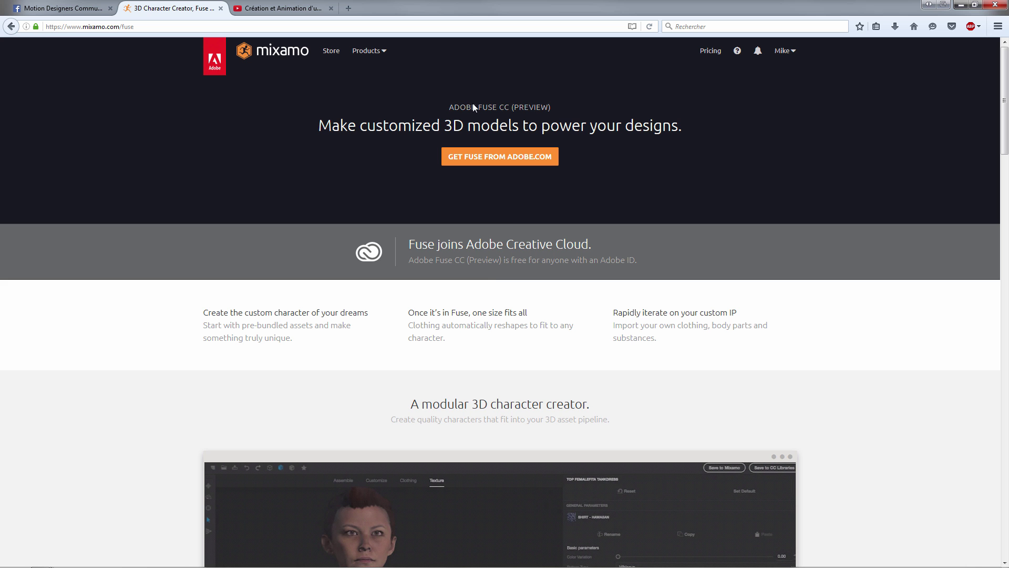
pyautogui.scroll(-5, 441, 370)
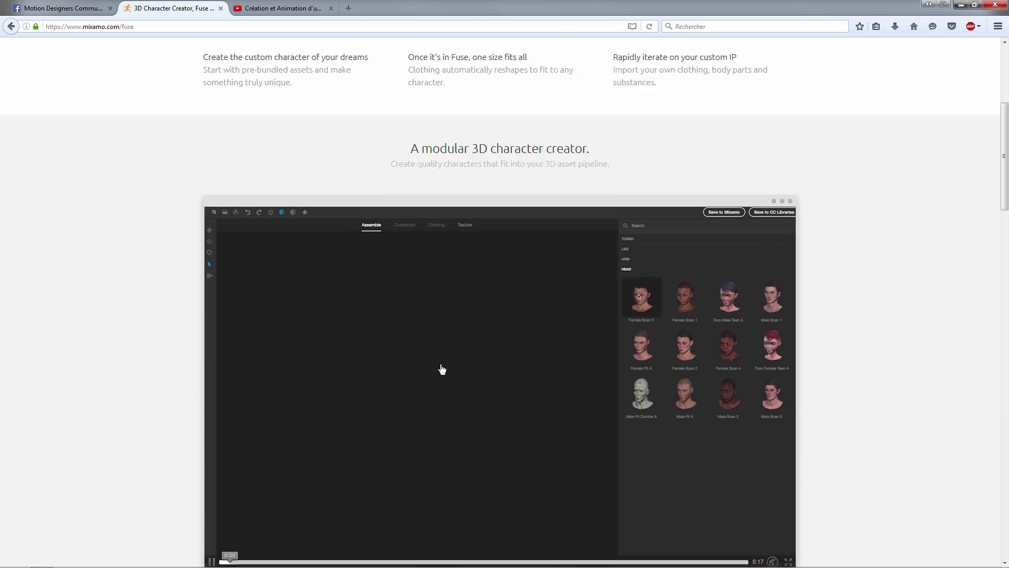
pyautogui.scroll(-2, 441, 369)
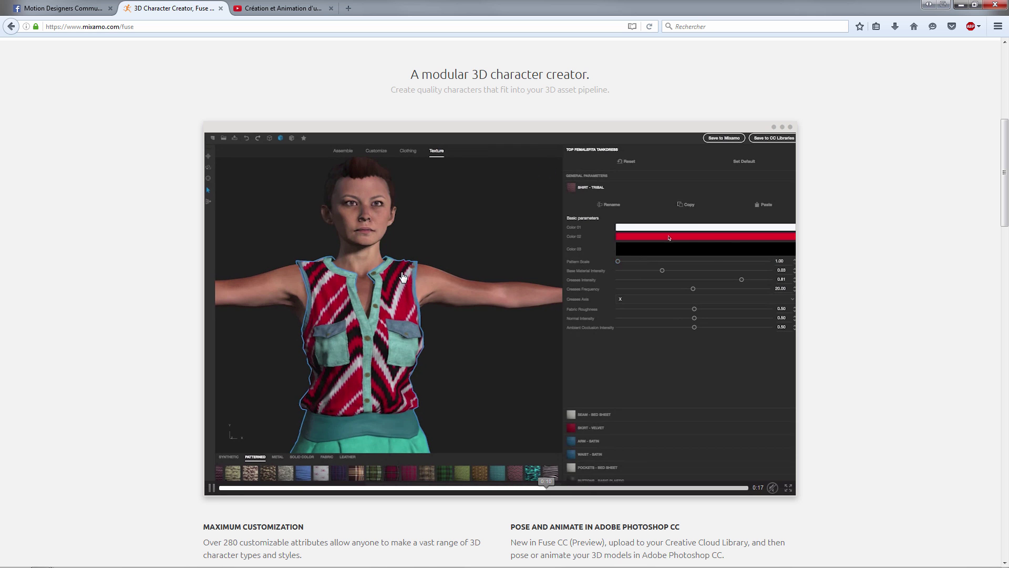
pyautogui.click(270, 8)
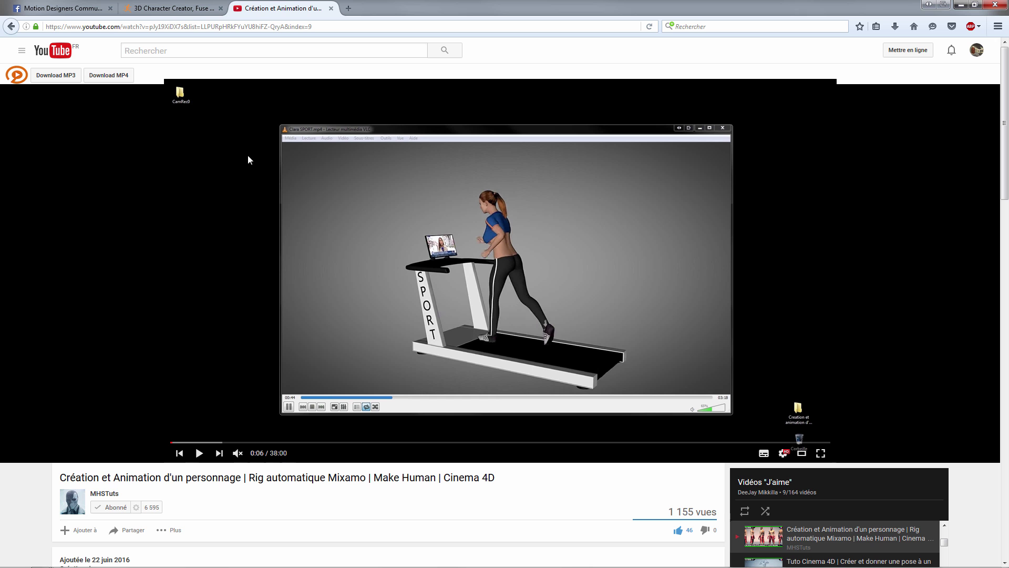
pyautogui.click(181, 10)
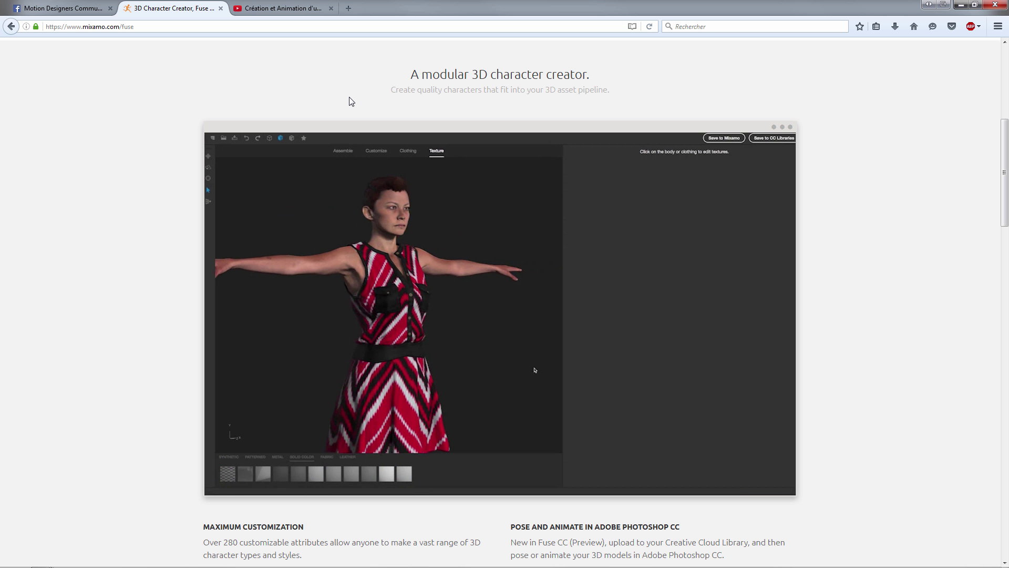
# - Go through the 3D Animations (Preview) product page to the store's animation catalogue and look through the available animations
pyautogui.scroll(3, 352, 237)
pyautogui.scroll(3, 315, 221)
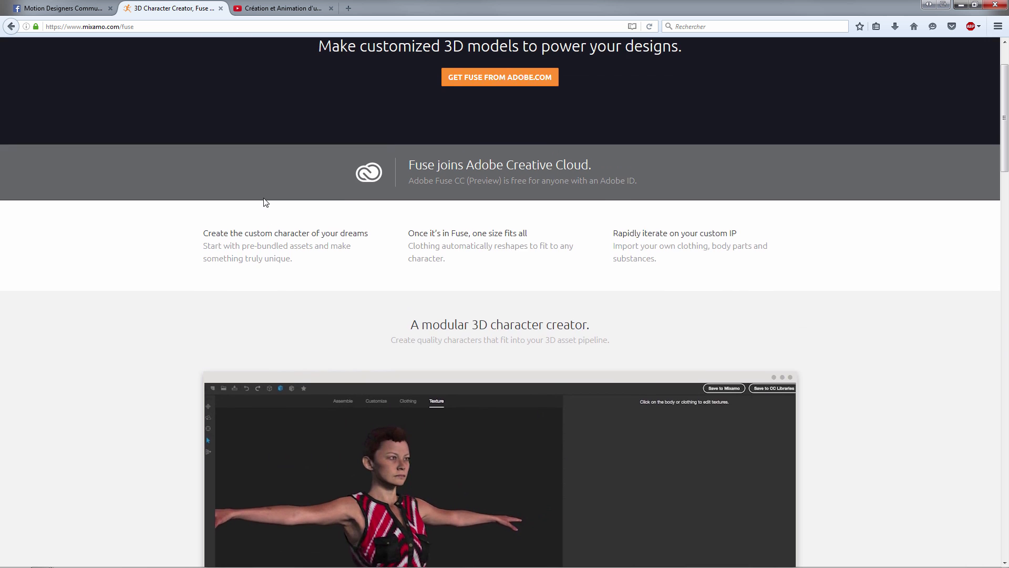
pyautogui.moveTo(375, 61)
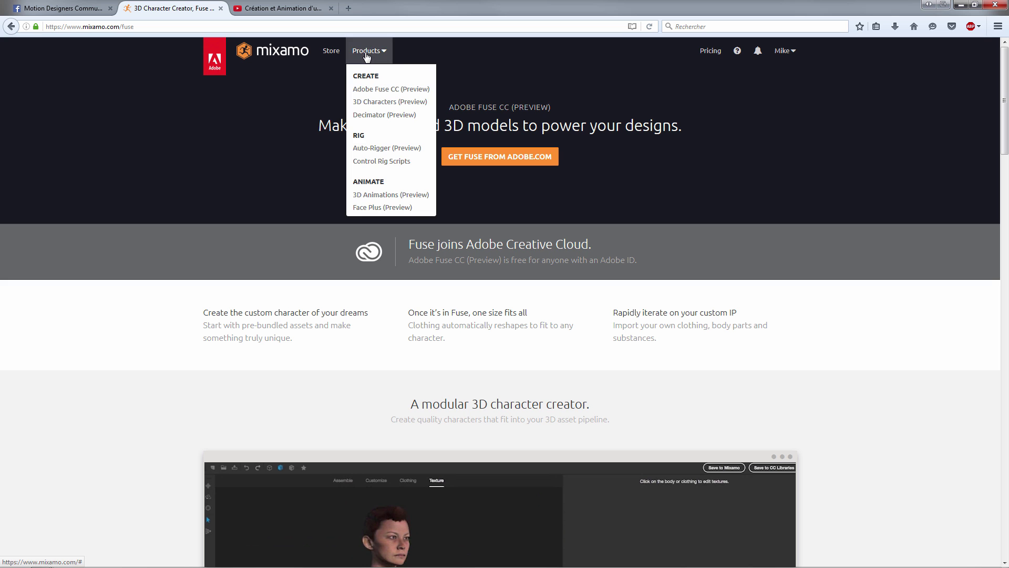
pyautogui.click(402, 196)
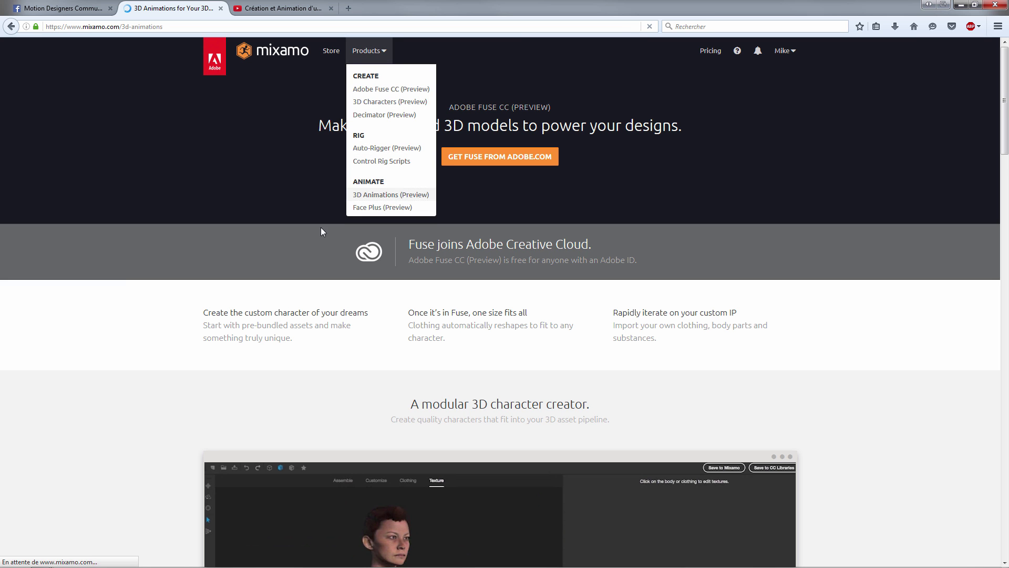
pyautogui.click(532, 165)
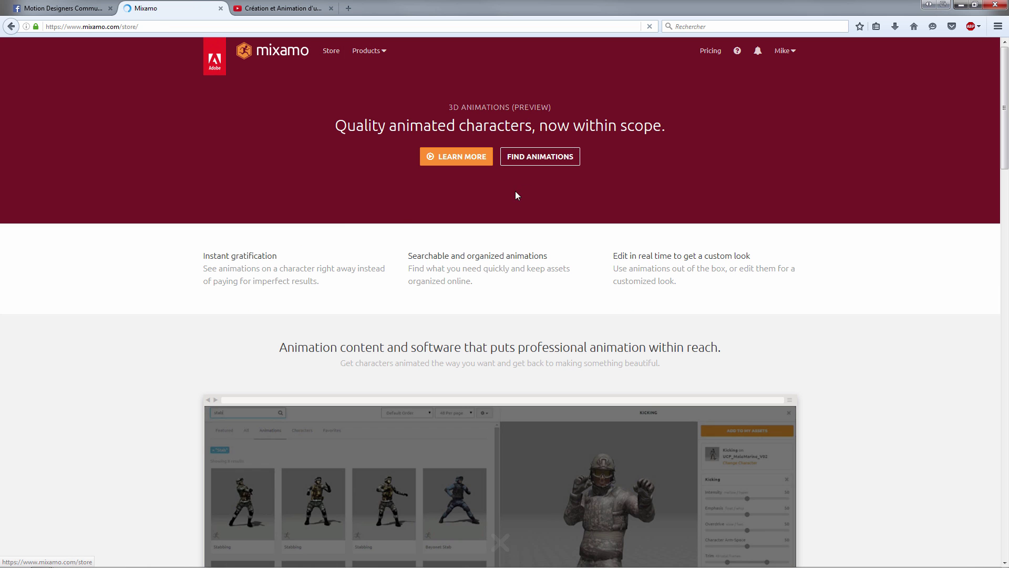
pyautogui.click(100, 105)
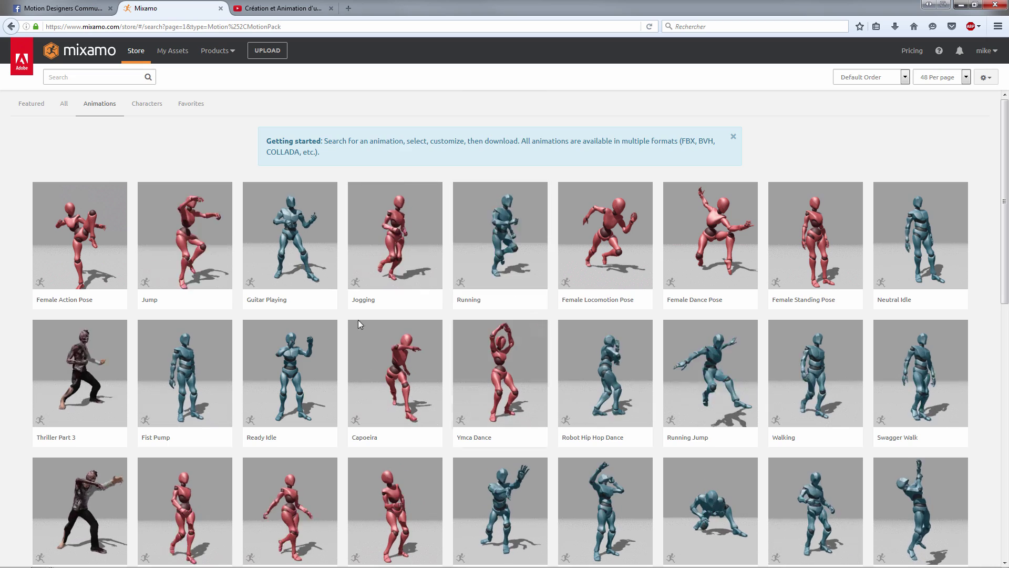
pyautogui.scroll(-2, 399, 368)
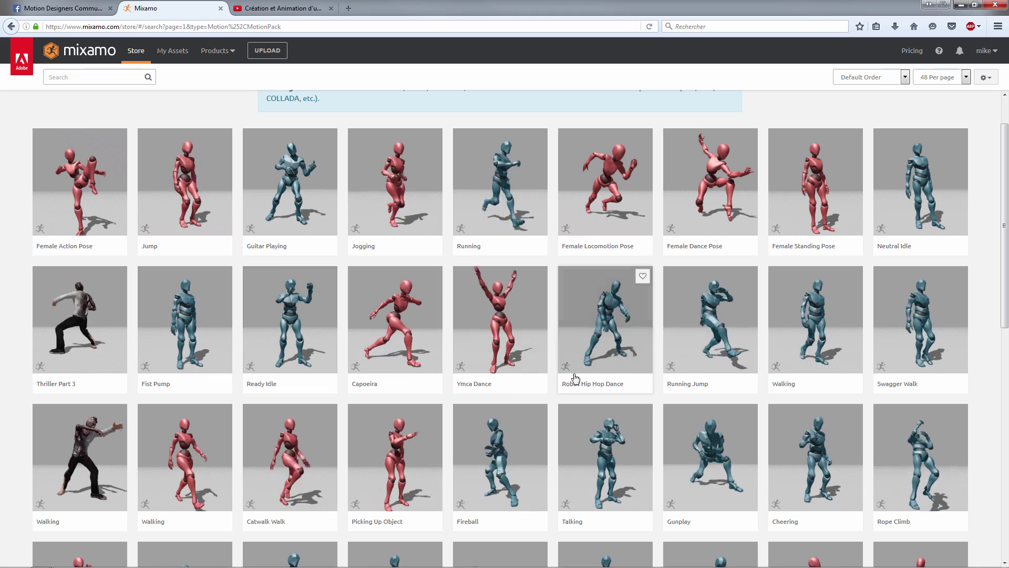
pyautogui.scroll(-2, 389, 476)
pyautogui.scroll(-2, 389, 476)
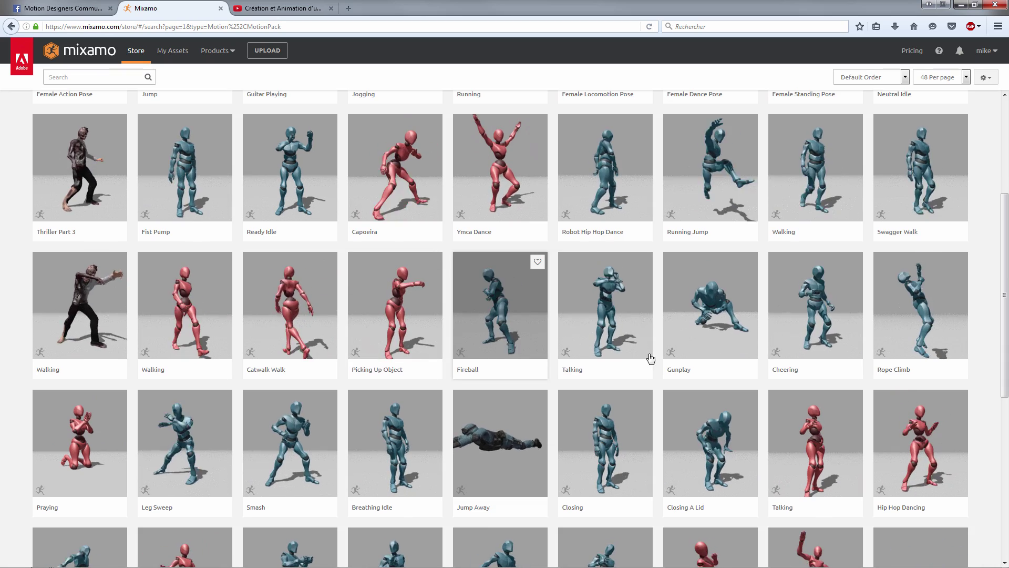
pyautogui.scroll(-1, 420, 431)
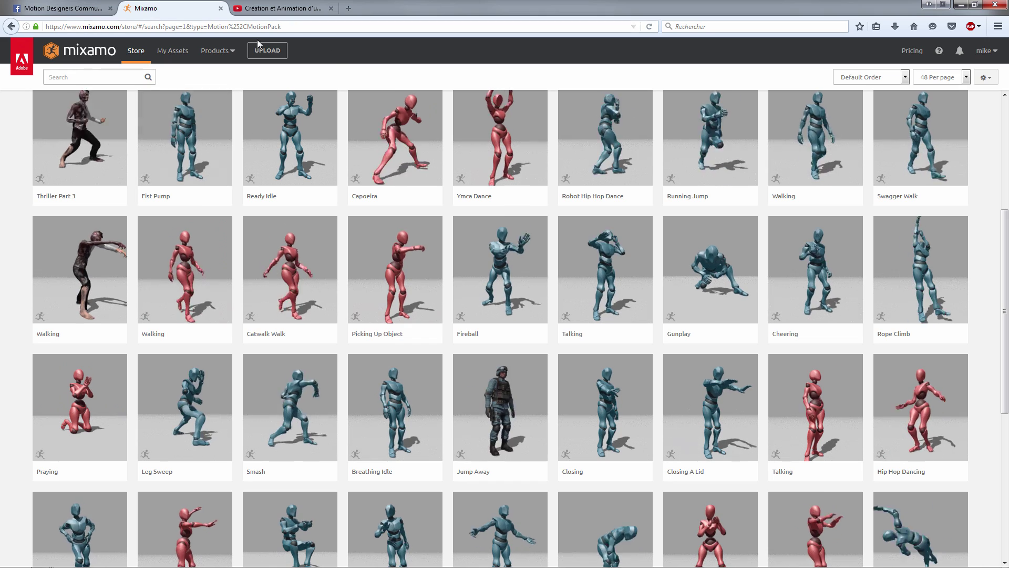
# - Minimize the browser, launch Mixamo Fuse and maximize its window
pyautogui.click(957, 4)
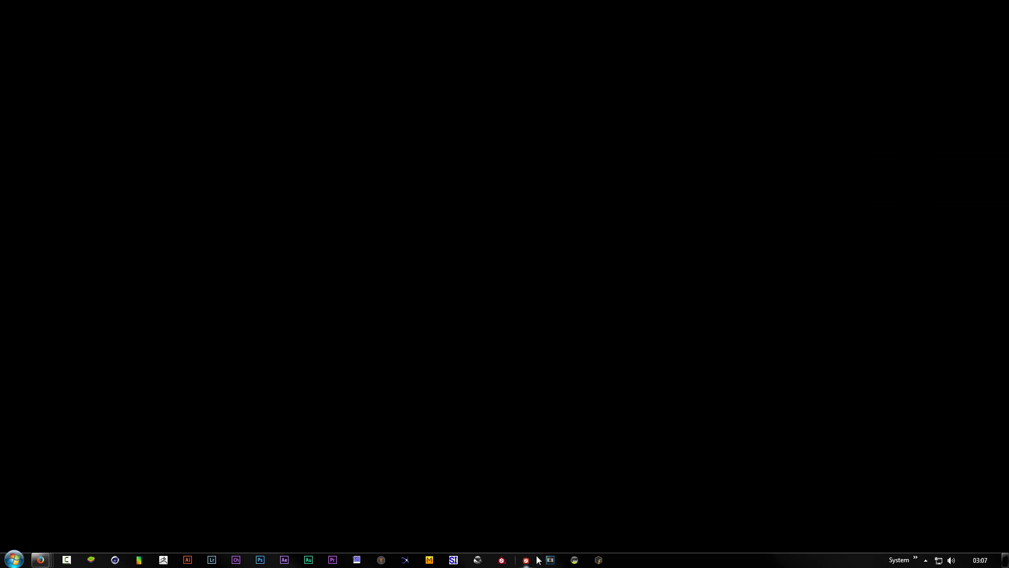
pyautogui.click(598, 560)
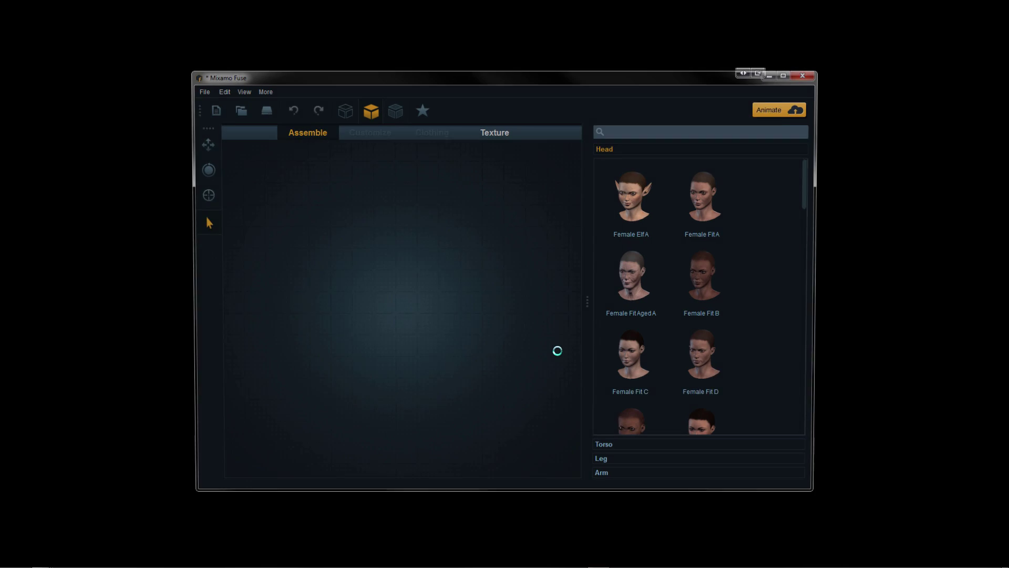
pyautogui.click(788, 73)
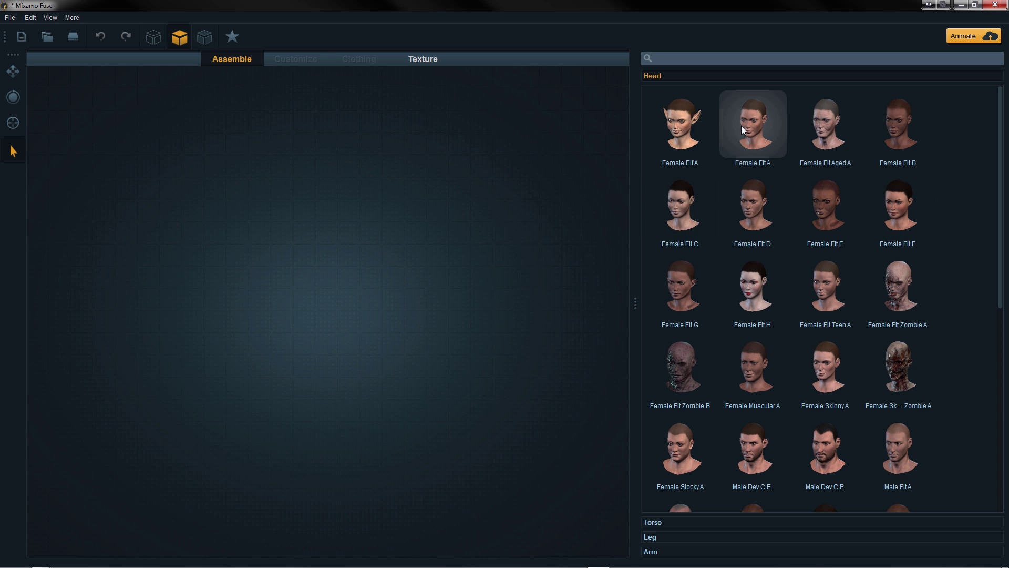
# - Look through the torso, leg and arm parts available for assembling a character
pyautogui.click(652, 522)
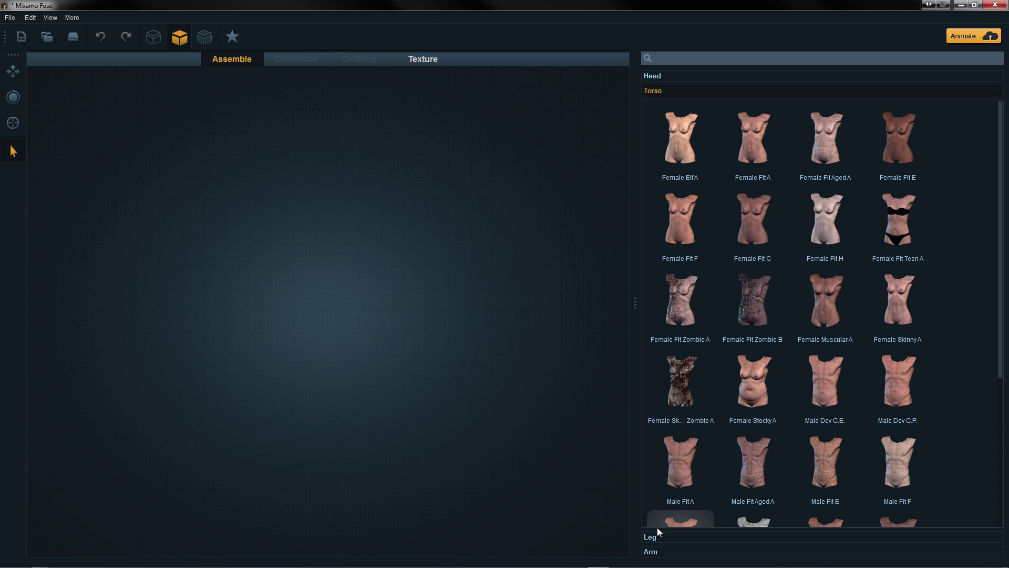
pyautogui.click(654, 537)
pyautogui.click(654, 551)
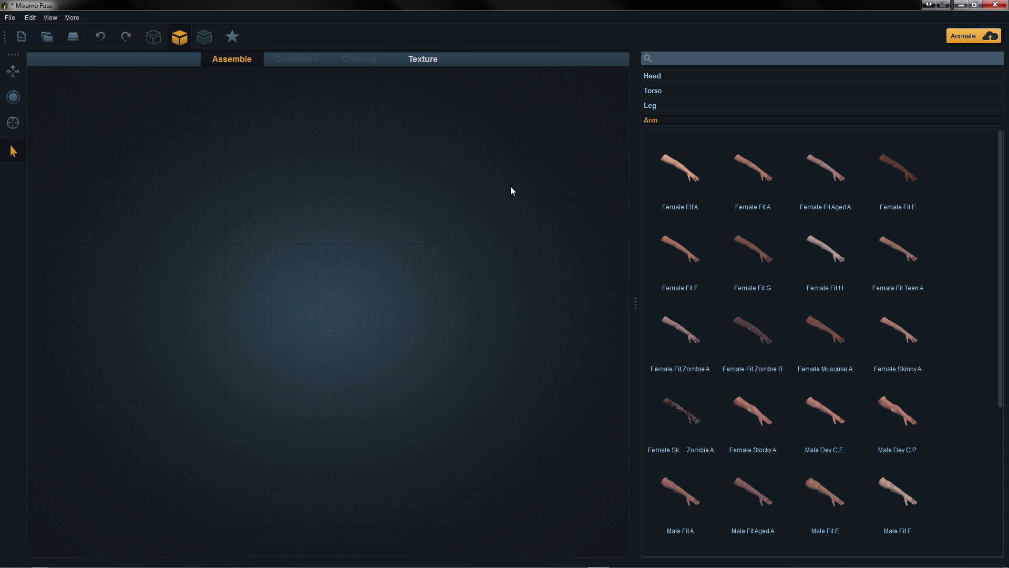
# - Start the character with the Female Fit Teen A head and add a female torso with black underwear
pyautogui.click(654, 76)
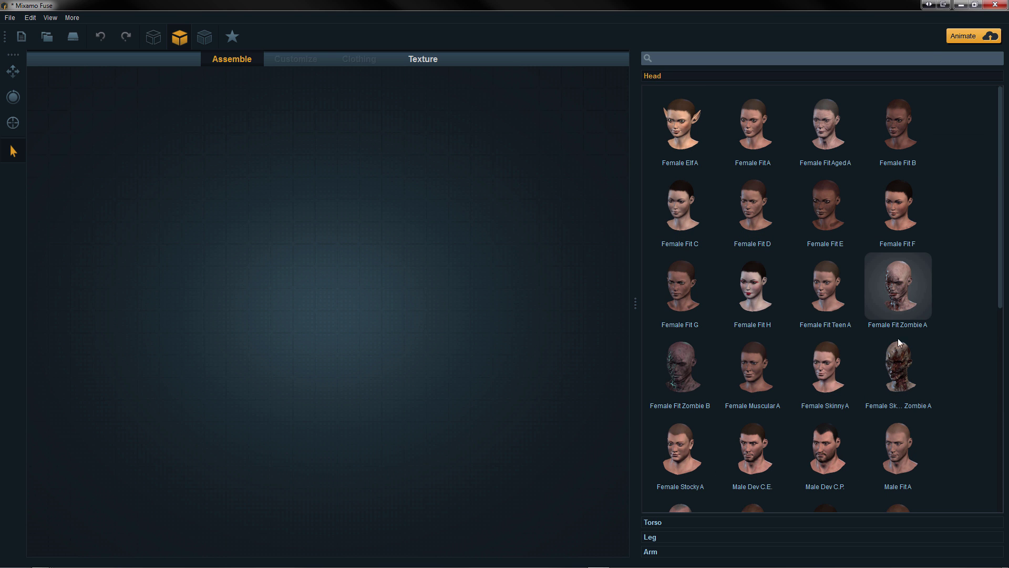
pyautogui.click(829, 295)
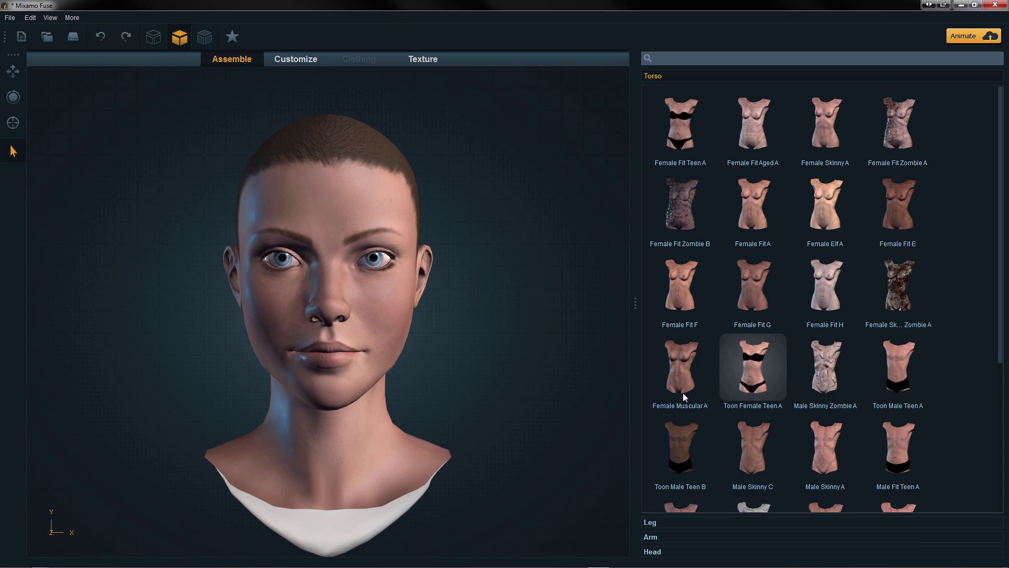
pyautogui.moveTo(577, 402); pyautogui.dragTo(574, 395)
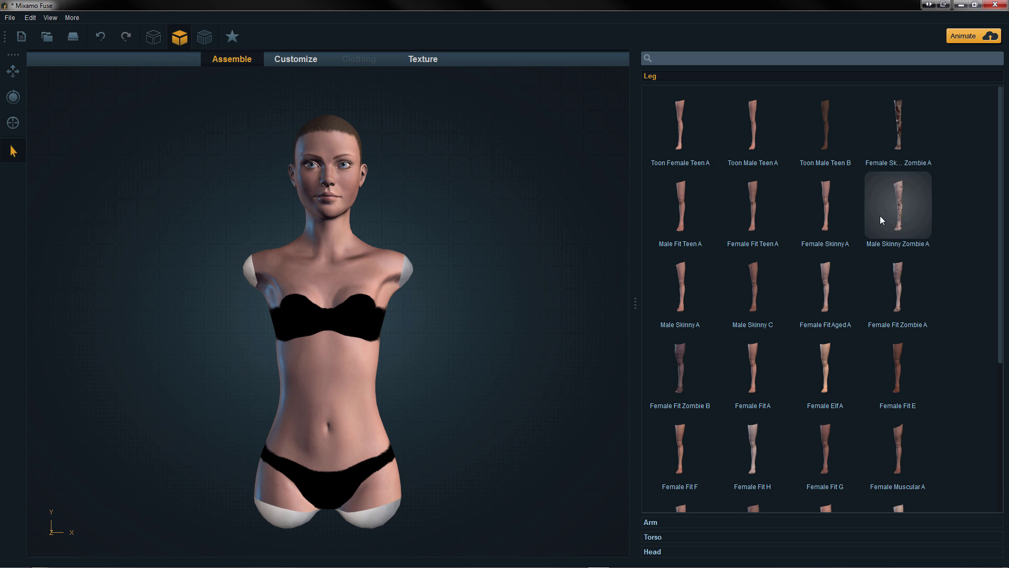
# - Complete the body with the Female Skinny A legs and the Female Fit Teen A arms
pyautogui.click(809, 238)
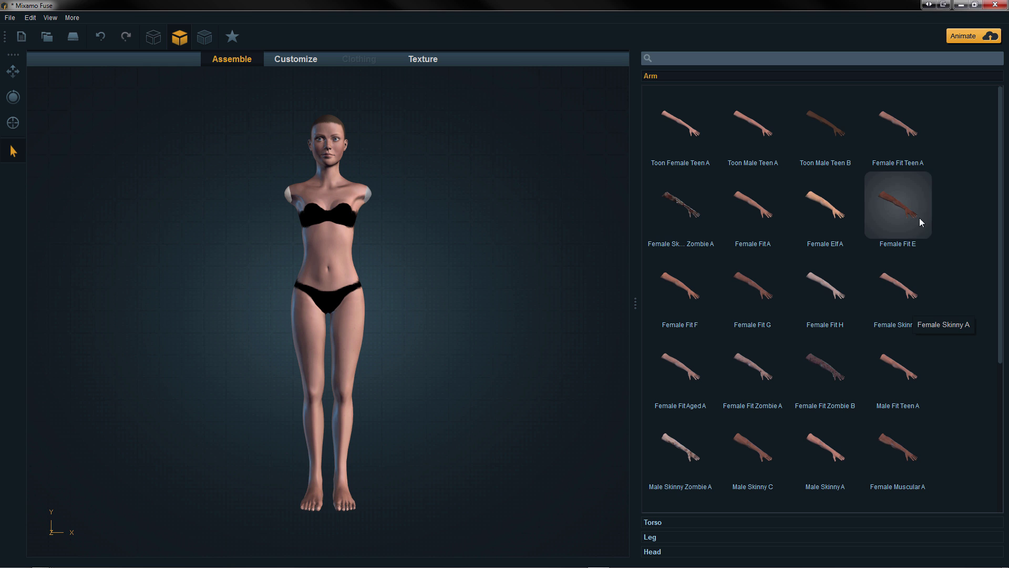
pyautogui.click(896, 136)
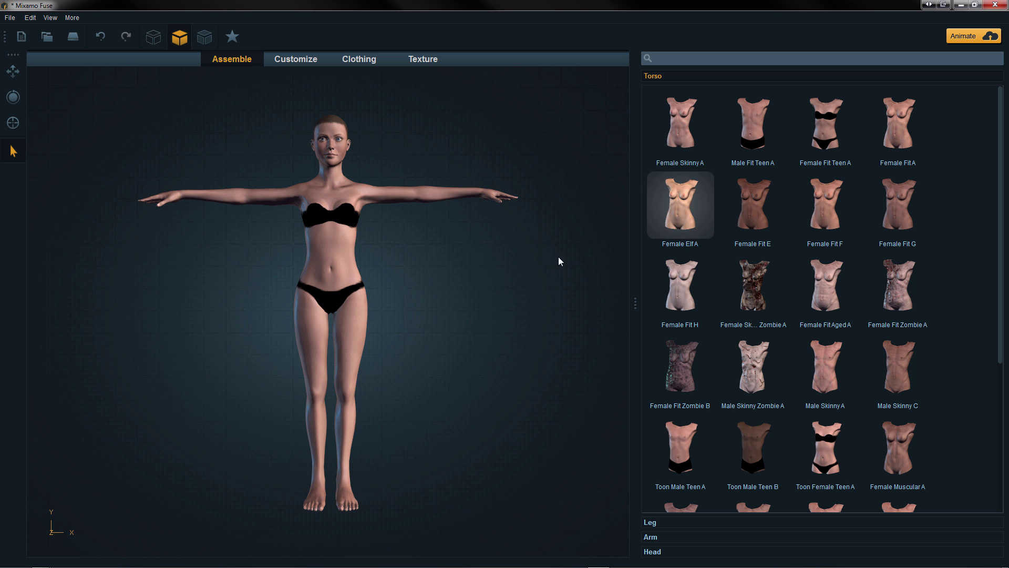
pyautogui.moveTo(499, 285); pyautogui.dragTo(510, 255)
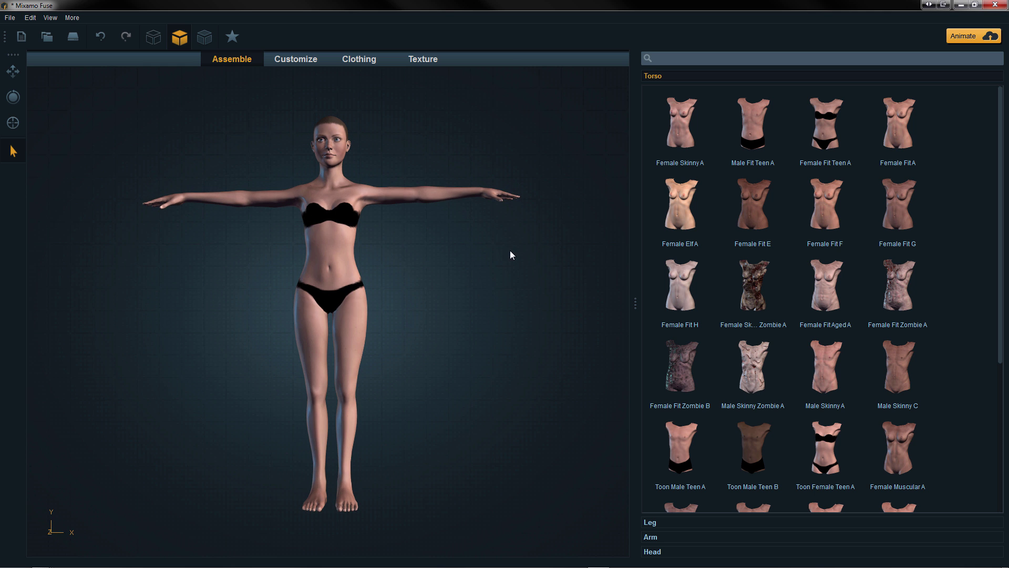
# - Review the body customization sliders and look through the clothing tops available for the character
pyautogui.click(293, 60)
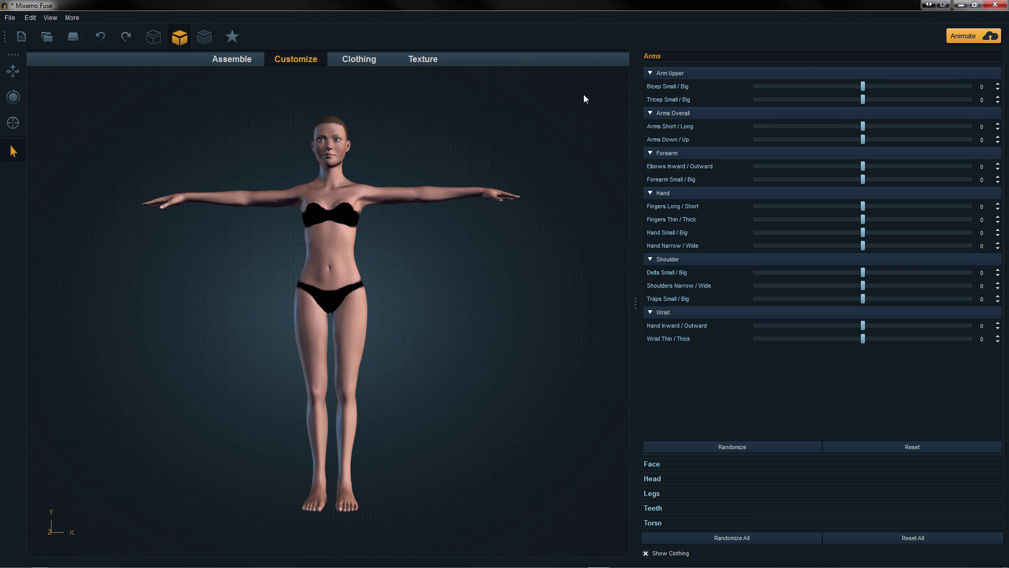
pyautogui.click(368, 57)
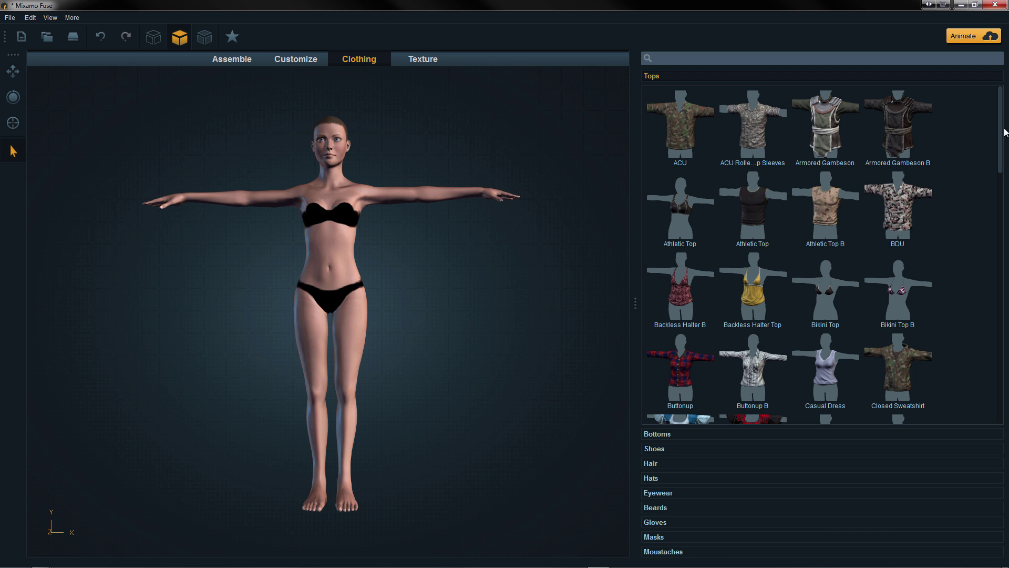
pyautogui.moveTo(1004, 132)
pyautogui.mouseDown()
pyautogui.moveTo(1008, 287)
pyautogui.moveTo(1007, 152)
pyautogui.mouseUp()
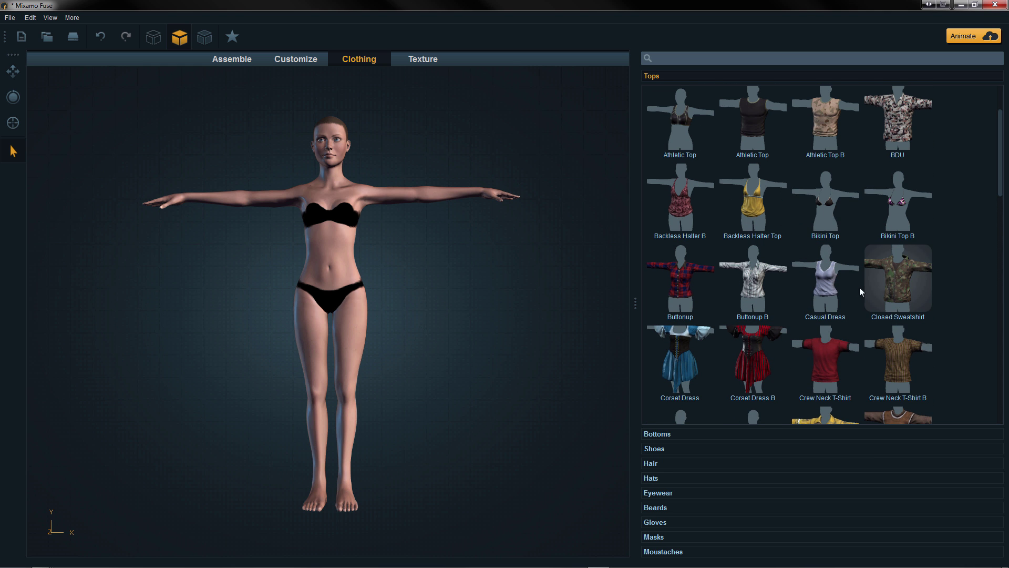
# - Try the Casual Dress top on the character and inspect its fit up close around the waist
pyautogui.click(826, 288)
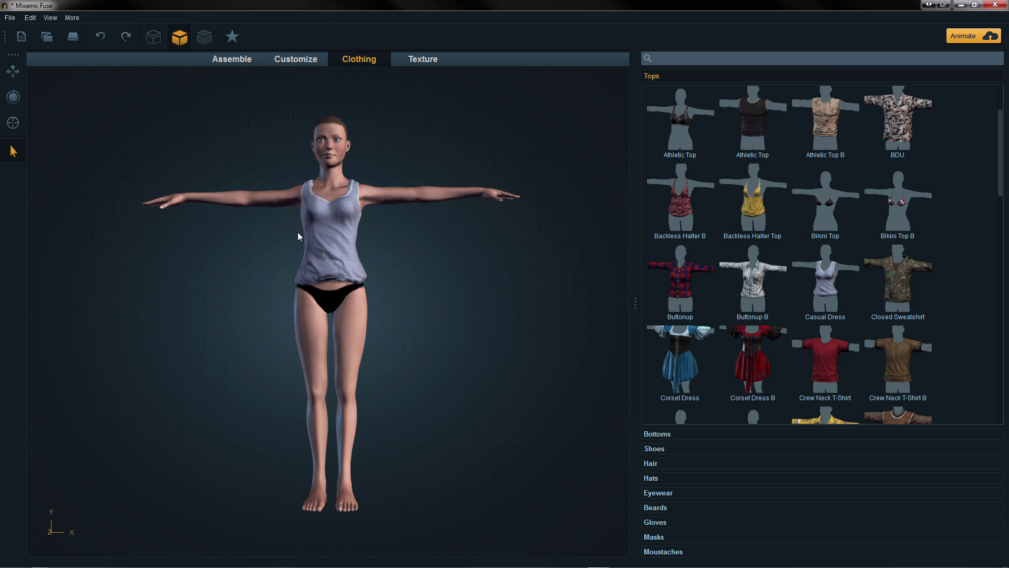
pyautogui.scroll(5, 310, 231)
pyautogui.scroll(3, 310, 231)
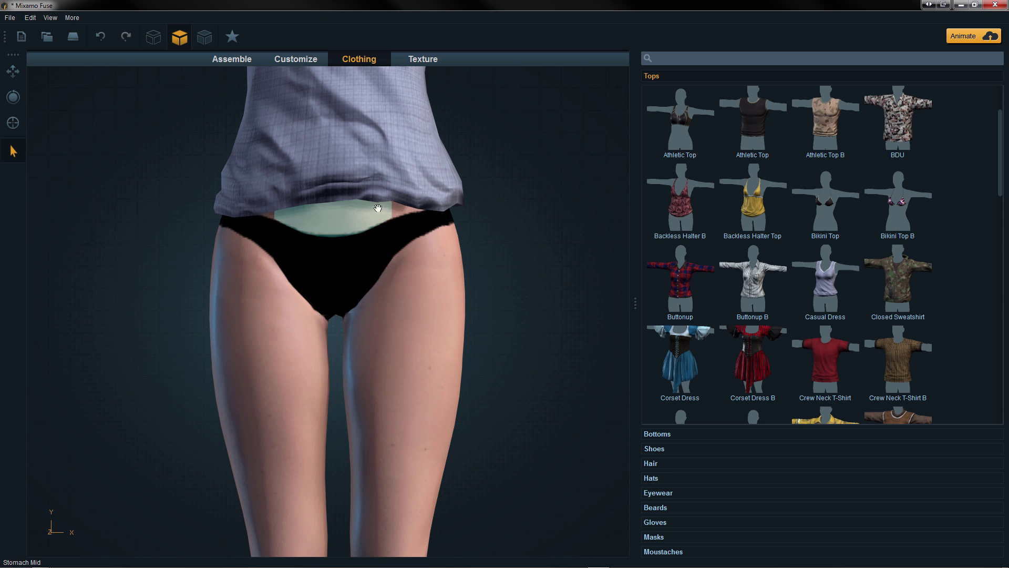
pyautogui.scroll(-10, 462, 292)
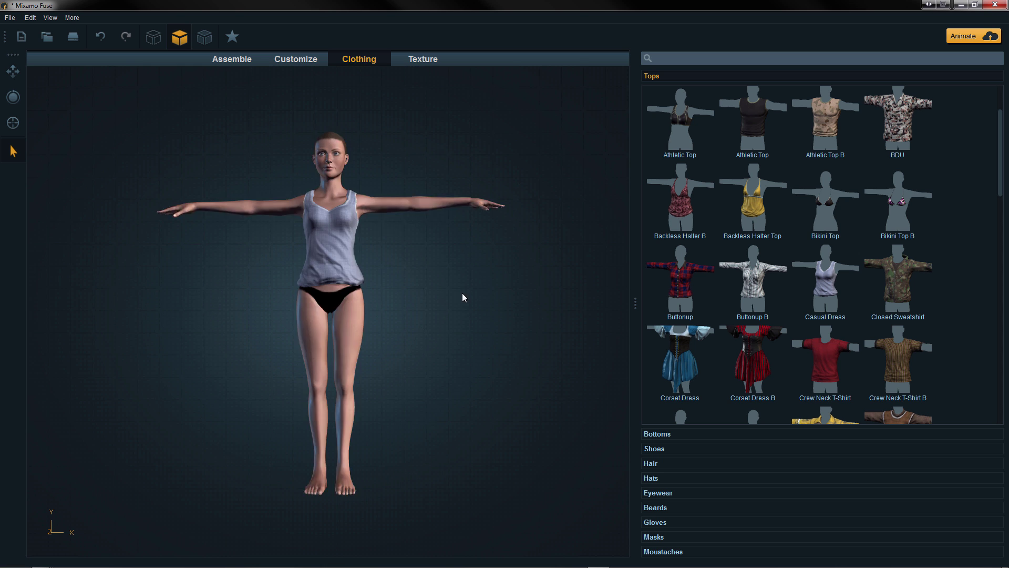
pyautogui.scroll(3, 347, 262)
pyautogui.scroll(2, 325, 279)
pyautogui.scroll(4, 309, 210)
pyautogui.scroll(-4, 315, 212)
pyautogui.scroll(1, 321, 194)
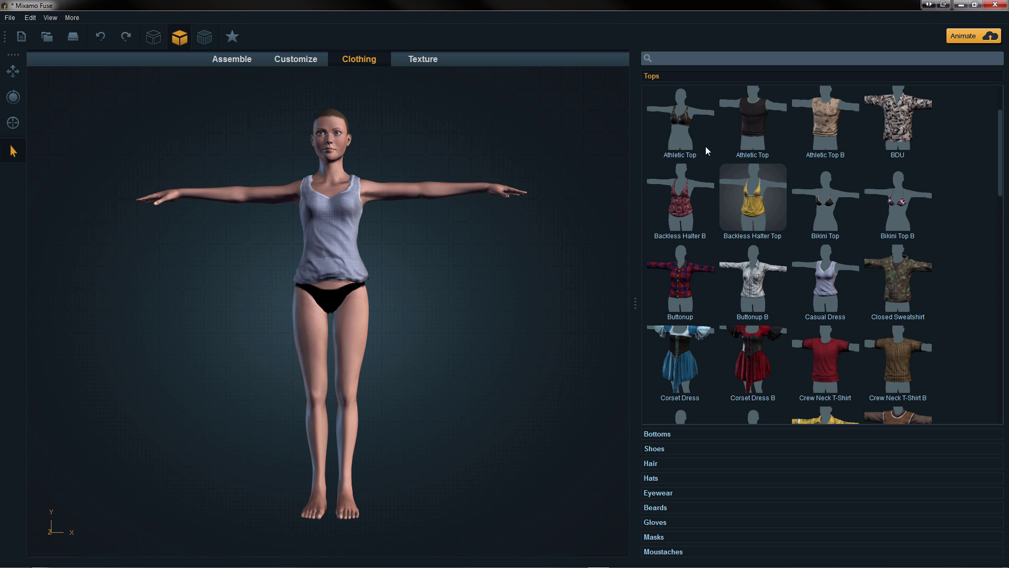
# - Dress the character in the black Athletic Top and view it from a higher angle
pyautogui.click(680, 141)
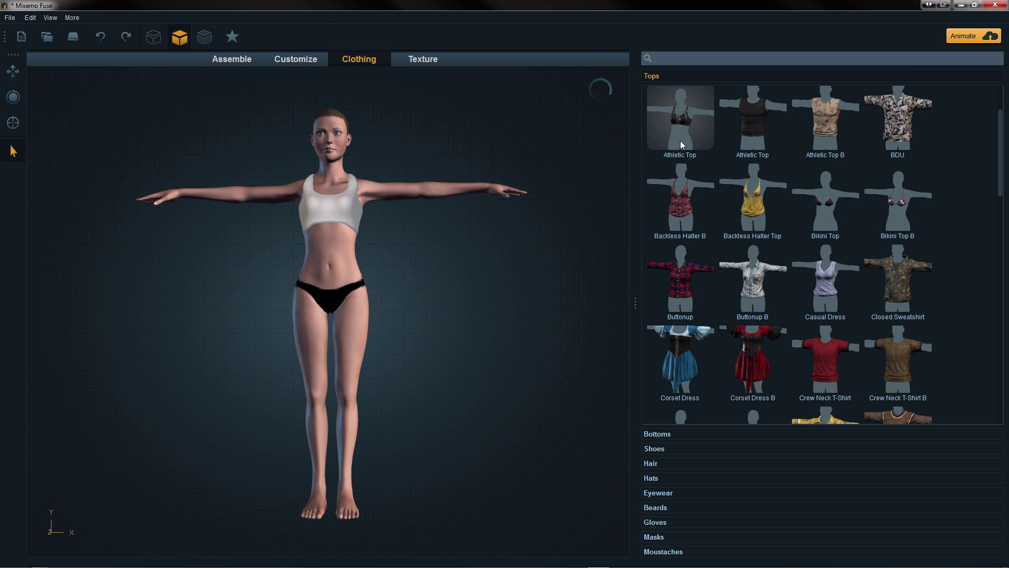
pyautogui.moveTo(538, 174); pyautogui.dragTo(549, 237)
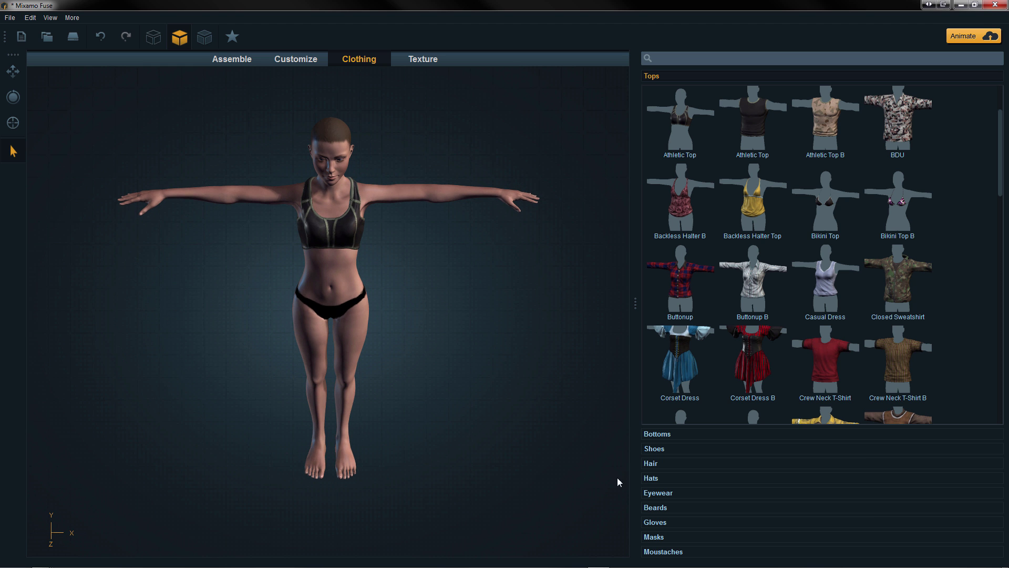
# - Dress the character in the blue Scrubs pants and view her from a lower front angle
pyautogui.click(659, 433)
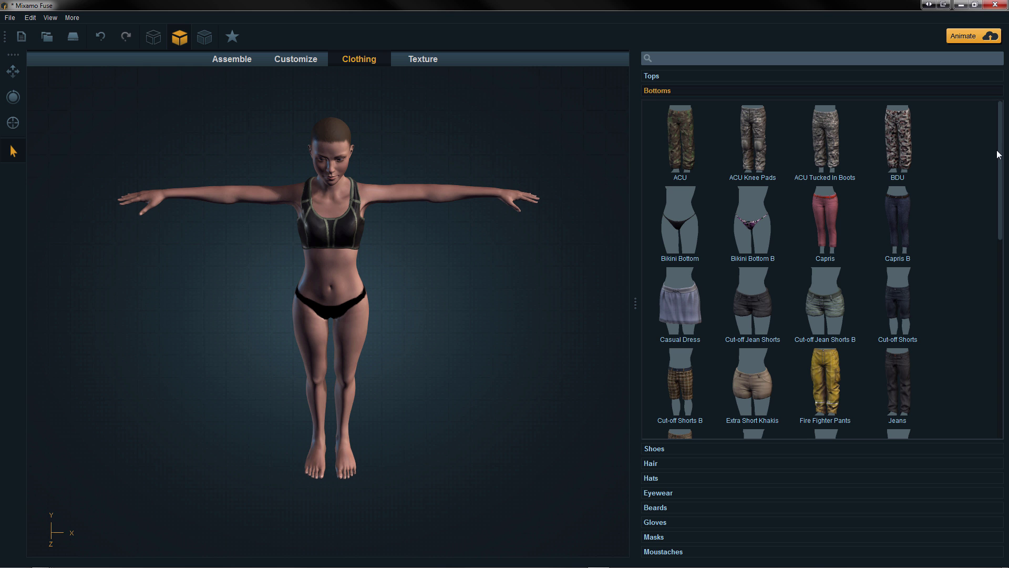
pyautogui.moveTo(998, 154); pyautogui.dragTo(999, 335)
pyautogui.click(749, 268)
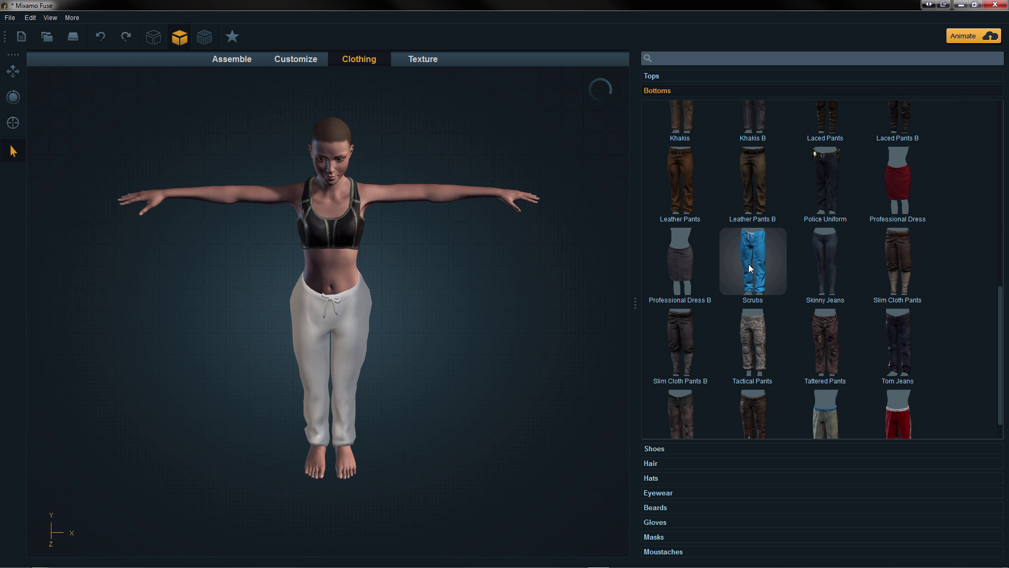
pyautogui.moveTo(430, 297); pyautogui.dragTo(421, 253)
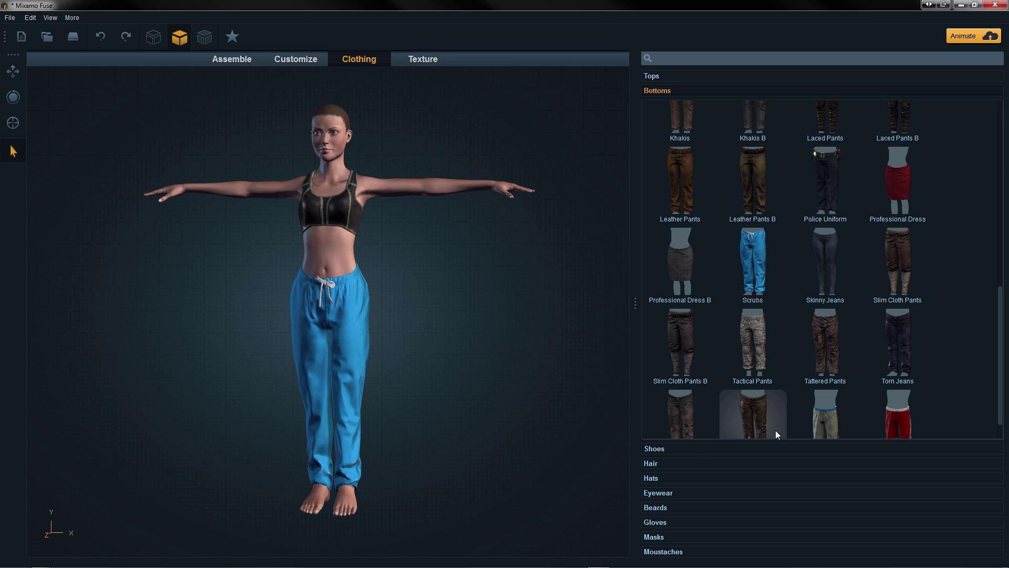
# - Put the white Athletic C shoes on the character and check how they look on her feet
pyautogui.click(655, 449)
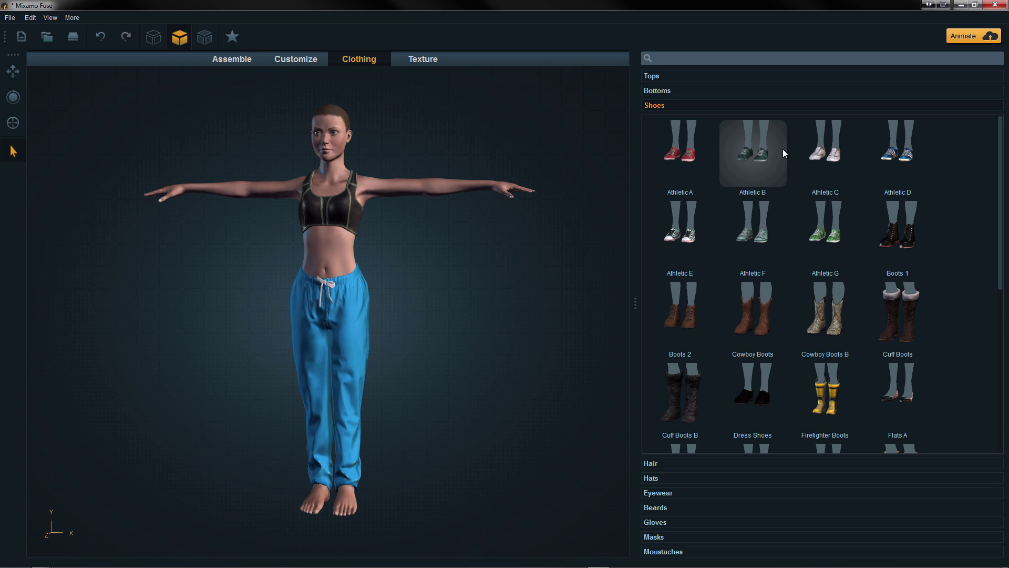
pyautogui.click(840, 172)
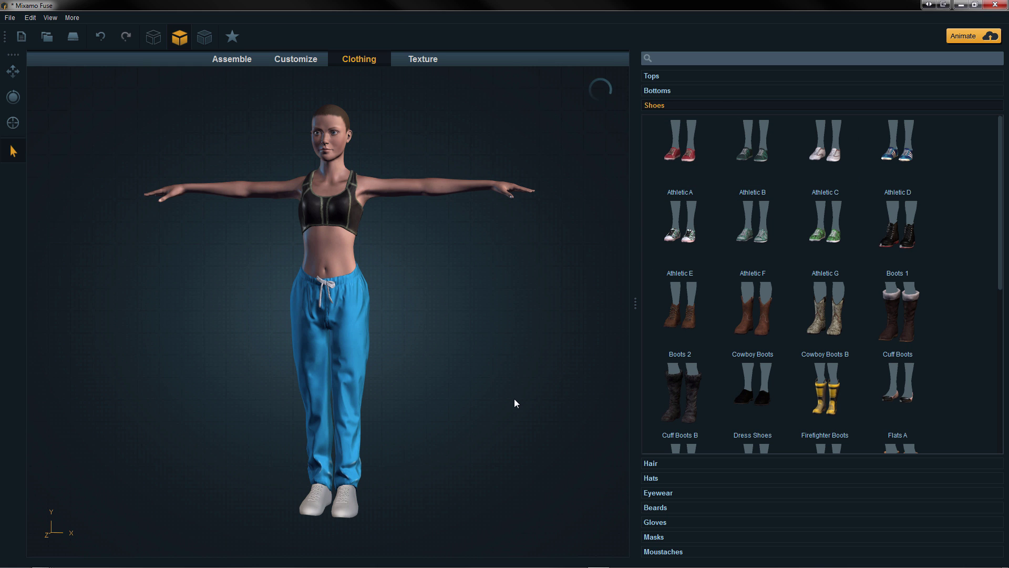
pyautogui.moveTo(478, 361)
pyautogui.mouseDown(button='middle')
pyautogui.moveTo(343, 413)
pyautogui.moveTo(323, 377)
pyautogui.moveTo(493, 353)
pyautogui.mouseUp(button='middle')
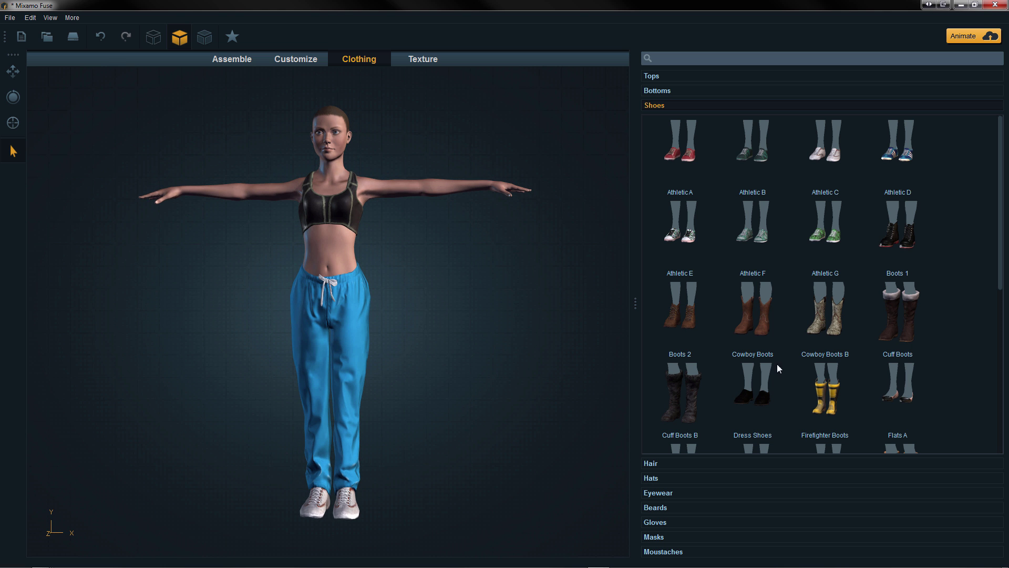
# - Give the character the Alpha Braids hairstyle and inspect it on her head
pyautogui.click(652, 463)
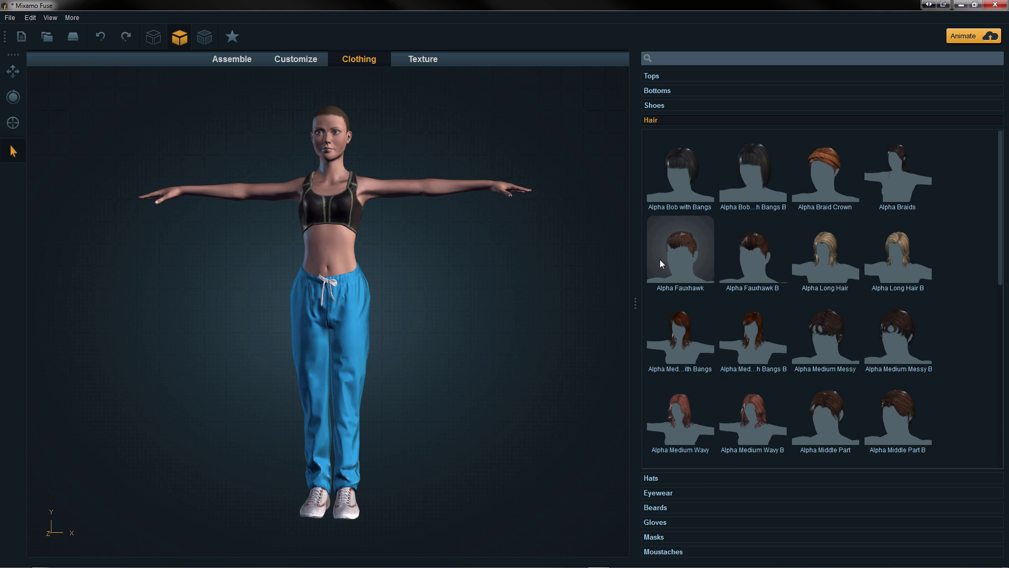
pyautogui.moveTo(1004, 193); pyautogui.dragTo(1003, 163)
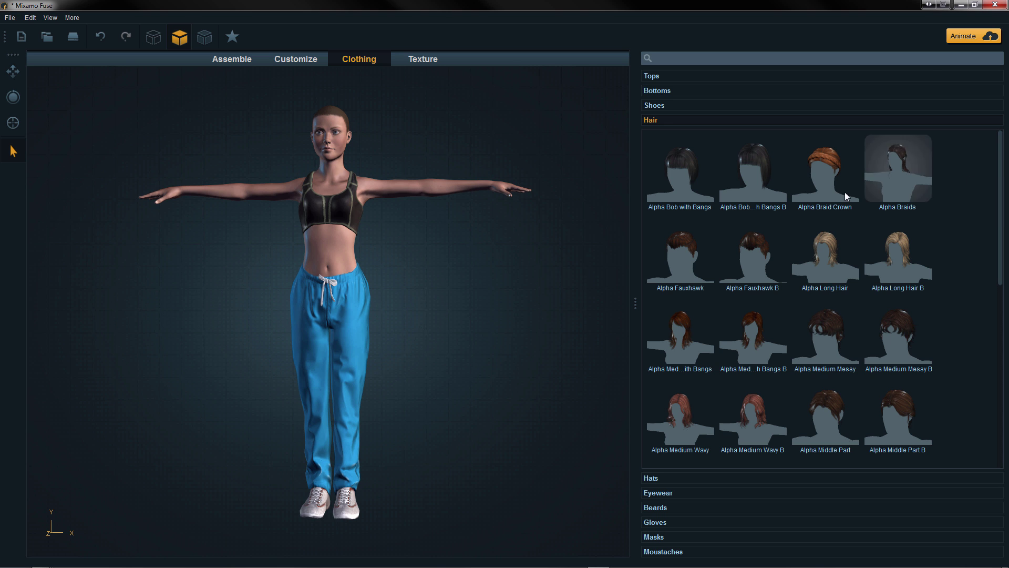
pyautogui.click(897, 185)
pyautogui.moveTo(459, 226); pyautogui.dragTo(519, 160)
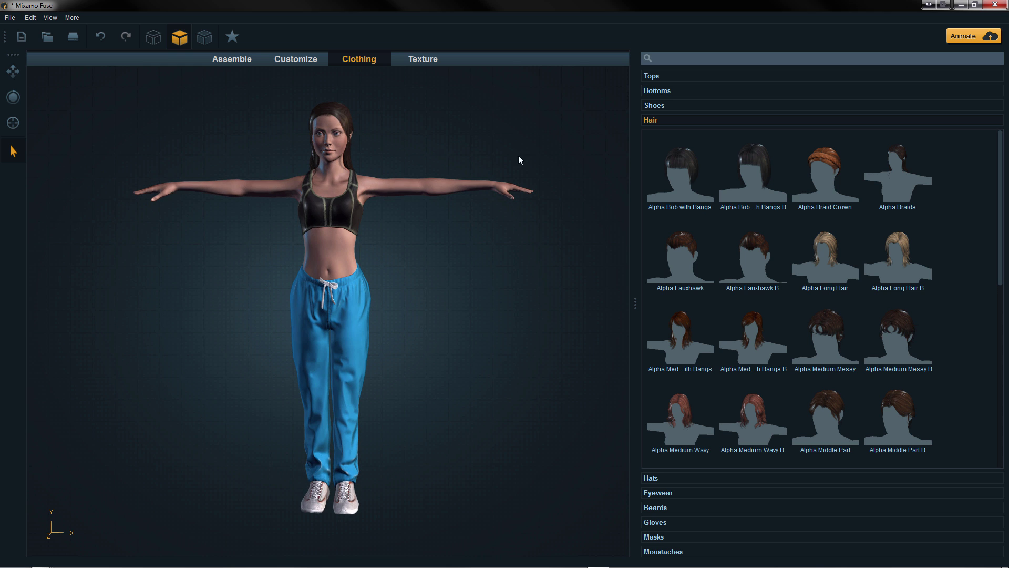
# - Look through the available hats, eyewear, beards, gloves, masks and moustaches without adding any to the character
pyautogui.click(655, 479)
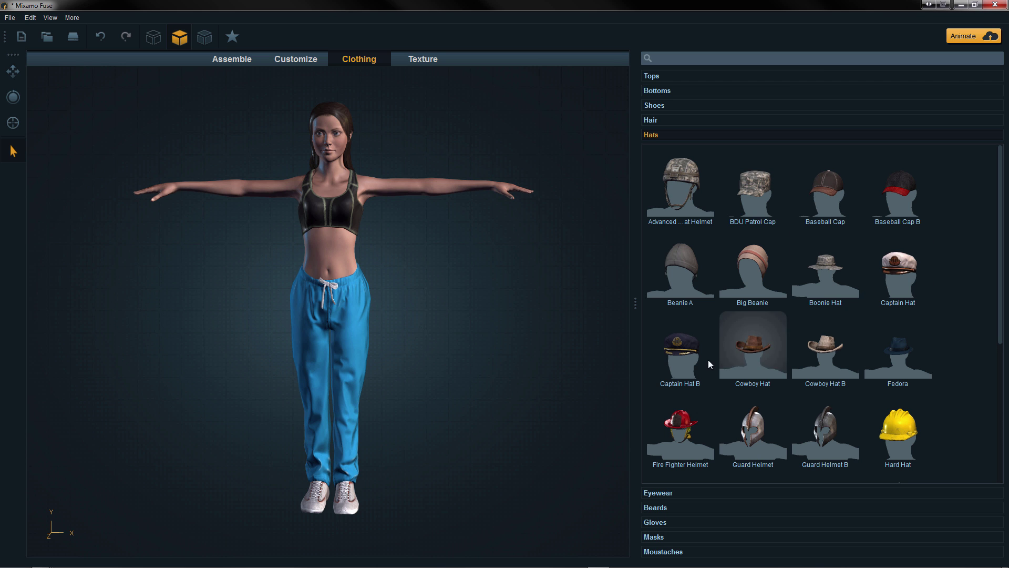
pyautogui.click(667, 493)
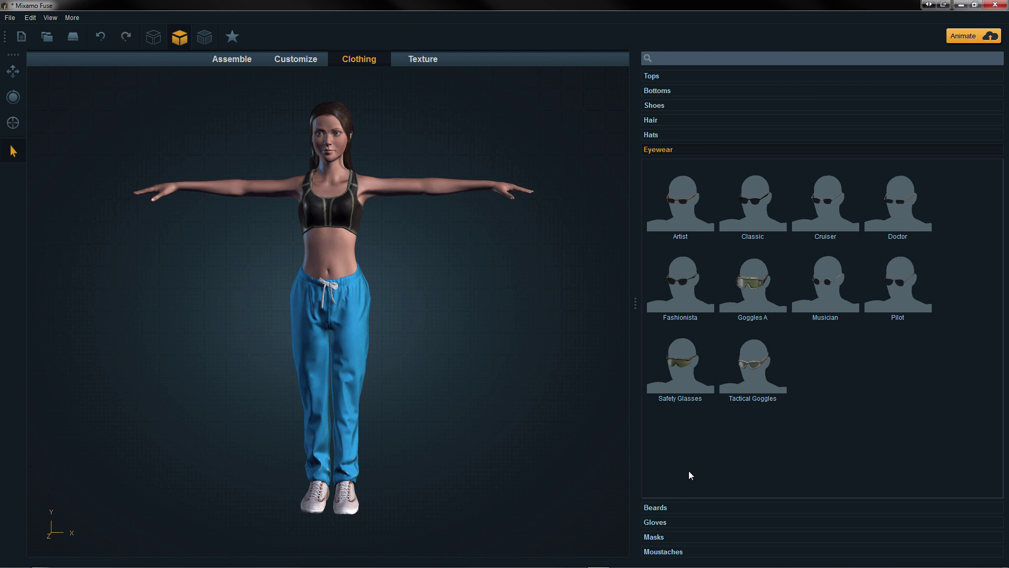
pyautogui.click(664, 507)
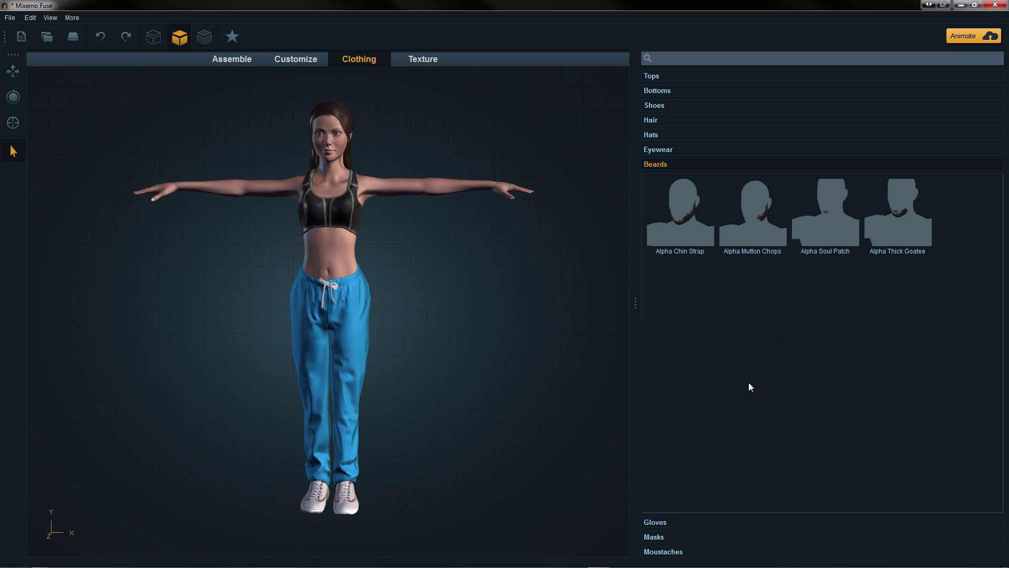
pyautogui.click(660, 527)
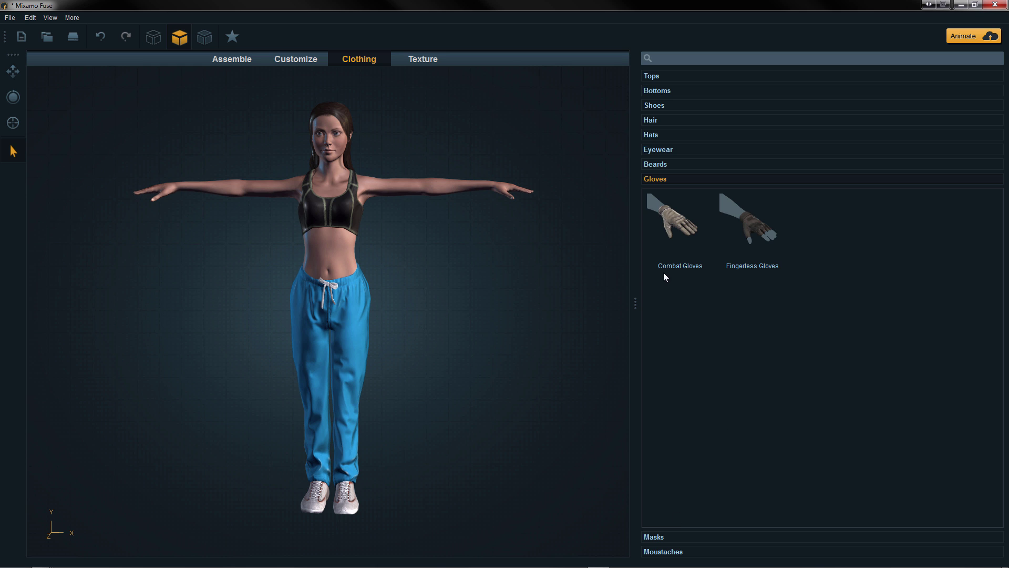
pyautogui.click(660, 537)
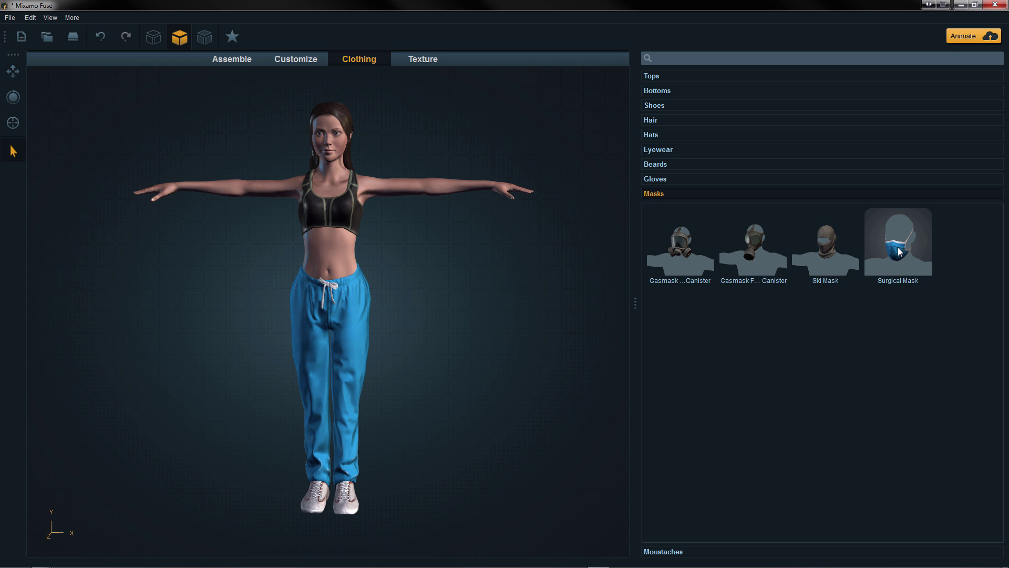
pyautogui.click(666, 552)
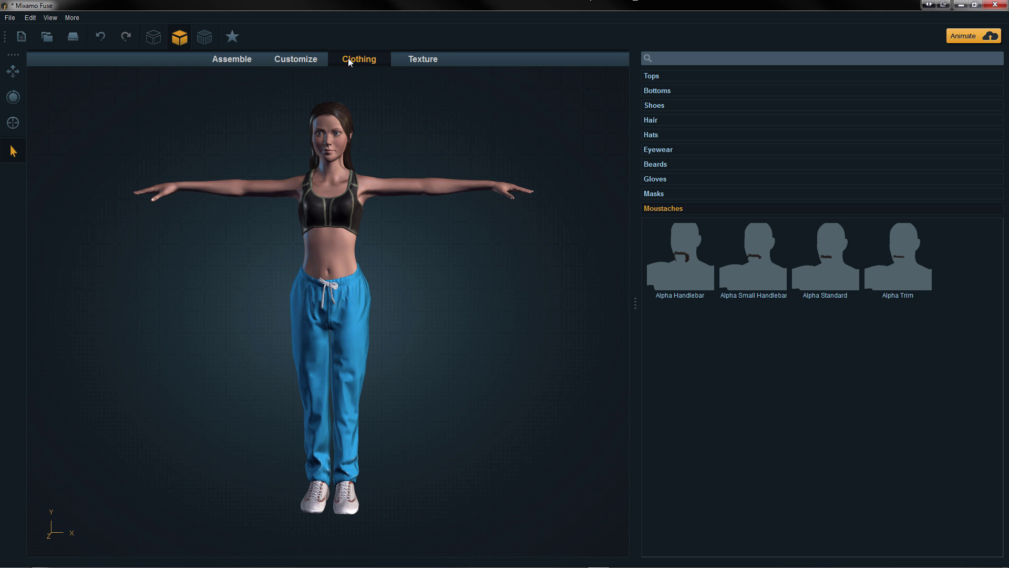
# - Start texturing the character and set the athletic shoes' texture resolution to 2048 x 2048
pyautogui.click(421, 59)
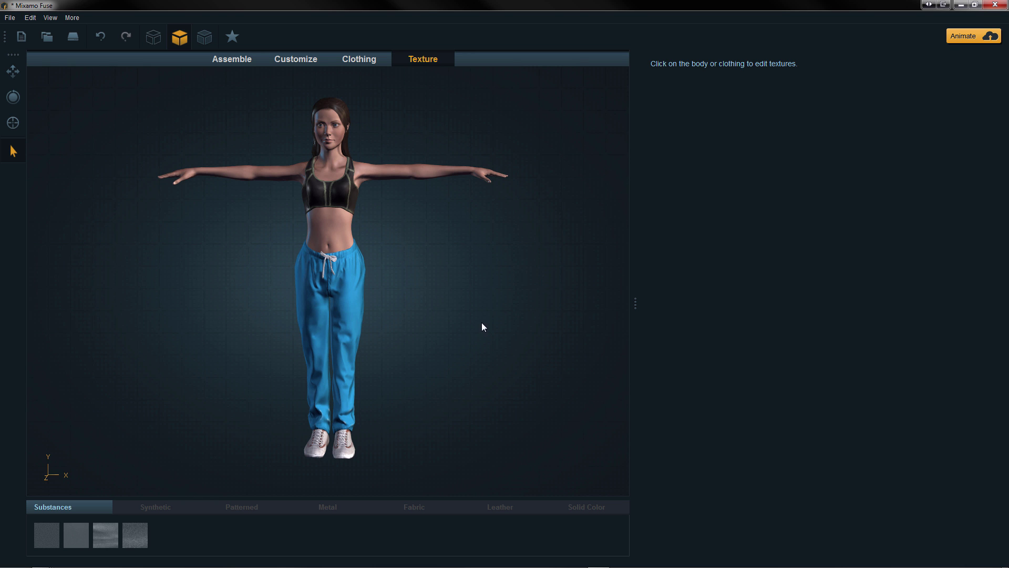
pyautogui.click(339, 450)
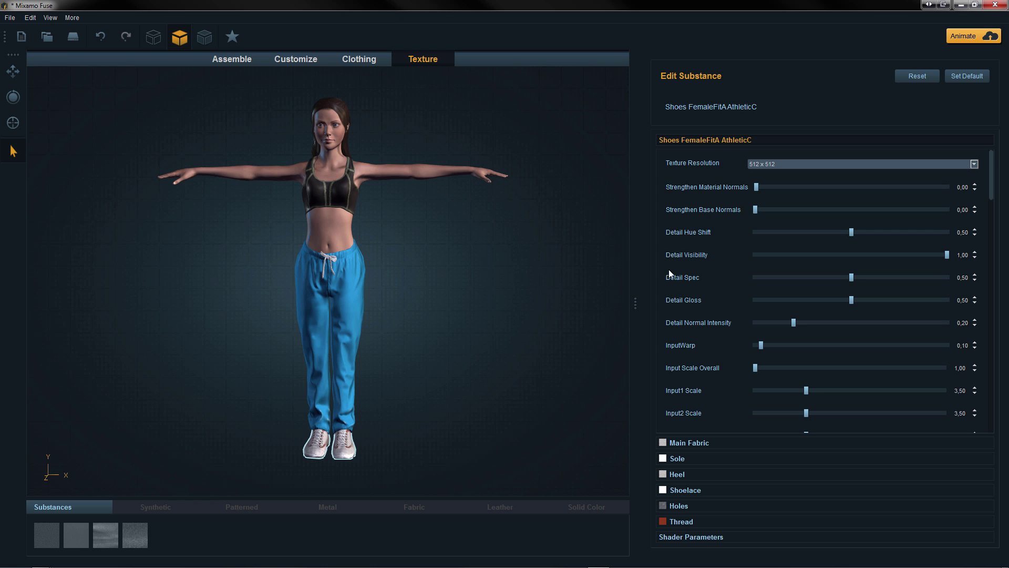
pyautogui.click(798, 164)
pyautogui.click(780, 212)
# - Review the patterned, metal, fabric, solid color and leather materials for the shoes' main fabric, and examine the sole's settings
pyautogui.click(694, 443)
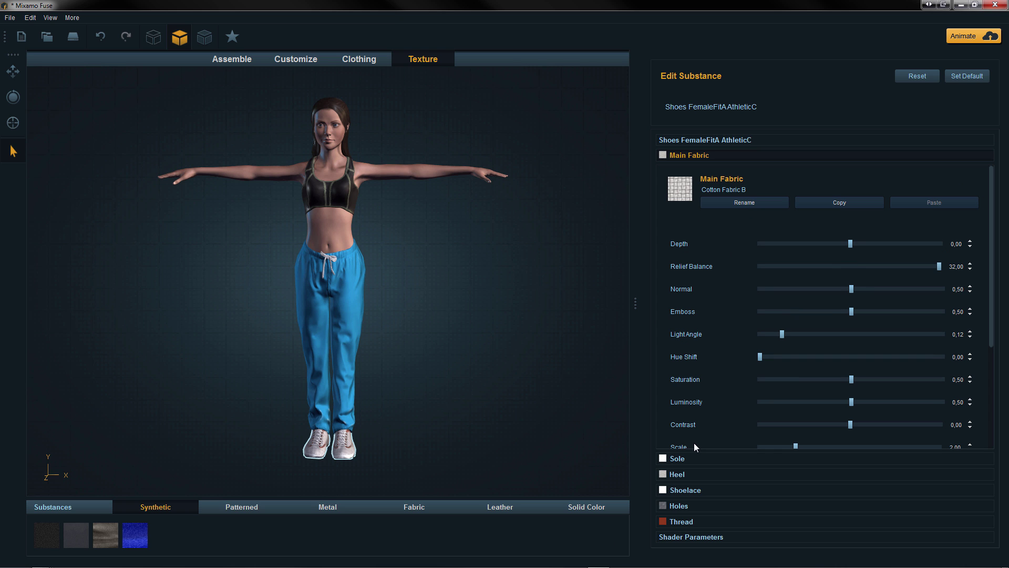
pyautogui.click(229, 506)
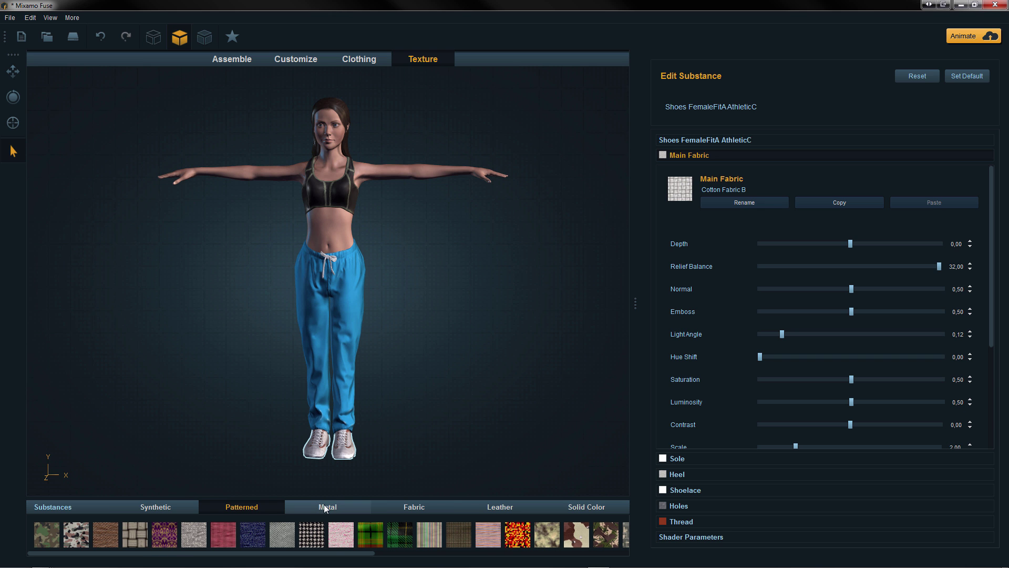
pyautogui.click(324, 506)
pyautogui.click(415, 505)
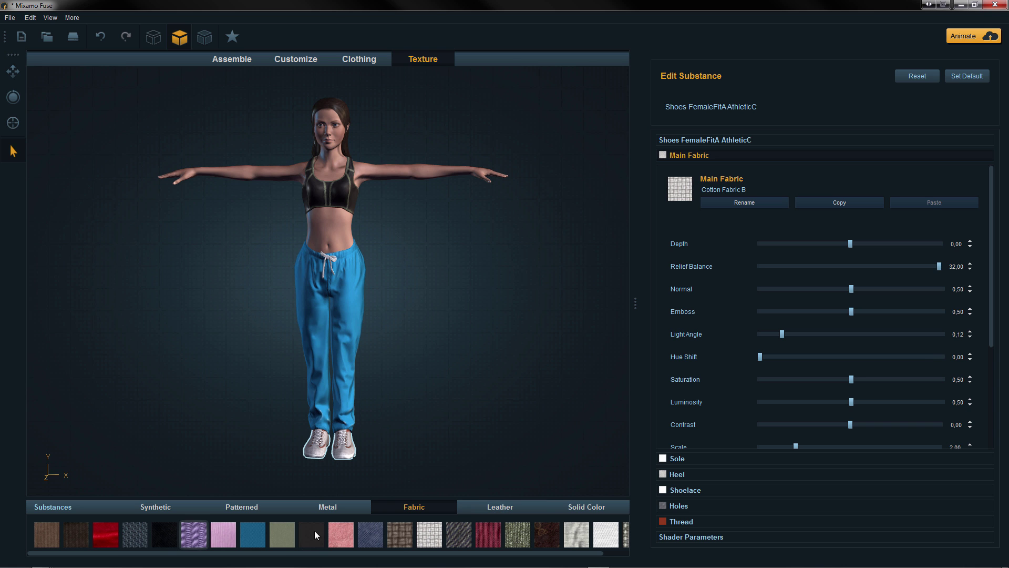
pyautogui.click(563, 506)
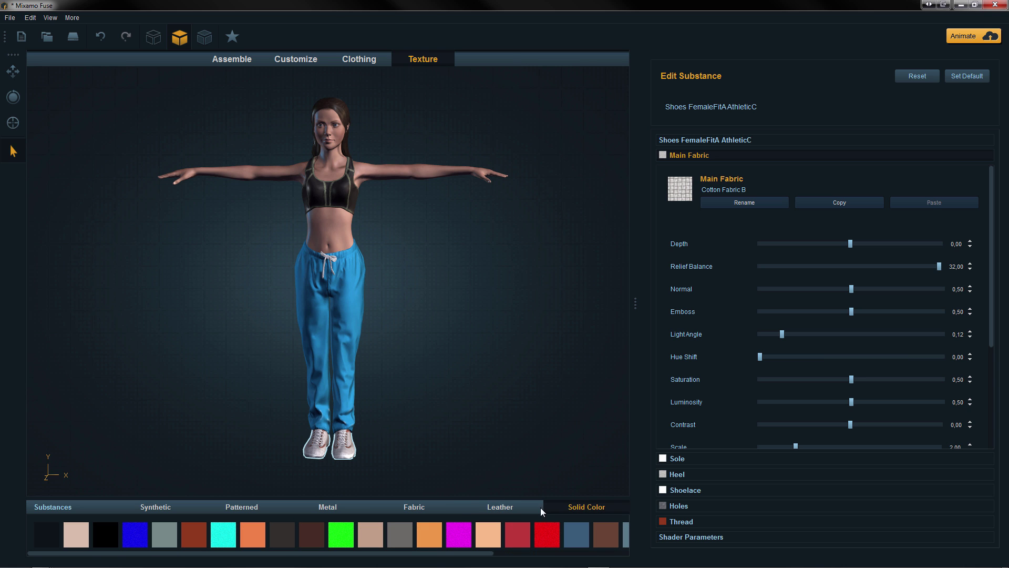
pyautogui.click(502, 509)
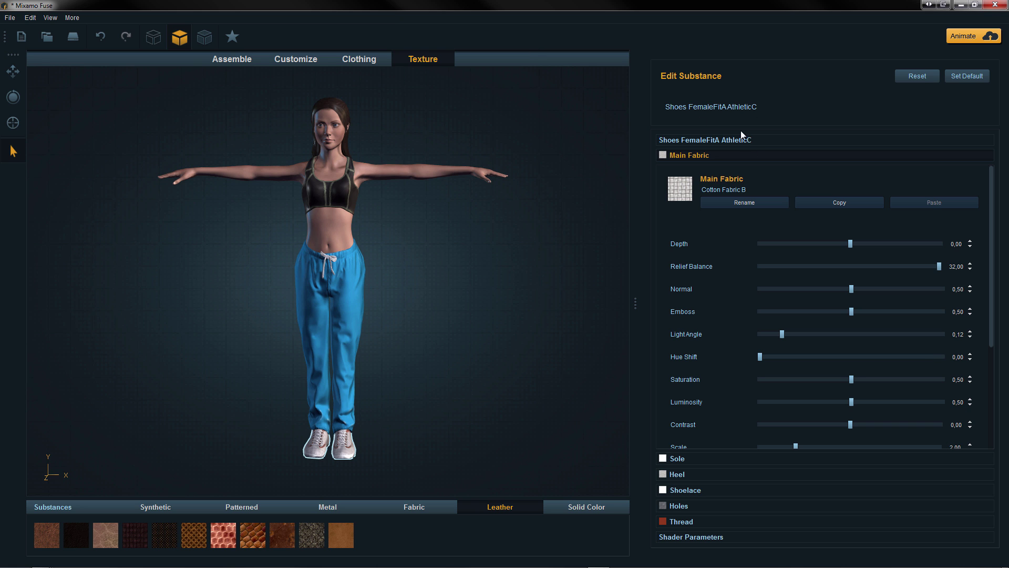
pyautogui.click(678, 459)
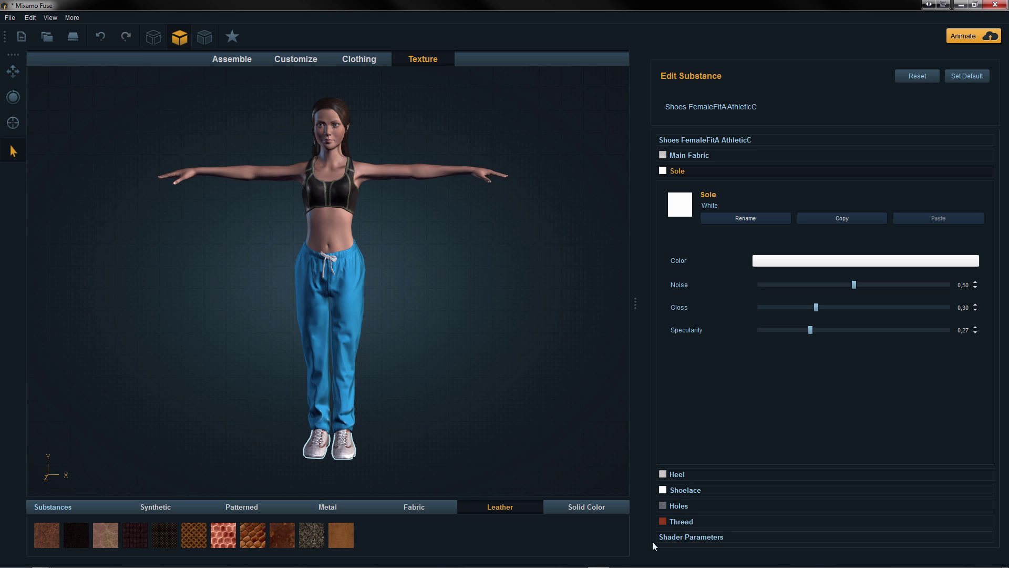
# - Switch between the clothing and texturing stages and check the shoes' general texture settings again
pyautogui.click(371, 61)
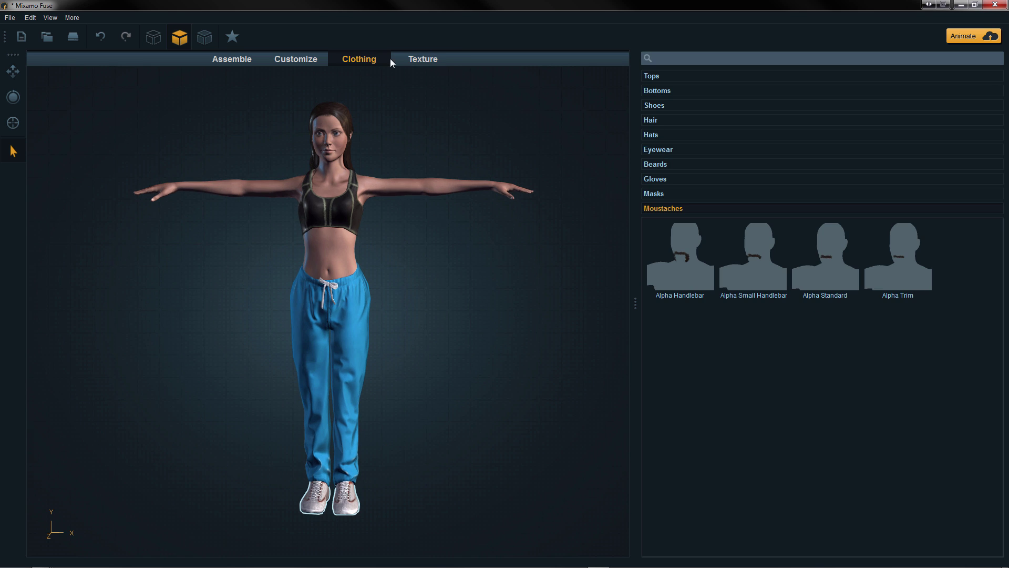
pyautogui.click(424, 59)
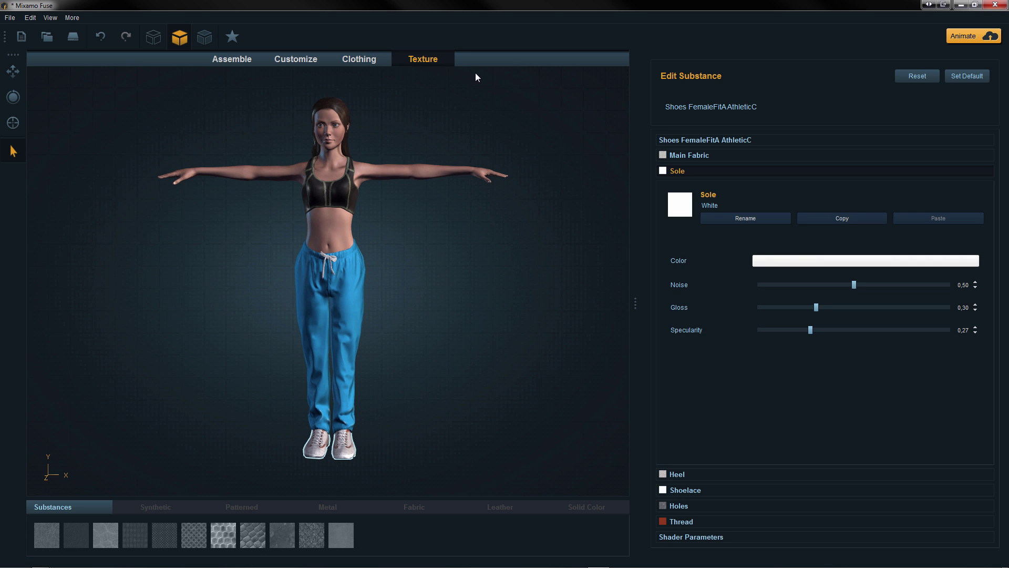
pyautogui.click(106, 34)
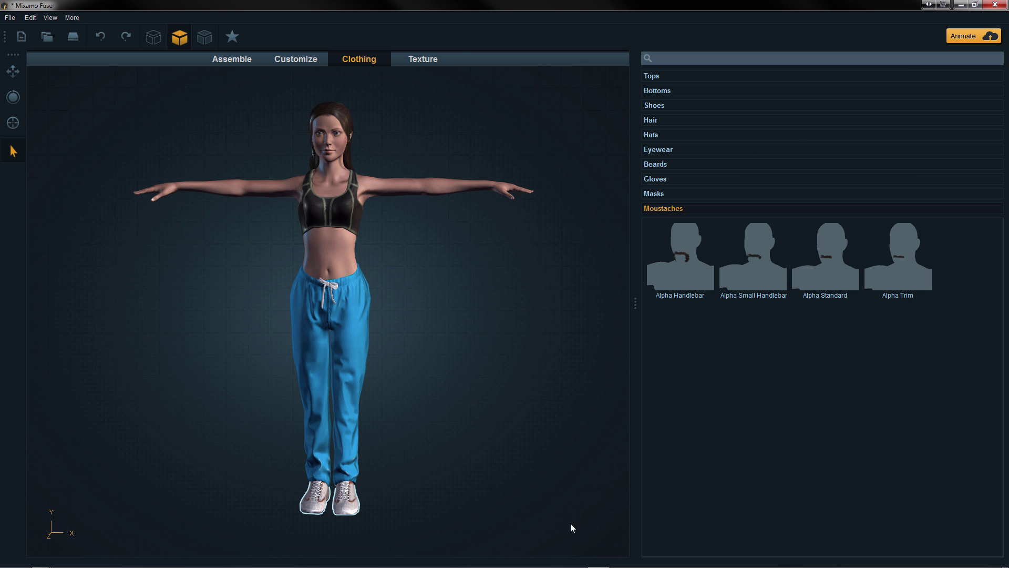
pyautogui.click(420, 61)
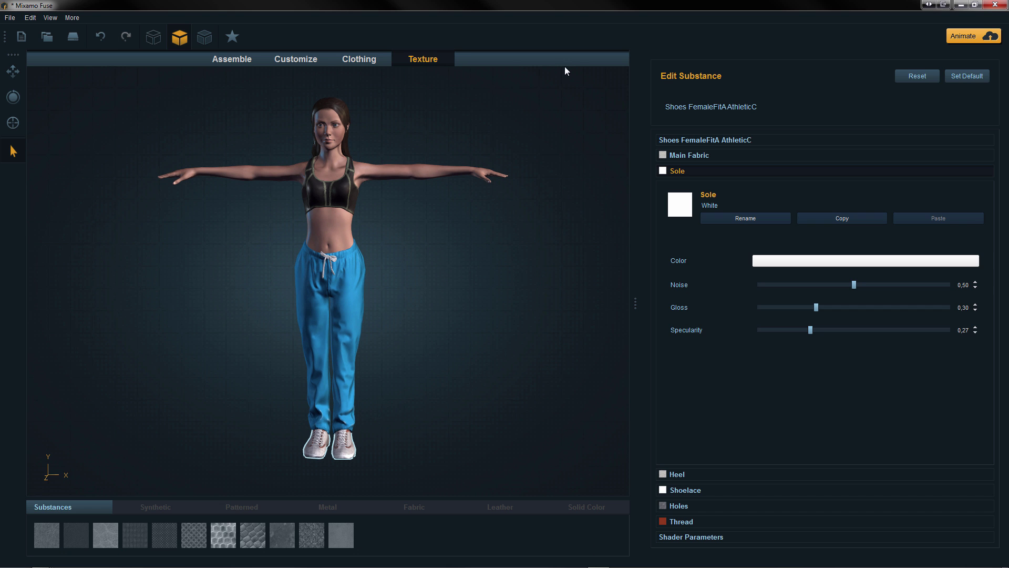
pyautogui.click(703, 140)
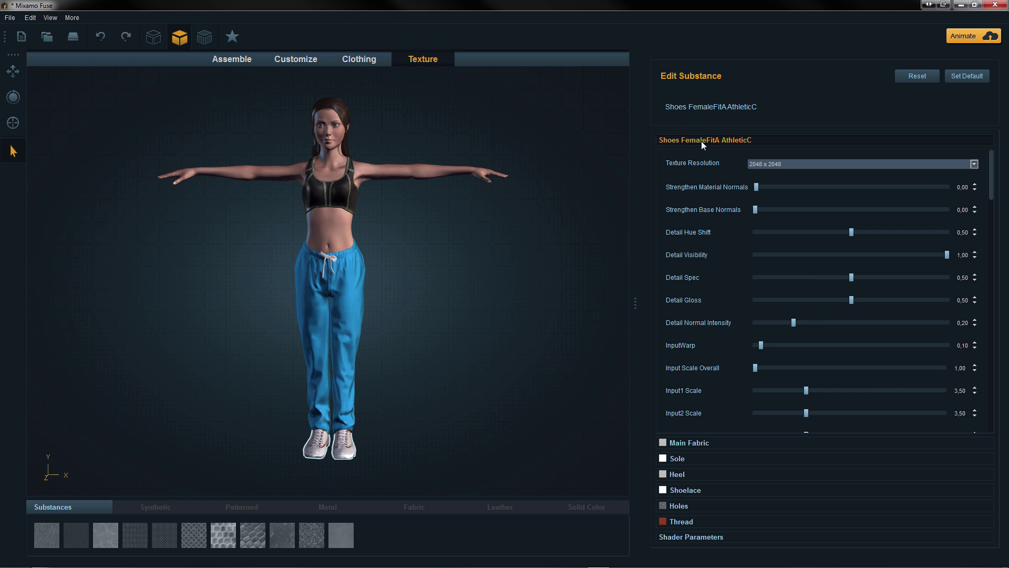
# - Set the Scrubs pants' texture resolution to 2048 x 2048 and look through their wear and dirt parameters
pyautogui.click(345, 314)
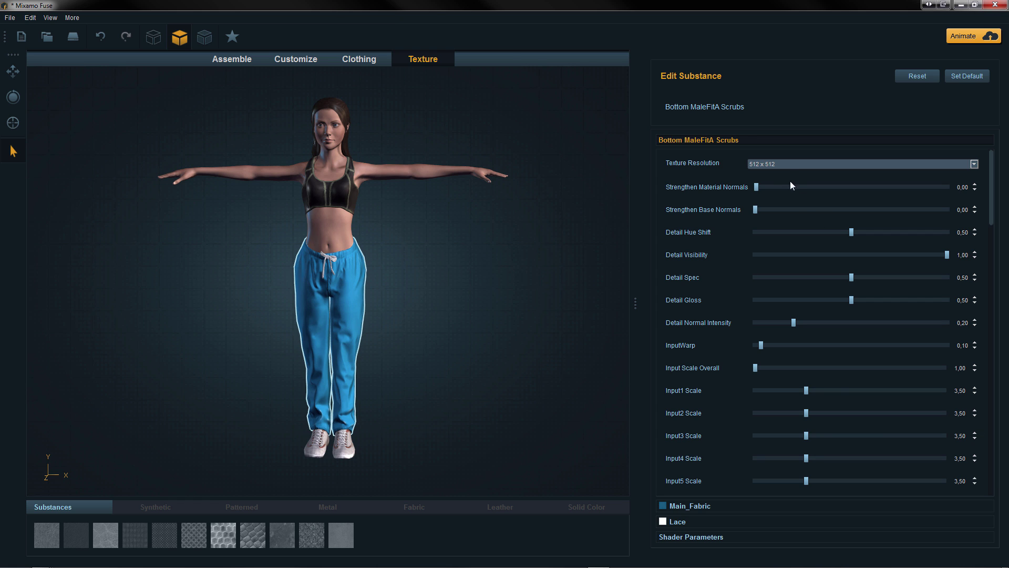
pyautogui.click(779, 166)
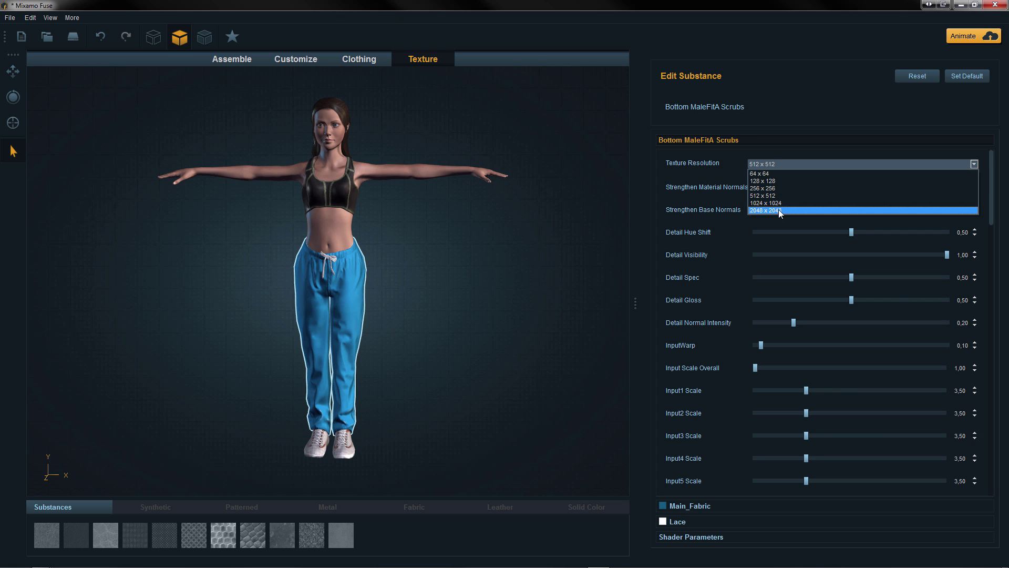
pyautogui.click(796, 226)
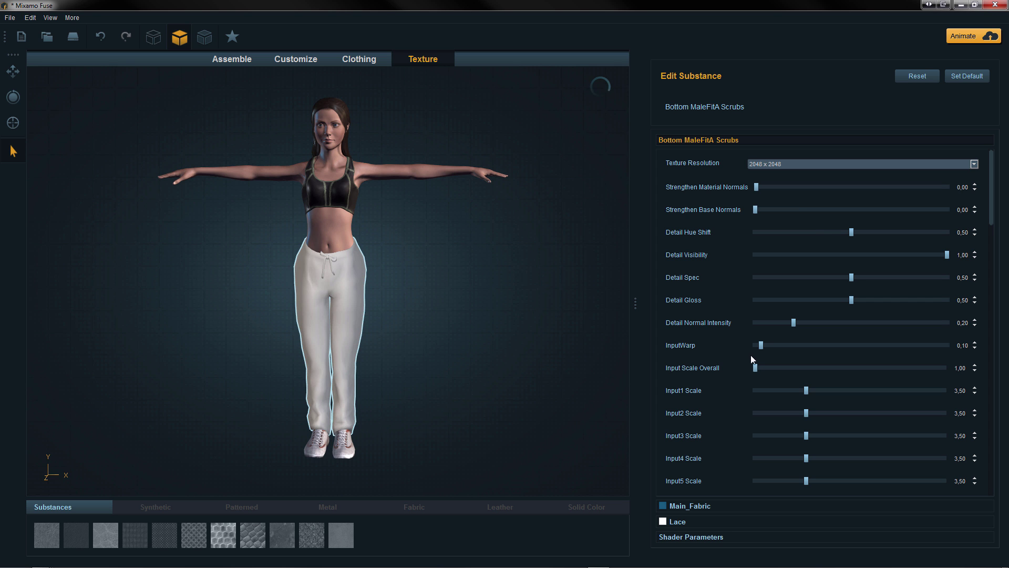
pyautogui.moveTo(992, 210); pyautogui.dragTo(989, 361)
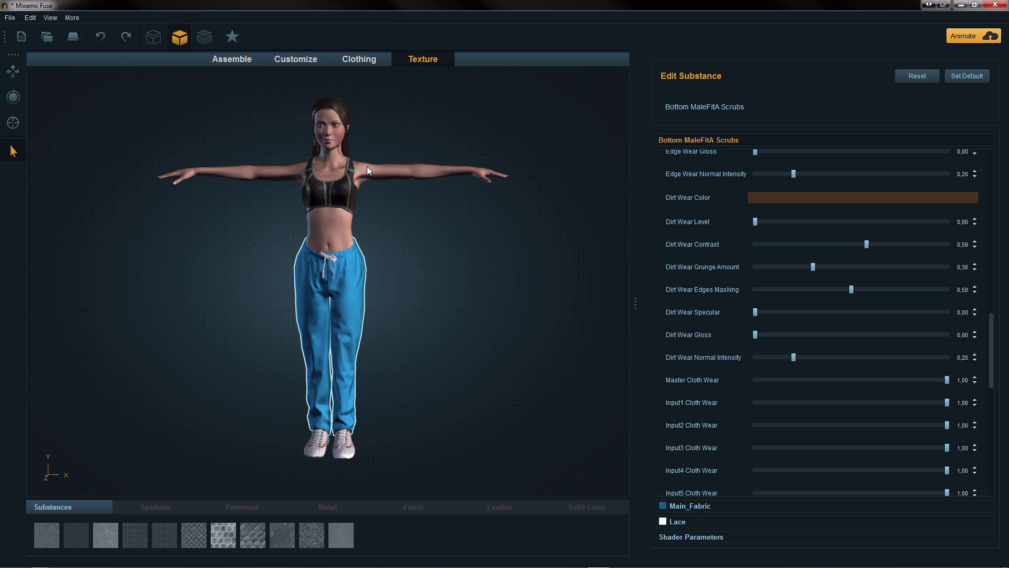
# - Set the Athletic Top's texture resolution to 2048 x 2048
pyautogui.click(338, 195)
pyautogui.click(774, 164)
pyautogui.click(781, 212)
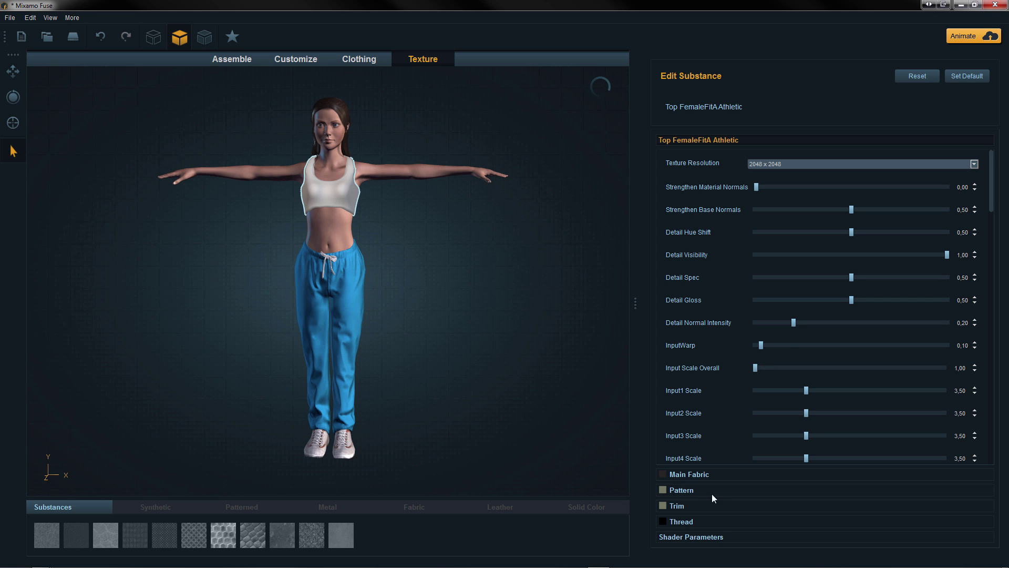
# - Set the satin color of the athletic top's main fabric to pale pinkish white, RGB 234, 223, 229
pyautogui.click(684, 474)
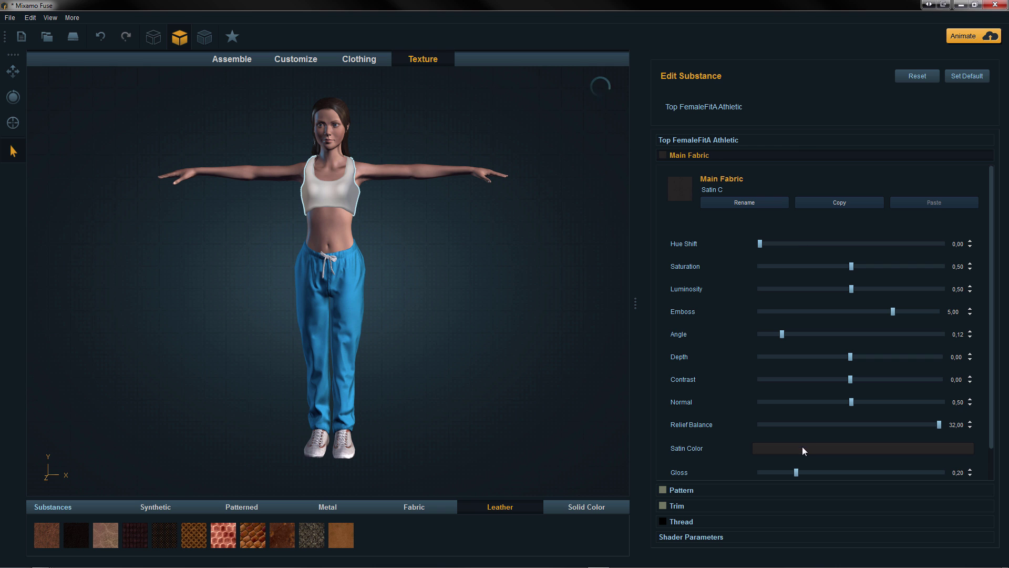
pyautogui.click(790, 452)
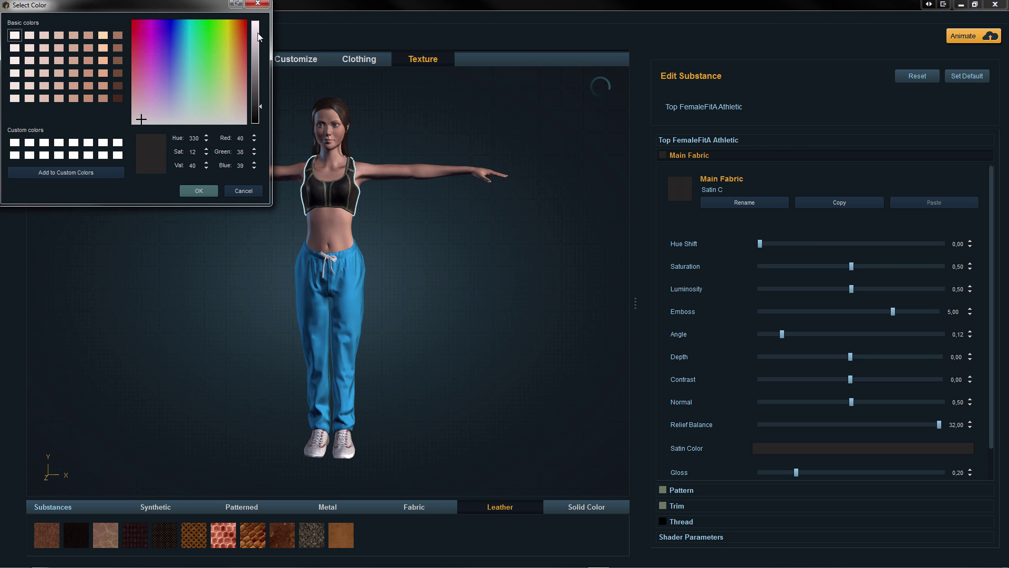
pyautogui.click(259, 35)
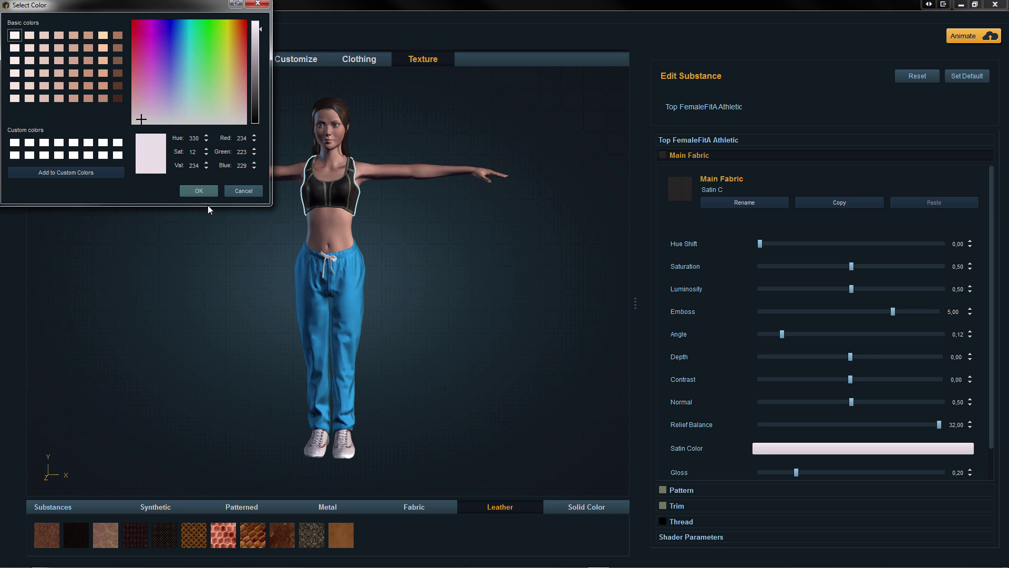
pyautogui.click(204, 192)
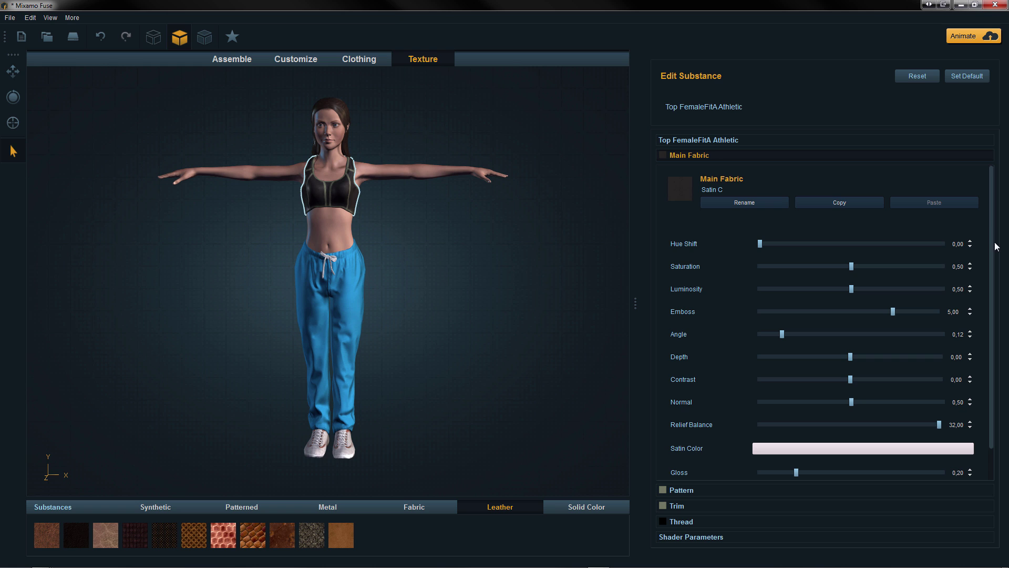
pyautogui.scroll(-2, 995, 295)
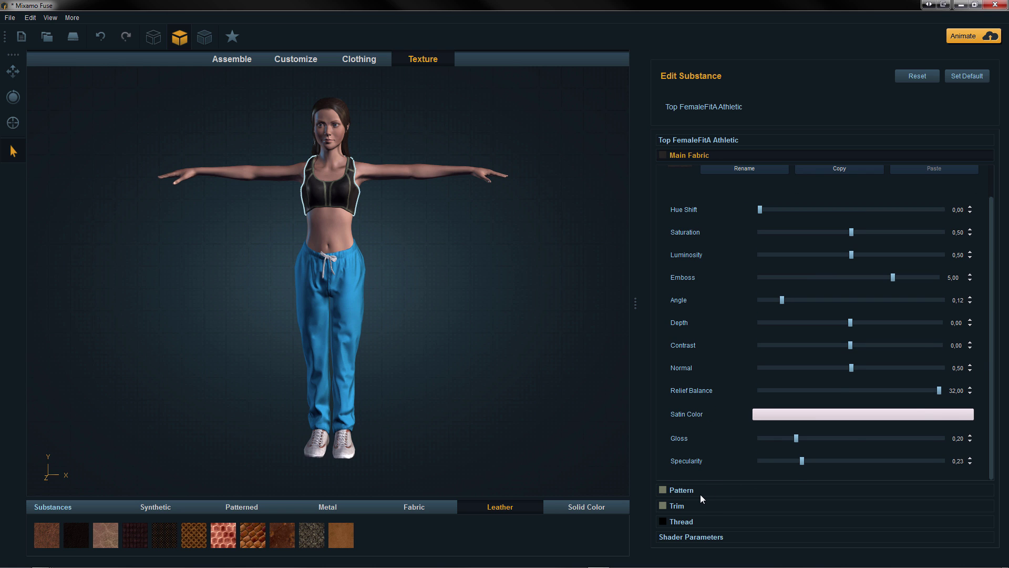
pyautogui.click(763, 415)
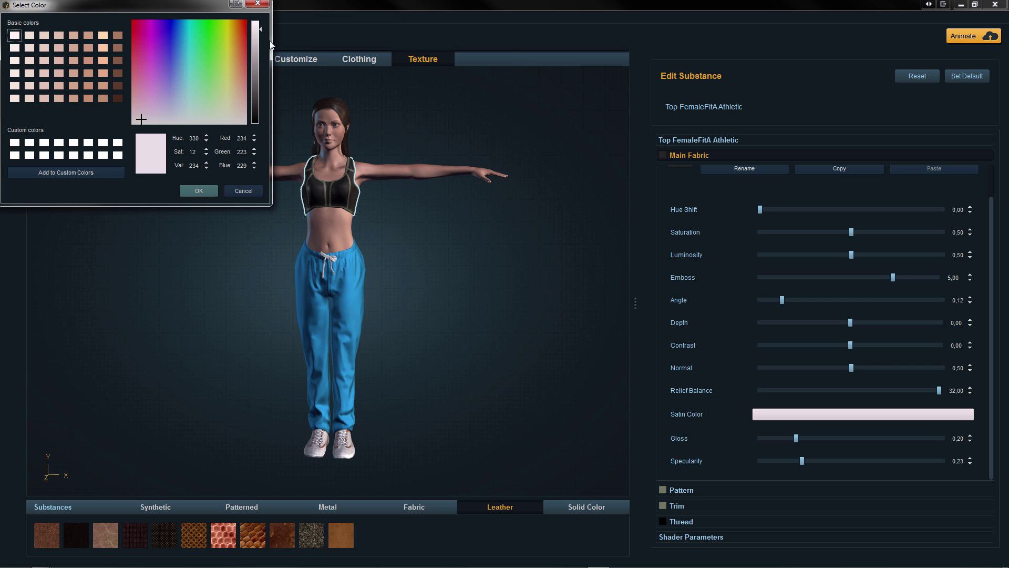
pyautogui.click(204, 190)
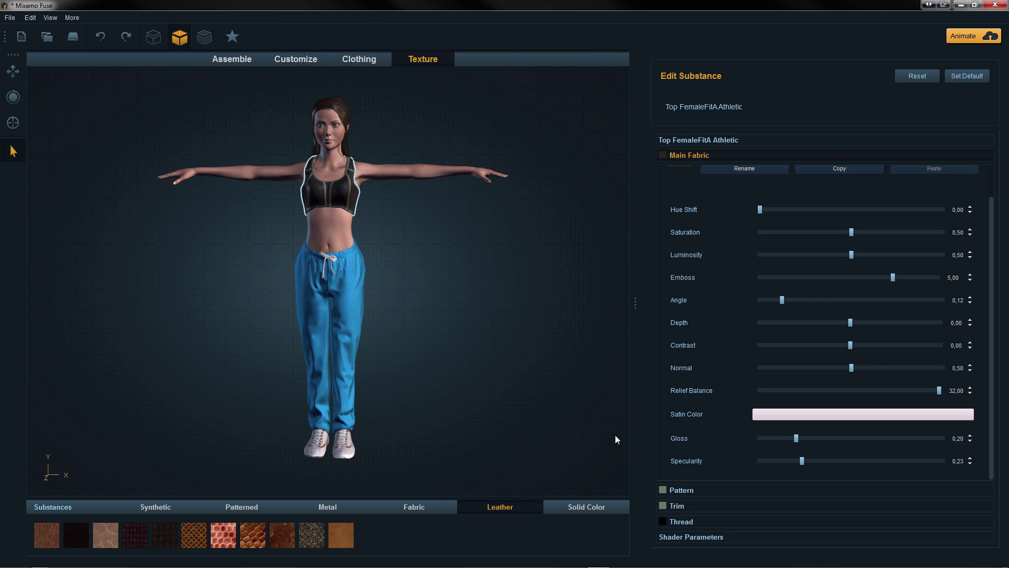
# - Set the color of the athletic top's thread to near-white, RGB 245, 245, 245
pyautogui.click(677, 521)
pyautogui.click(773, 293)
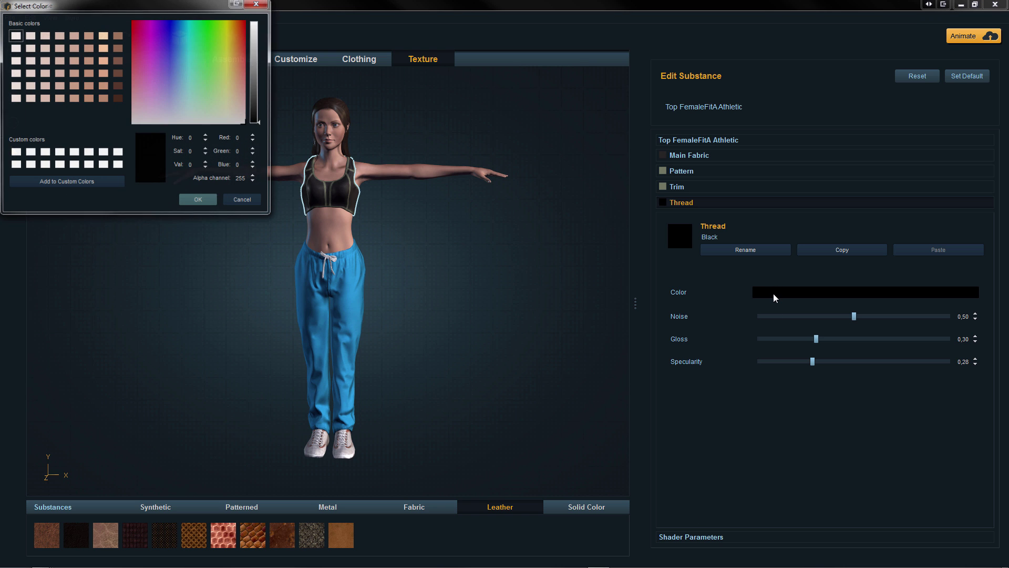
pyautogui.click(258, 31)
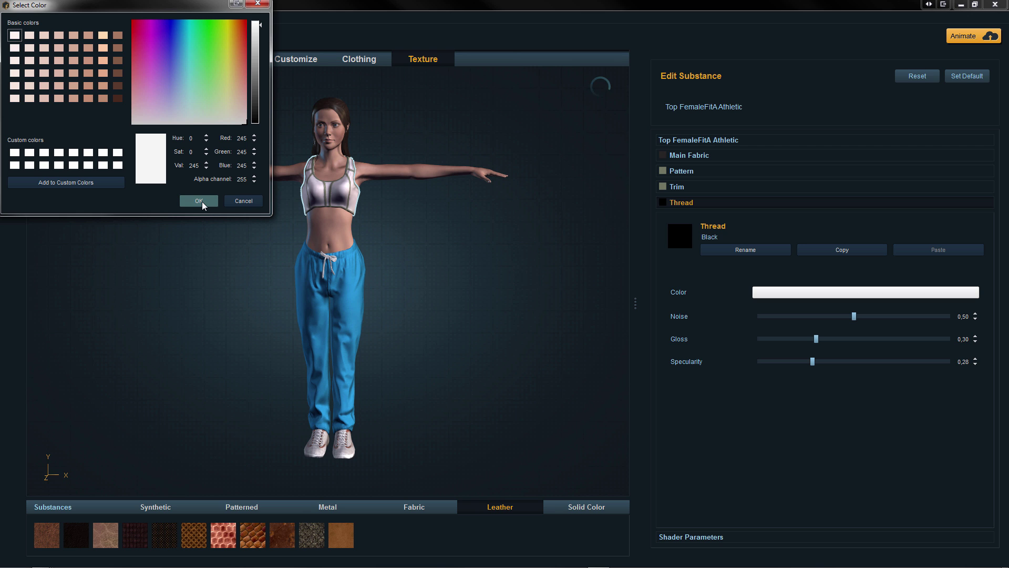
pyautogui.click(200, 202)
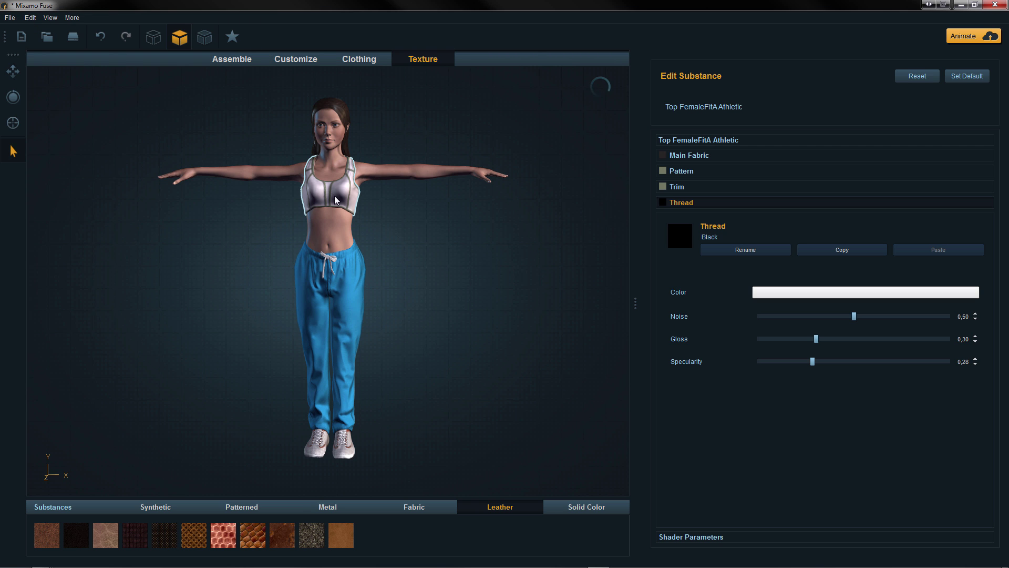
# - Set the satin color of the athletic top's pattern to black and inspect the outfit up close
pyautogui.click(682, 171)
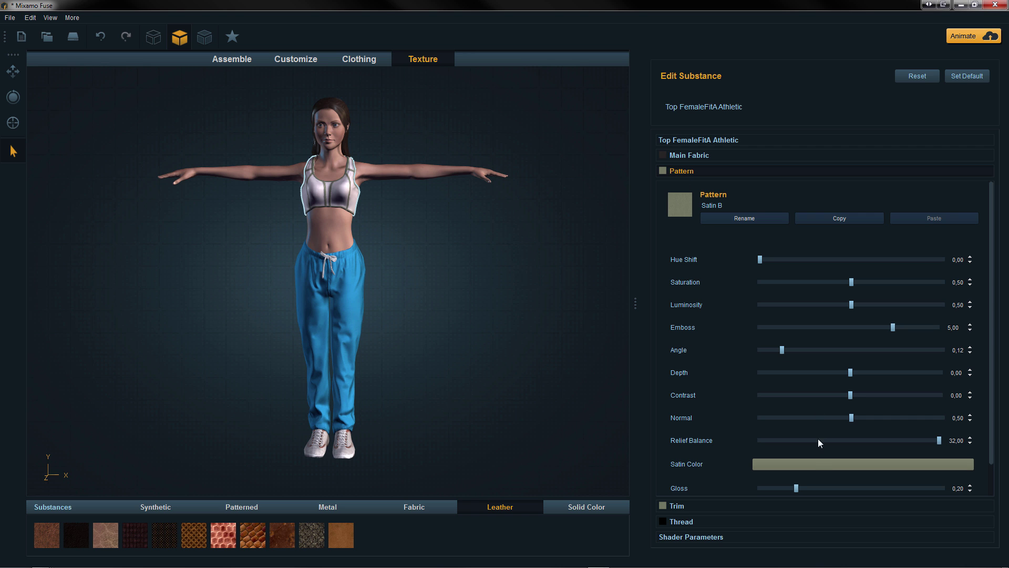
pyautogui.click(811, 465)
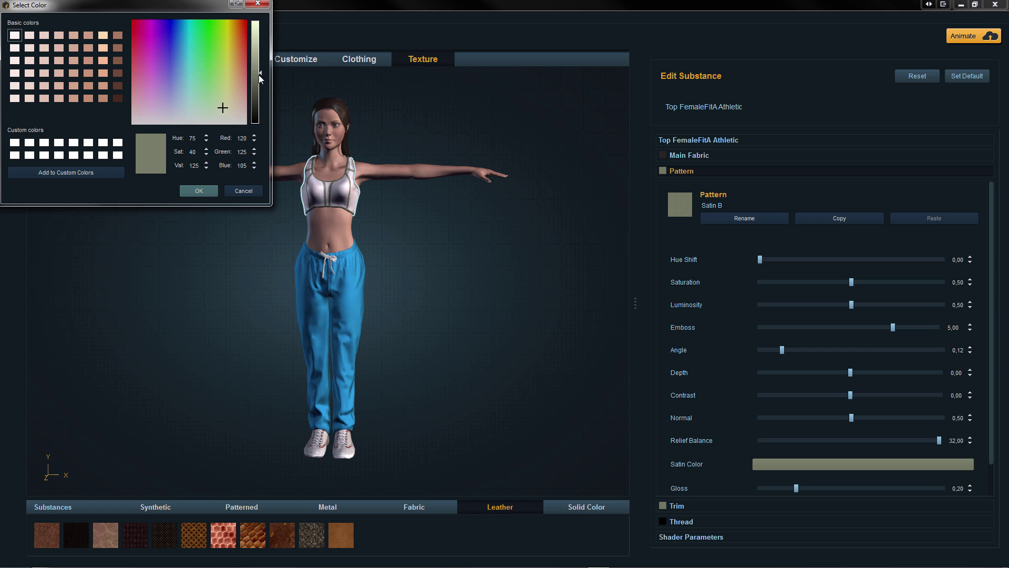
pyautogui.moveTo(260, 77); pyautogui.dragTo(263, 137)
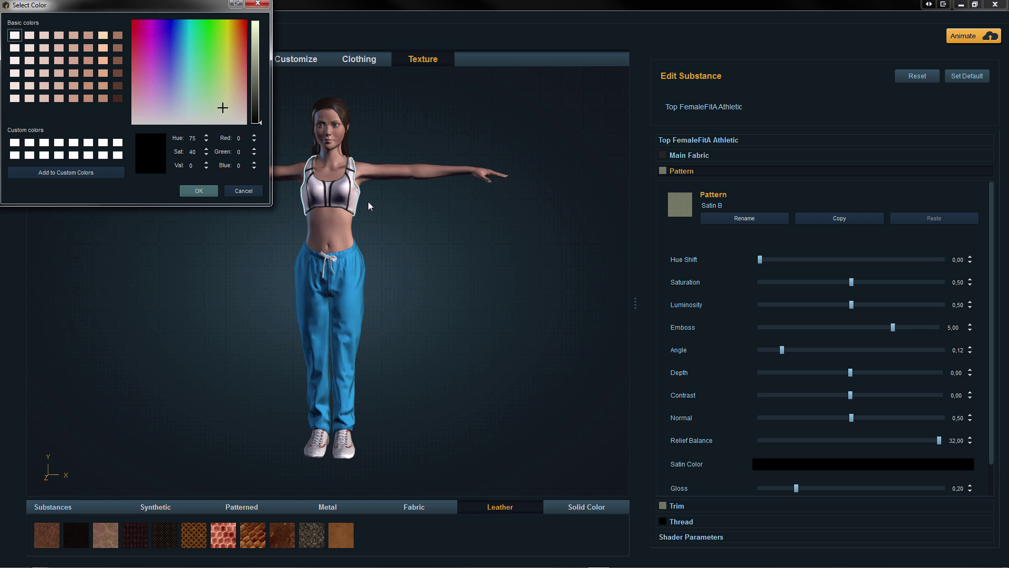
pyautogui.scroll(5, 323, 182)
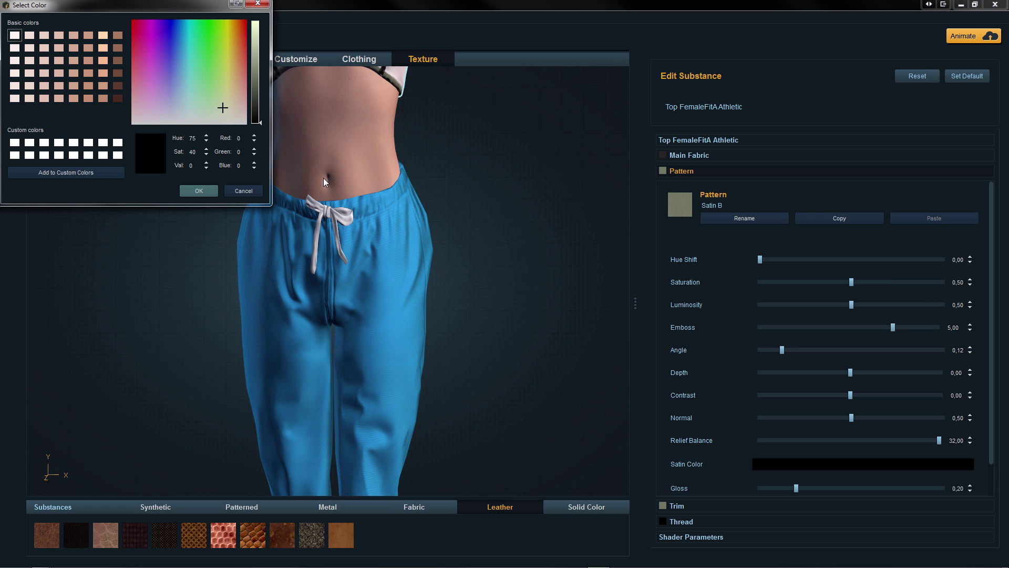
pyautogui.scroll(-5, 371, 188)
pyautogui.scroll(5, 356, 165)
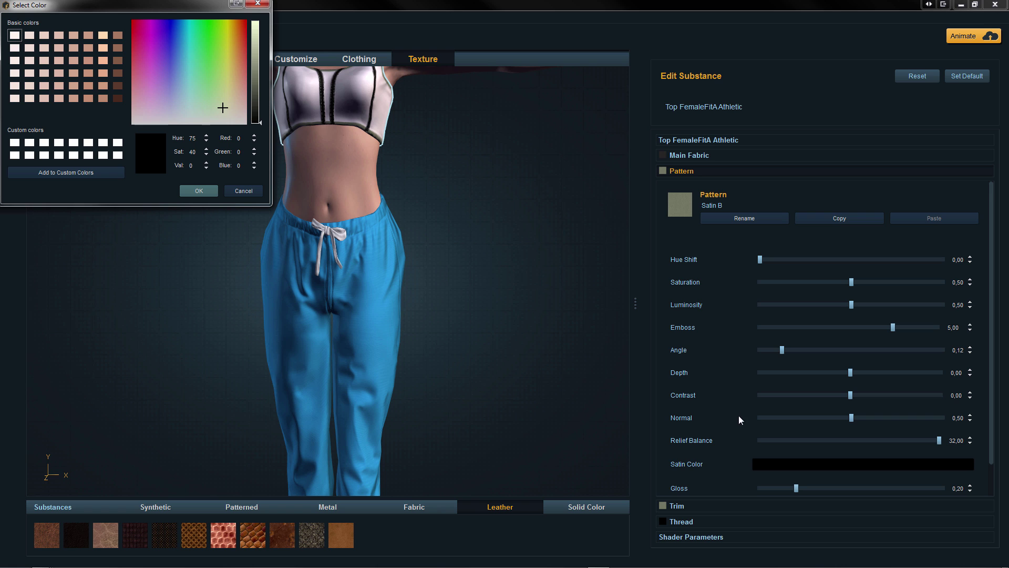
# - Set the satin color of the athletic top's trim to black
pyautogui.click(676, 506)
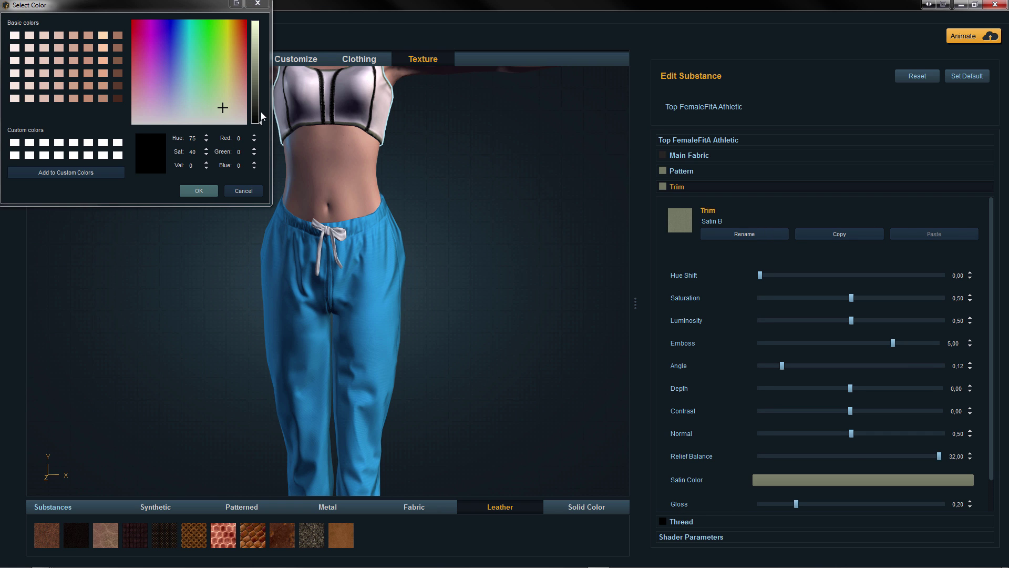
pyautogui.click(761, 477)
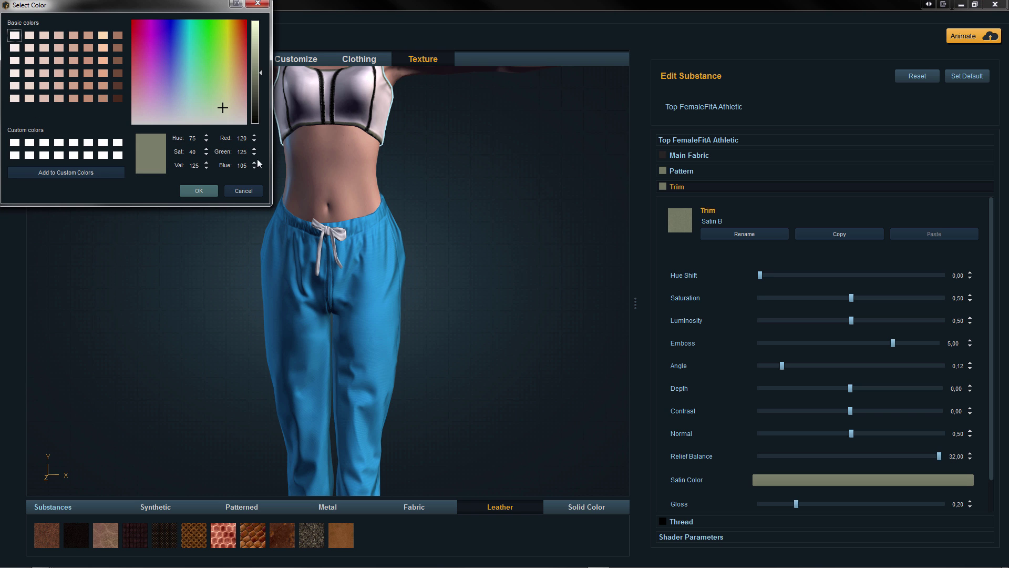
pyautogui.click(255, 123)
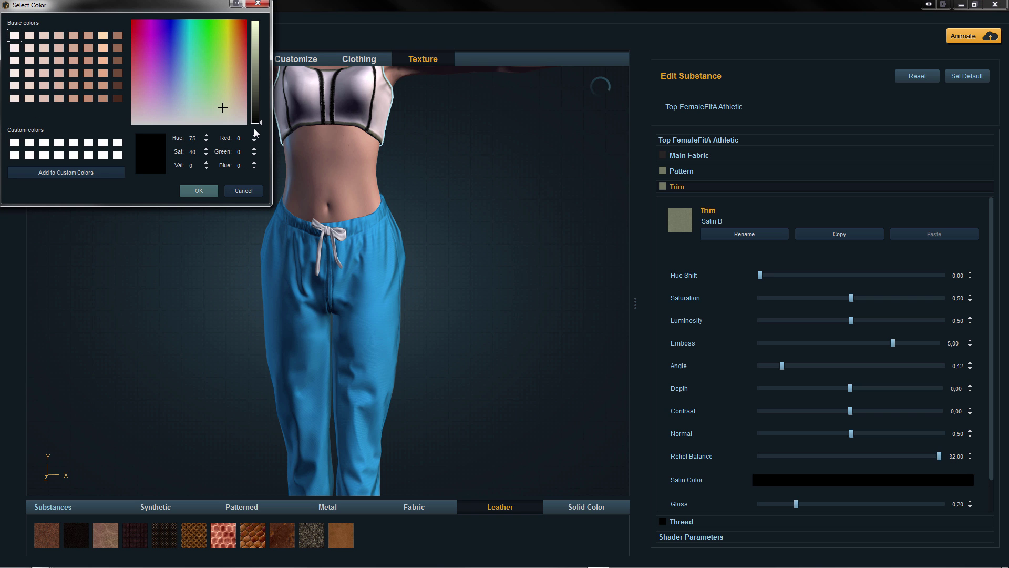
pyautogui.click(203, 189)
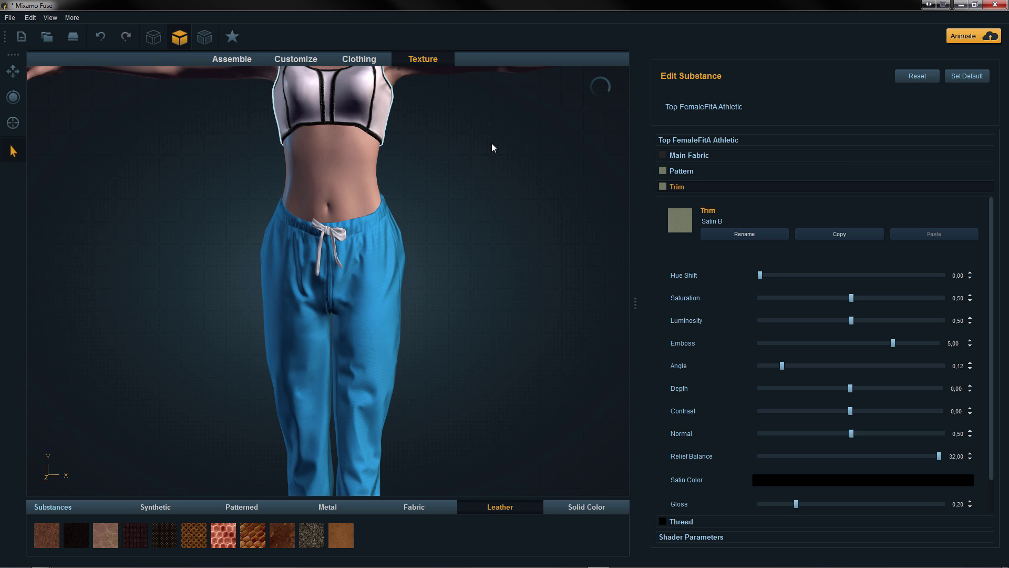
# - Try a neutral near-white satin color, RGB 241, 241, 241, for the athletic top's pattern
pyautogui.click(686, 171)
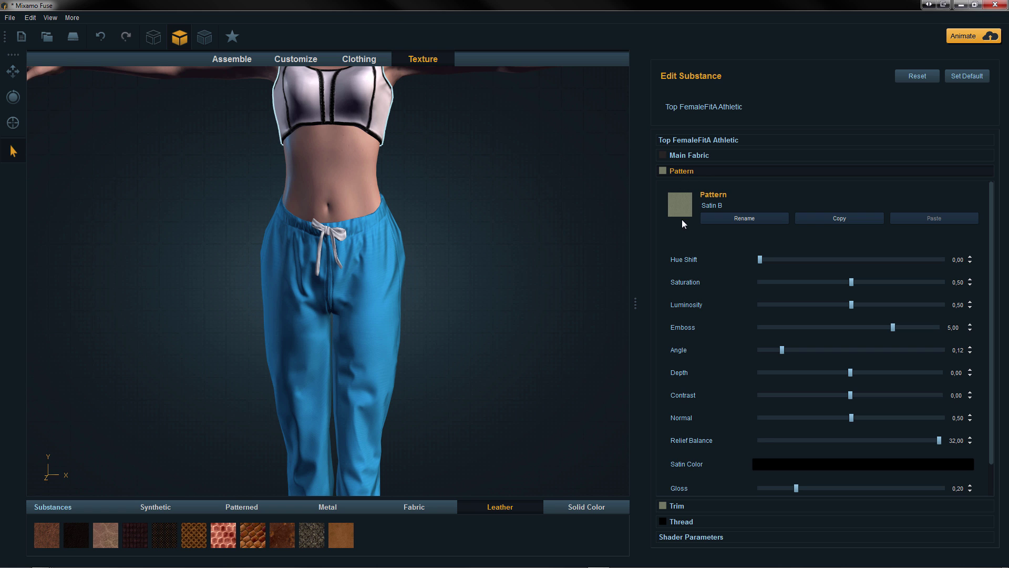
pyautogui.click(799, 465)
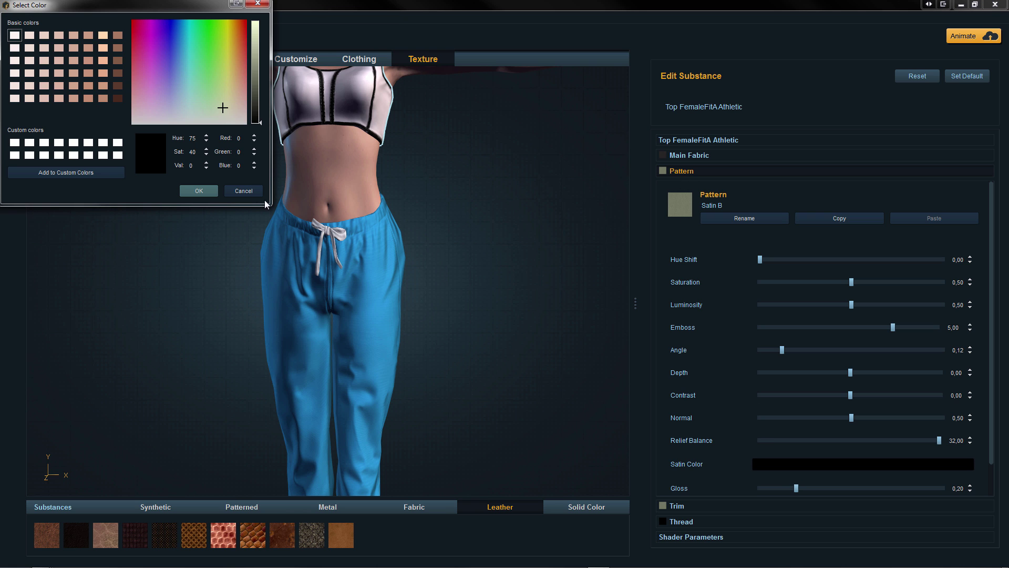
pyautogui.moveTo(257, 37); pyautogui.dragTo(258, 27)
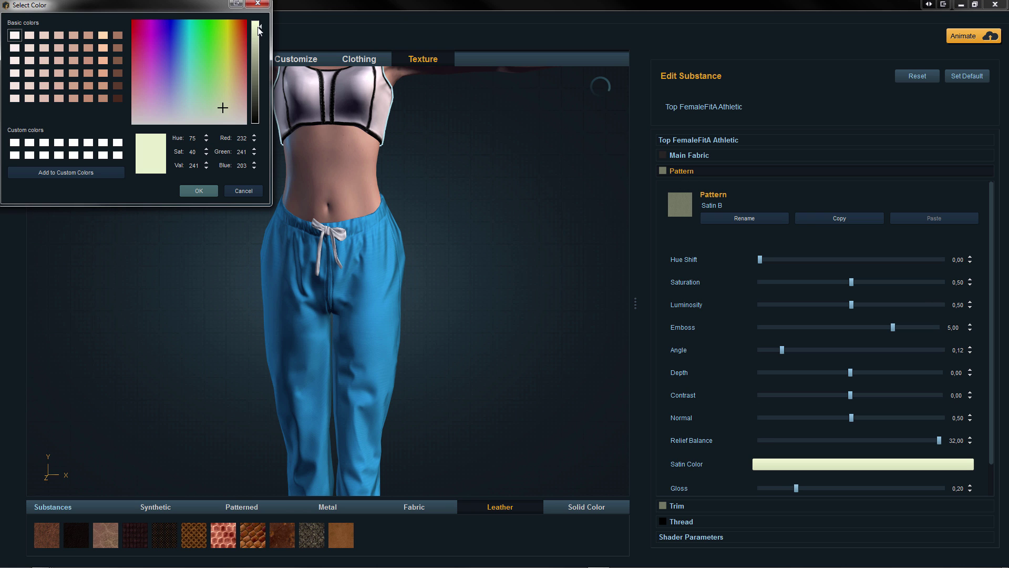
pyautogui.moveTo(214, 120); pyautogui.dragTo(204, 162)
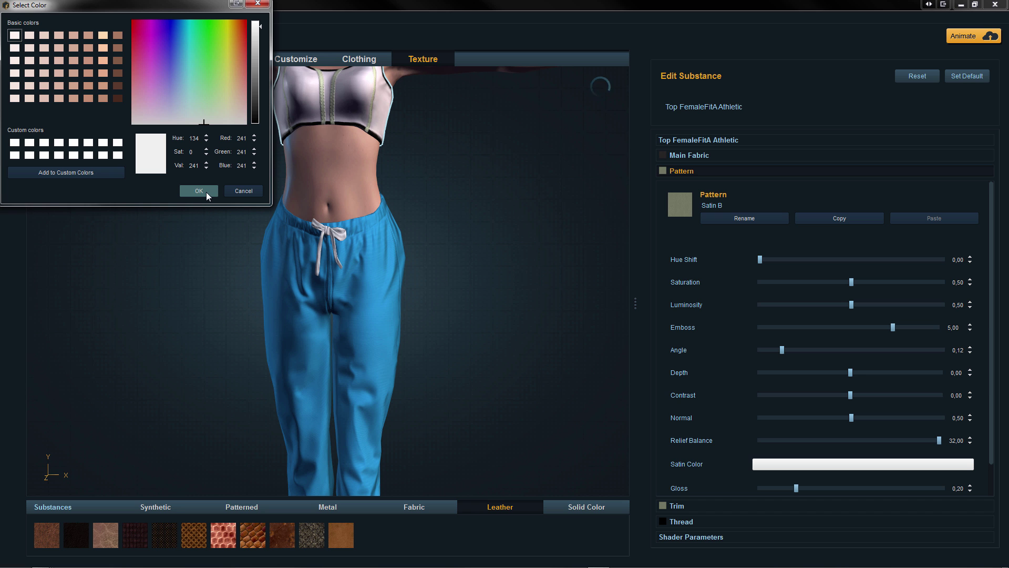
# - Set the pattern's satin color to medium gray, RGB 146, 146, 146, and inspect the top from several angles
pyautogui.moveTo(452, 115); pyautogui.dragTo(426, 158)
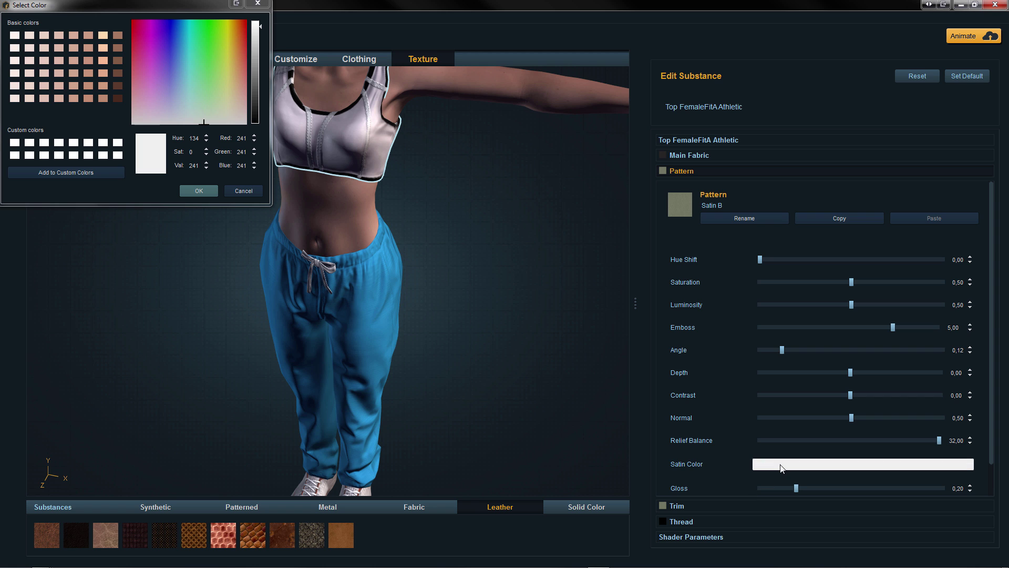
pyautogui.moveTo(263, 36); pyautogui.dragTo(257, 64)
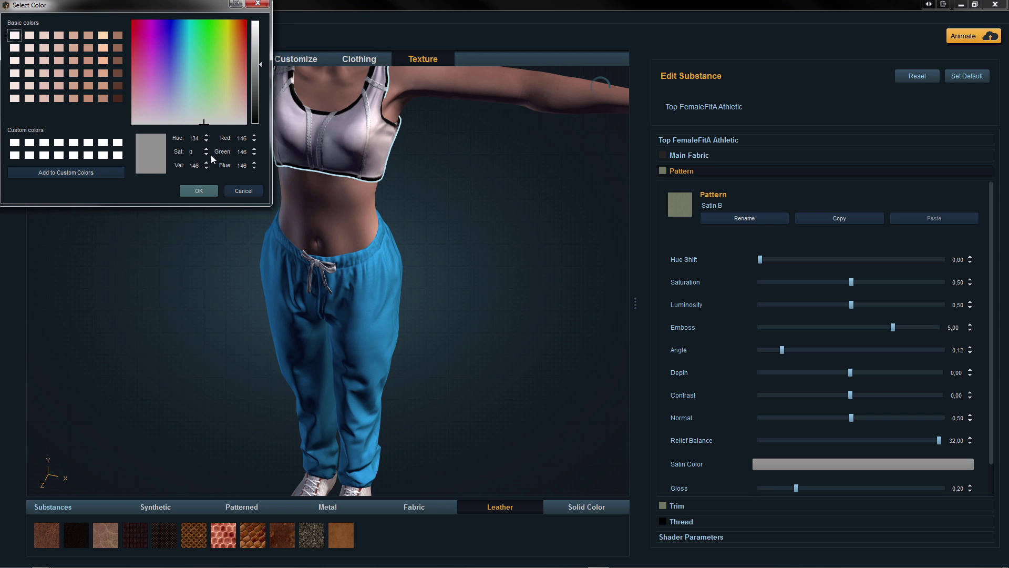
pyautogui.click(205, 191)
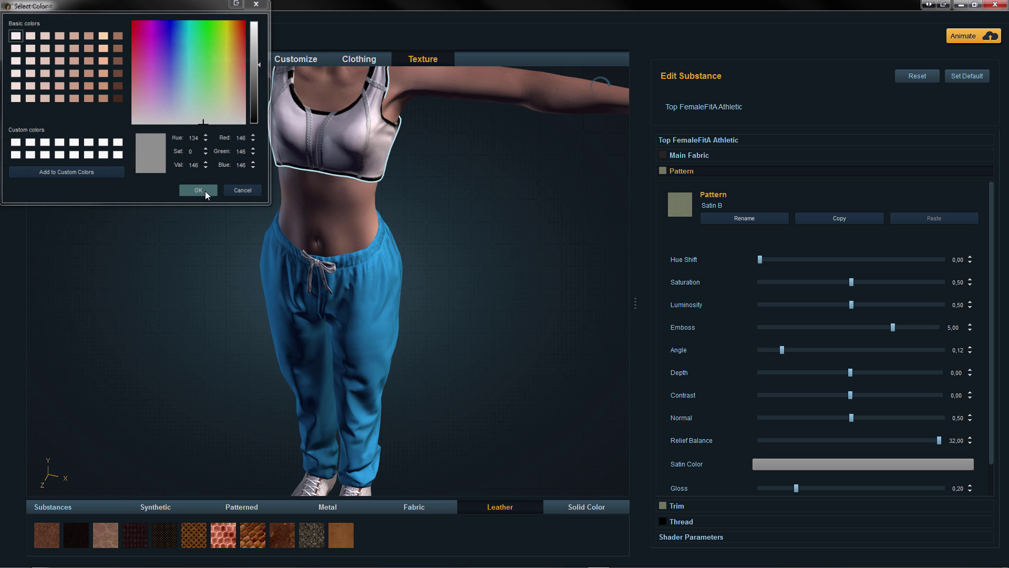
pyautogui.moveTo(441, 168); pyautogui.dragTo(1, 200)
pyautogui.moveTo(79, 268); pyautogui.dragTo(84, 212)
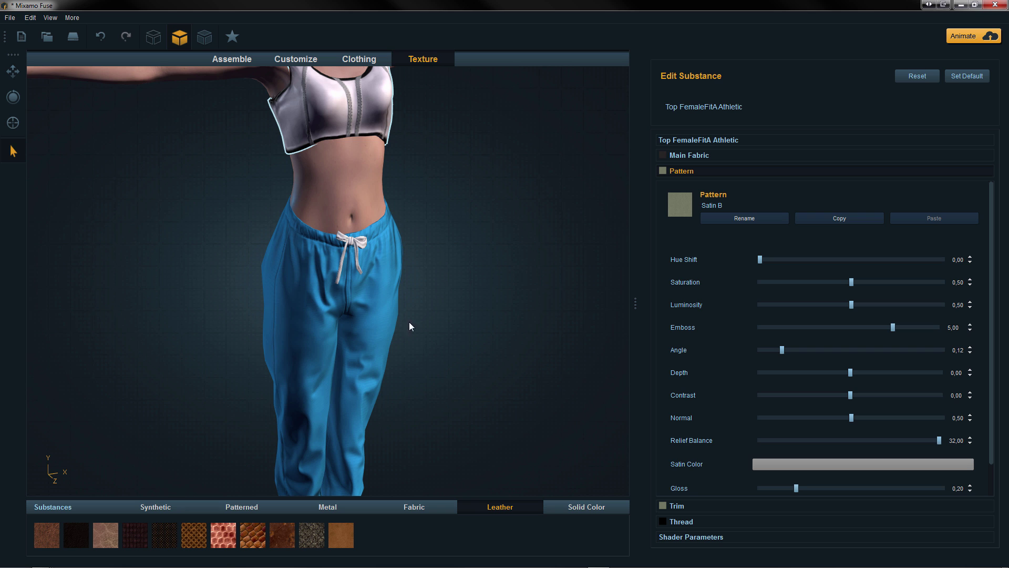
# - Set the body's texture resolution to 2048 x 2048 and look through its skin, freckle and teeth parameters
pyautogui.click(357, 201)
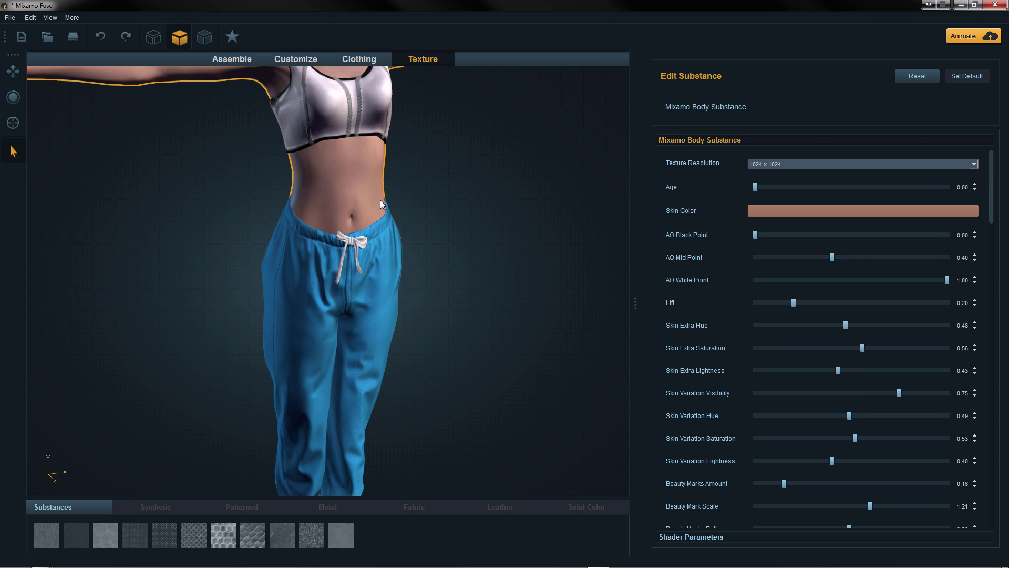
pyautogui.click(790, 161)
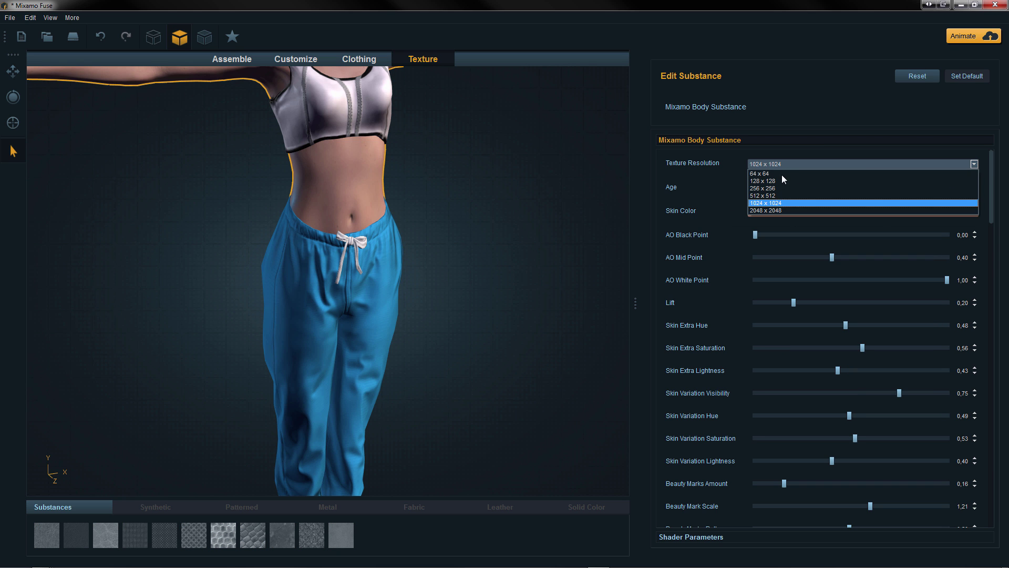
pyautogui.click(780, 210)
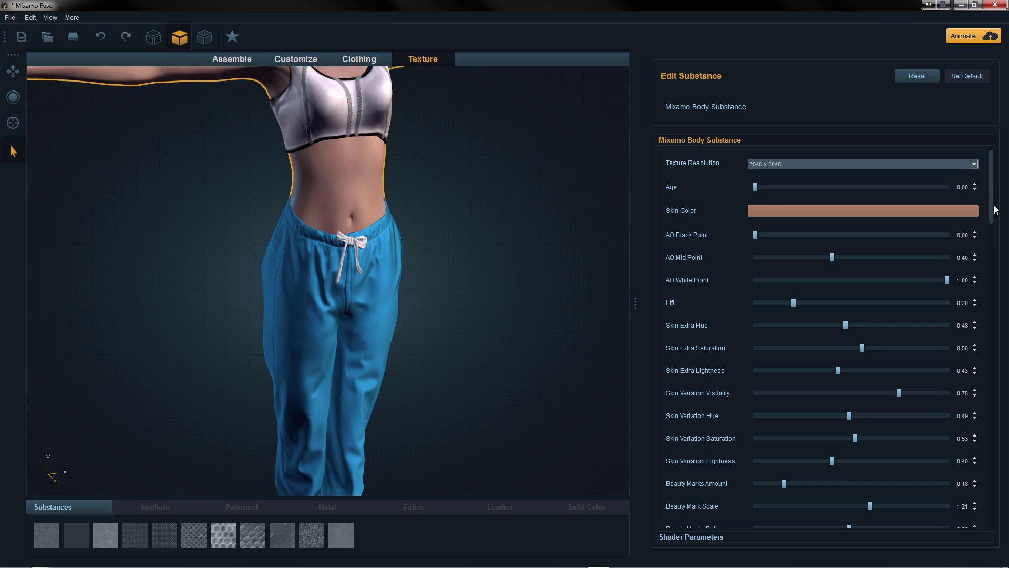
pyautogui.moveTo(992, 190); pyautogui.dragTo(993, 323)
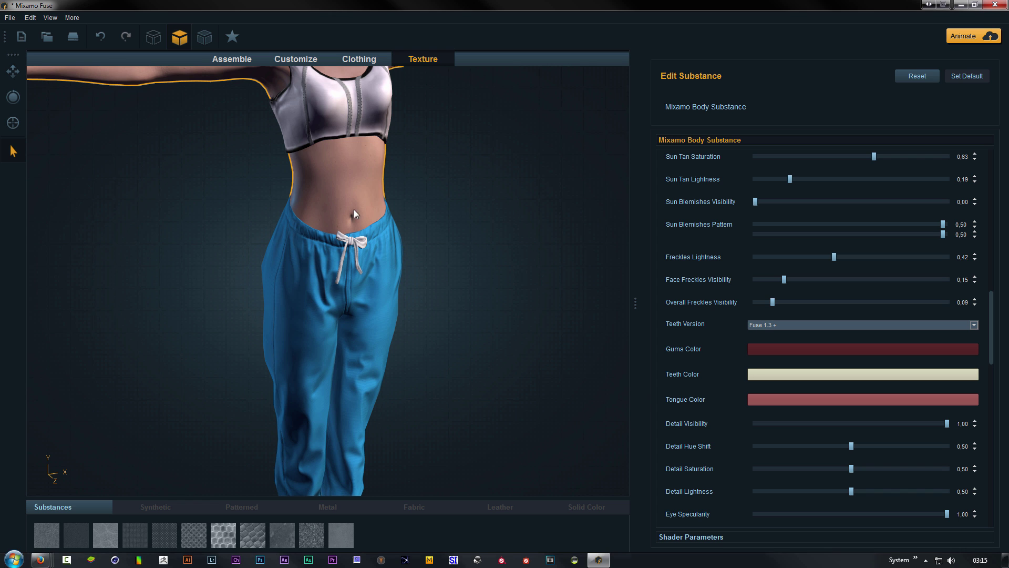
# - Check the texture resolution of the shoes, Scrubs pants, body and athletic top one after another
pyautogui.scroll(-5, 390, 334)
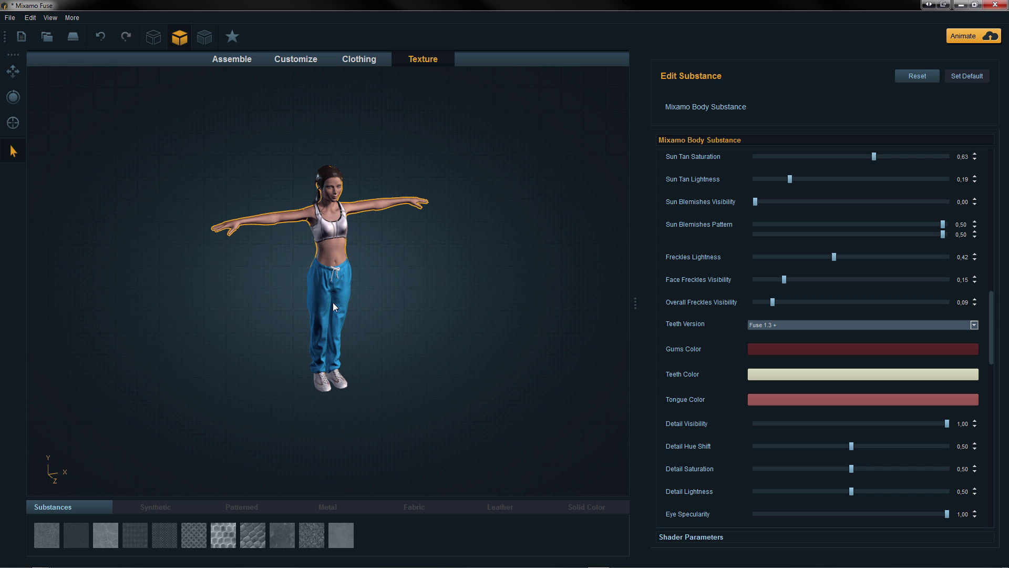
pyautogui.click(325, 388)
pyautogui.click(319, 337)
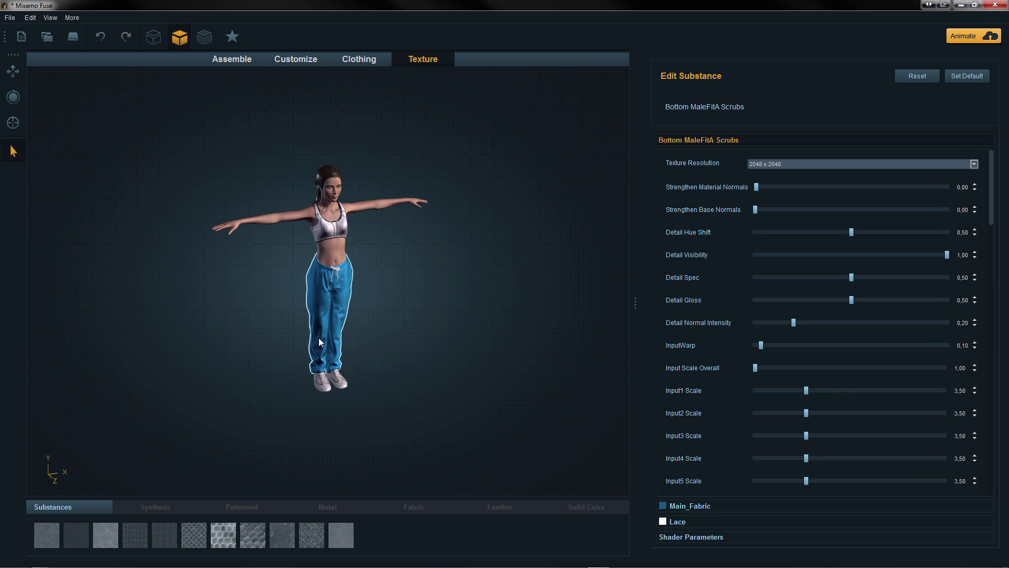
pyautogui.click(332, 253)
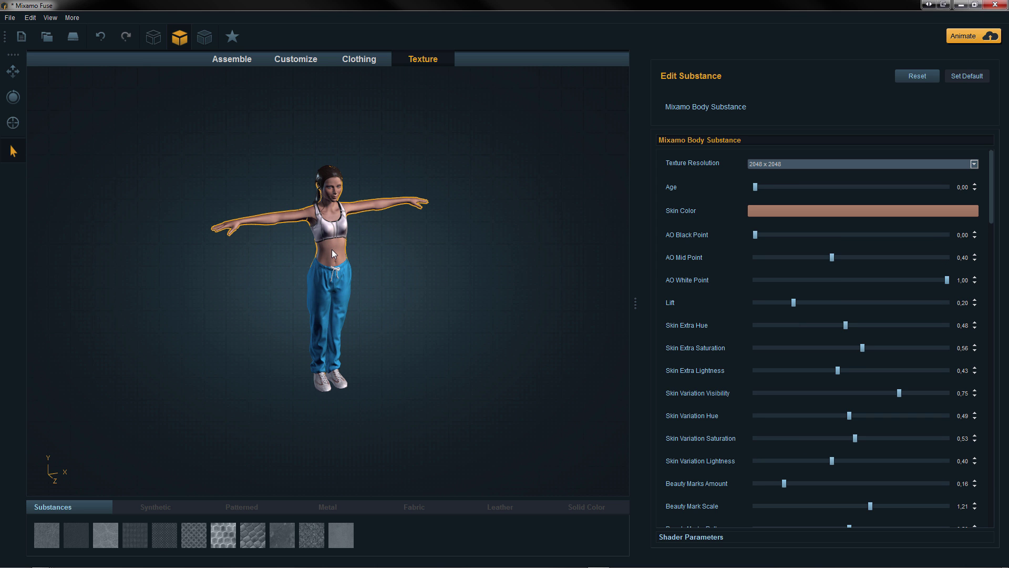
pyautogui.click(335, 235)
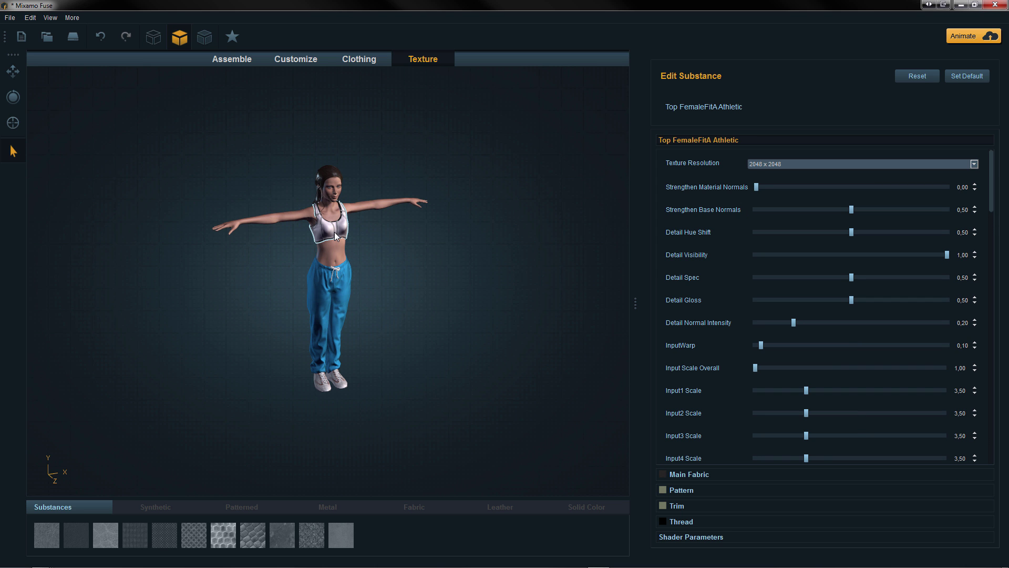
# - Set the hair's texture resolution to 2048 x 2048 and its color to near-black, RGB 8, 7, 6
pyautogui.click(327, 178)
pyautogui.click(770, 163)
pyautogui.click(775, 209)
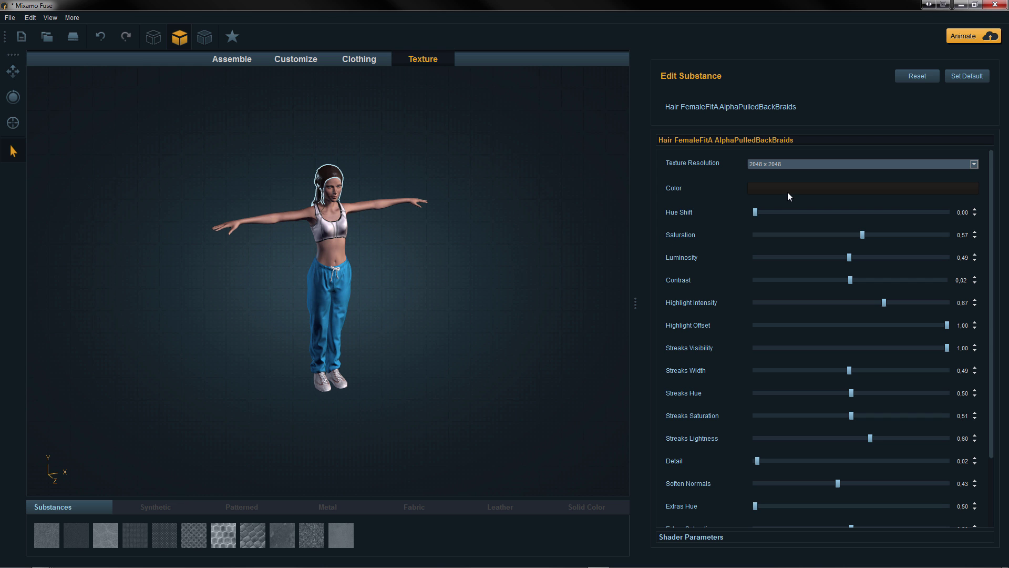
pyautogui.click(788, 191)
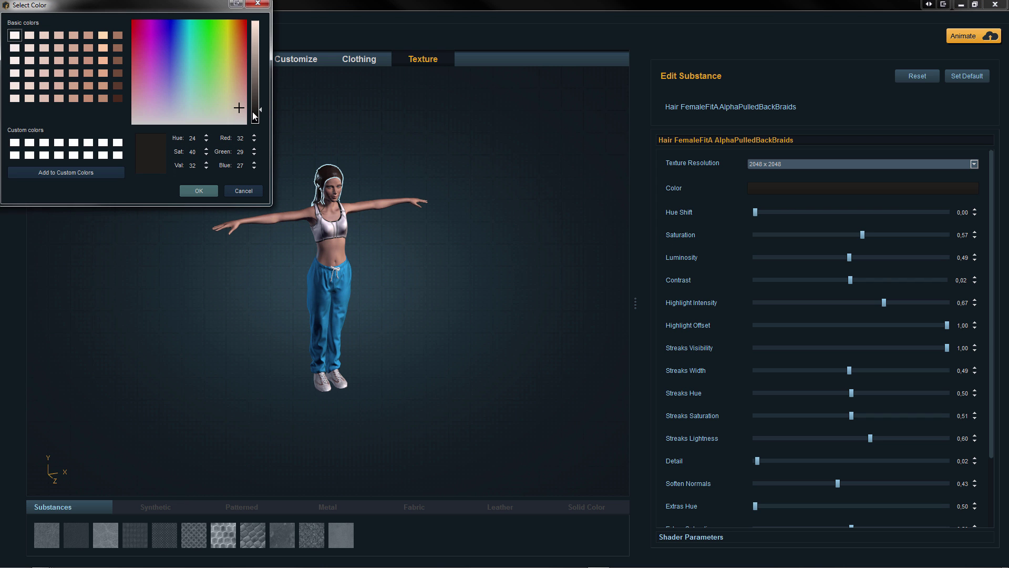
pyautogui.moveTo(258, 112); pyautogui.dragTo(258, 119)
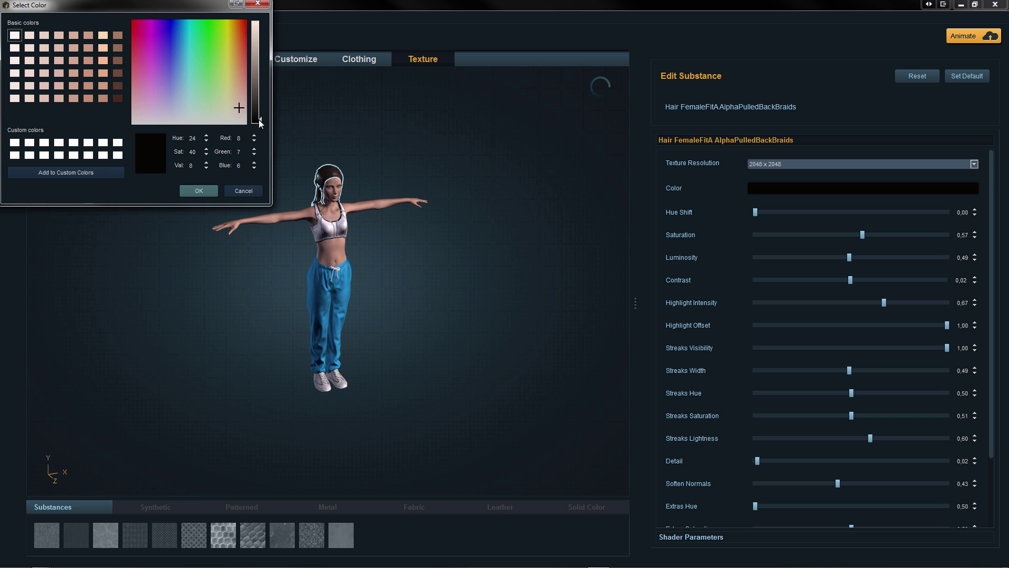
pyautogui.click(203, 193)
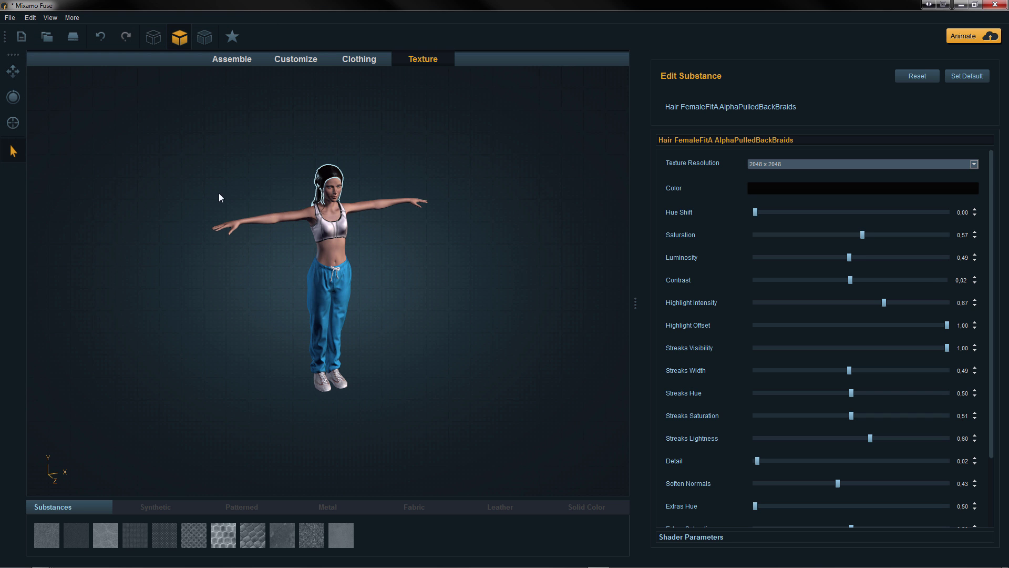
# - Inspect the recolored hair from the front and side, trying the pan, orbit and zoom view tools before returning to selection mode
pyautogui.scroll(5, 335, 168)
pyautogui.scroll(-4, 338, 256)
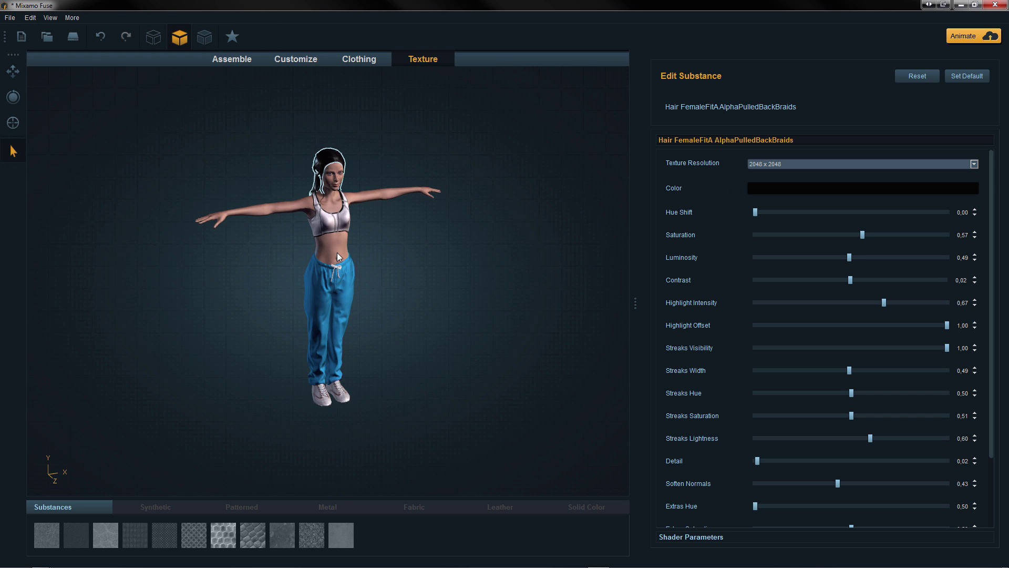
pyautogui.scroll(3, 333, 159)
pyautogui.moveTo(428, 169); pyautogui.dragTo(328, 170, button='middle')
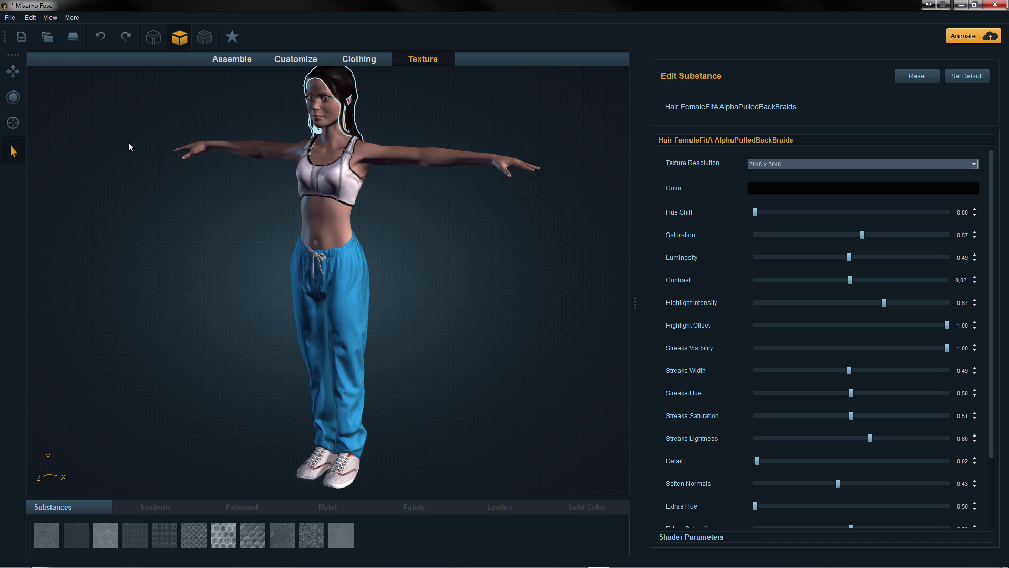
pyautogui.click(13, 71)
pyautogui.moveTo(108, 94); pyautogui.dragTo(678, 132)
pyautogui.click(13, 97)
pyautogui.click(10, 125)
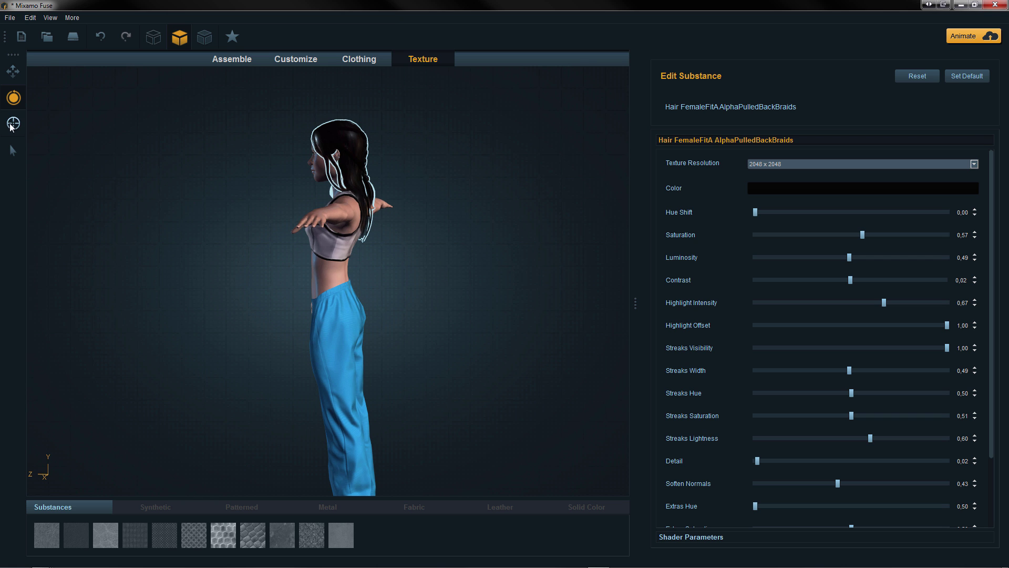
pyautogui.click(13, 151)
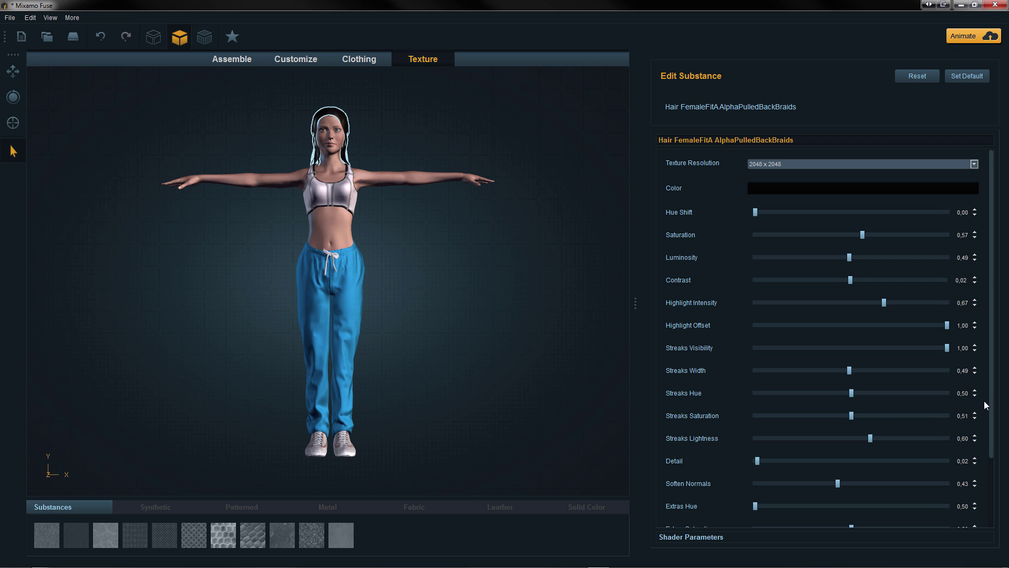
# - Set the hair's Gloss to 0.00 and look at the character from a slightly different angle
pyautogui.moveTo(992, 280); pyautogui.dragTo(991, 412)
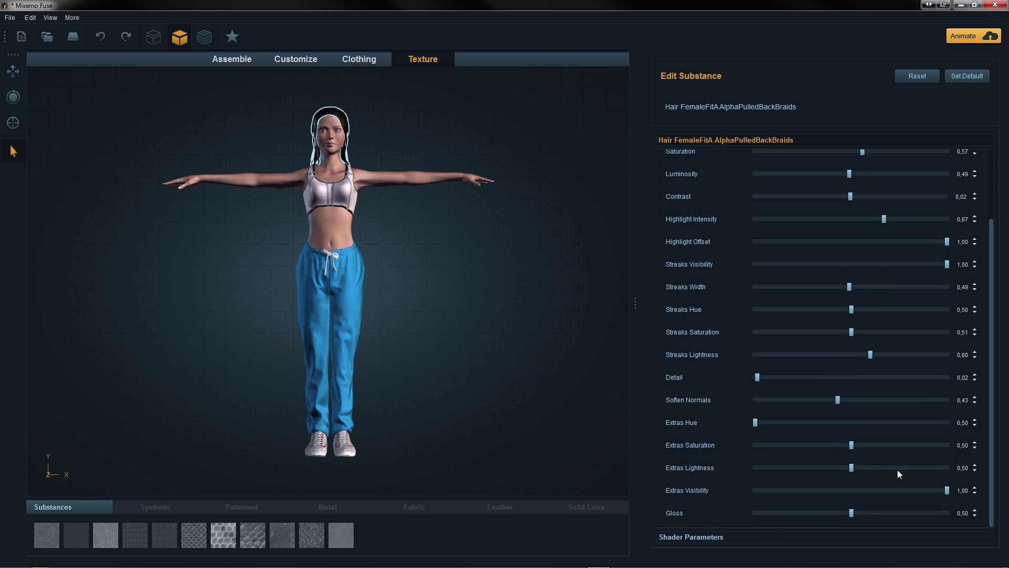
pyautogui.moveTo(852, 515); pyautogui.dragTo(717, 530)
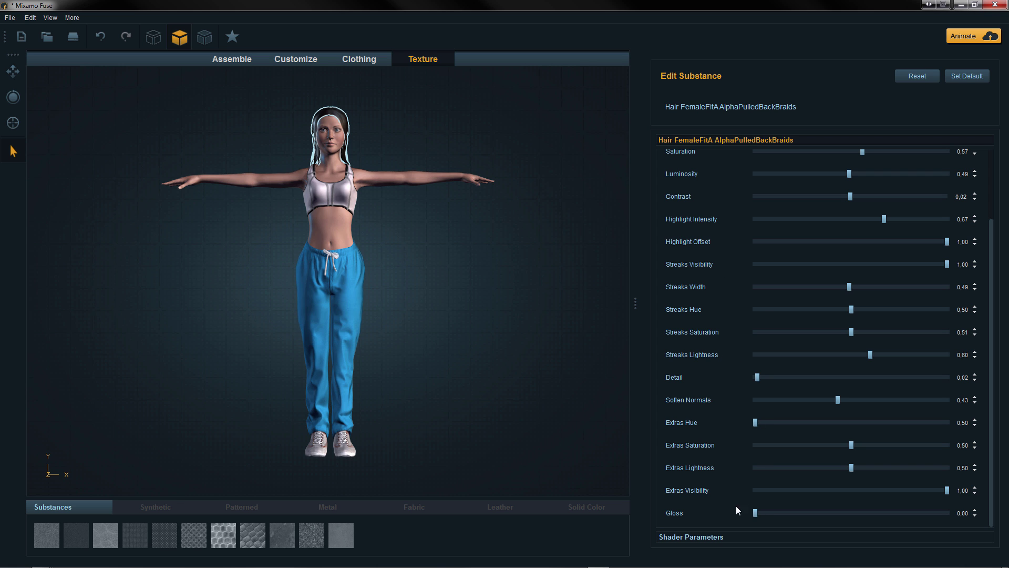
pyautogui.moveTo(458, 265); pyautogui.dragTo(432, 248)
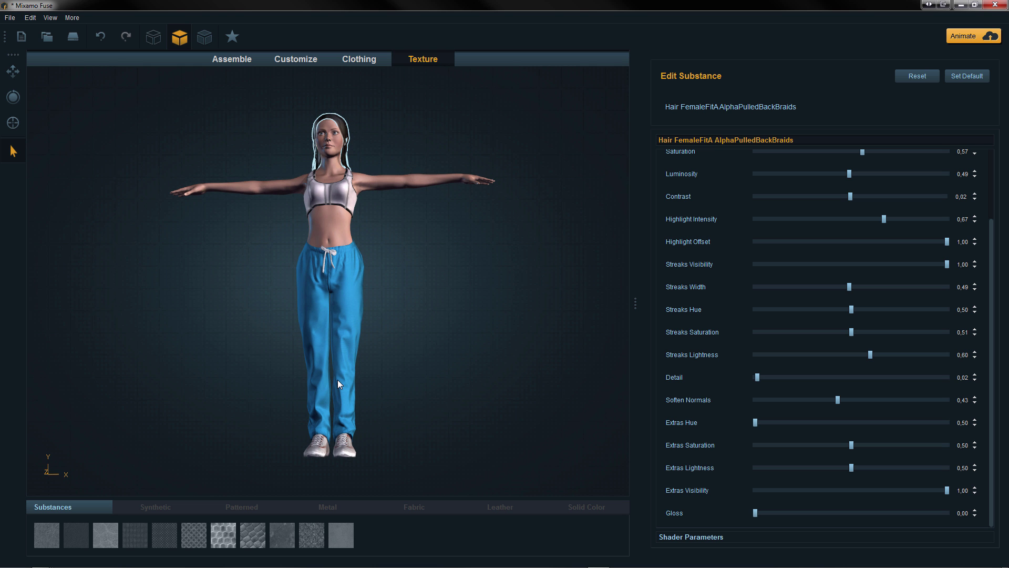
# - Save the model as a Fuse assembly file named Nelly on the Work (D:) drive
pyautogui.hotkey('ctrl', 's')
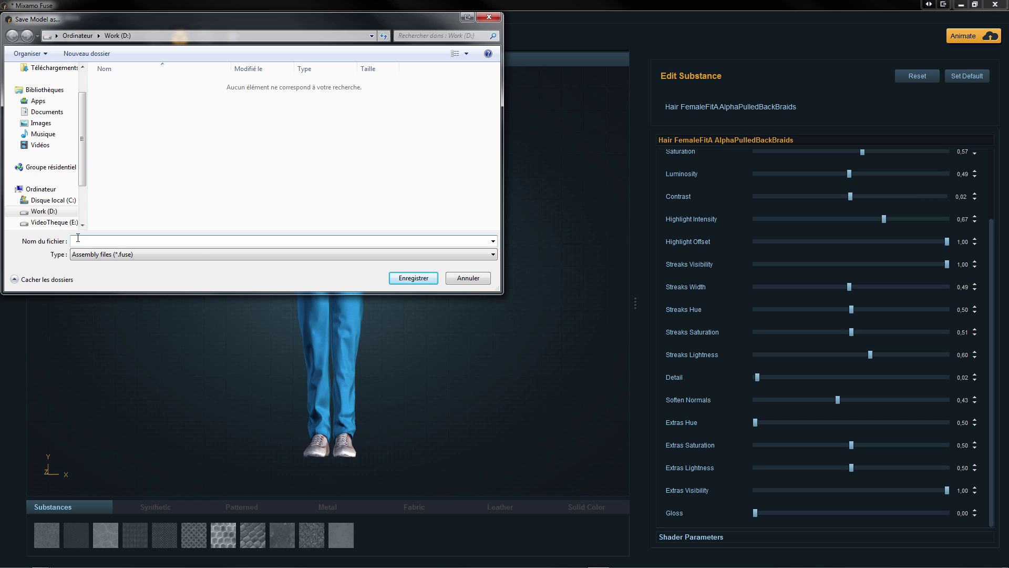
pyautogui.write('Nelly')
pyautogui.press('Return')
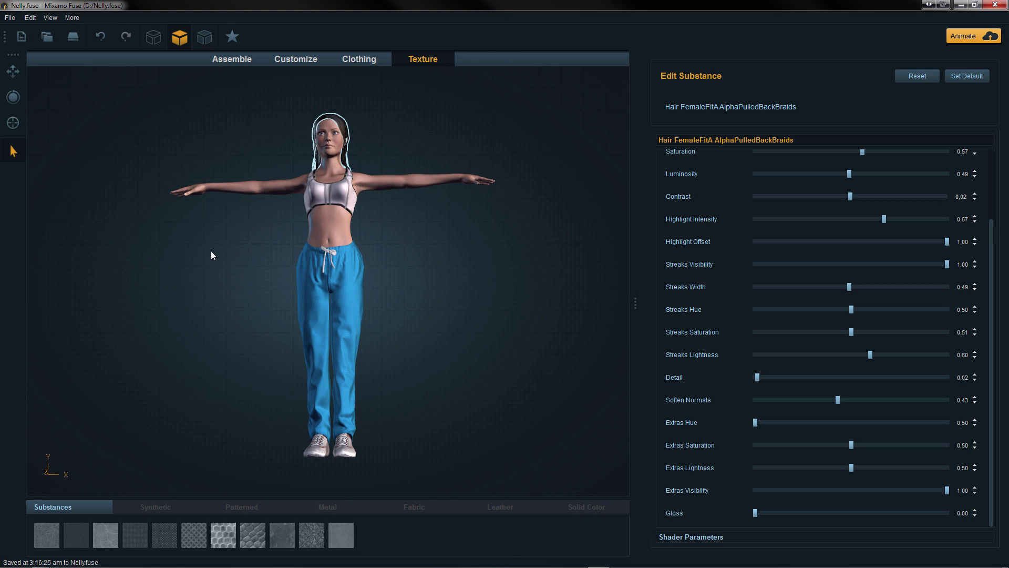
# - Upload the character model to Mixamo for rigging and animation, using the account details already filled in
pyautogui.click(974, 36)
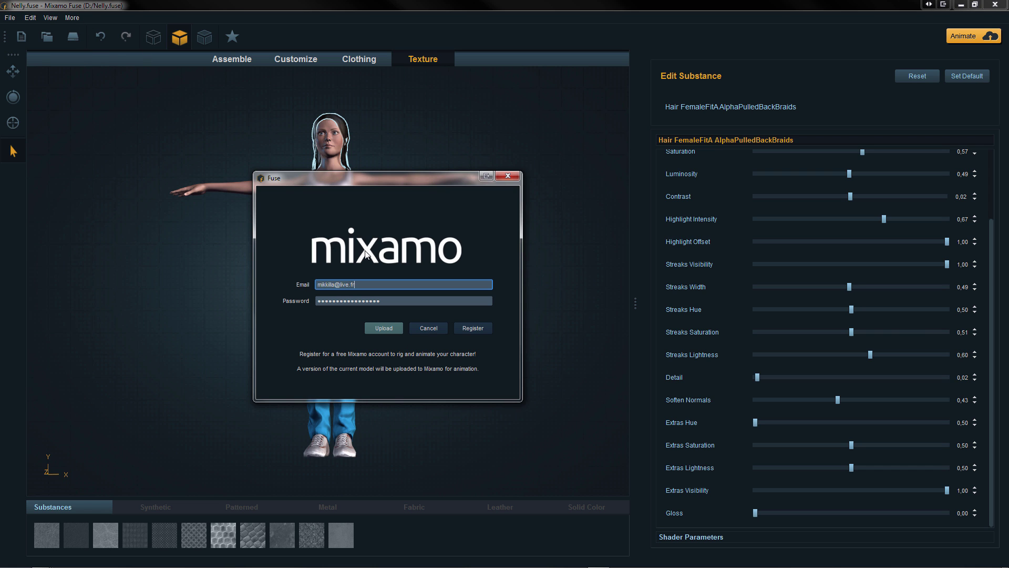
pyautogui.click(386, 328)
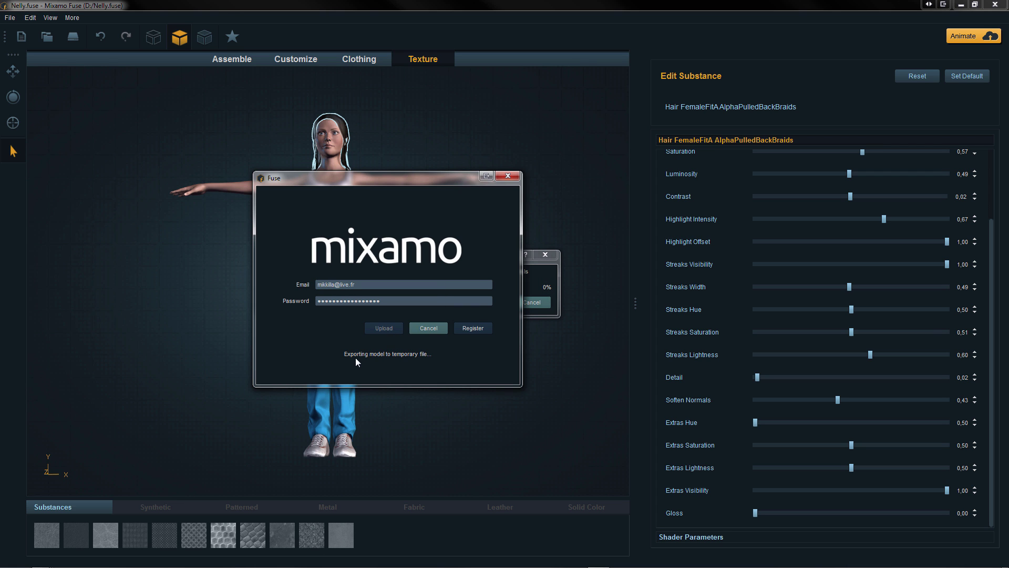
pyautogui.moveTo(440, 175); pyautogui.dragTo(354, 162)
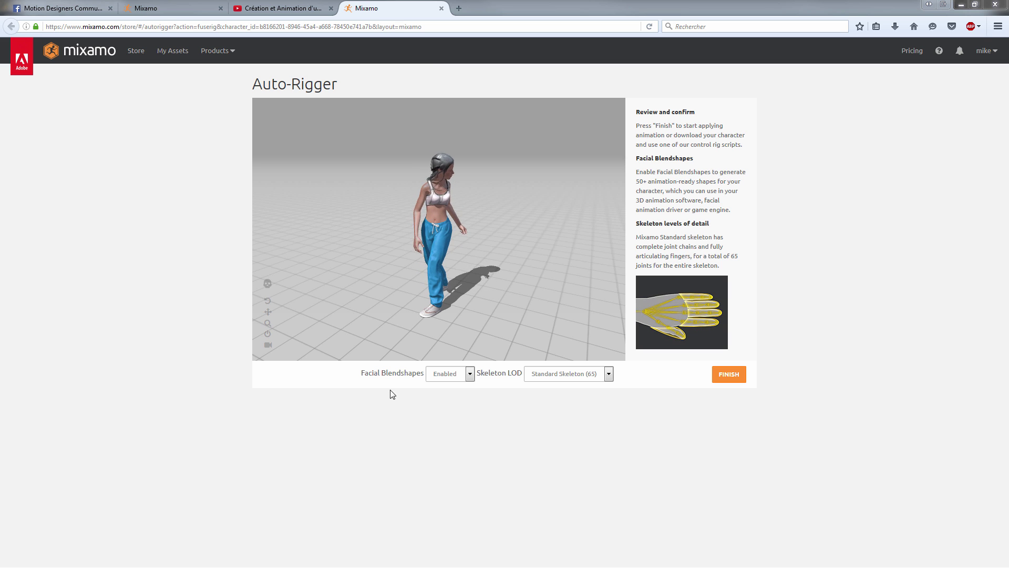
# - Finish auto-rigging with Facial Blendshapes enabled and the Standard Skeleton (65), and proceed to animating the character
pyautogui.click(729, 375)
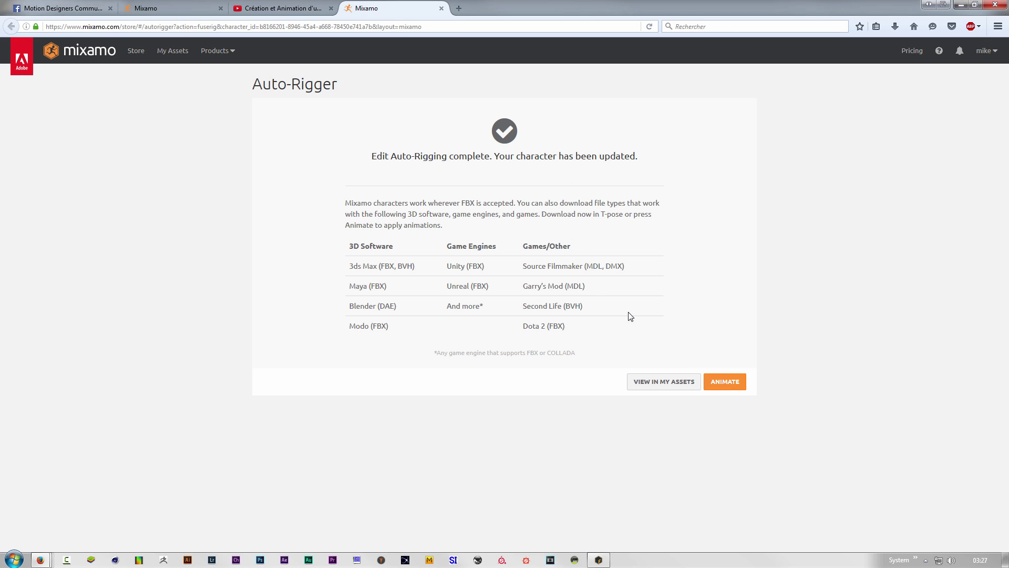
pyautogui.click(724, 383)
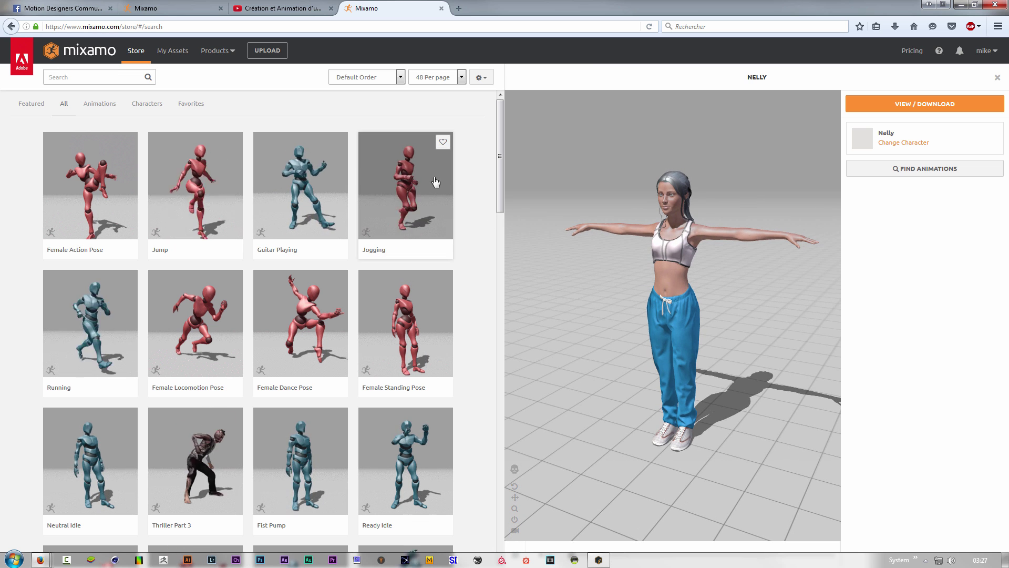
# - Preview the Jogging, Guitar Playing, Neutral Idle and Ready Idle animations on the character
pyautogui.click(400, 196)
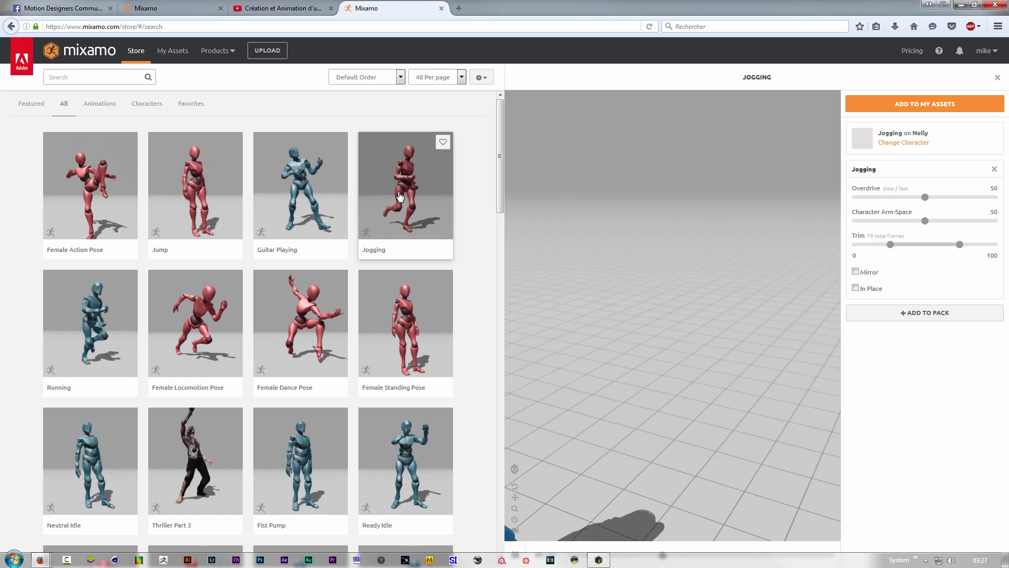
pyautogui.click(297, 193)
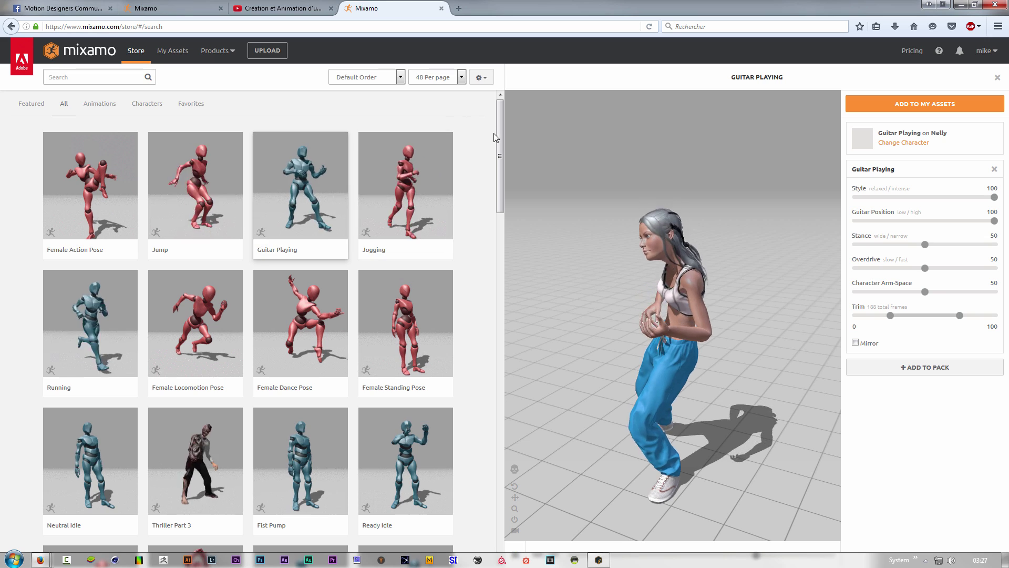
pyautogui.moveTo(500, 134); pyautogui.dragTo(499, 113)
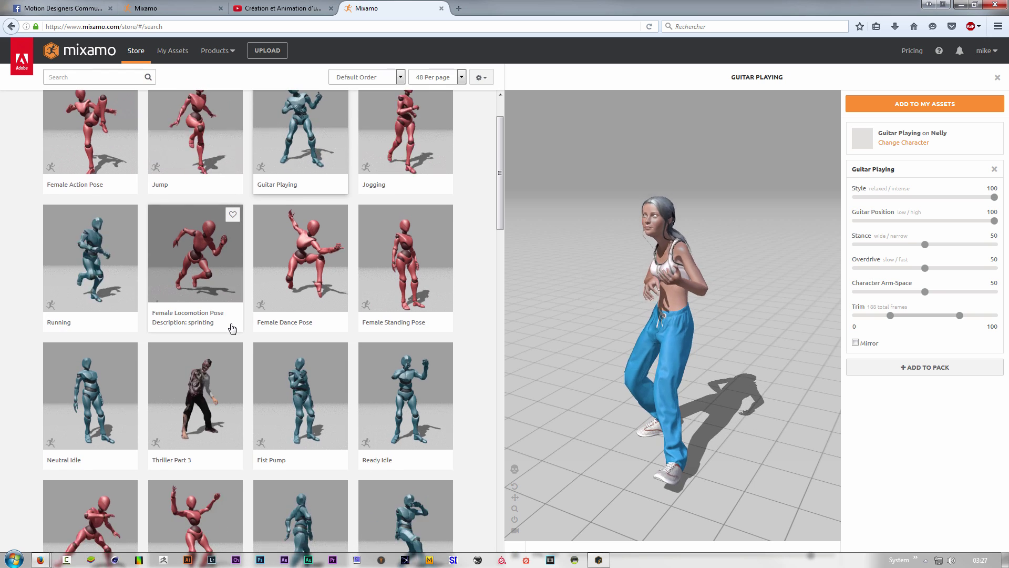
pyautogui.scroll(-3, 221, 342)
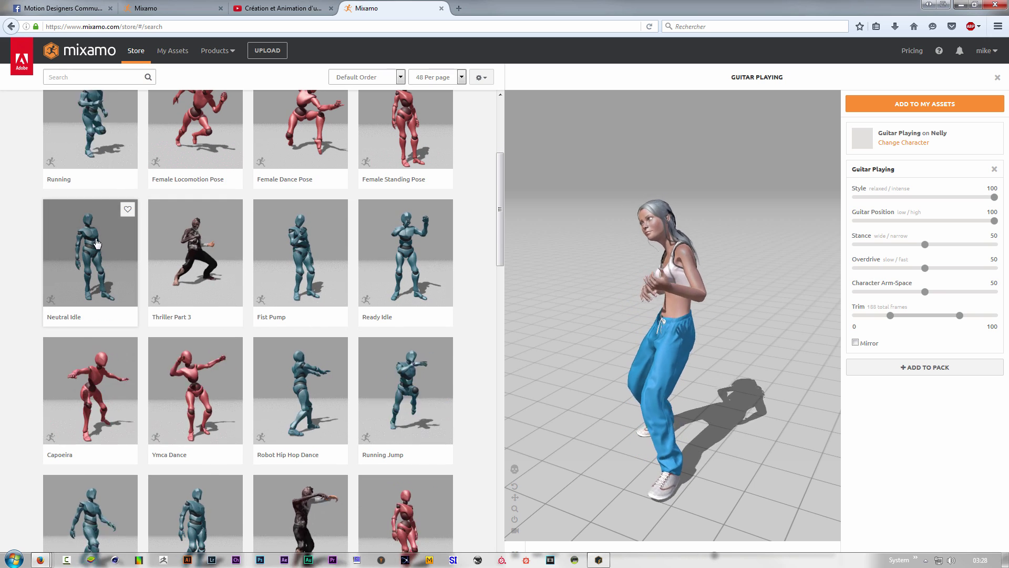
pyautogui.click(105, 268)
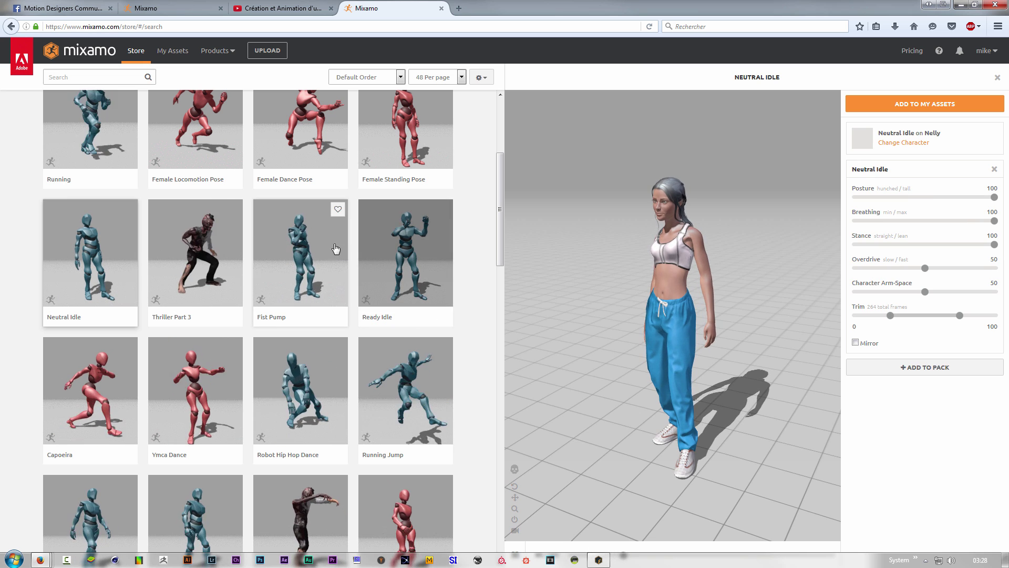
pyautogui.scroll(-2, 356, 332)
pyautogui.scroll(-1, 356, 332)
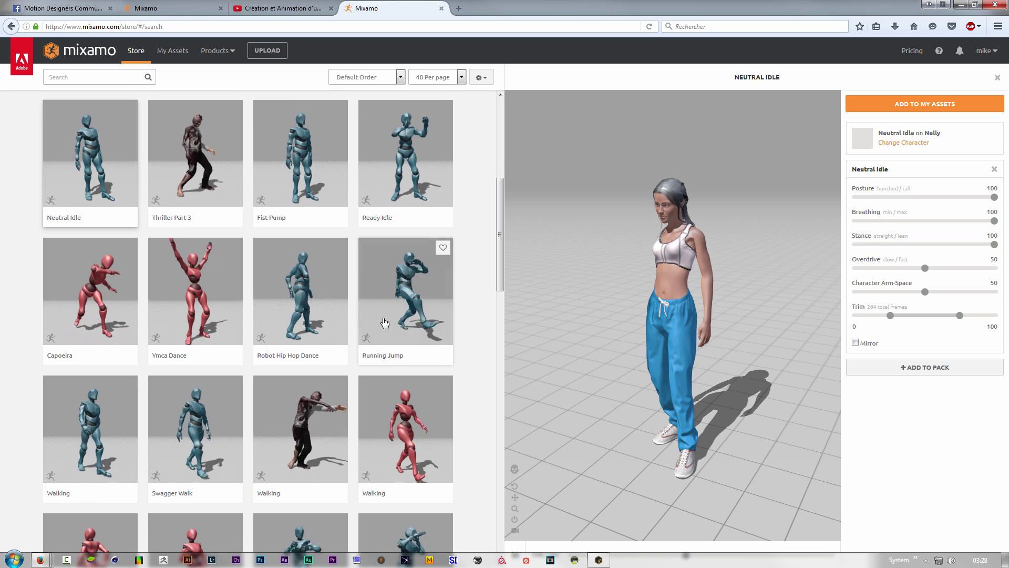
pyautogui.click(426, 151)
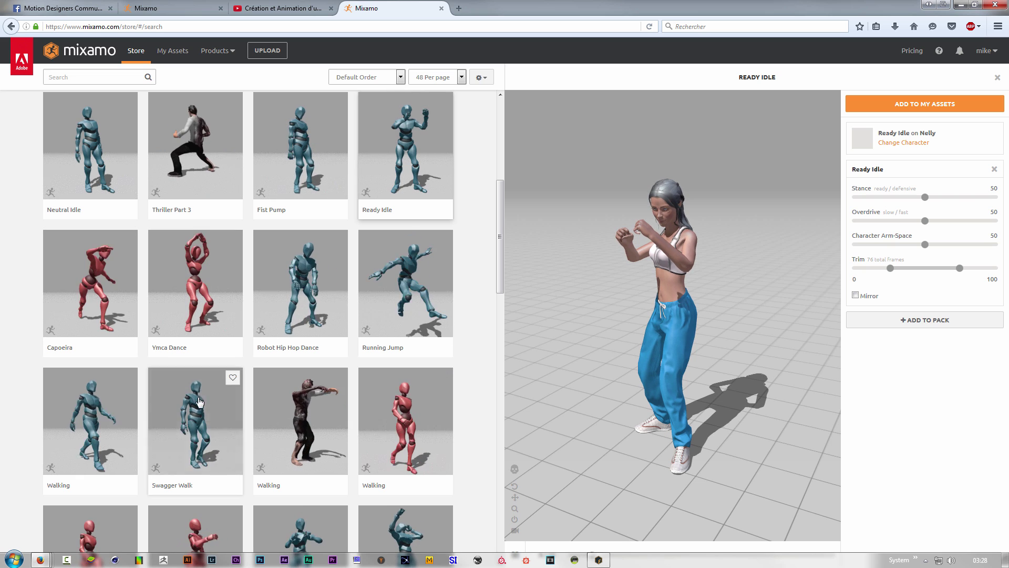
# - Try the Swagger Walk animation on the character and enable In Place so she walks on the spot
pyautogui.click(205, 420)
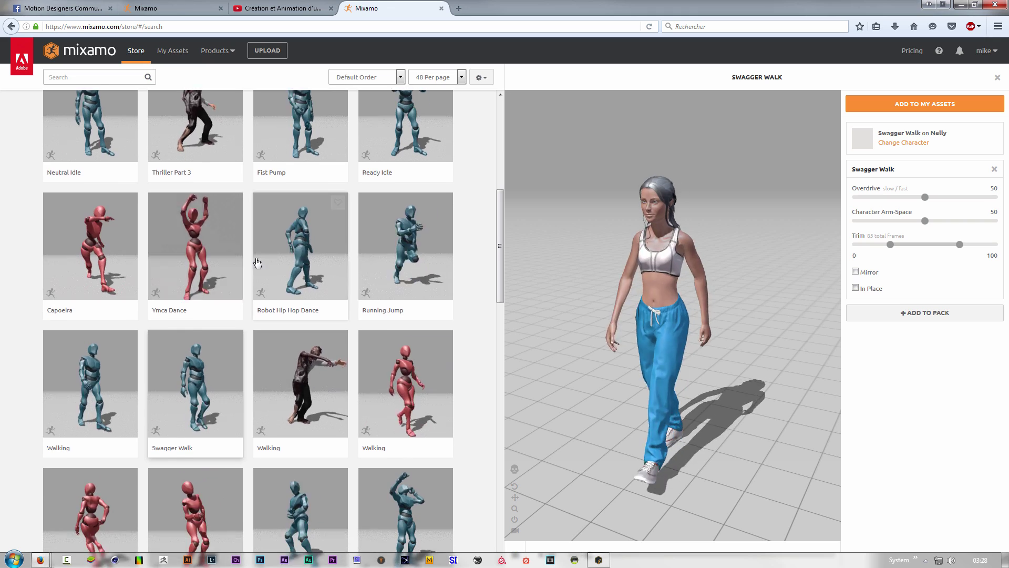
pyautogui.scroll(-1, 284, 255)
pyautogui.scroll(3, 321, 245)
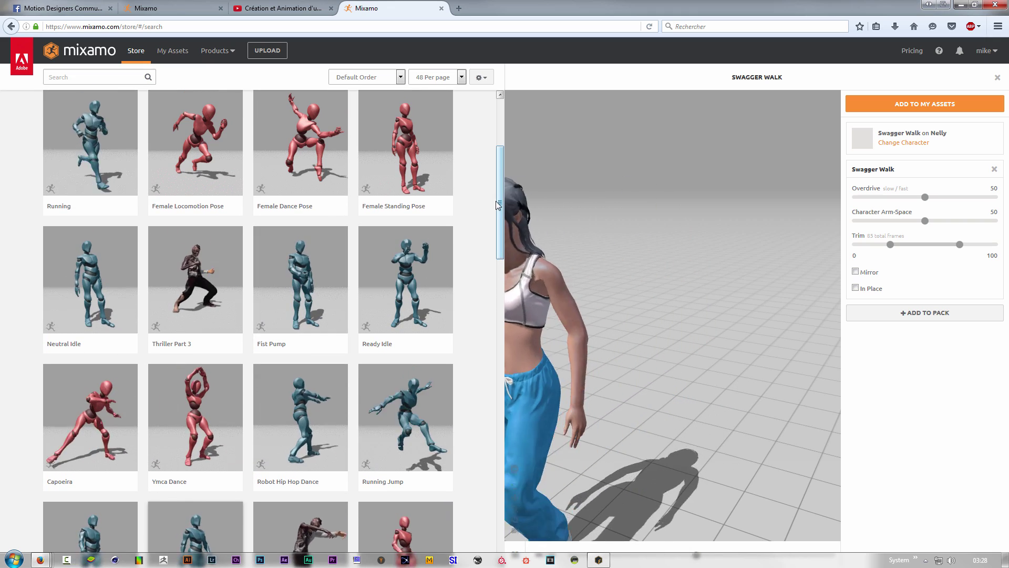
pyautogui.moveTo(500, 200); pyautogui.dragTo(504, 147)
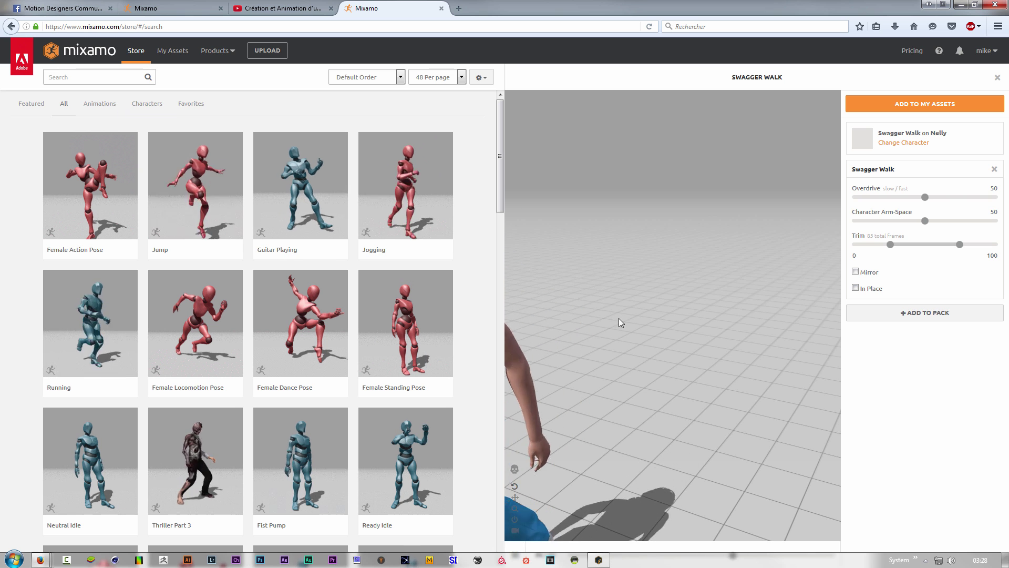
pyautogui.click(855, 287)
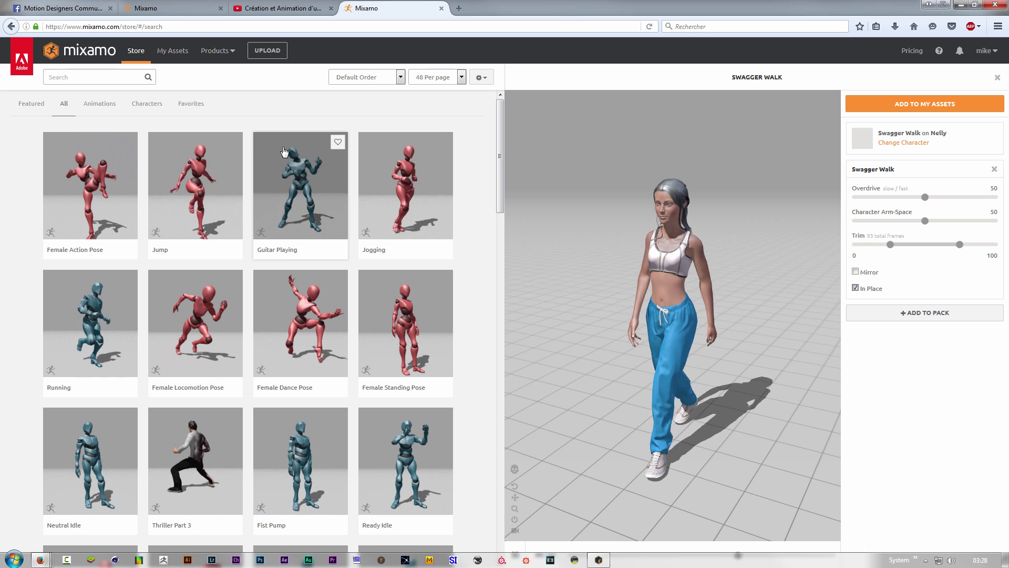
# - Search the store for "push up", apply the Push Up animation to the character and add it to a pack
pyautogui.click(79, 77)
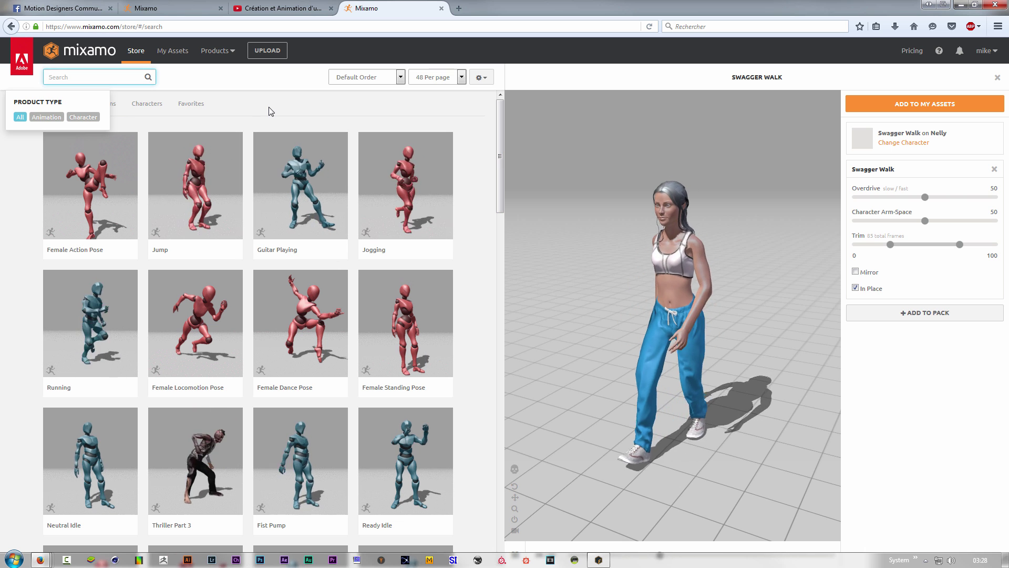
pyautogui.write('push')
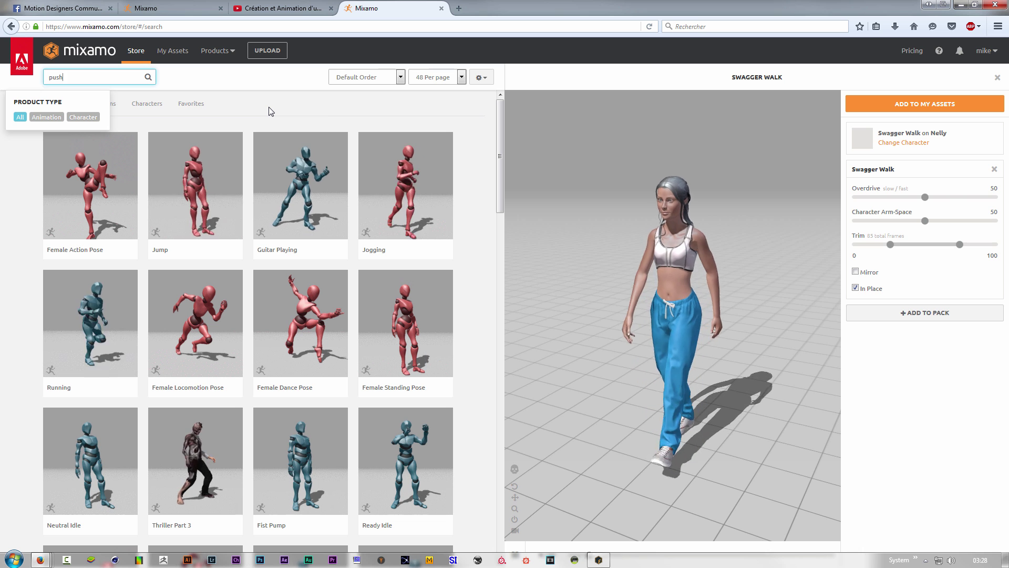
pyautogui.write(' up')
pyautogui.press('Return')
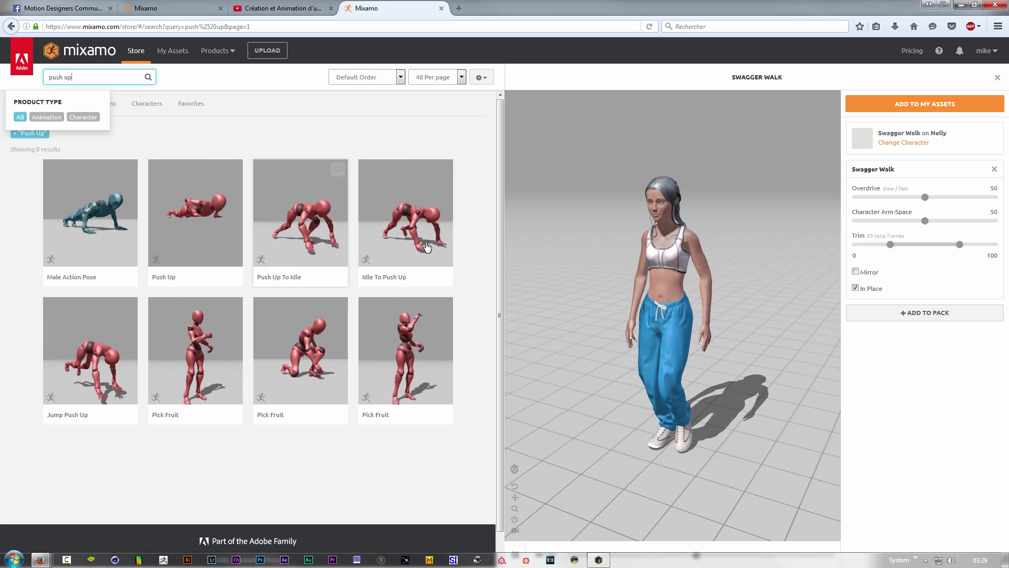
pyautogui.click(202, 221)
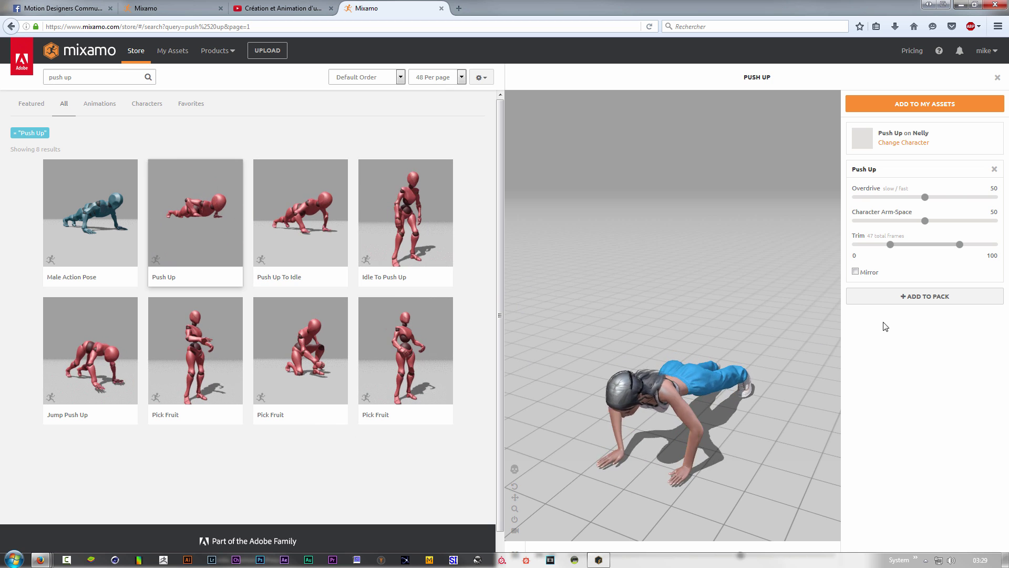
pyautogui.click(923, 297)
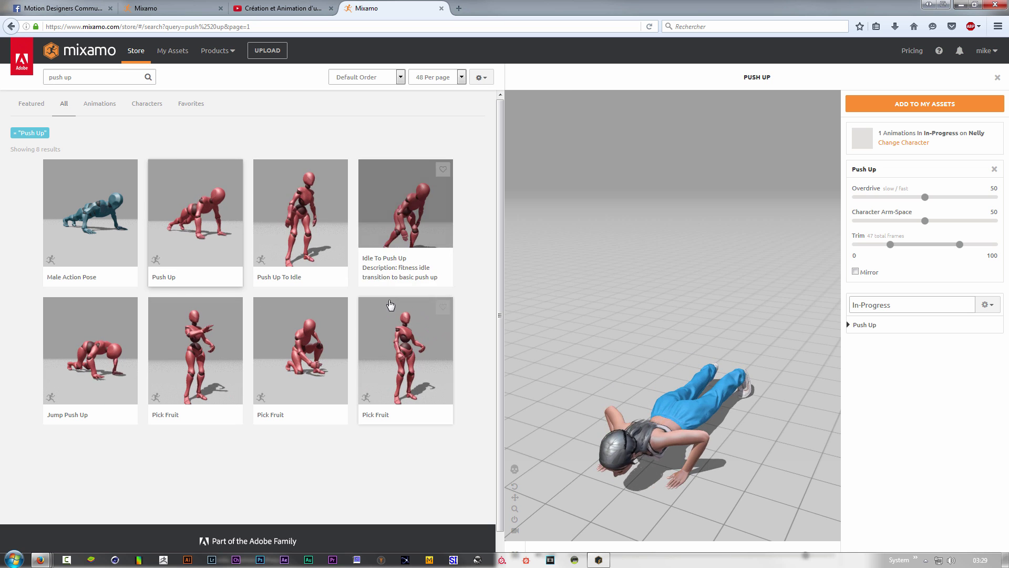
# - Apply the Idle To Push Up and Push Up To Idle animations to the character, adding each one to the In-Progress pack
pyautogui.click(410, 225)
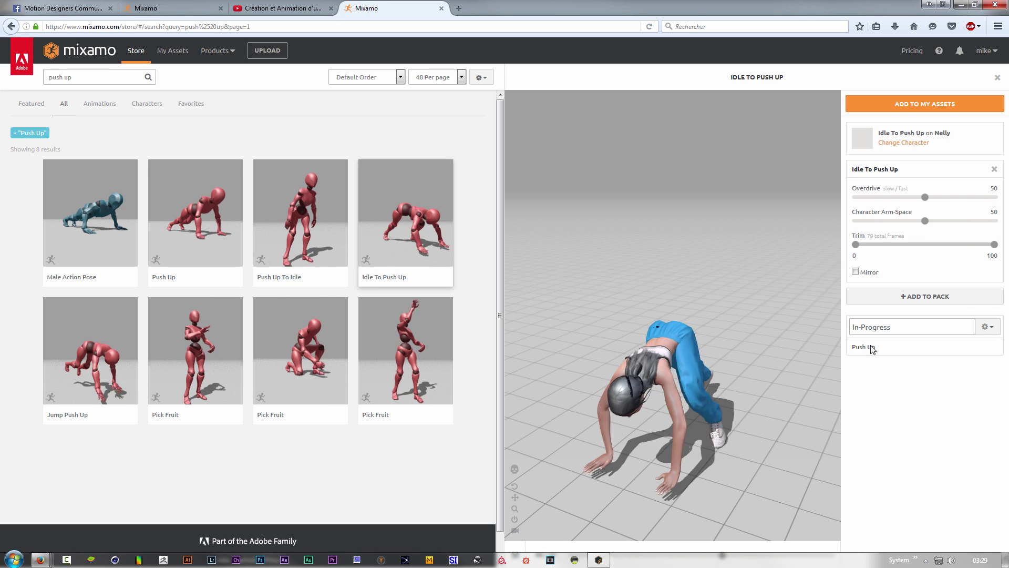
pyautogui.click(929, 299)
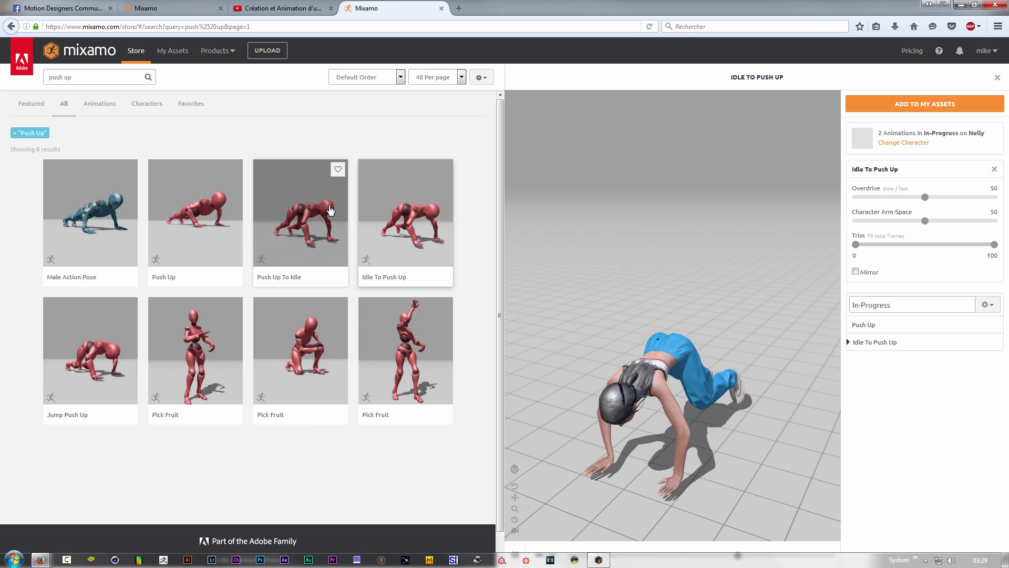
pyautogui.click(344, 239)
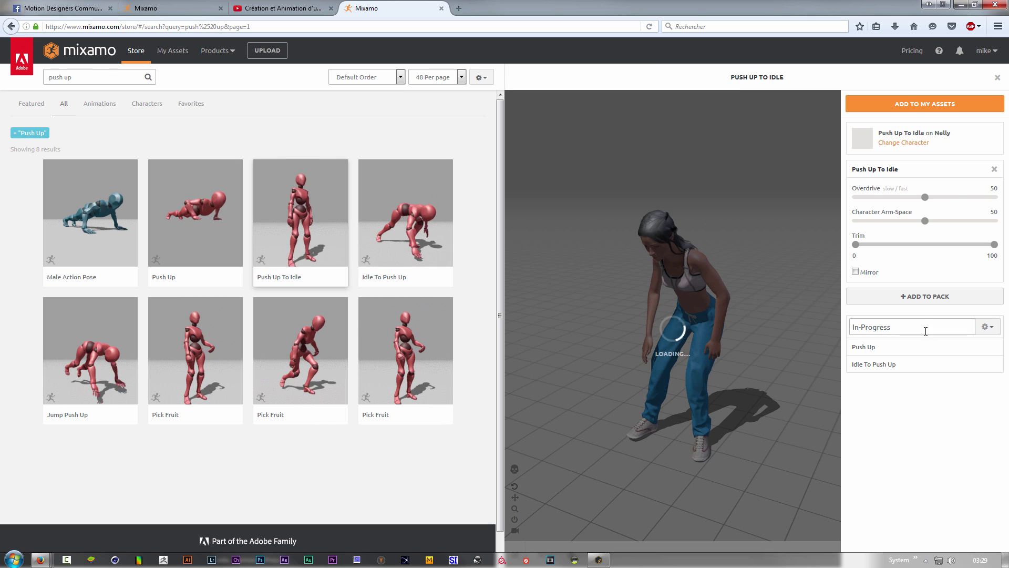
pyautogui.click(924, 296)
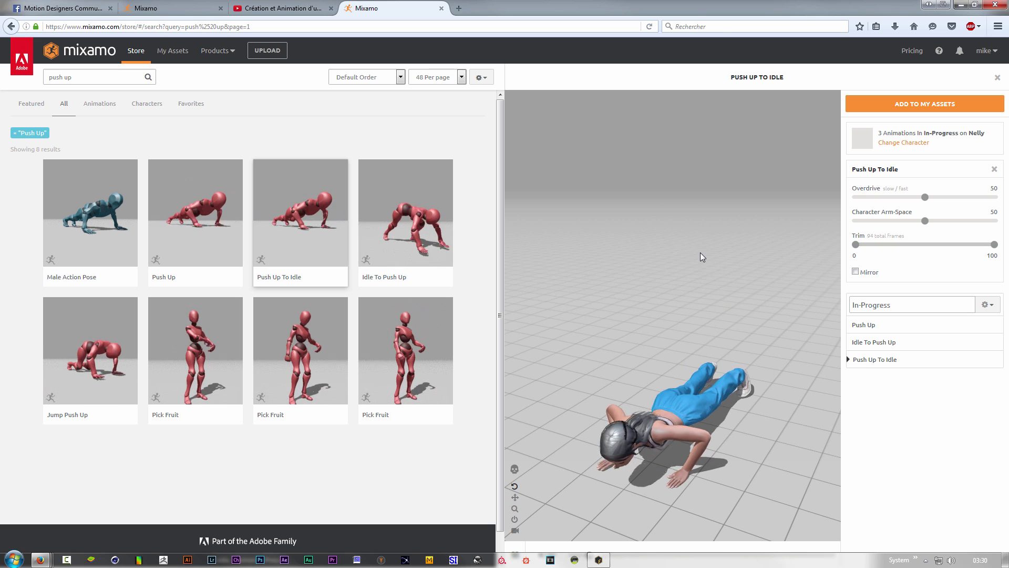
# - Search the store for "idle" and add two different Idle animations by the red female mannequin to the pack
pyautogui.click(66, 75)
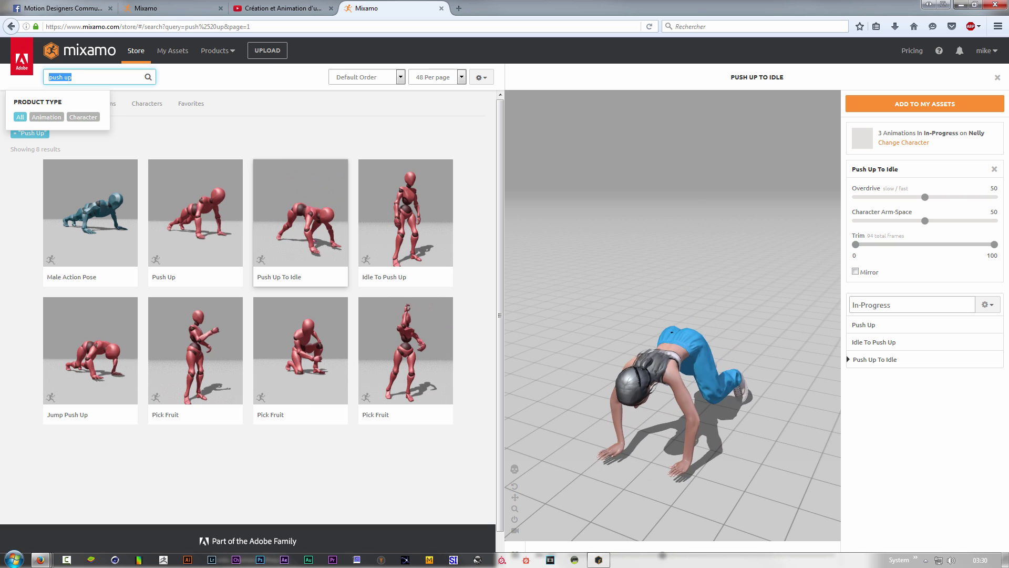
pyautogui.write('idle')
pyautogui.press('Return')
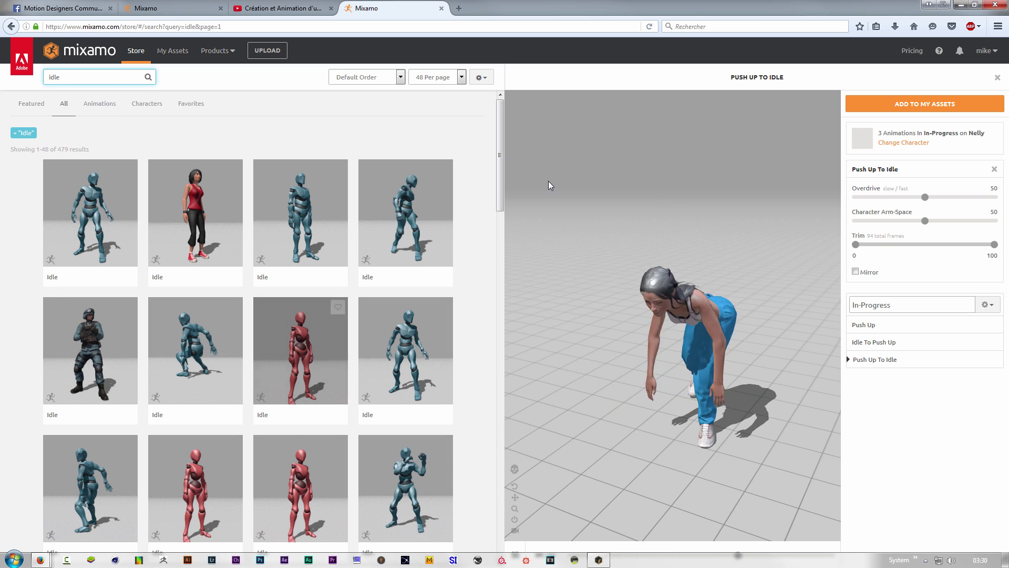
pyautogui.moveTo(500, 151); pyautogui.dragTo(408, 197)
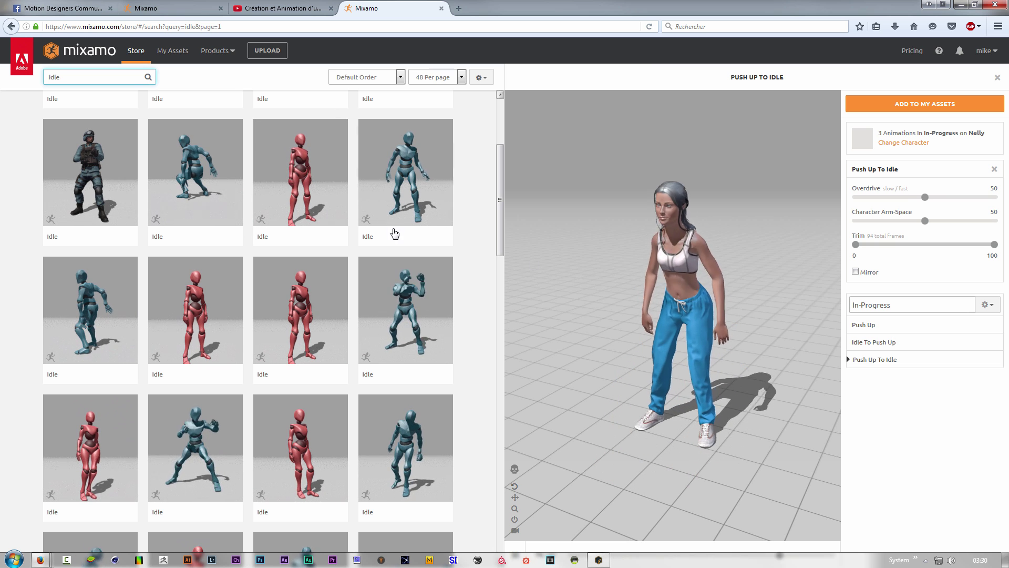
pyautogui.click(195, 302)
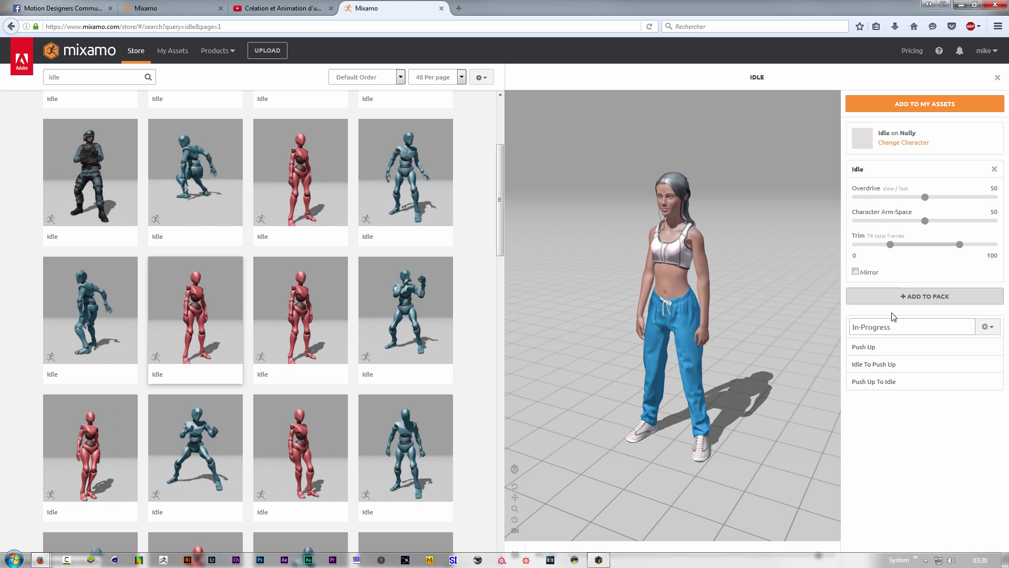
pyautogui.click(904, 297)
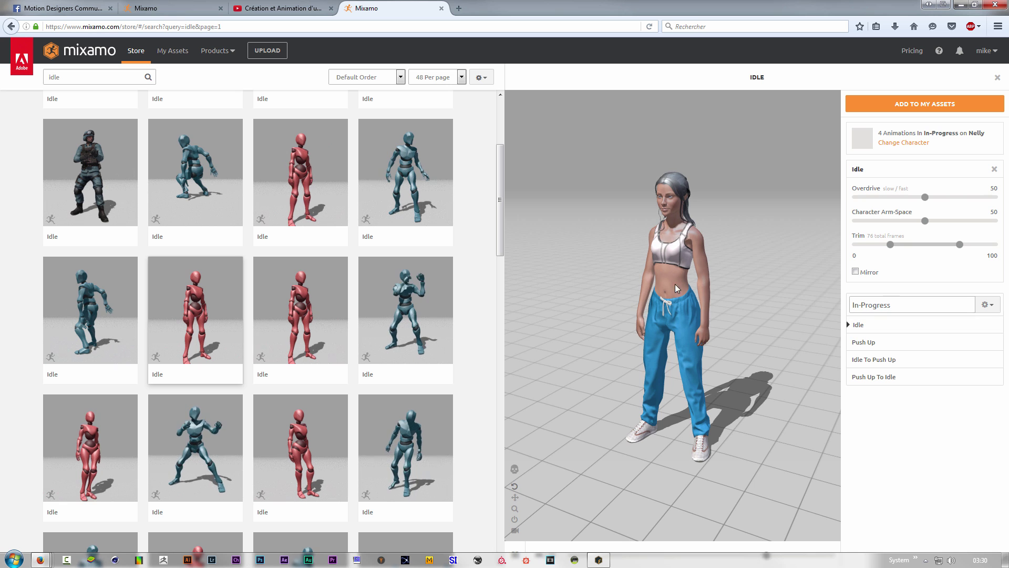
pyautogui.click(308, 188)
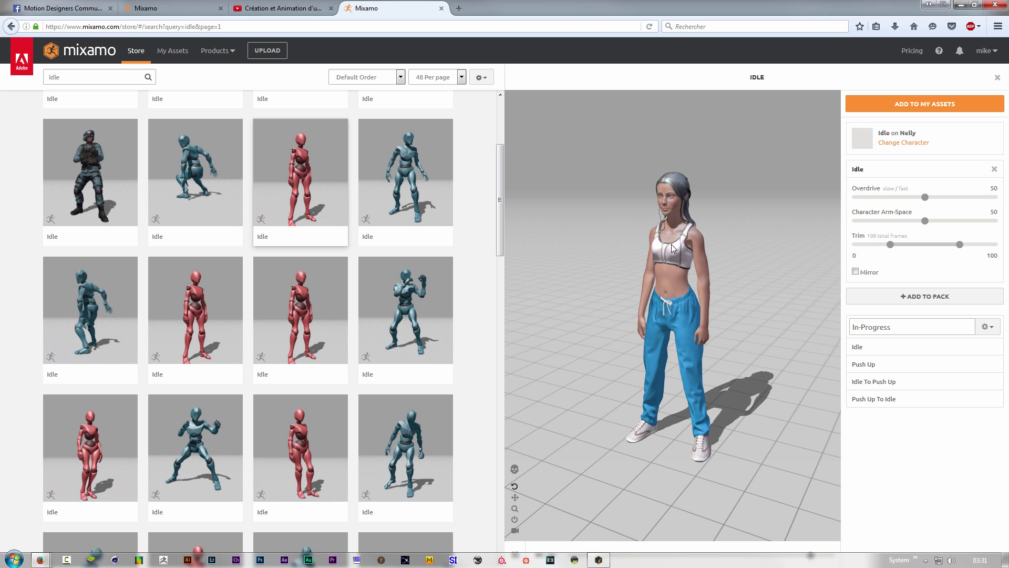
pyautogui.click(913, 297)
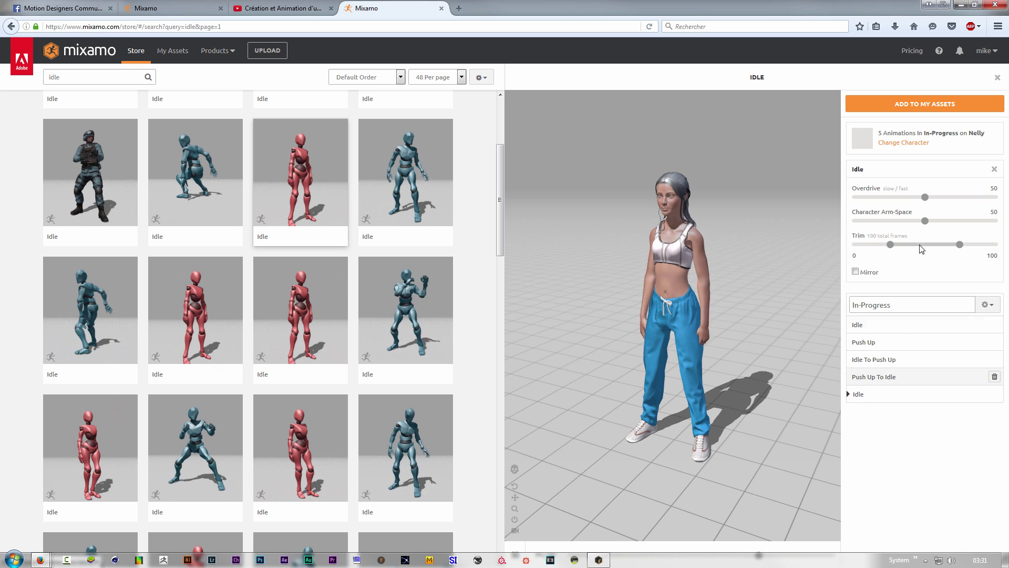
# - Add the In-Progress animation pack to My Assets and open it for viewing and download
pyautogui.click(926, 107)
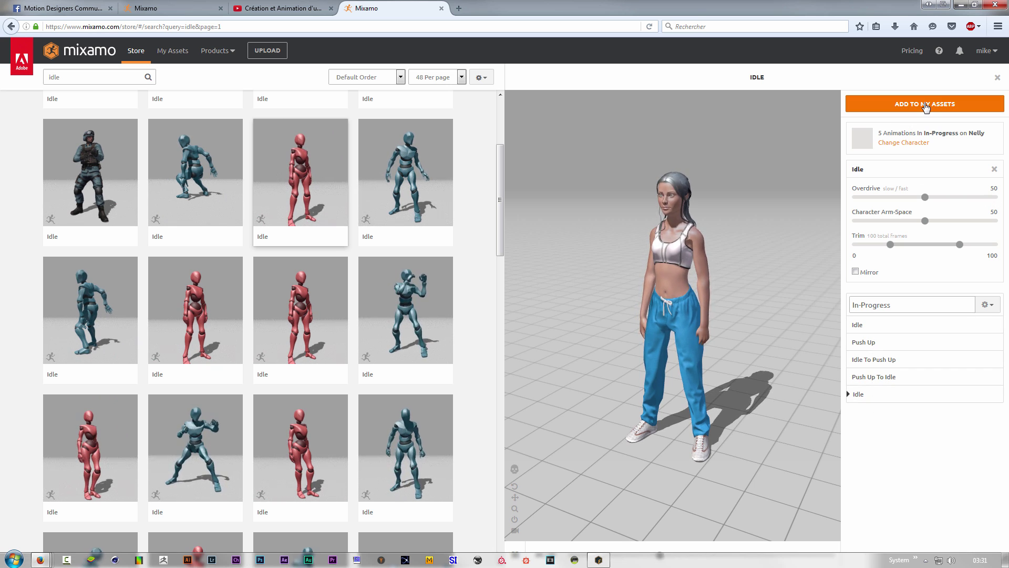
pyautogui.click(926, 107)
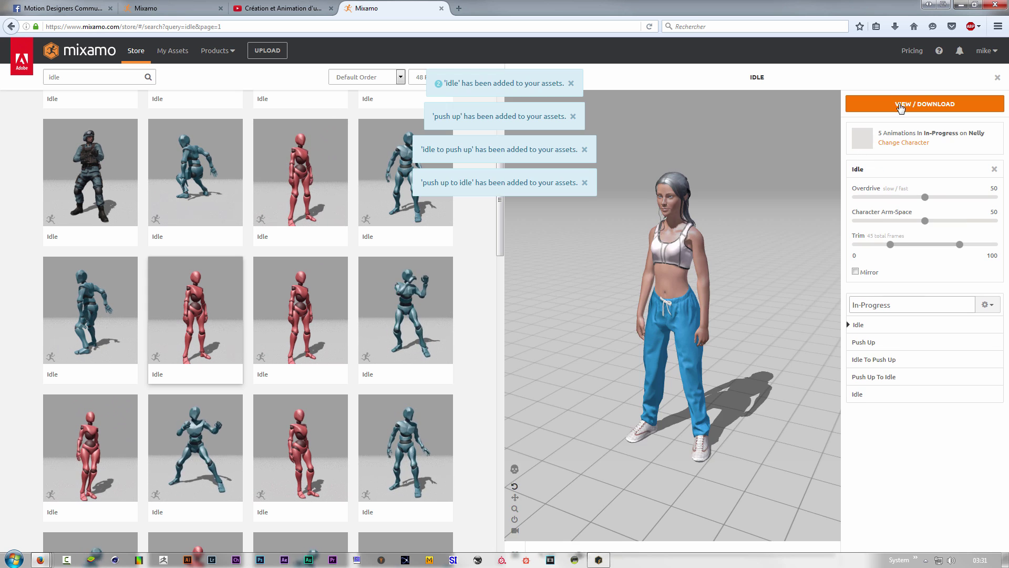
pyautogui.click(928, 105)
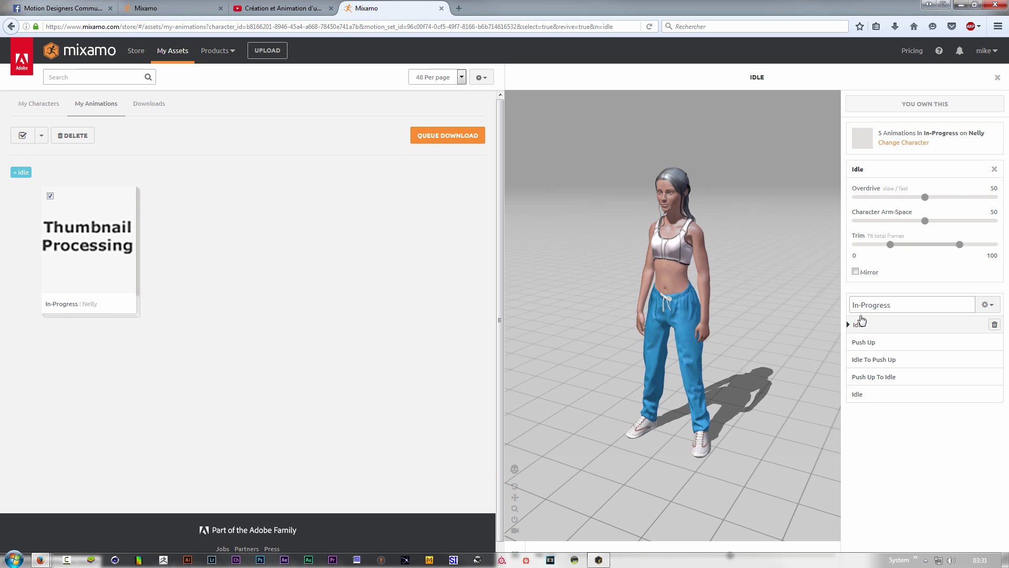
# - Queue the In-Progress pack for download as FBX in T-Pose at 24 frames per second without keyframe reduction
pyautogui.click(447, 135)
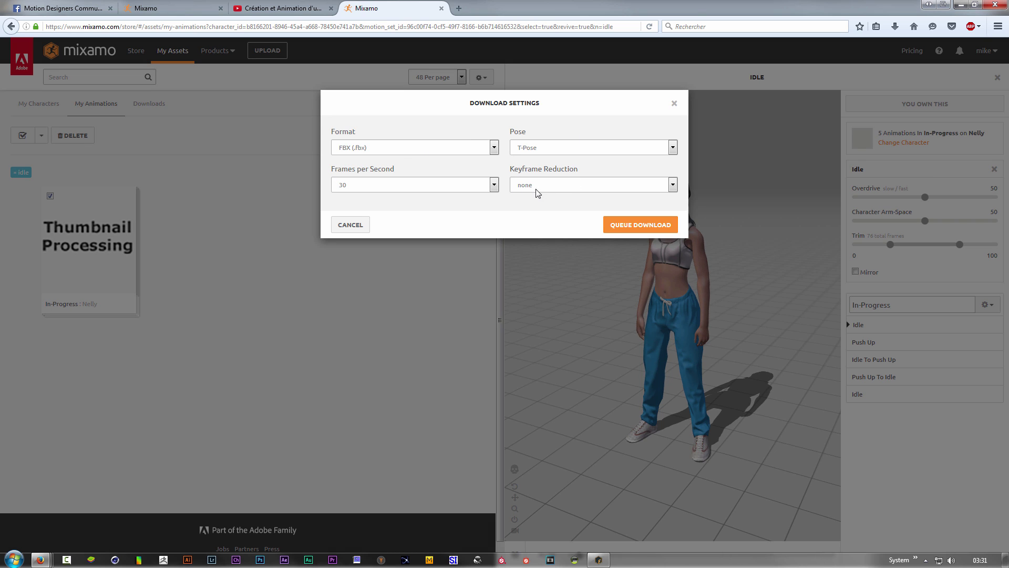
pyautogui.click(497, 184)
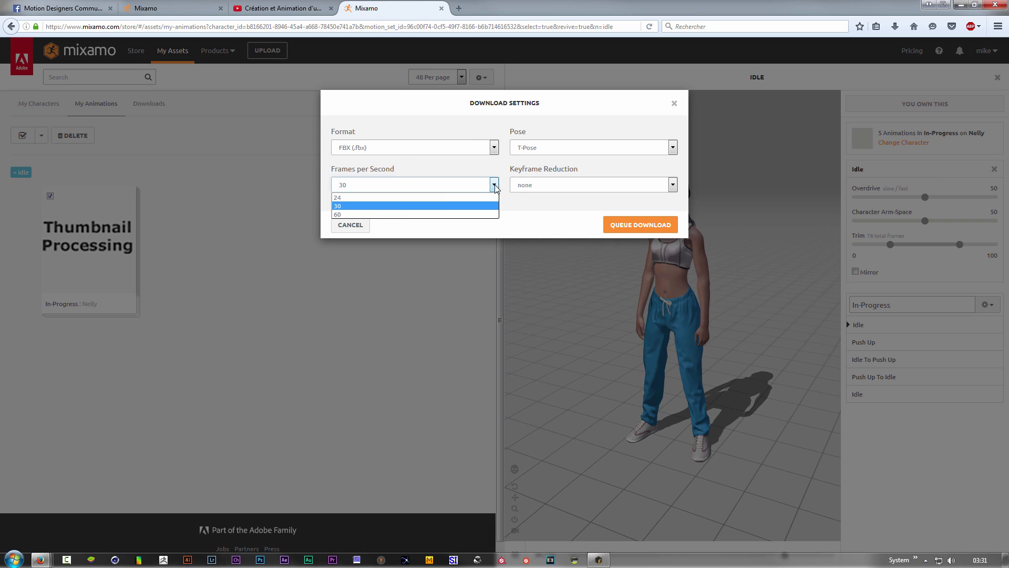
pyautogui.click(375, 198)
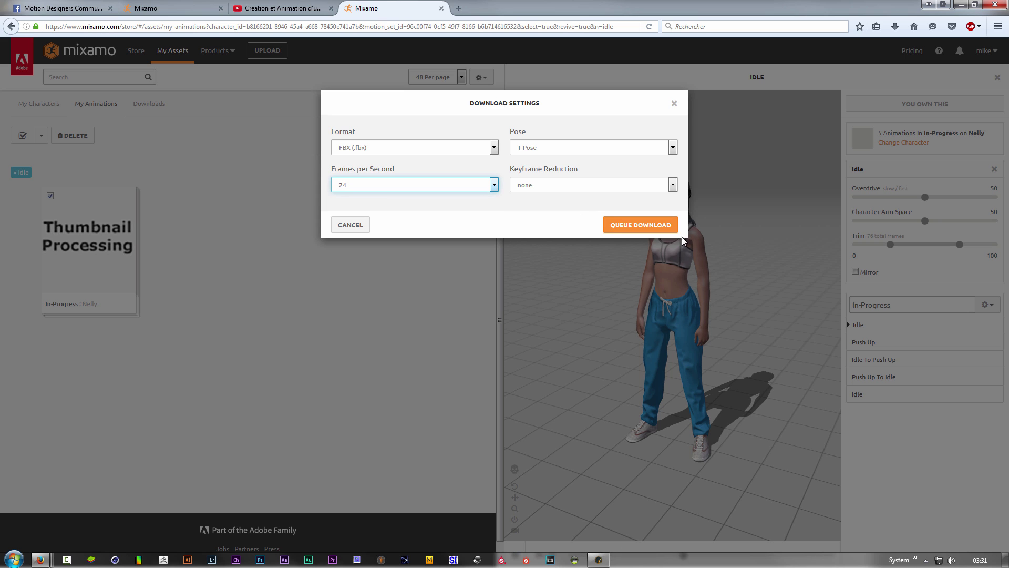
pyautogui.click(639, 224)
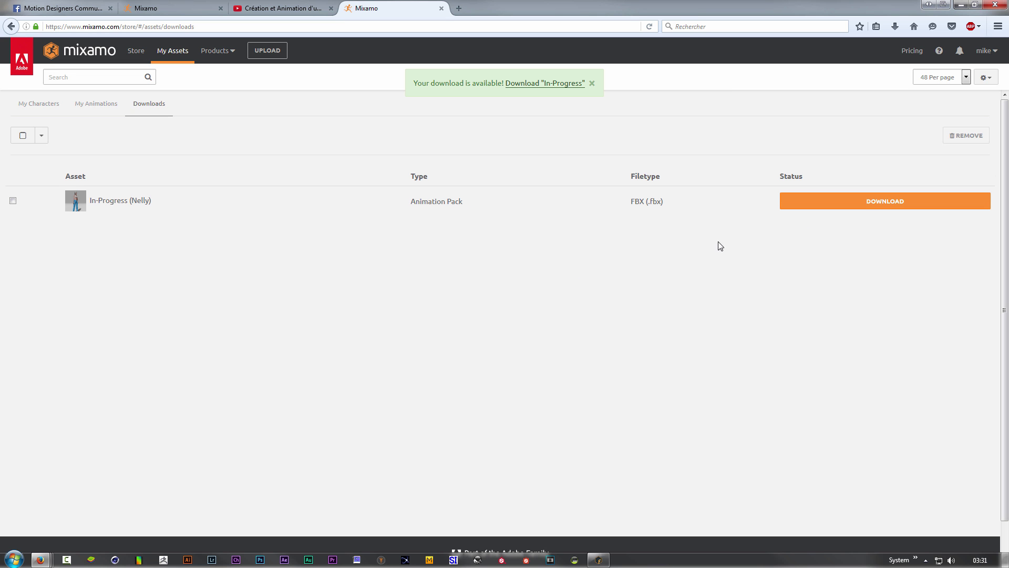
# - Download the prepared animation pack and save it on the Work (D:) drive as "Nelly In_Progress.zip"
pyautogui.click(898, 203)
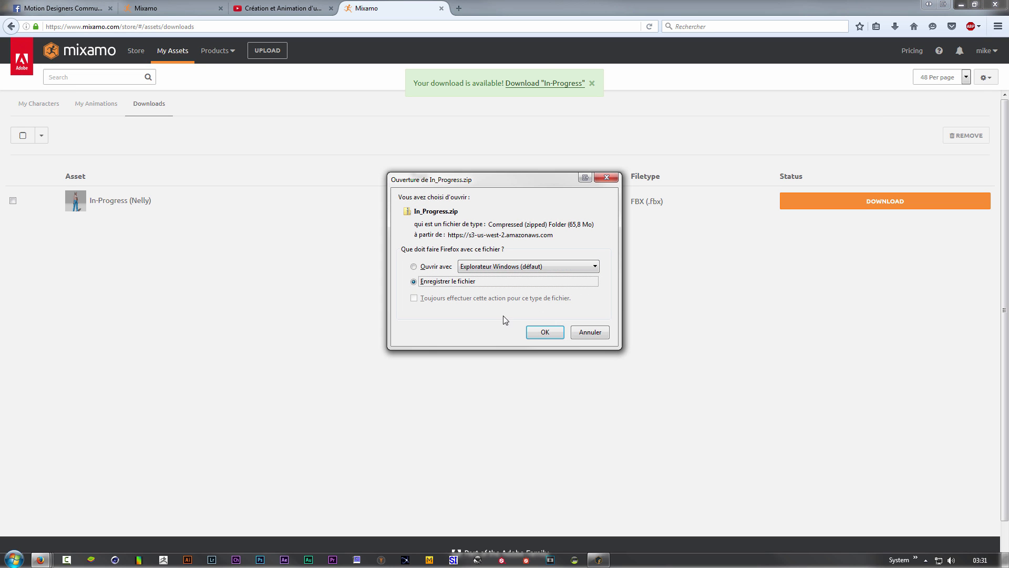
pyautogui.click(544, 332)
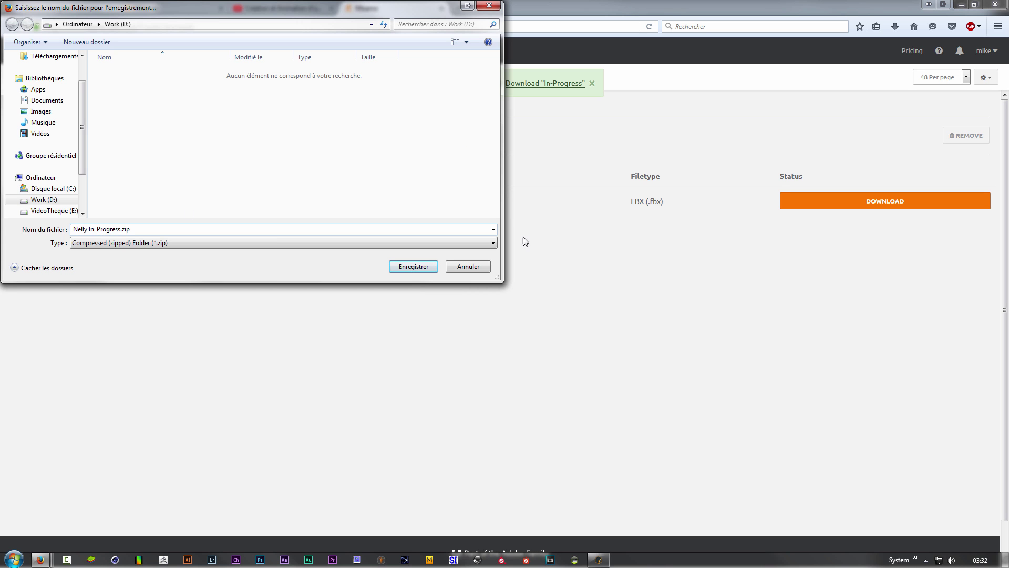
pyautogui.click(413, 267)
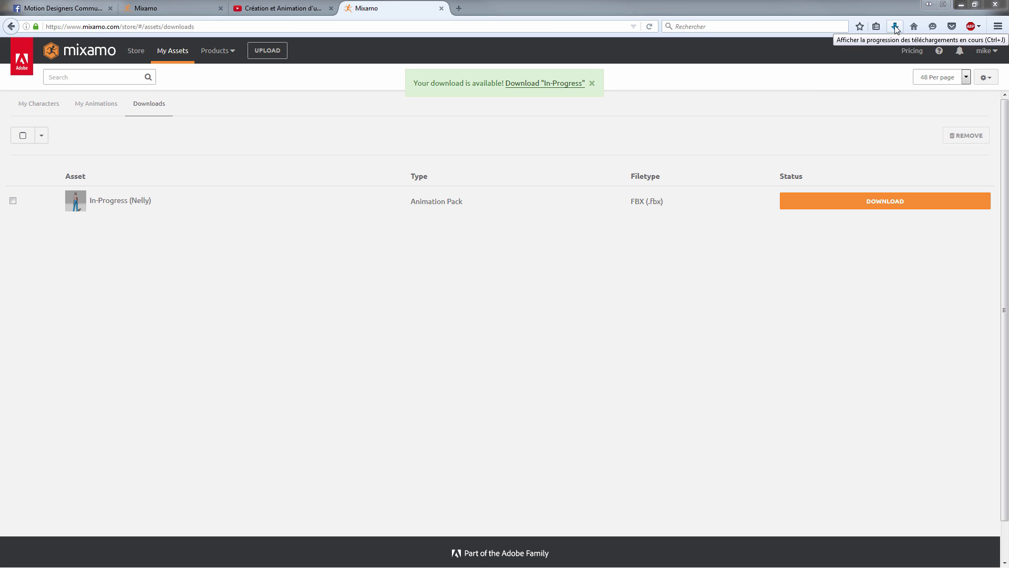
# - Open the download's folder and extract Nelly In_Progress.zip with 7-Zip directly into Work (D:)
pyautogui.click(895, 25)
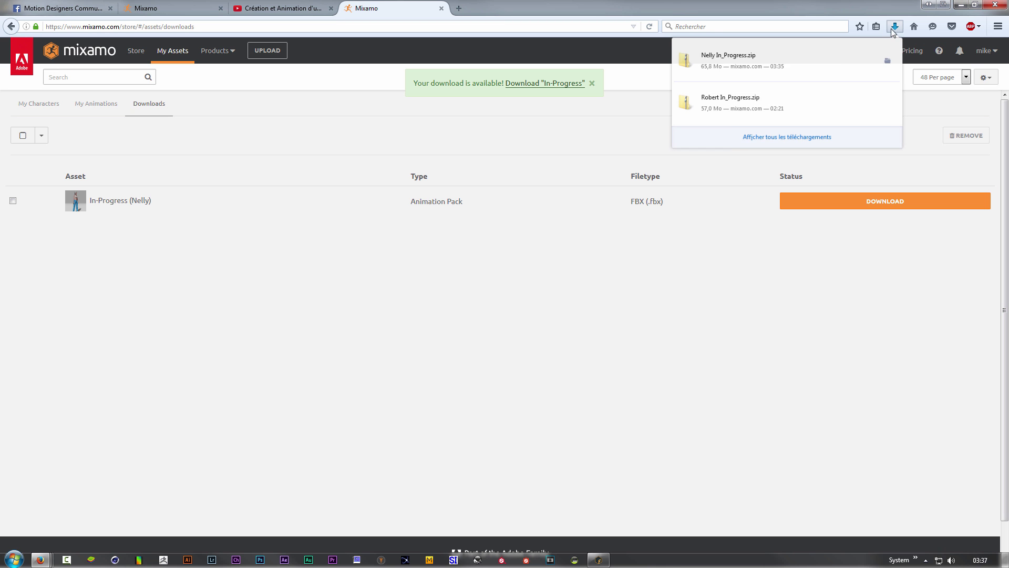
pyautogui.click(886, 64)
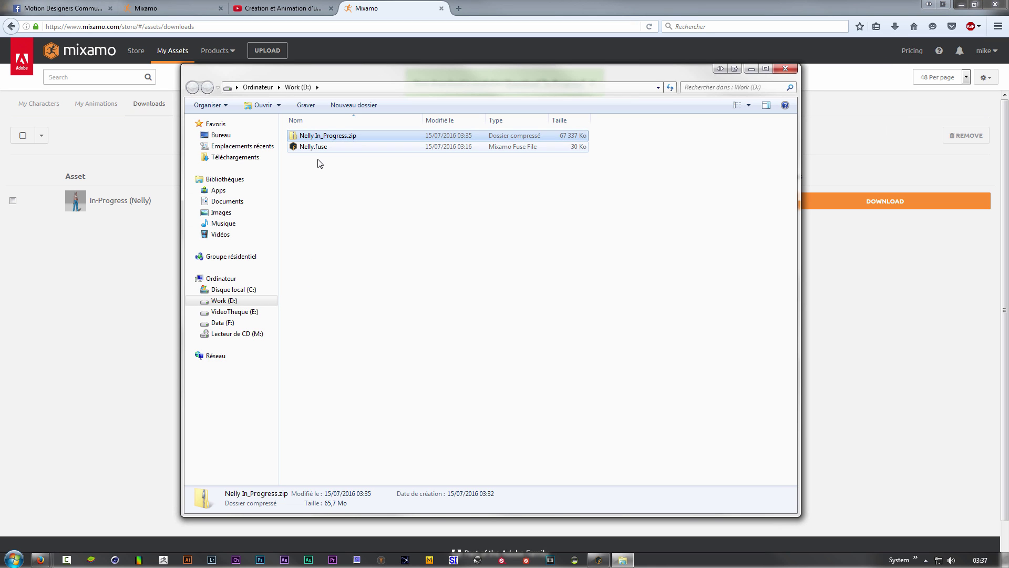
pyautogui.click(314, 185)
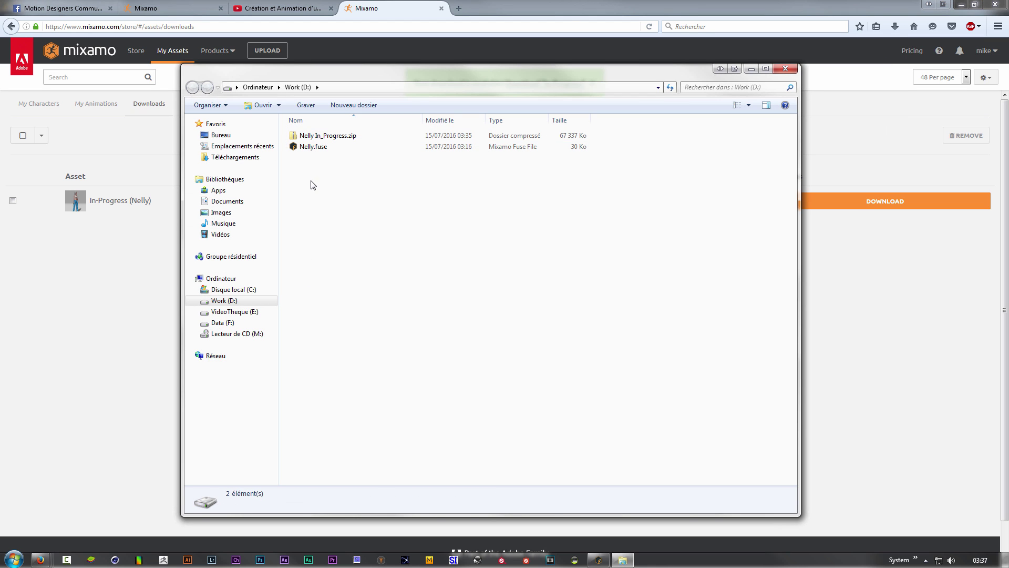
pyautogui.rightClick(320, 138)
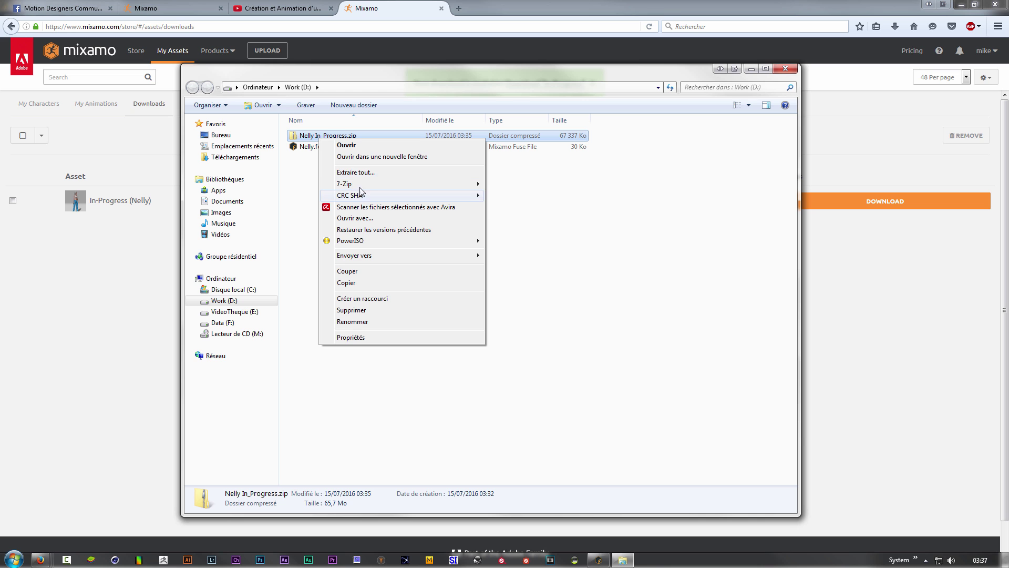
pyautogui.moveTo(458, 188)
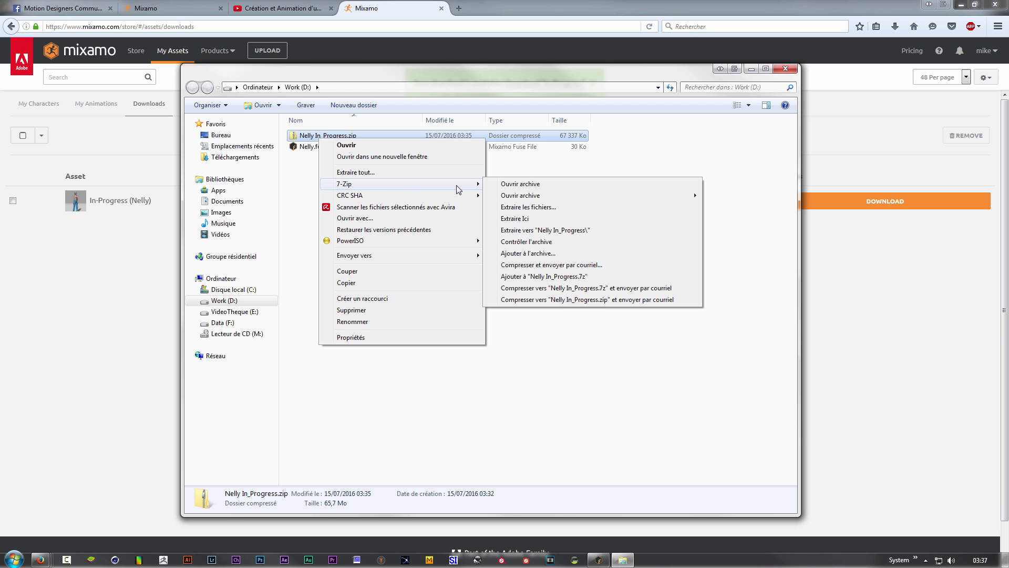
pyautogui.click(529, 218)
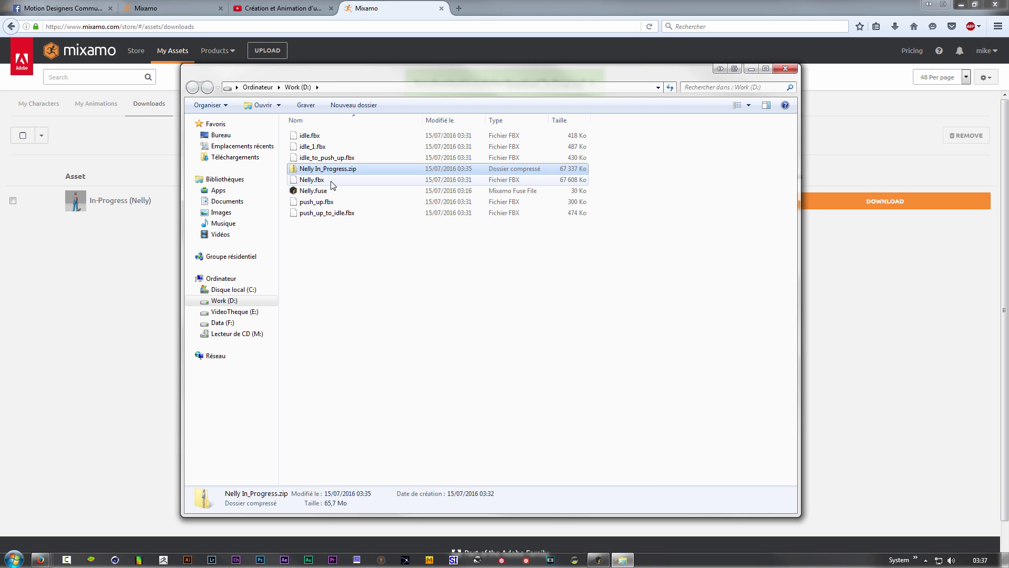
# - Delete Nelly In_Progress.zip from Work (D:), moving it to the recycle bin
pyautogui.rightClick(320, 168)
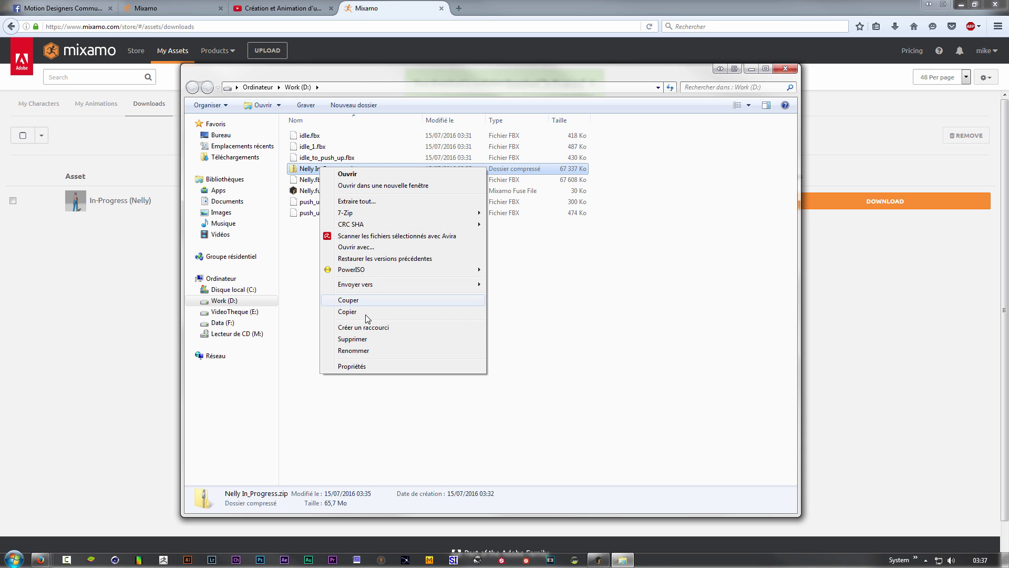
pyautogui.click(353, 339)
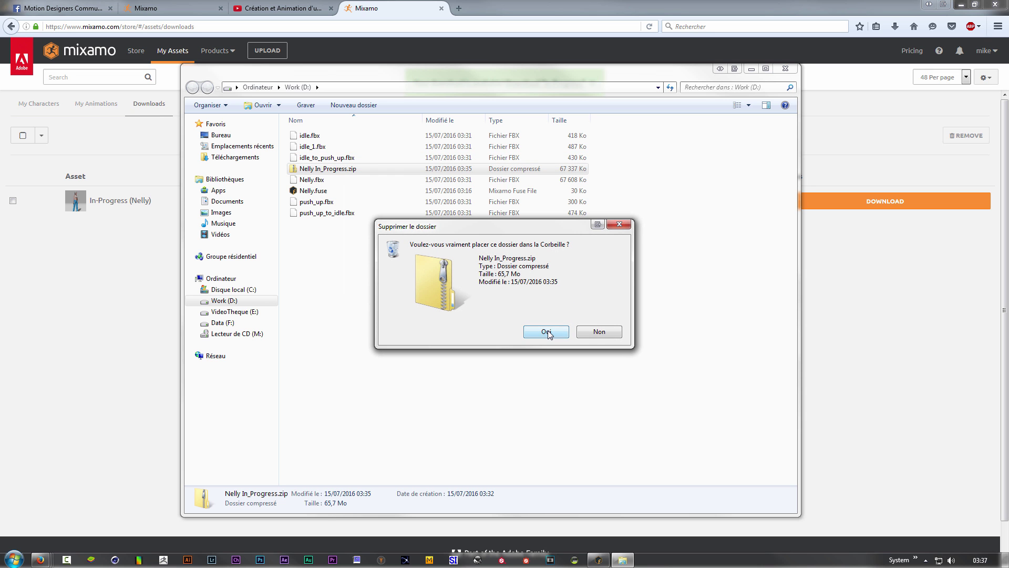
pyautogui.click(546, 332)
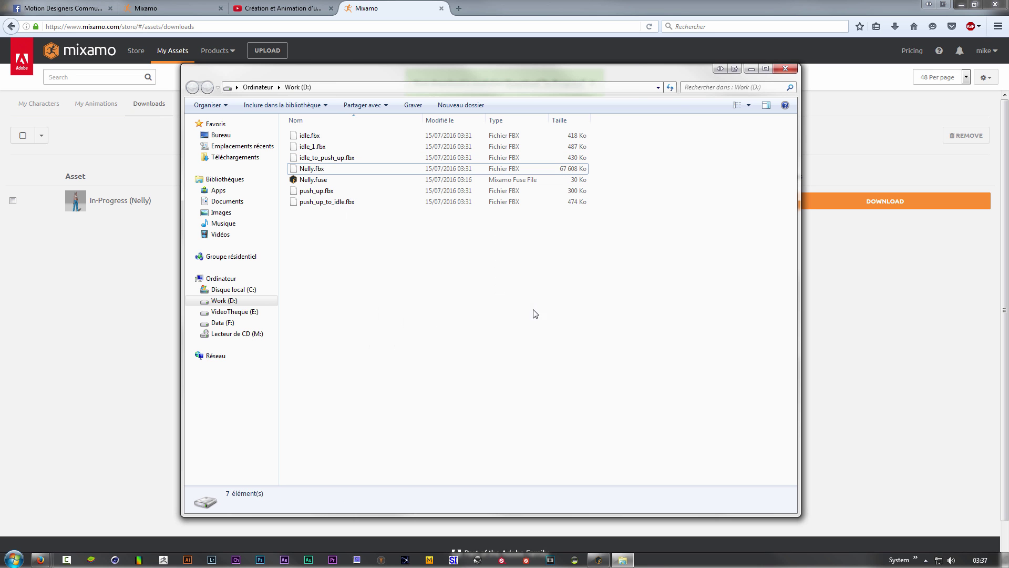
# - Check the extracted Nelly.fbx file, and clear the browser, folder and Mixamo Fuse windows off the desktop
pyautogui.click(318, 169)
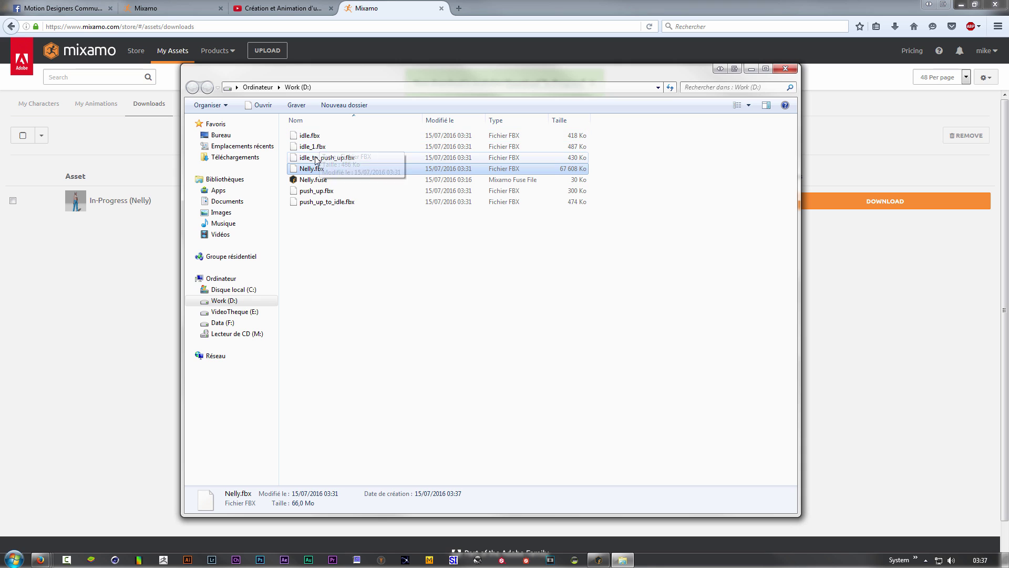
pyautogui.click(321, 222)
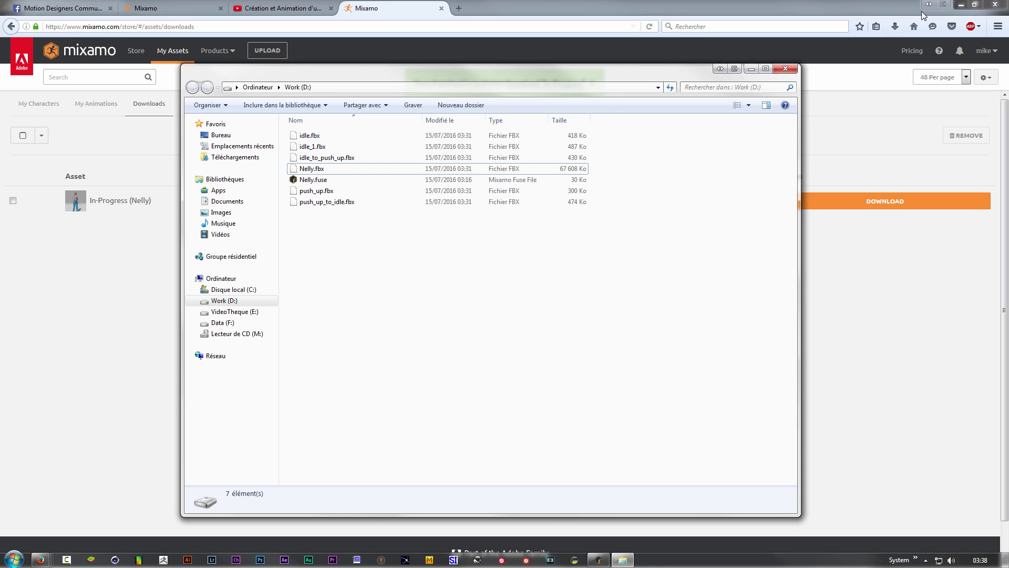
pyautogui.click(959, 4)
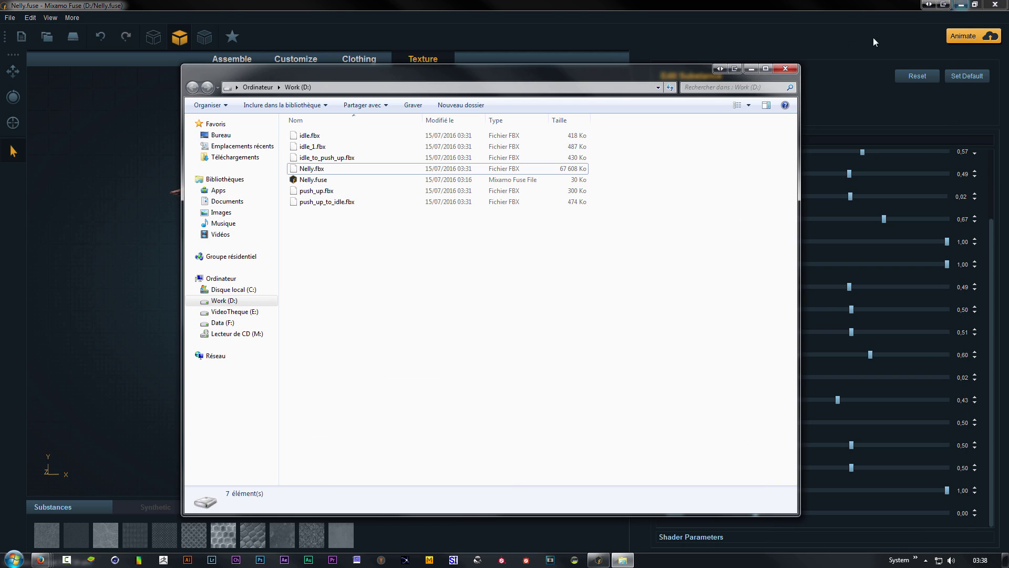
pyautogui.click(750, 69)
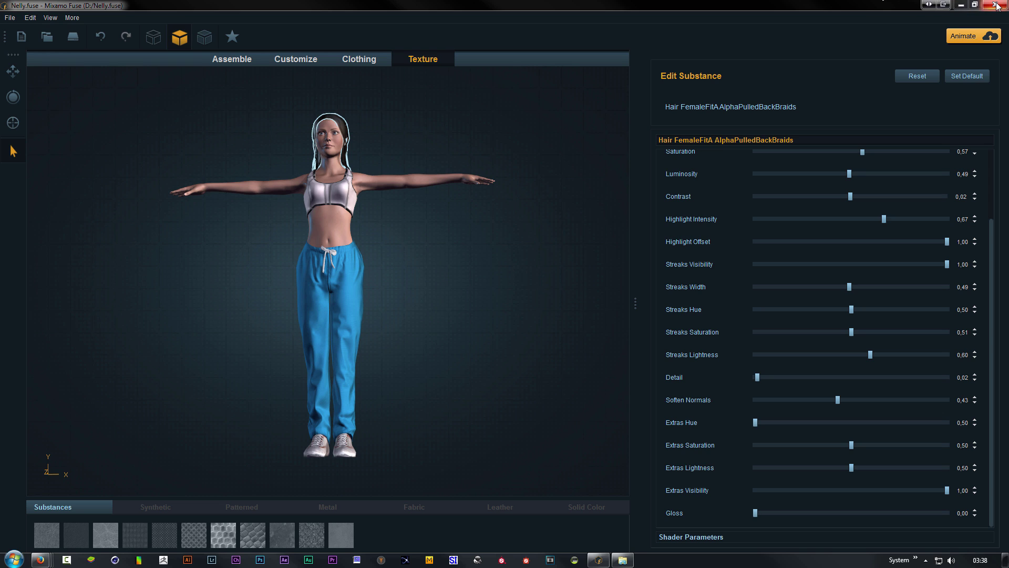
pyautogui.click(958, 5)
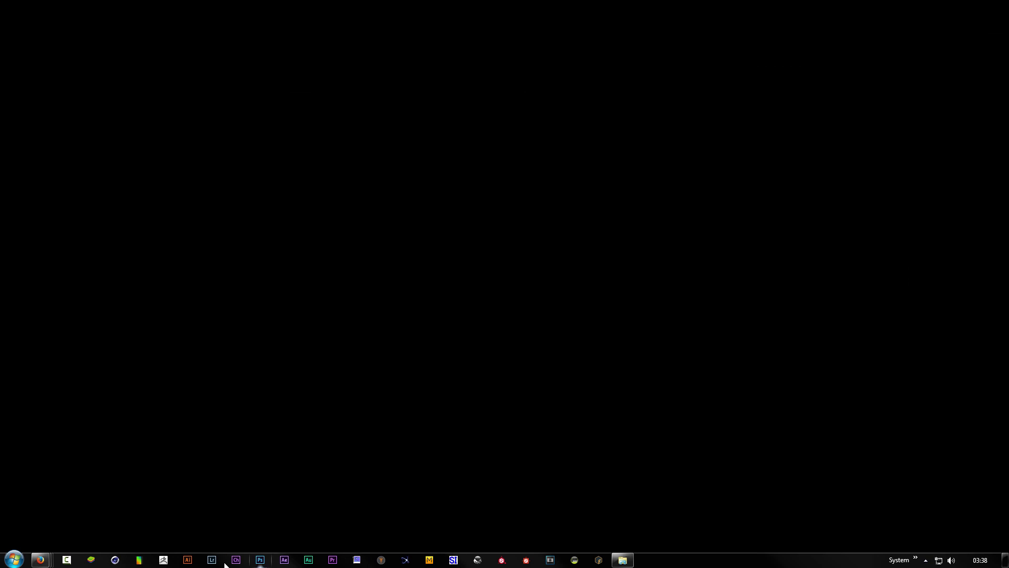
# - Launch CINEMA 4D
pyautogui.click(116, 560)
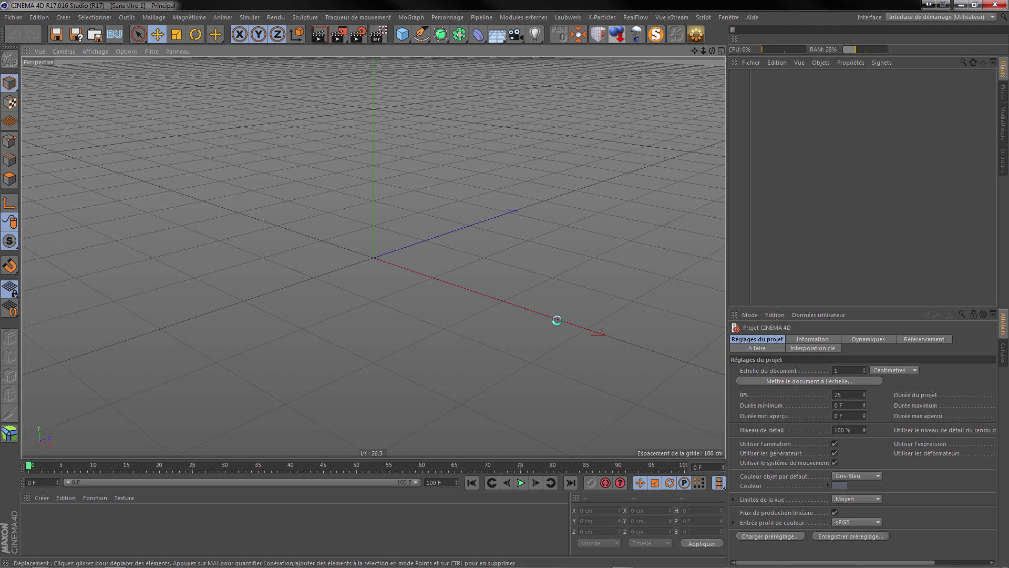
pyautogui.click(25, 19)
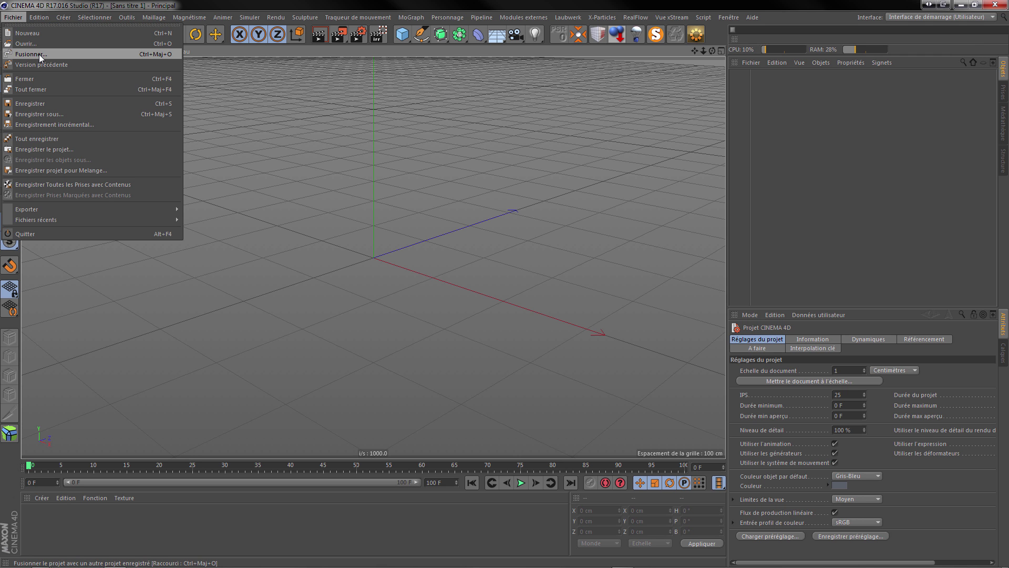
pyautogui.click(38, 55)
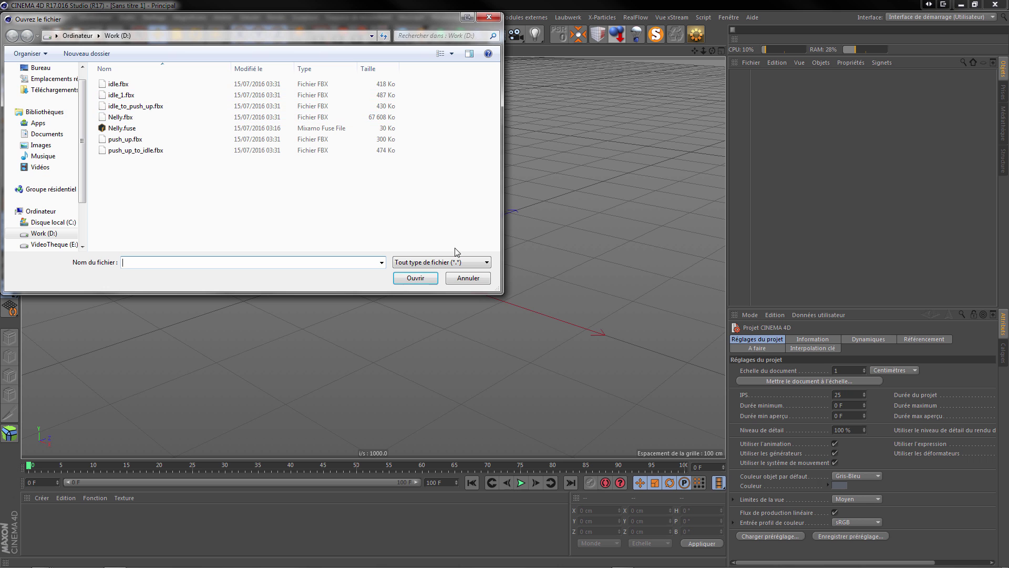
pyautogui.click(462, 279)
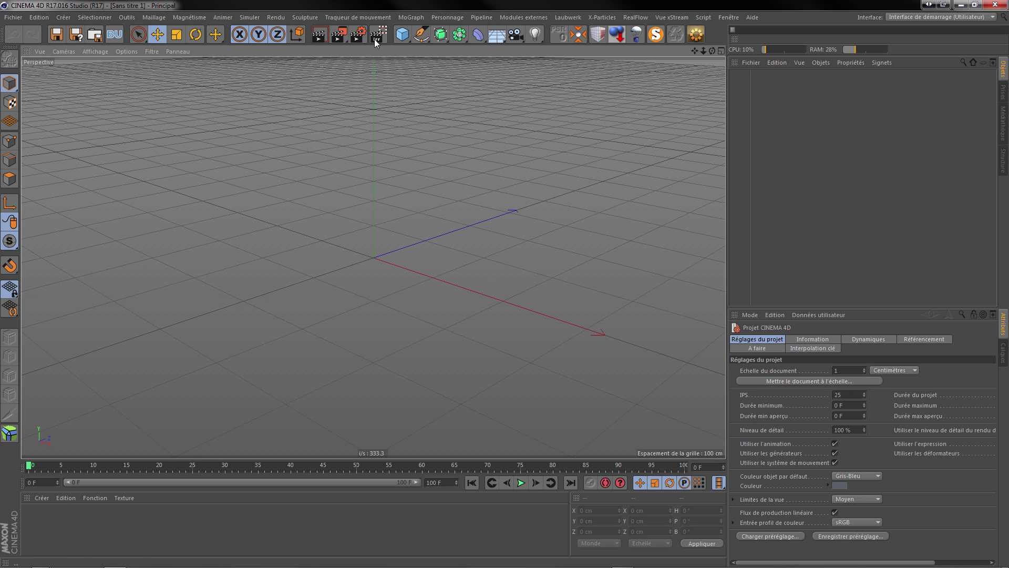
# - Set the frame rate to 24 in both the render output settings and the project settings
pyautogui.click(358, 35)
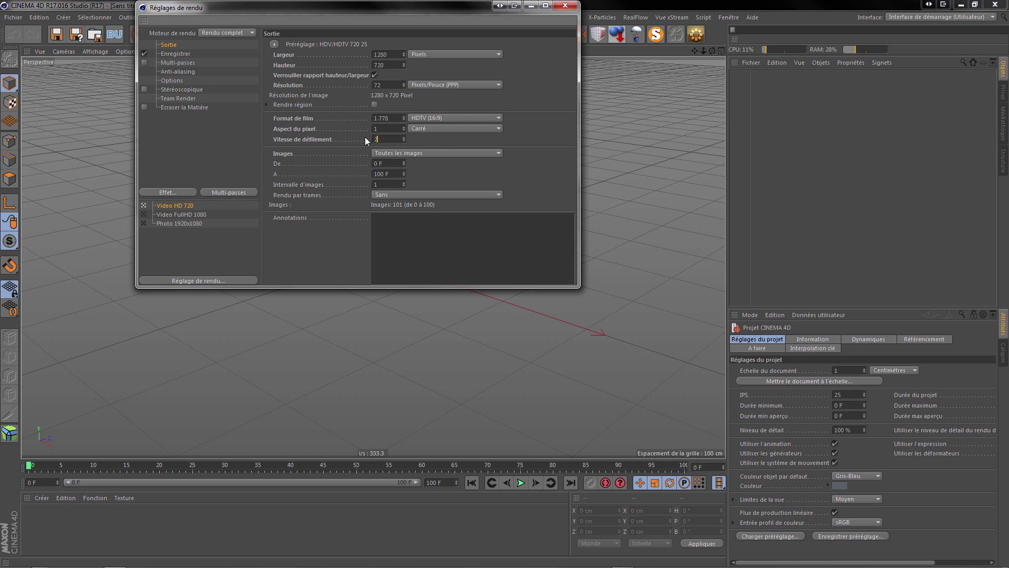
pyautogui.press('Return')
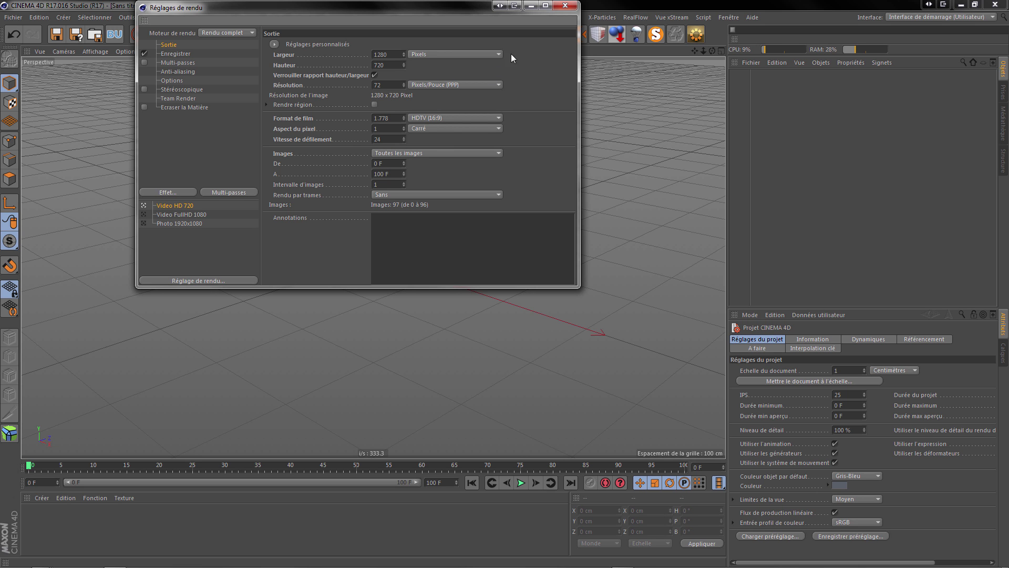
pyautogui.click(566, 6)
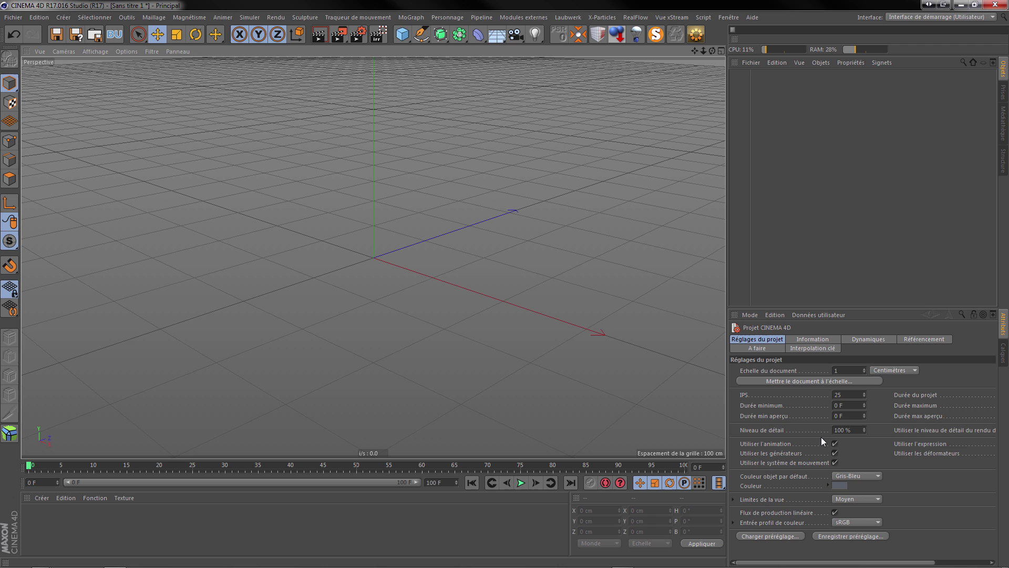
pyautogui.click(850, 396)
pyautogui.write('24')
pyautogui.press('Return')
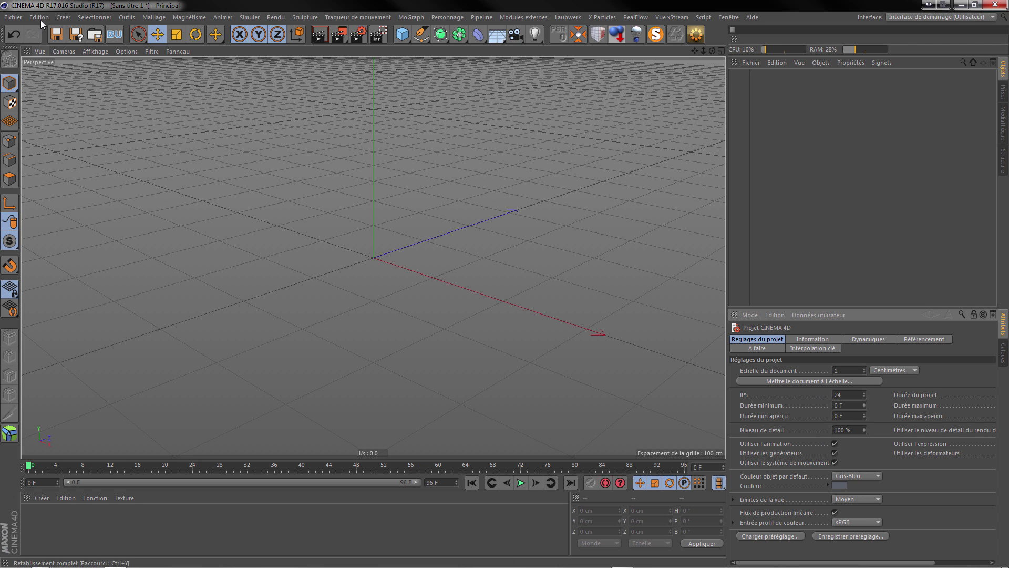
# - Merge Nelly.fbx from Work (D:) into the scene, keeping the default FBX import settings
pyautogui.click(11, 21)
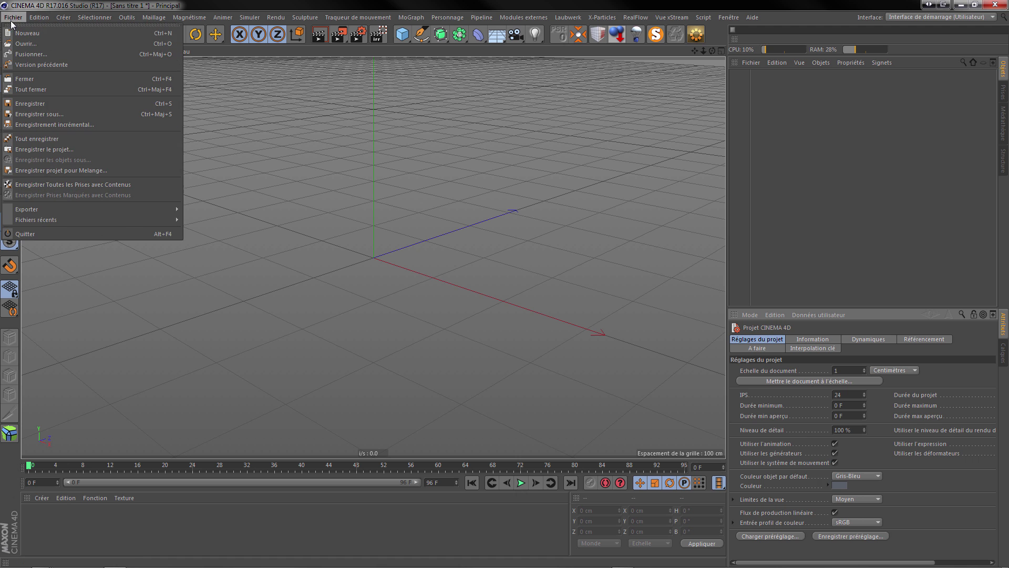
pyautogui.click(23, 54)
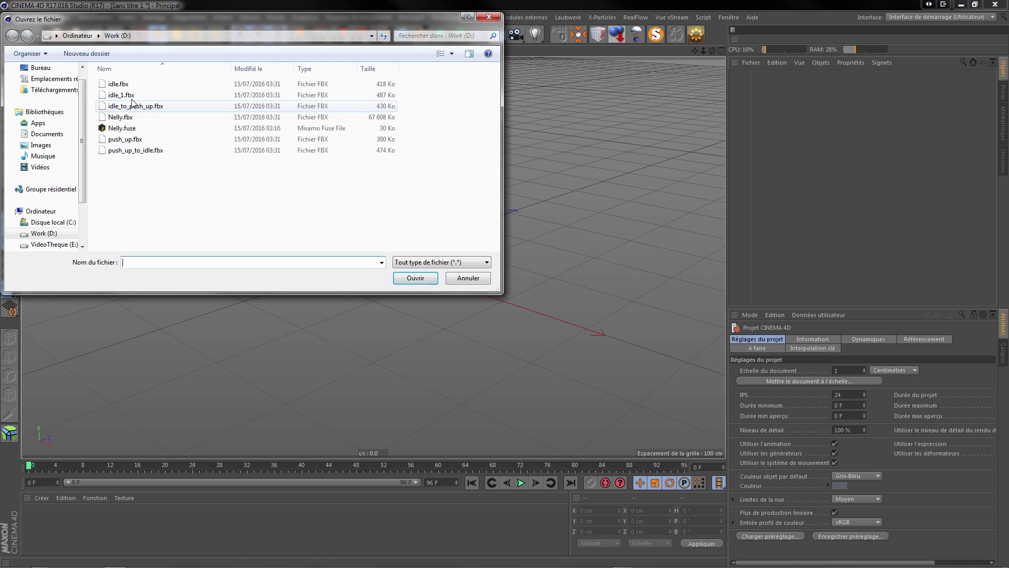
pyautogui.click(124, 120)
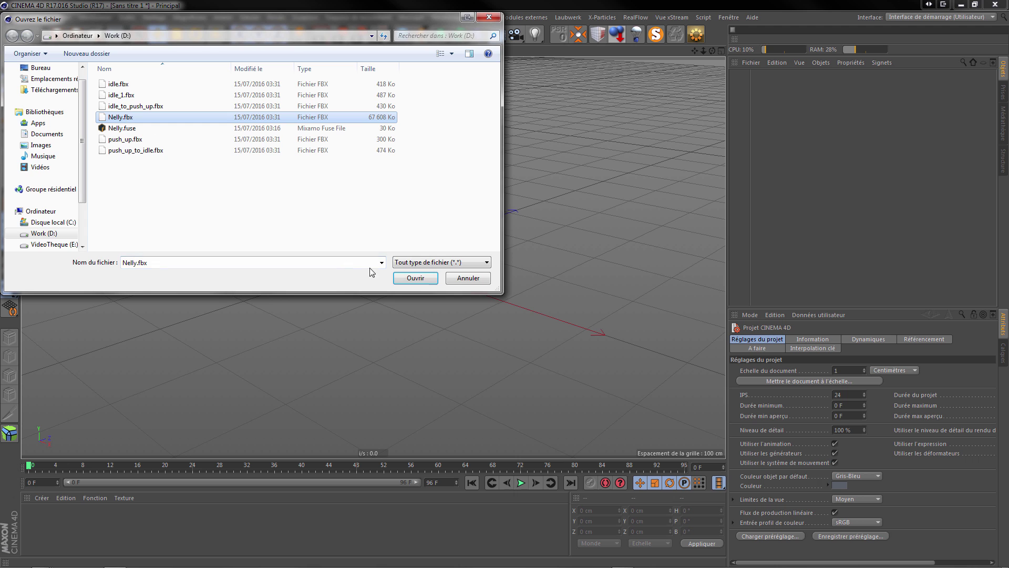
pyautogui.click(415, 277)
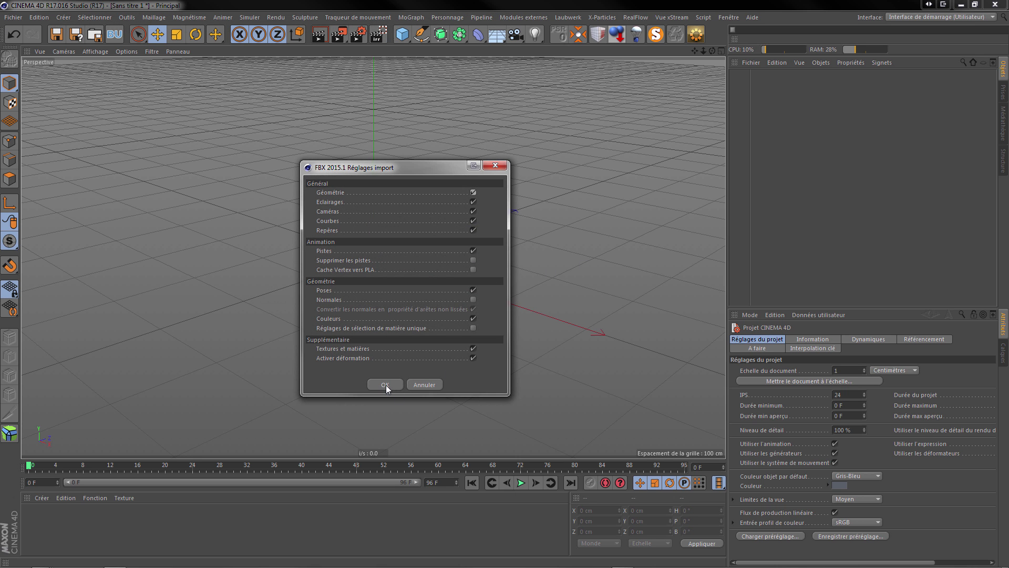
pyautogui.click(384, 385)
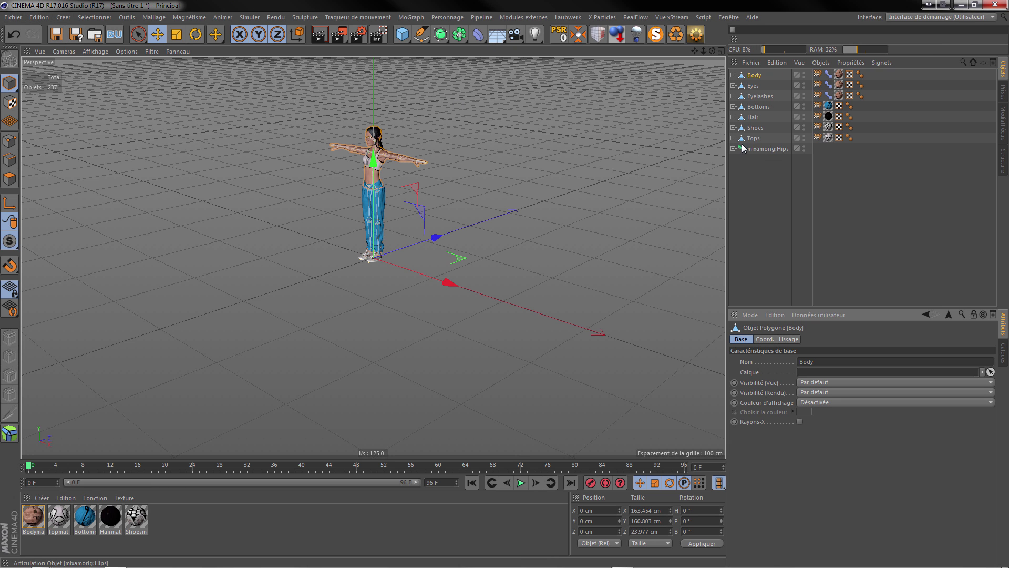
# - Rename the mixamorig:Hips joint to "Nelly" and clear the selection
pyautogui.doubleClick(774, 149)
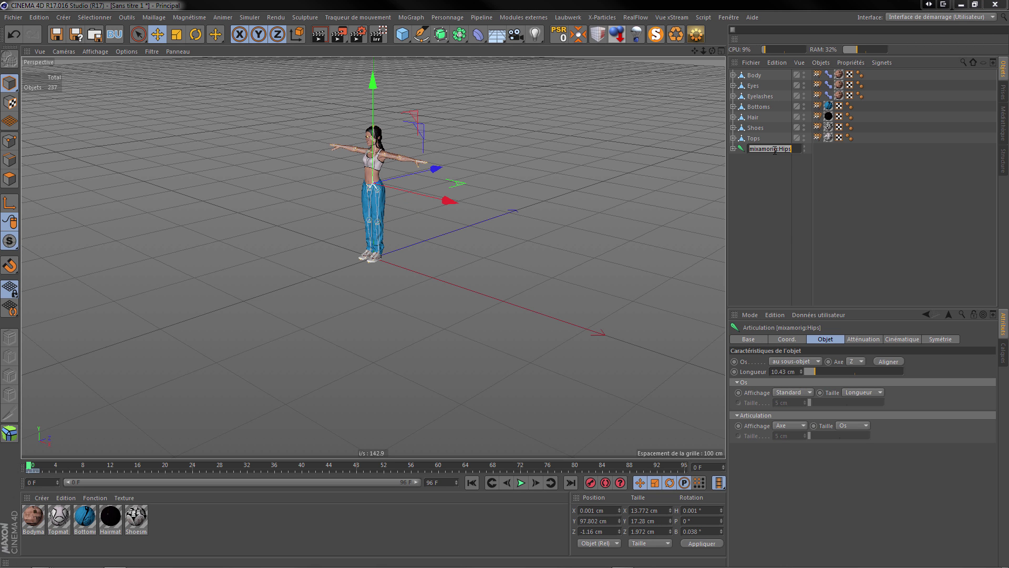
pyautogui.write('Nelly')
pyautogui.press('Return')
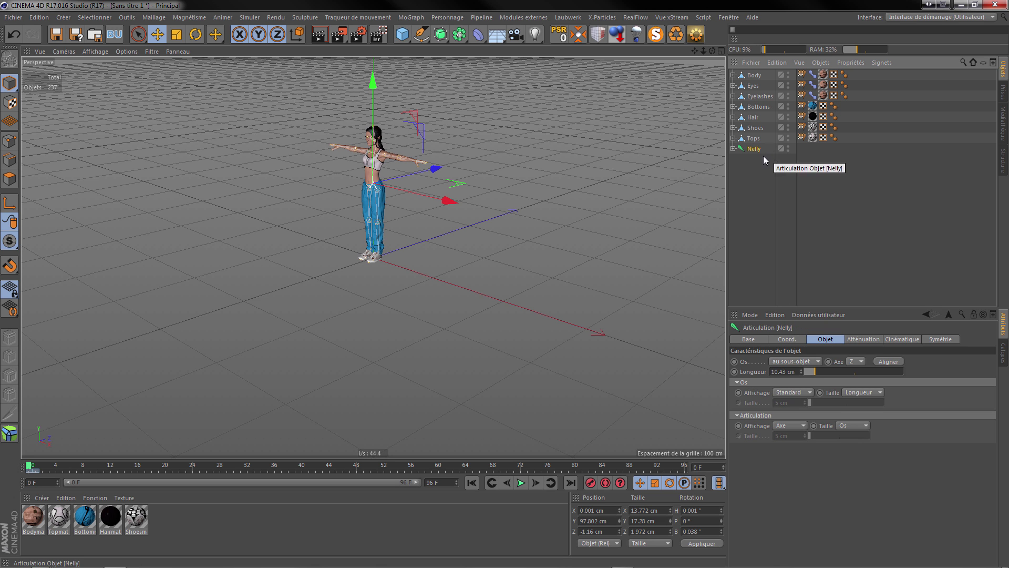
pyautogui.click(755, 168)
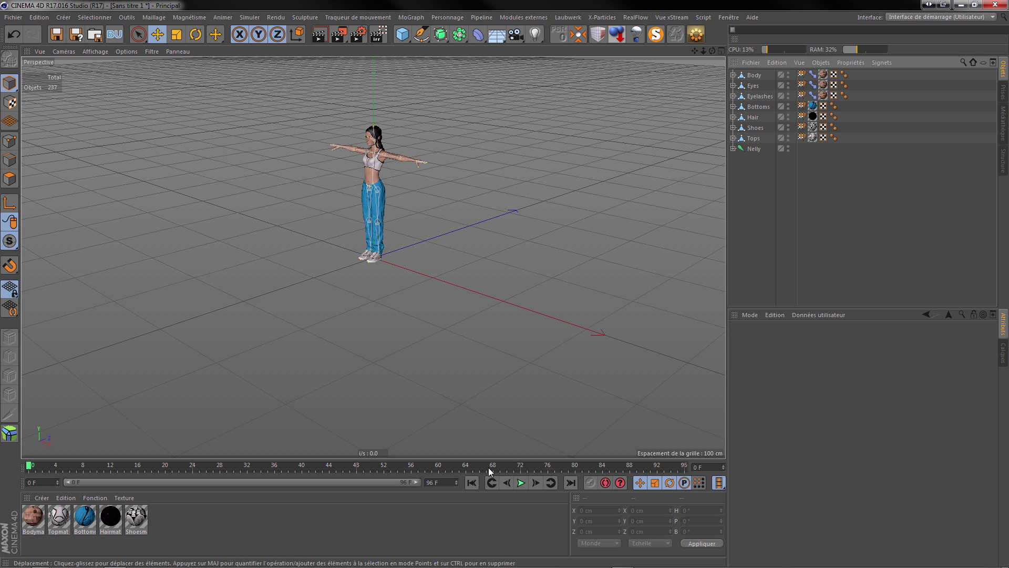
# - Play the timeline briefly, return to the first frame, and inspect the imported character from the front, including a close look at her face
pyautogui.click(521, 482)
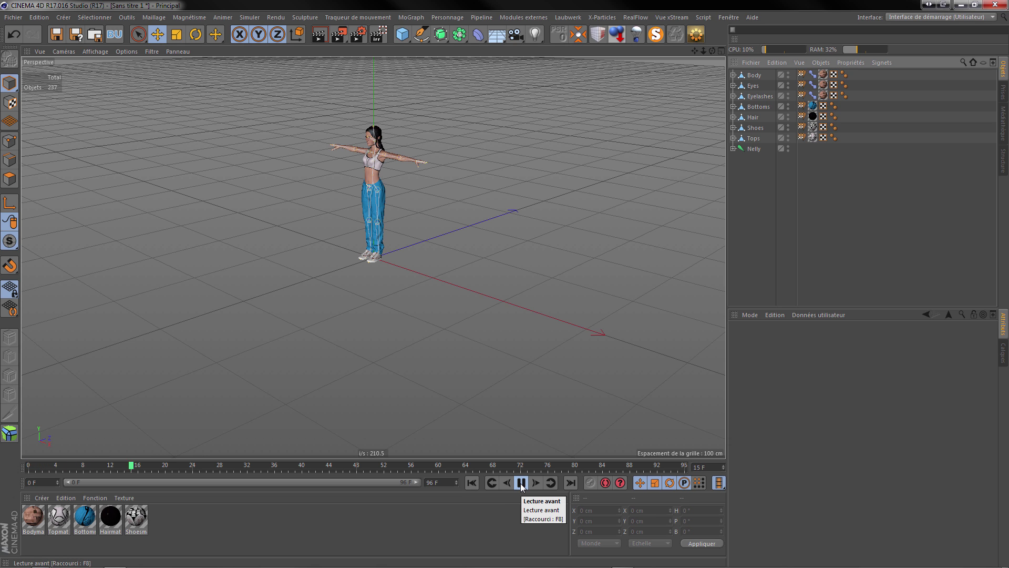
pyautogui.click(521, 483)
pyautogui.click(472, 482)
pyautogui.moveTo(712, 51); pyautogui.dragTo(688, 53)
pyautogui.keyDown('alt'); pyautogui.moveTo(497, 129); pyautogui.dragTo(490, 130); pyautogui.keyUp('alt')
pyautogui.scroll(6, 352, 133)
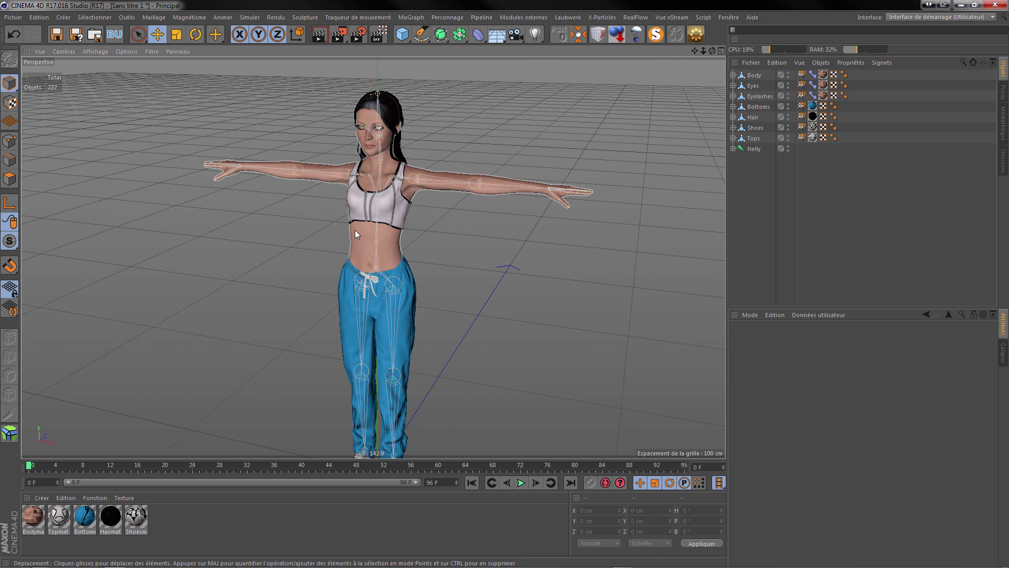
pyautogui.scroll(-3, 355, 229)
pyautogui.scroll(5, 347, 160)
pyautogui.scroll(4, 408, 257)
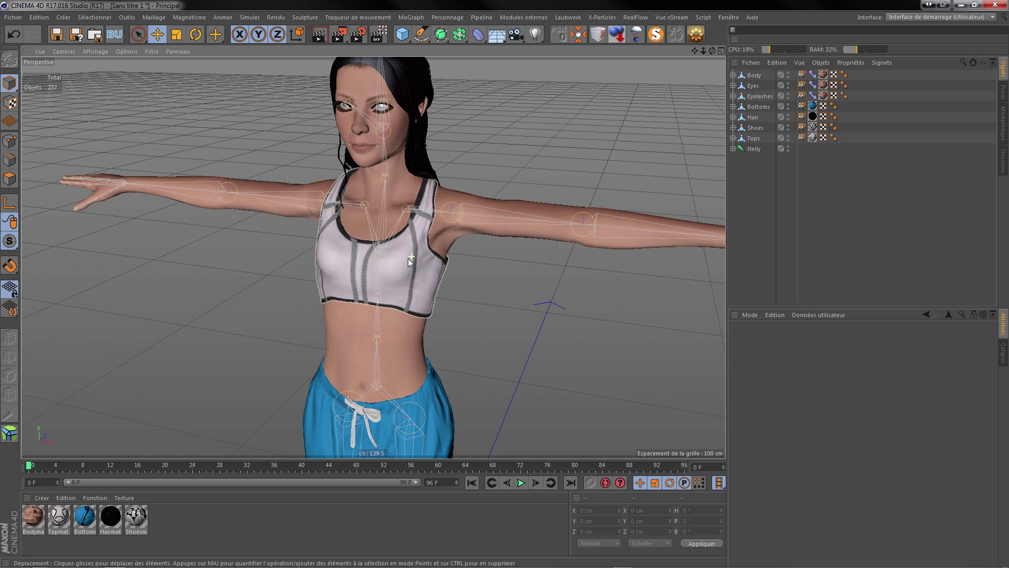
pyautogui.scroll(-3, 379, 229)
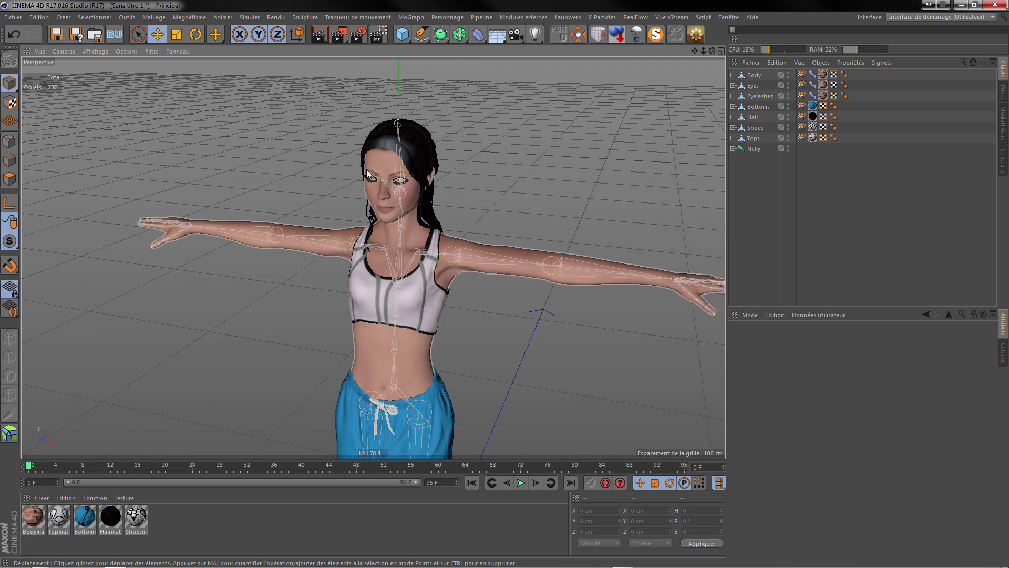
pyautogui.scroll(8, 378, 178)
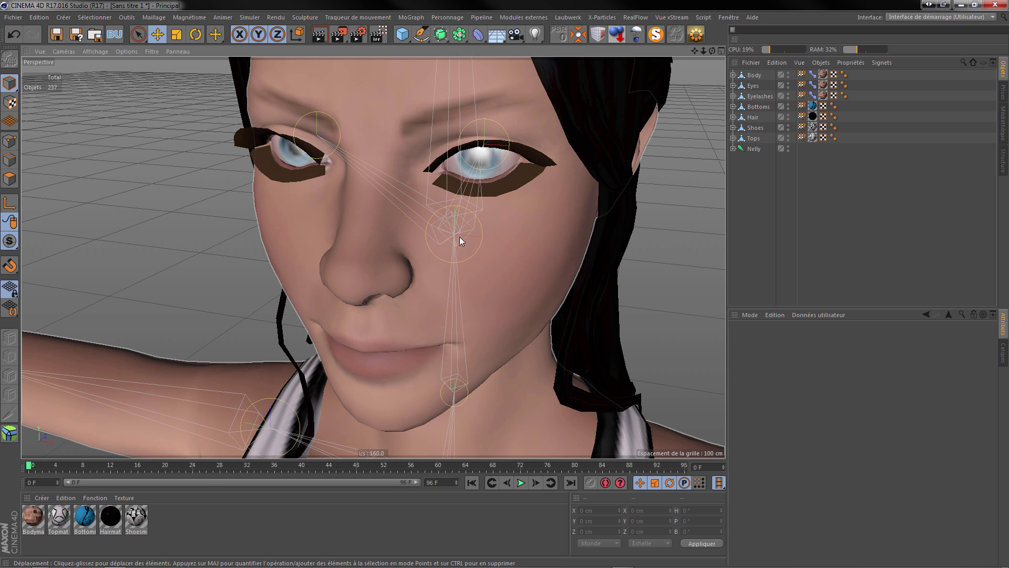
# - Set the Bodymat material's texture preview size to 2048x2048 (16 Mo)
pyautogui.doubleClick(31, 518)
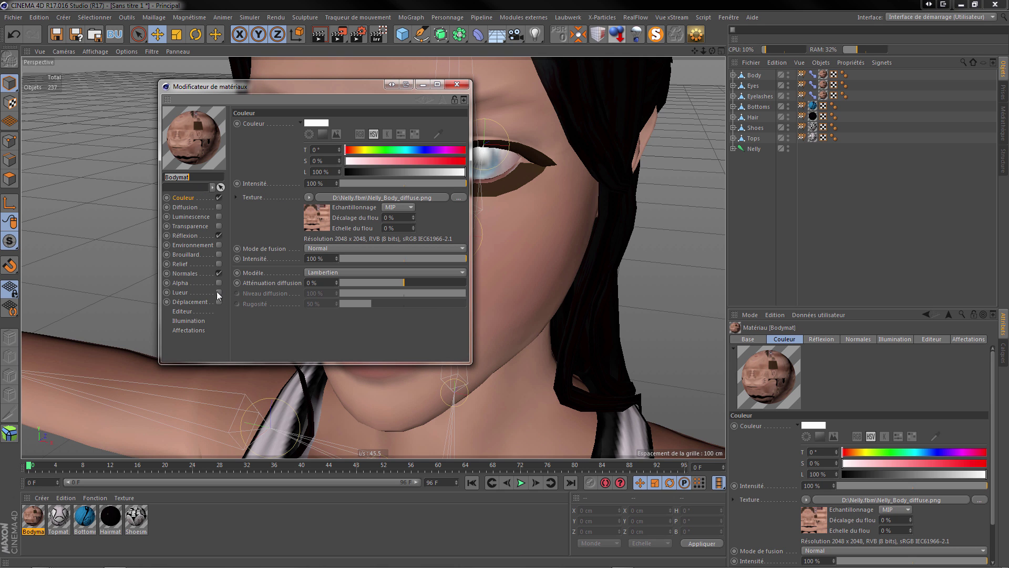
pyautogui.click(183, 311)
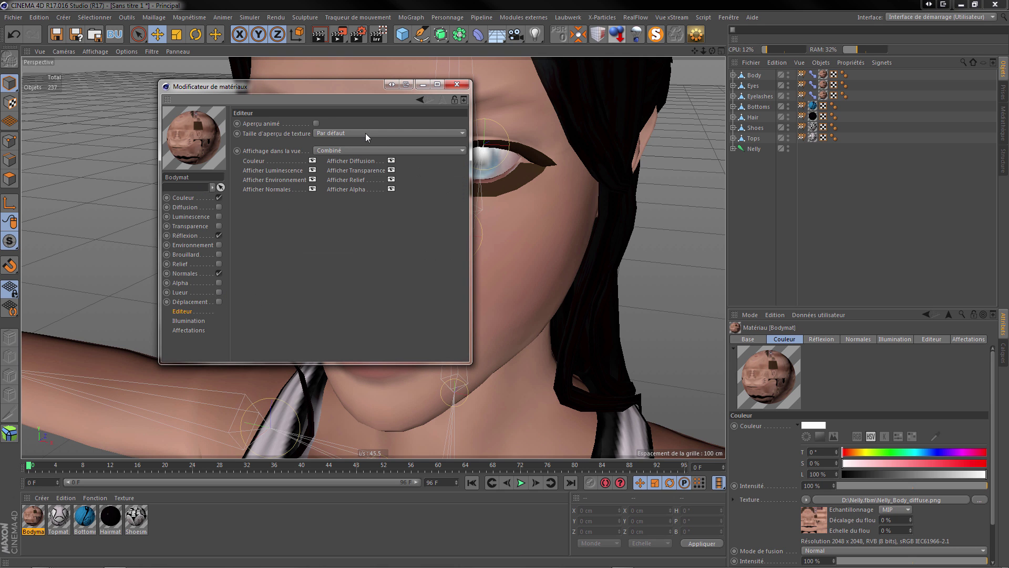
pyautogui.click(366, 135)
pyautogui.click(356, 216)
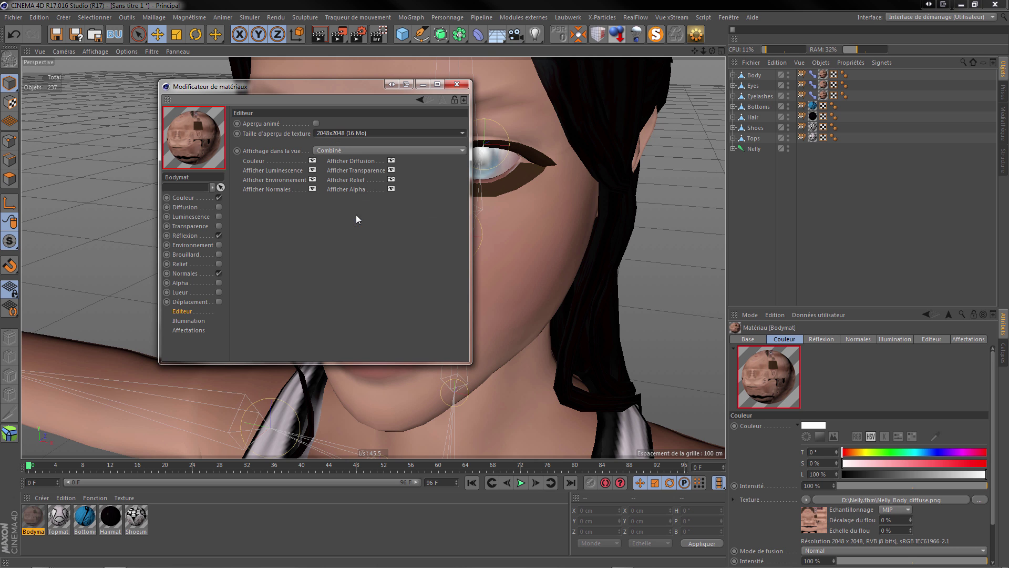
# - Enable Bodymat's alpha channel and load Nelly_Body_diffuse.png from the Nelly.fbm folder into it, without copying the image to the project location
pyautogui.click(190, 282)
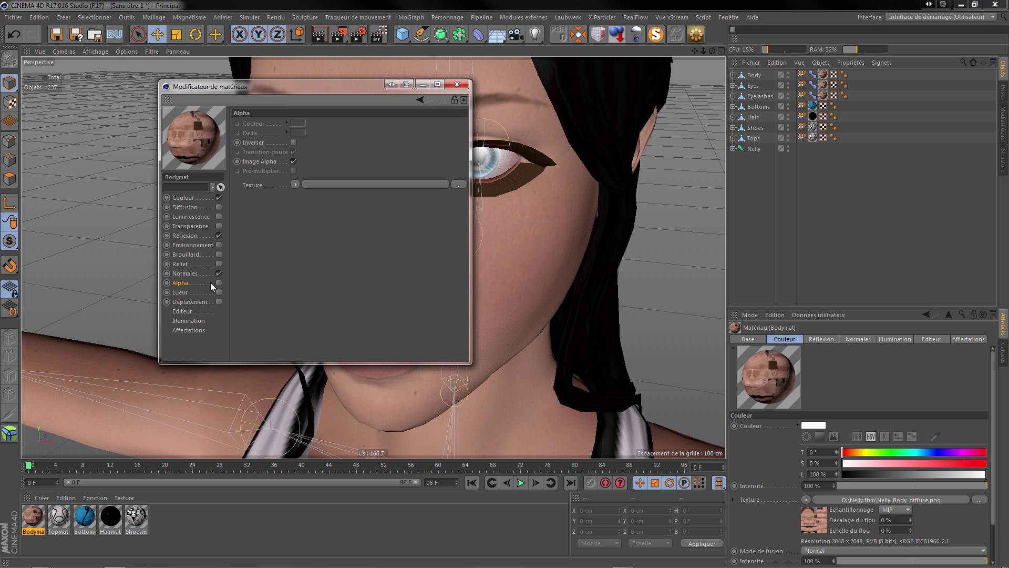
pyautogui.click(219, 282)
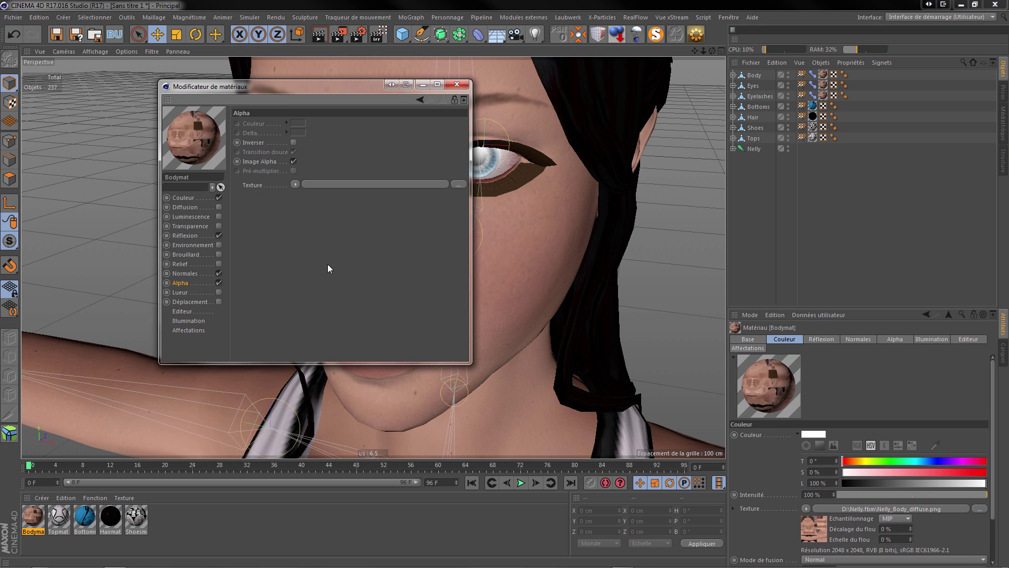
pyautogui.click(459, 184)
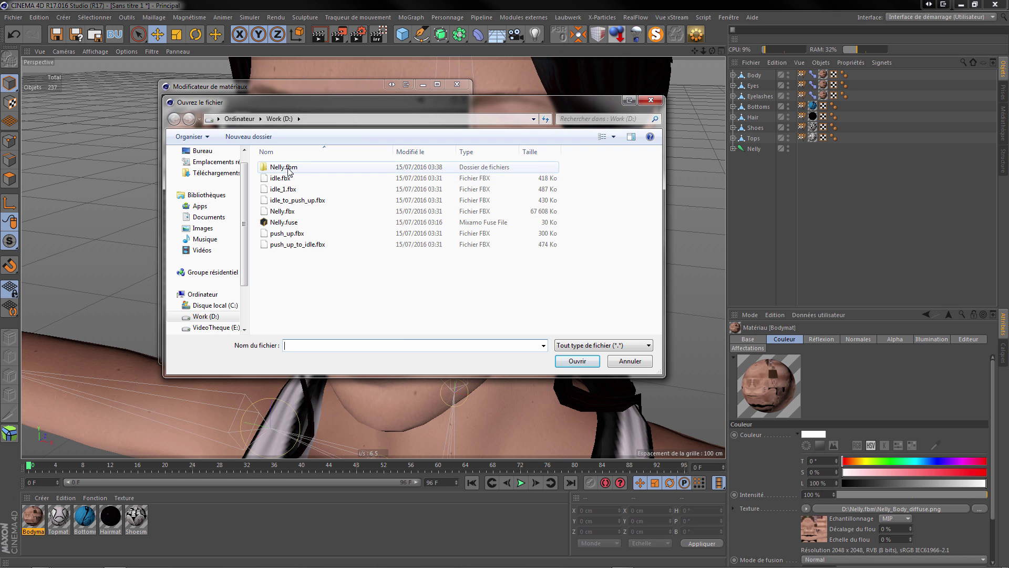
pyautogui.doubleClick(288, 168)
pyautogui.click(285, 179)
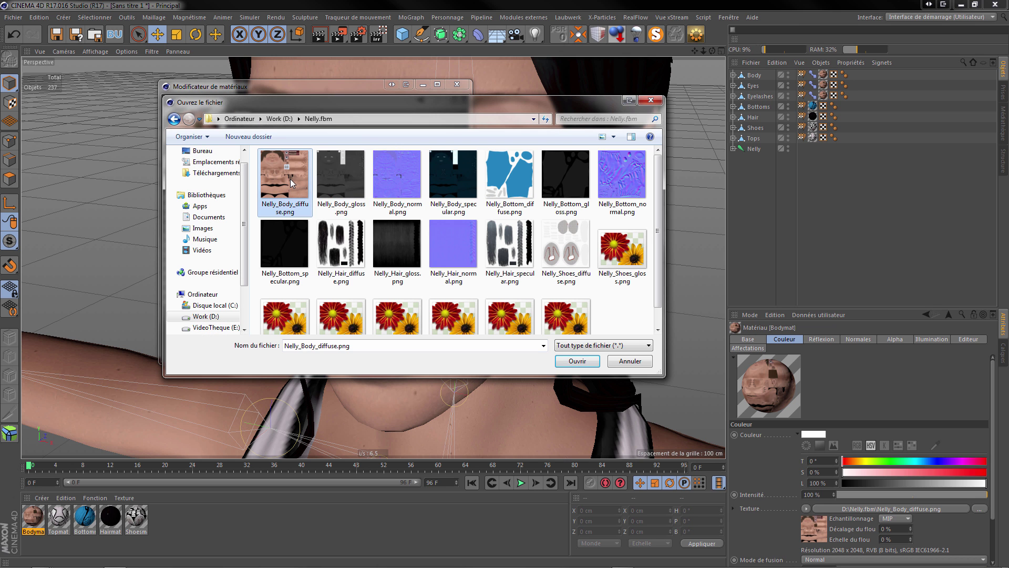
pyautogui.click(576, 360)
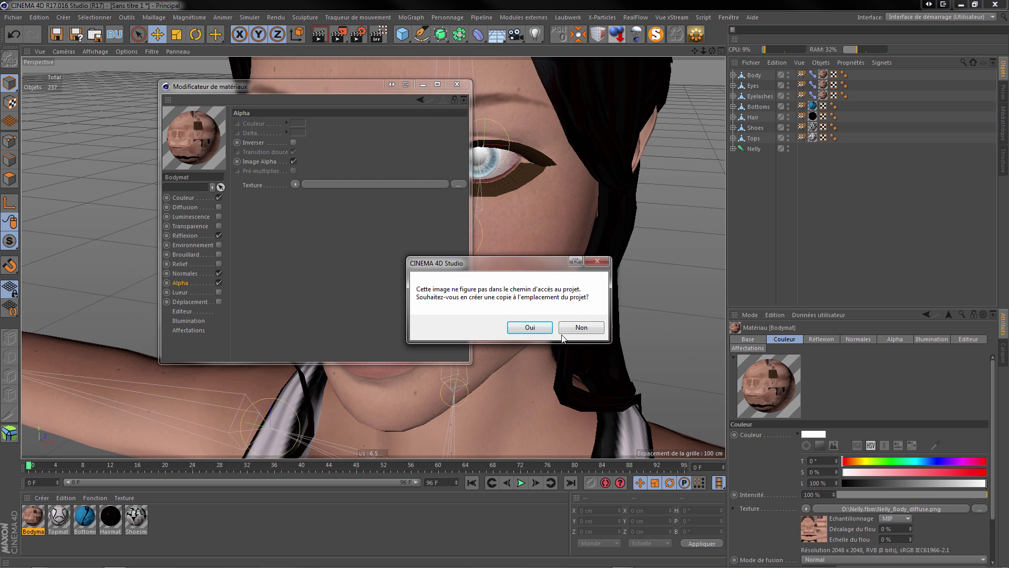
pyautogui.click(581, 328)
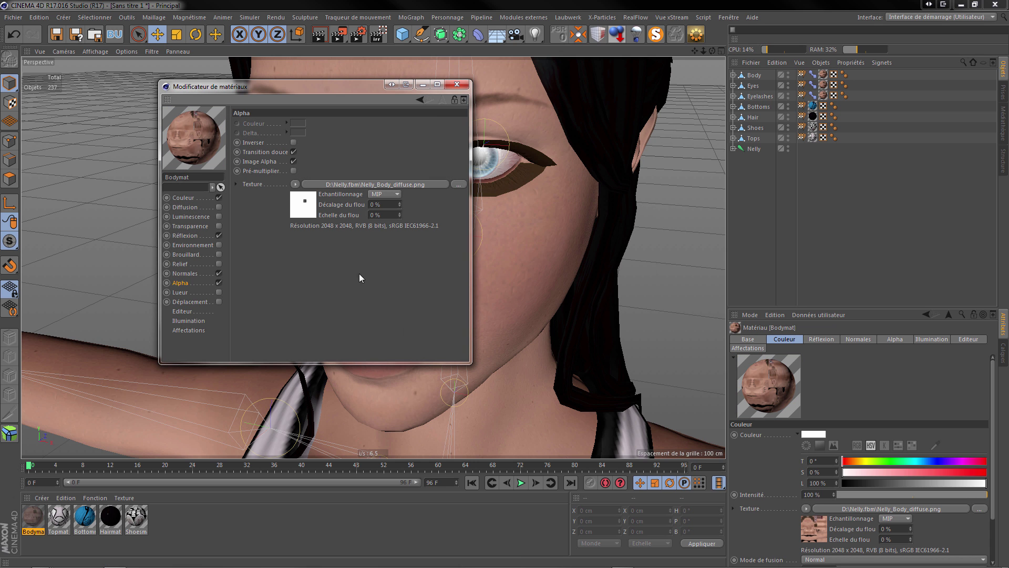
pyautogui.click(457, 85)
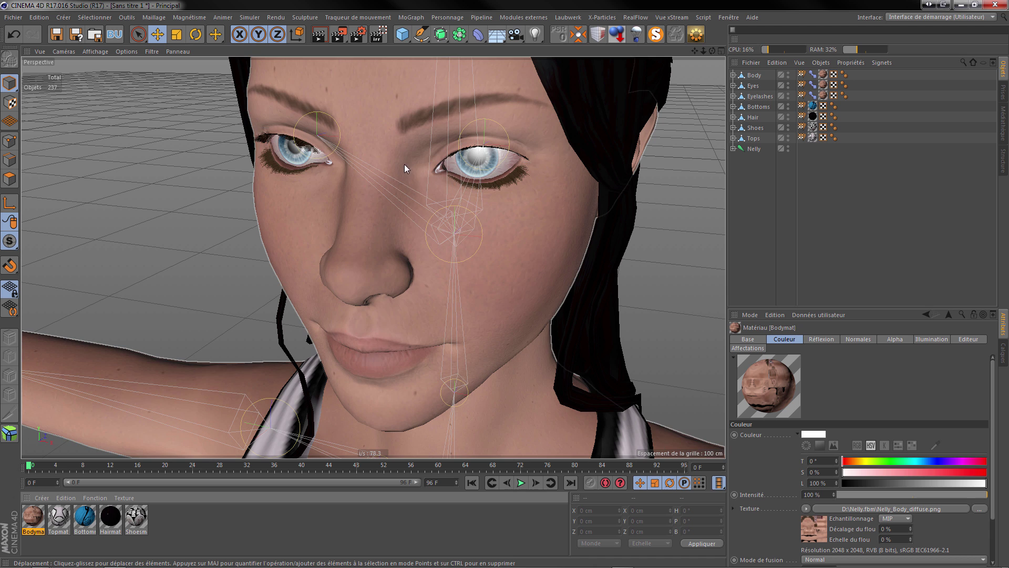
# - Hide the Nelly skeleton in the viewport and in renders, and render the current view of the face
pyautogui.doubleClick(788, 146)
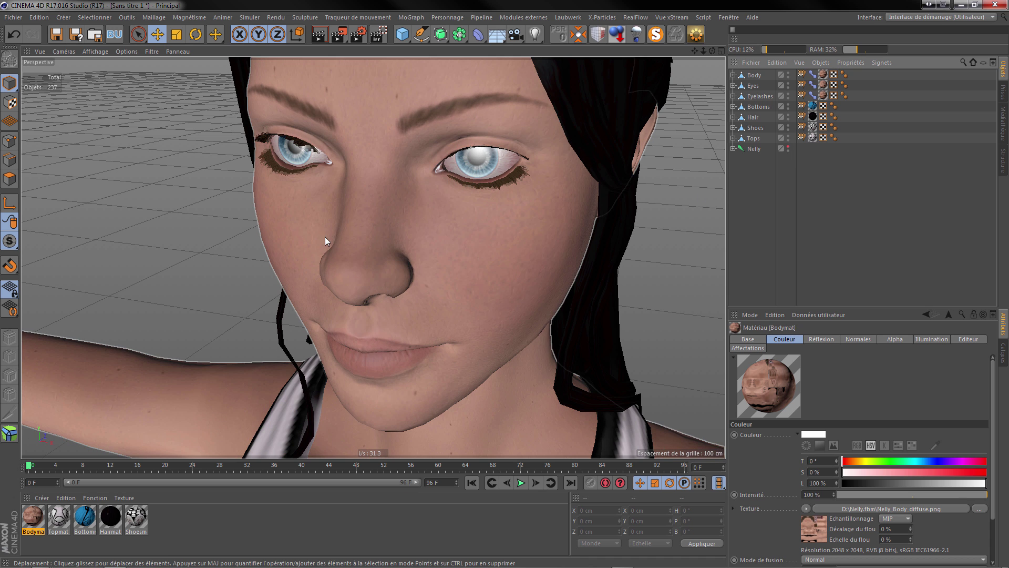
pyautogui.click(320, 35)
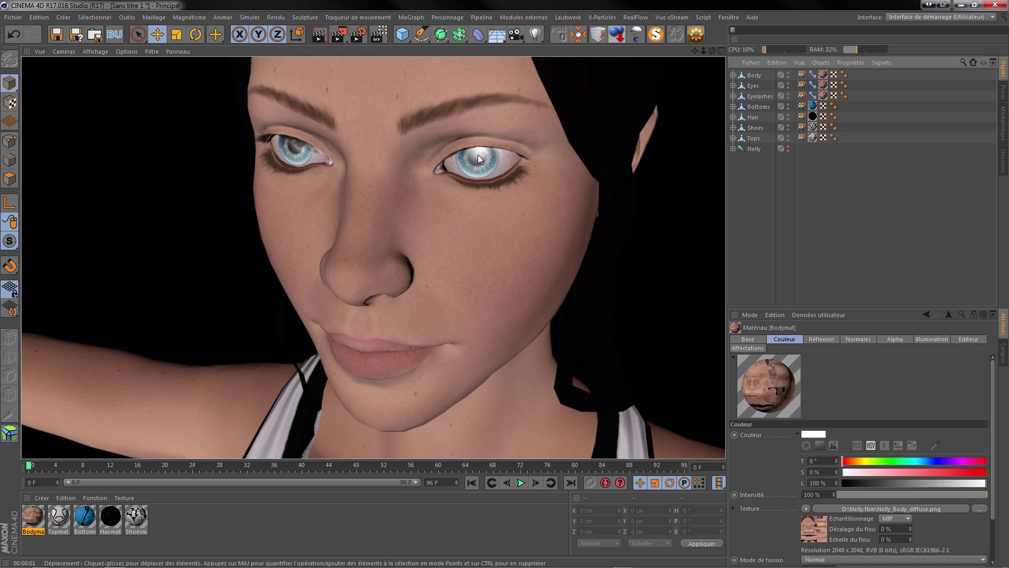
# - Duplicate the Bodymat material and rename the copy Bodymat2
pyautogui.click(153, 517)
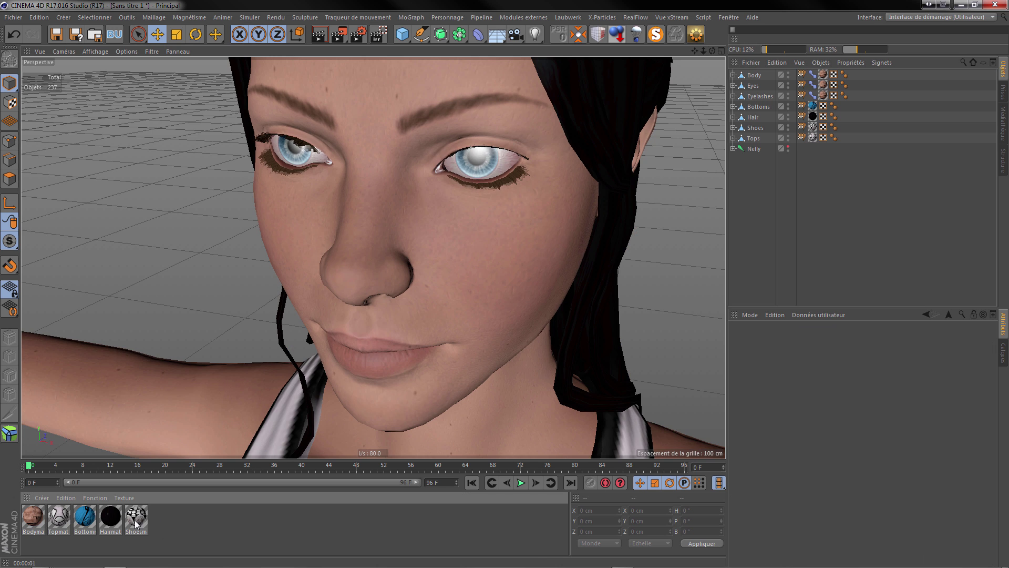
pyautogui.click(33, 521)
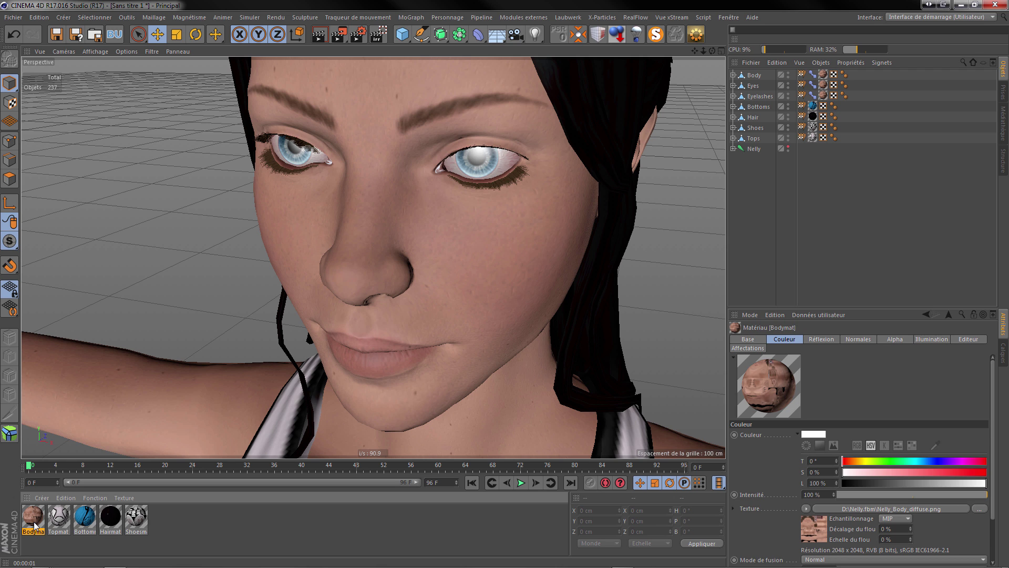
pyautogui.hotkey('ctrl', 'c')
pyautogui.hotkey('ctrl', 'v')
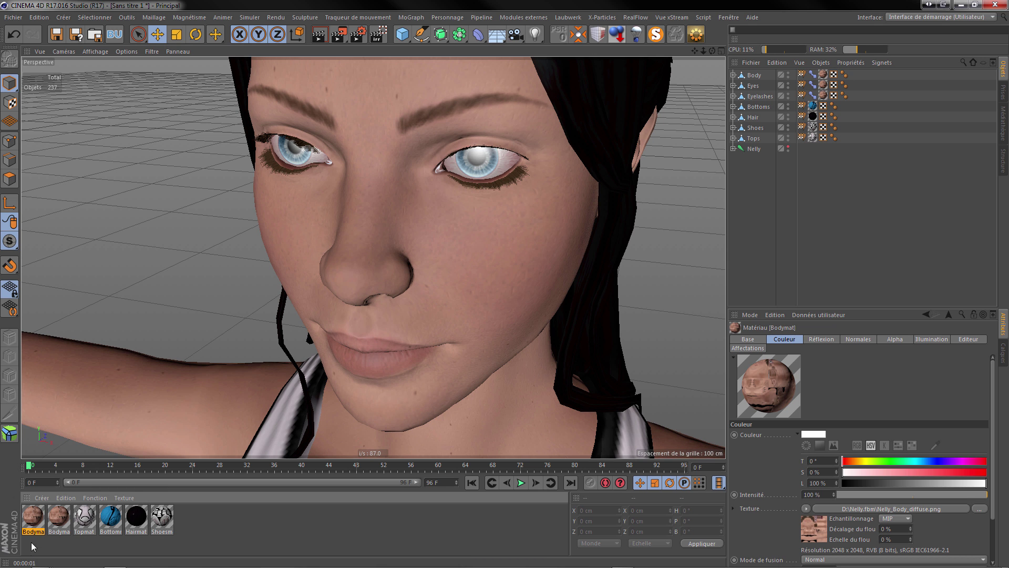
pyautogui.doubleClick(32, 518)
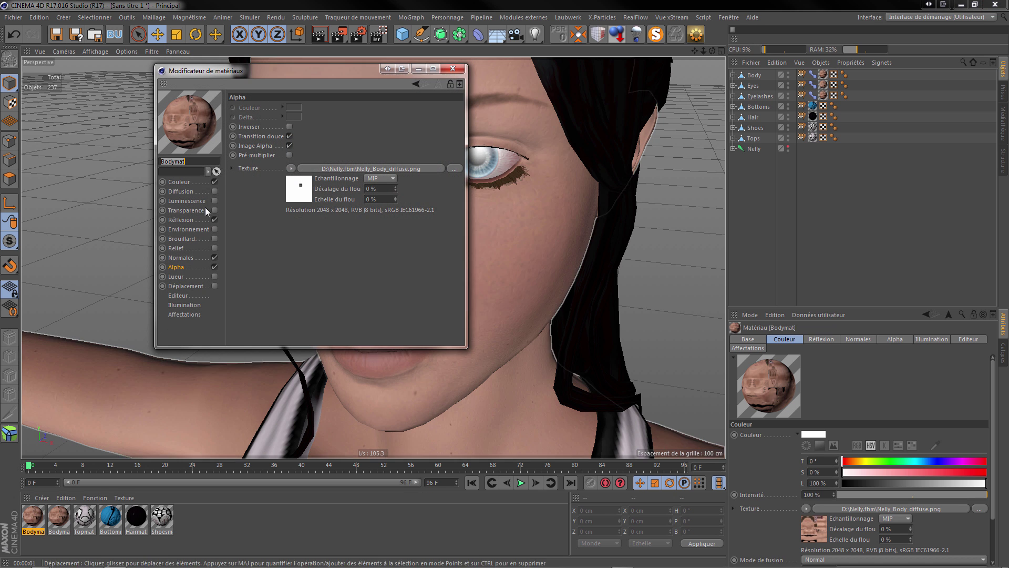
pyautogui.click(193, 160)
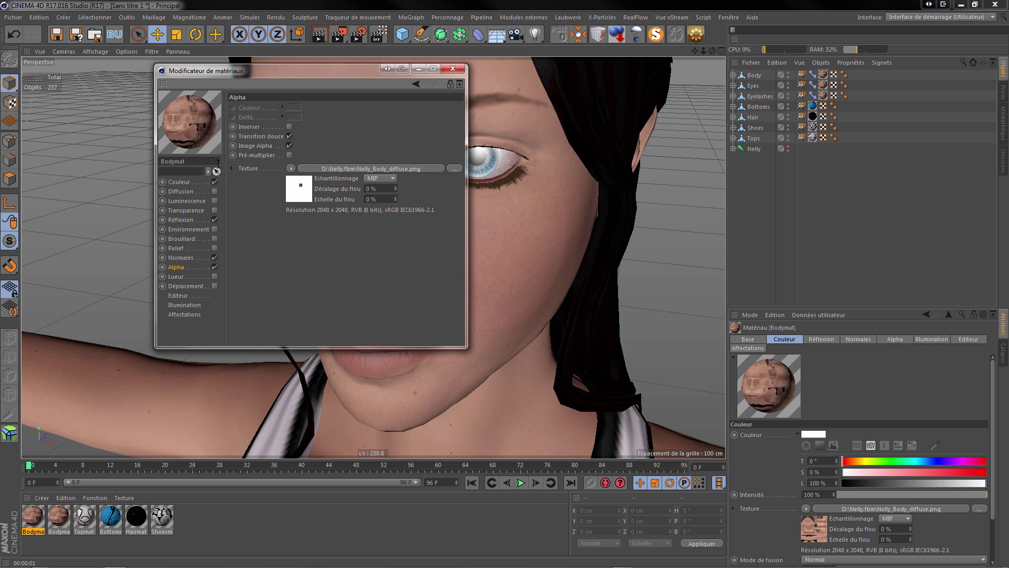
pyautogui.press('Return')
pyautogui.click(452, 68)
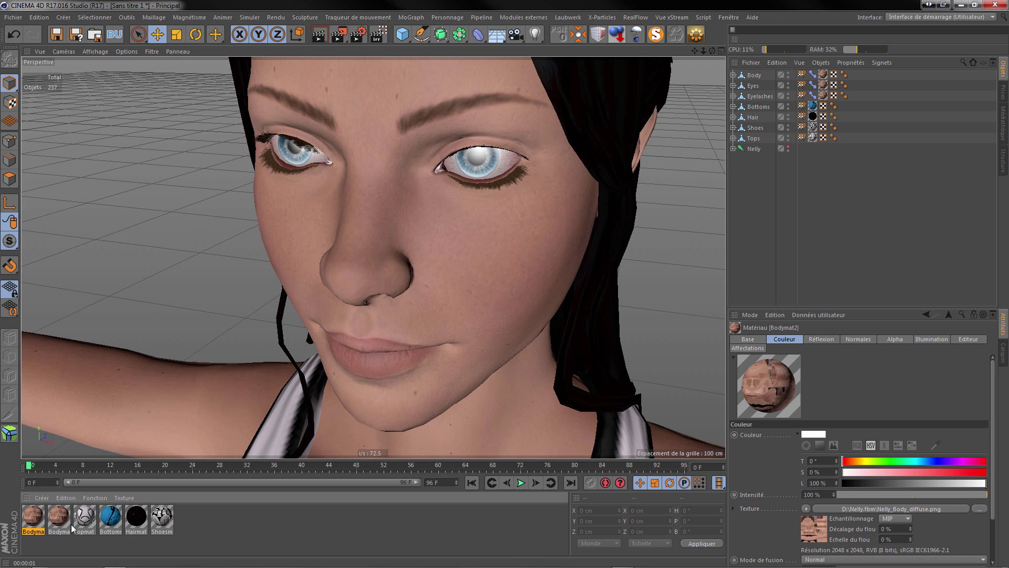
# - Assign the Bodymat2 material to the Eyes object in place of its Bodymat material
pyautogui.doubleClick(35, 516)
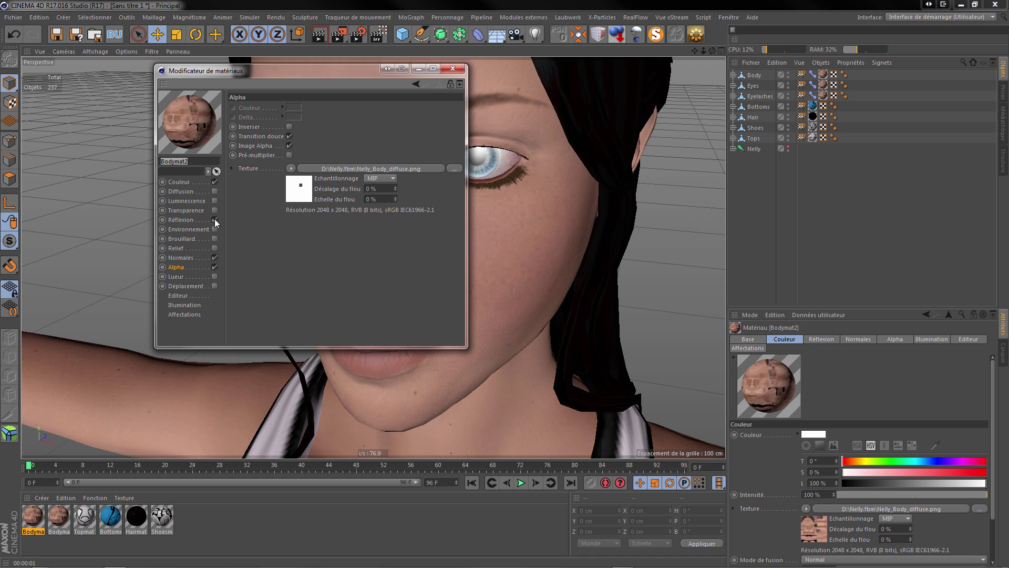
pyautogui.click(452, 68)
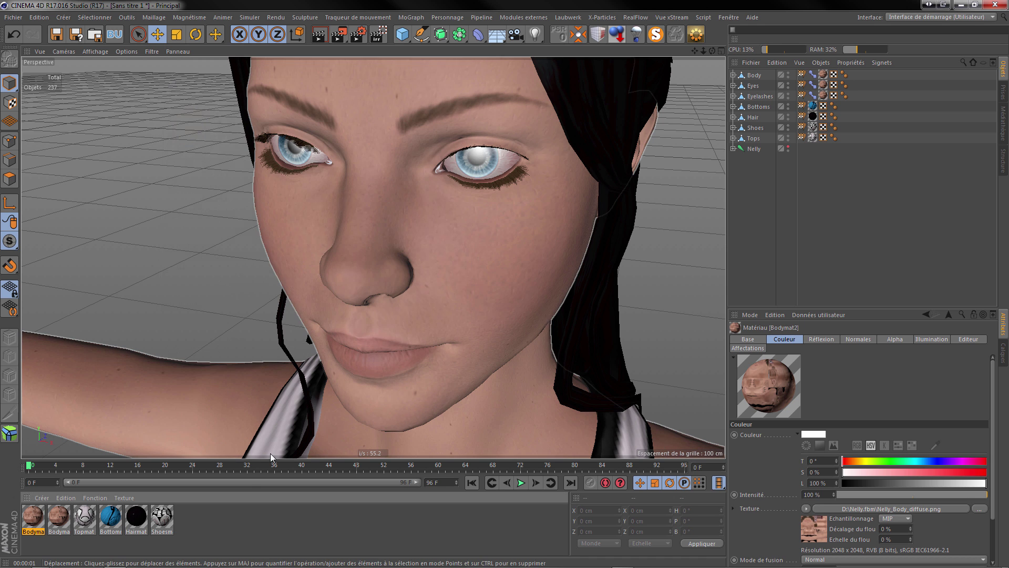
pyautogui.moveTo(33, 518); pyautogui.dragTo(811, 192)
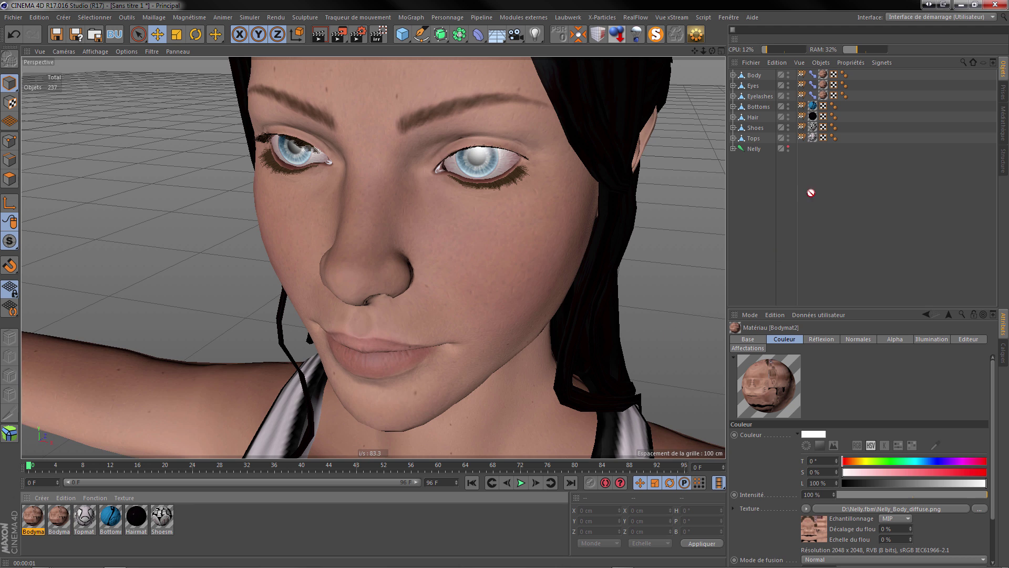
pyautogui.moveTo(761, 93); pyautogui.dragTo(828, 87)
# - Turn off the reflection channel of the Bodymat2 material
pyautogui.doubleClick(33, 518)
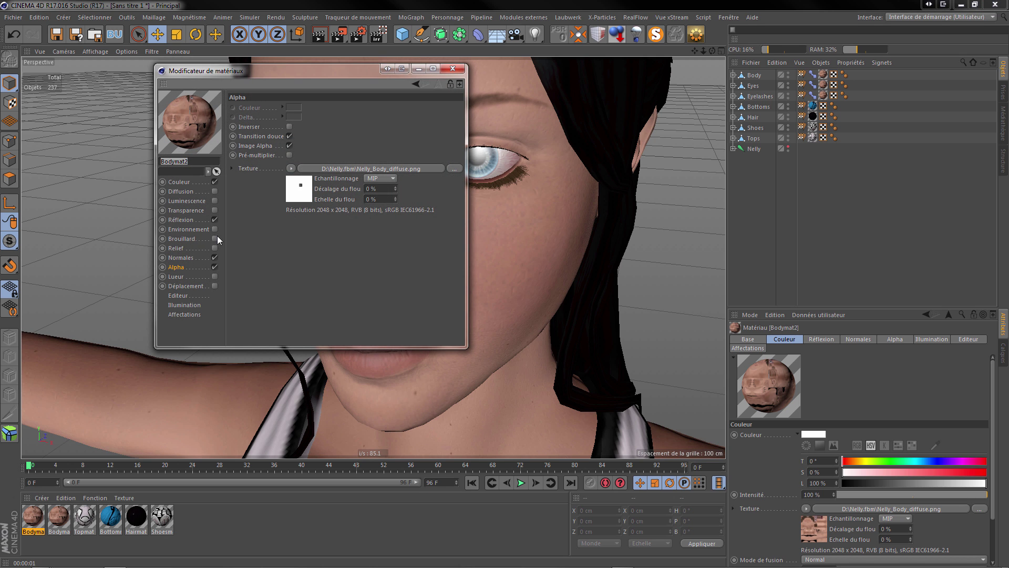
pyautogui.click(215, 219)
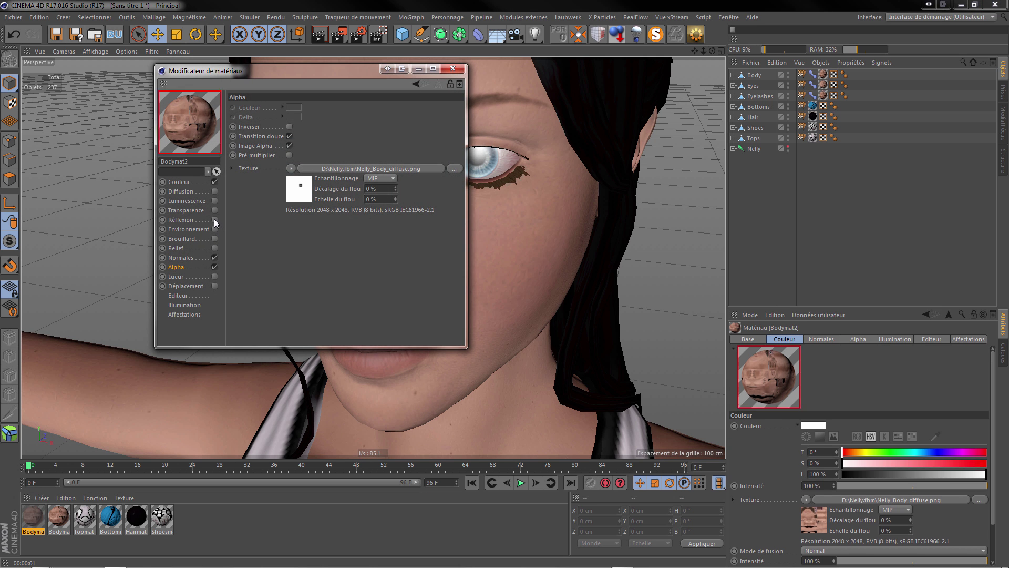
pyautogui.click(453, 69)
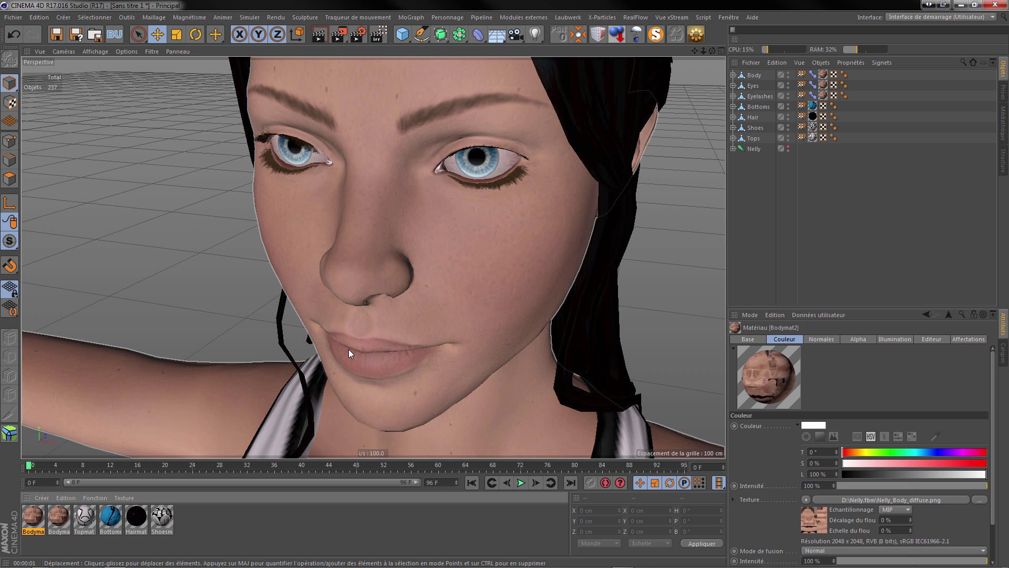
# - Set the Topmat material's texture preview size to 2048x2048 (16 Mo)
pyautogui.scroll(-5, 355, 342)
pyautogui.scroll(-6, 361, 340)
pyautogui.scroll(-2, 226, 425)
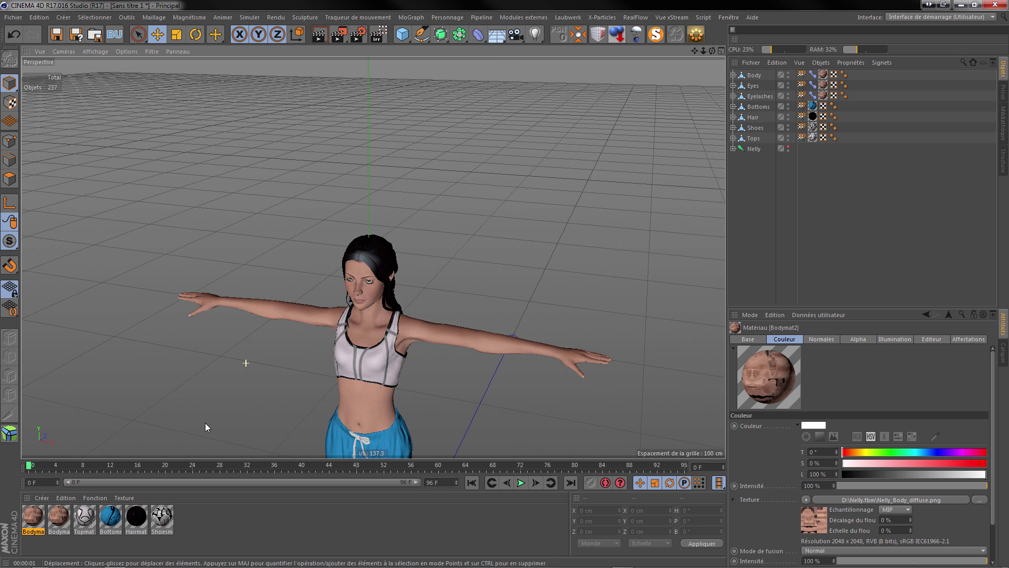
pyautogui.doubleClick(33, 518)
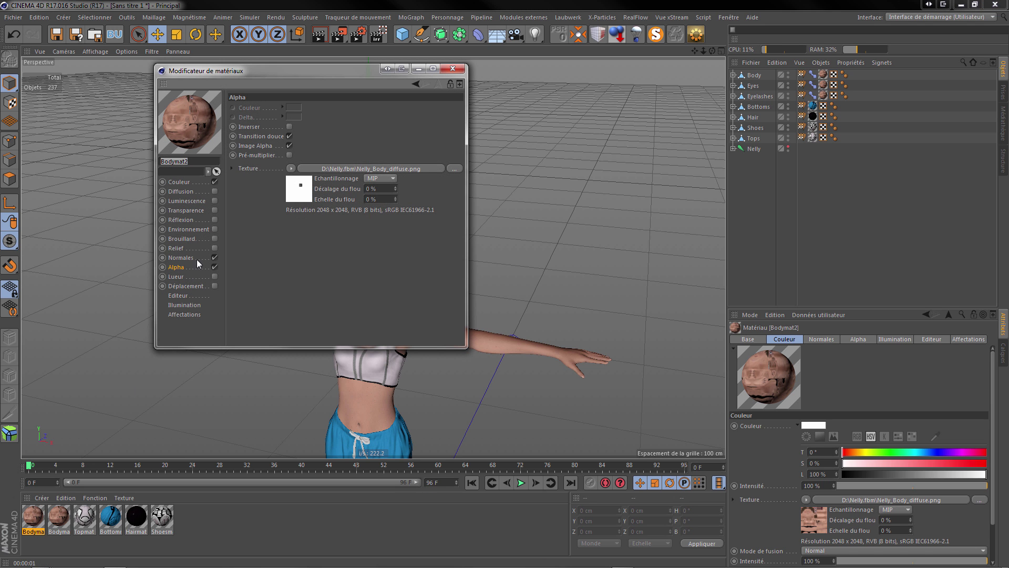
pyautogui.click(185, 296)
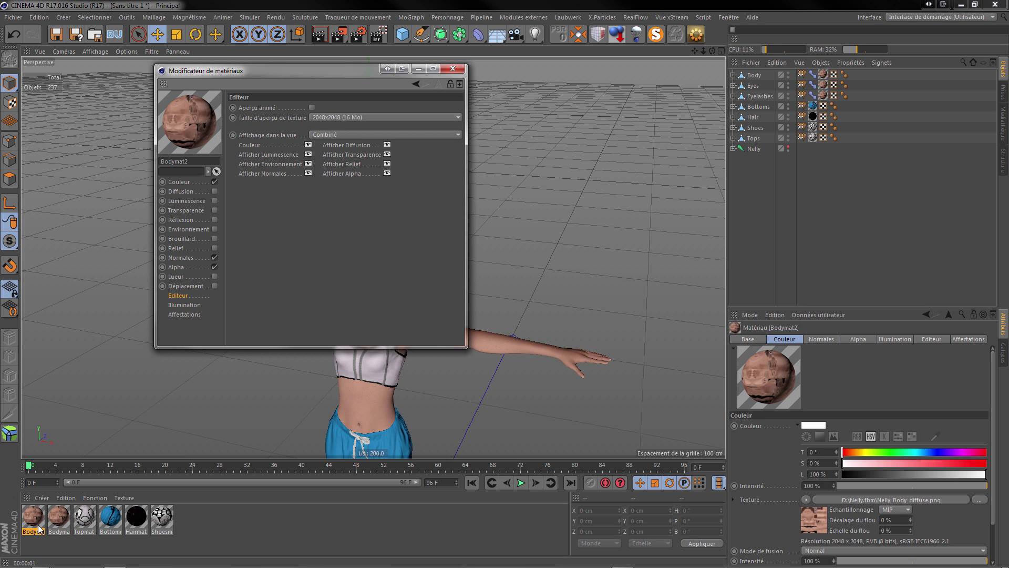
pyautogui.click(84, 518)
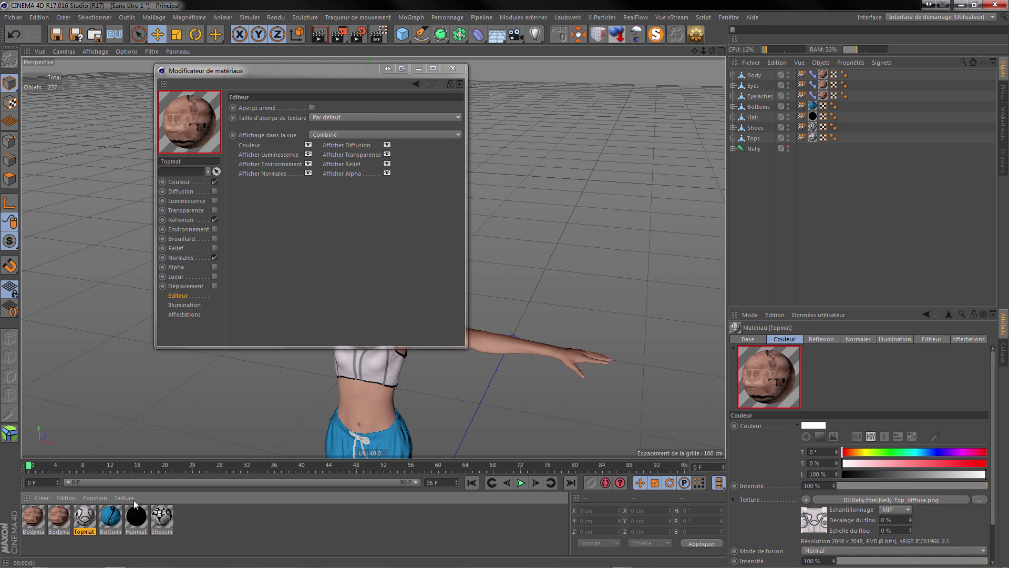
pyautogui.click(201, 292)
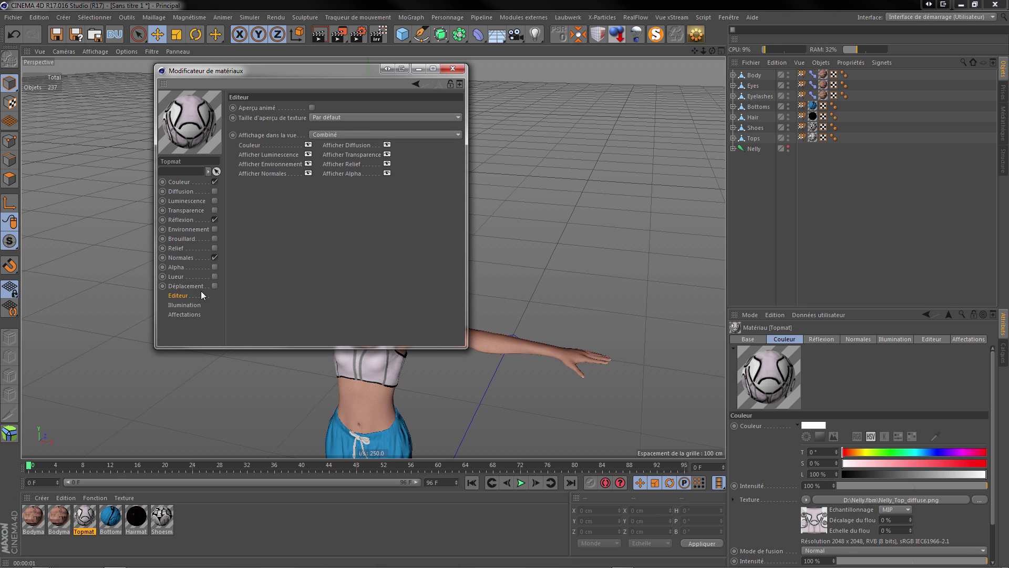
pyautogui.click(348, 116)
pyautogui.click(351, 204)
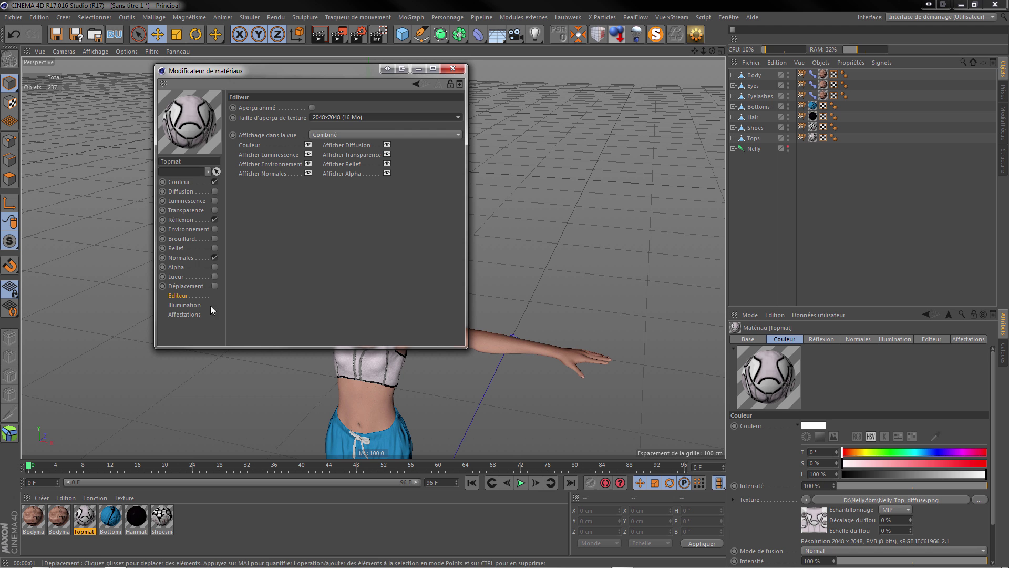
# - Enable Topmat's alpha channel and load Nelly_Top_diffuse.png from the Nelly.fbm folder into it, without copying the image to the project location
pyautogui.click(213, 267)
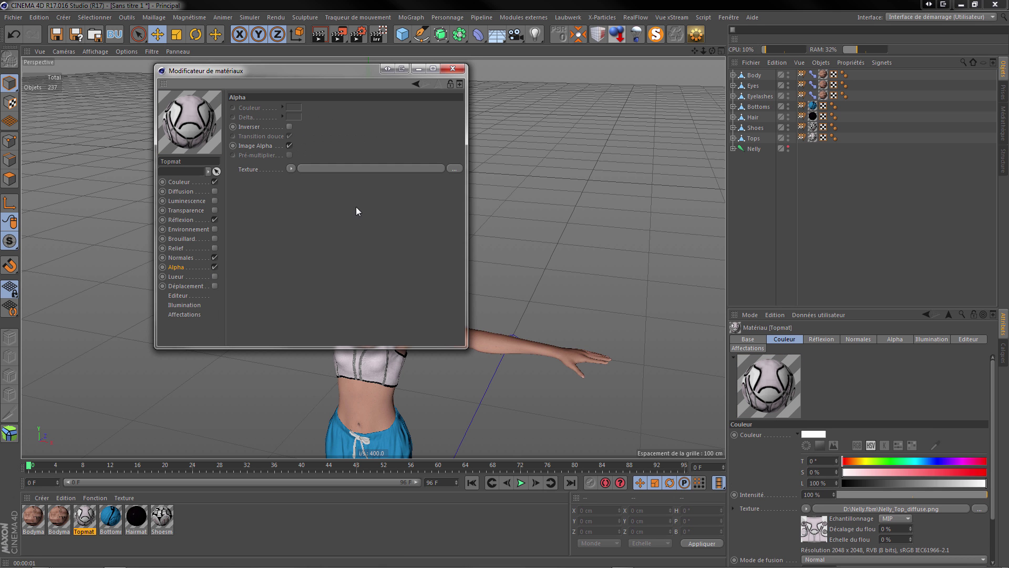
pyautogui.click(454, 169)
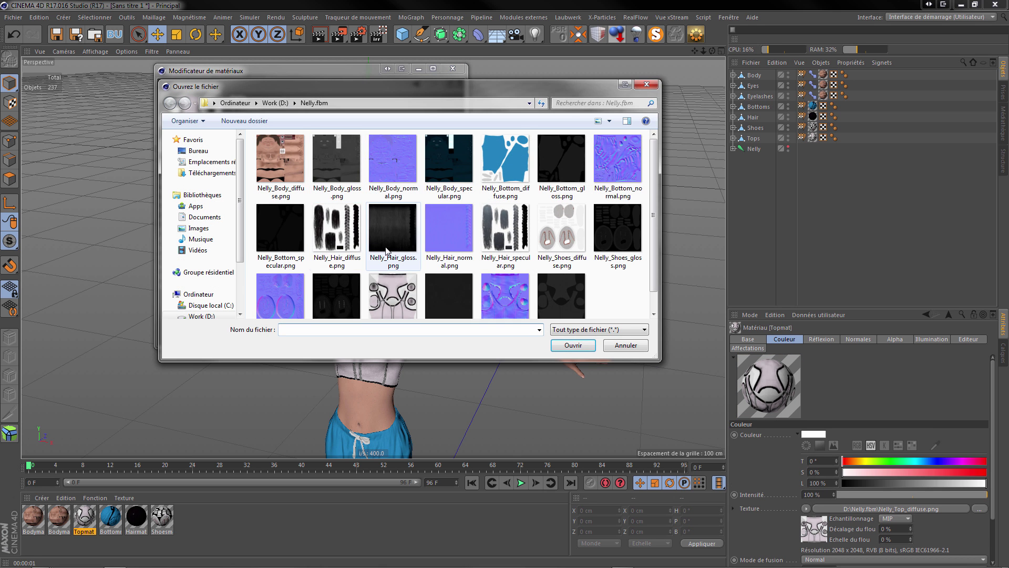
pyautogui.moveTo(395, 87); pyautogui.dragTo(611, 60)
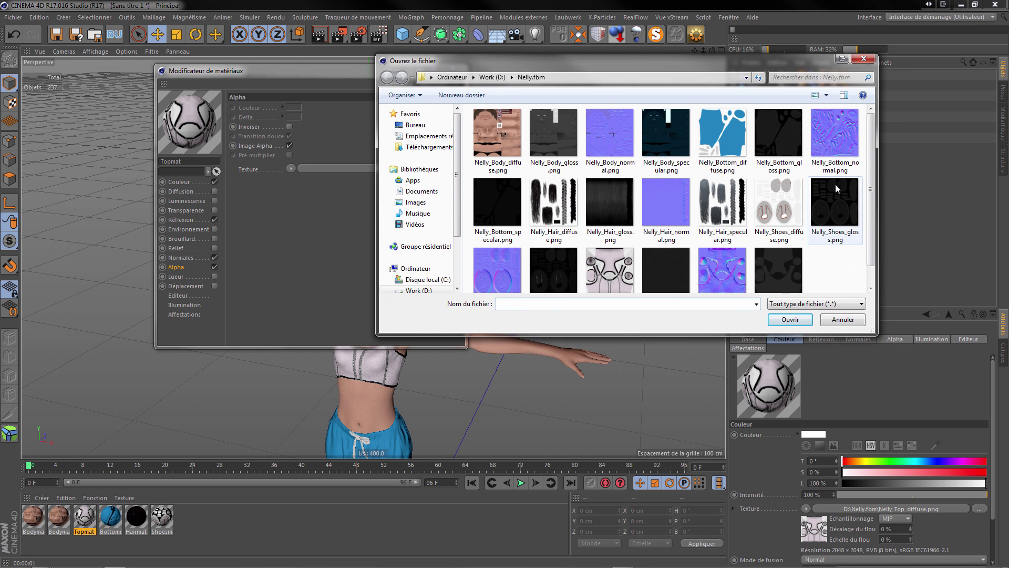
pyautogui.moveTo(871, 188); pyautogui.dragTo(871, 211)
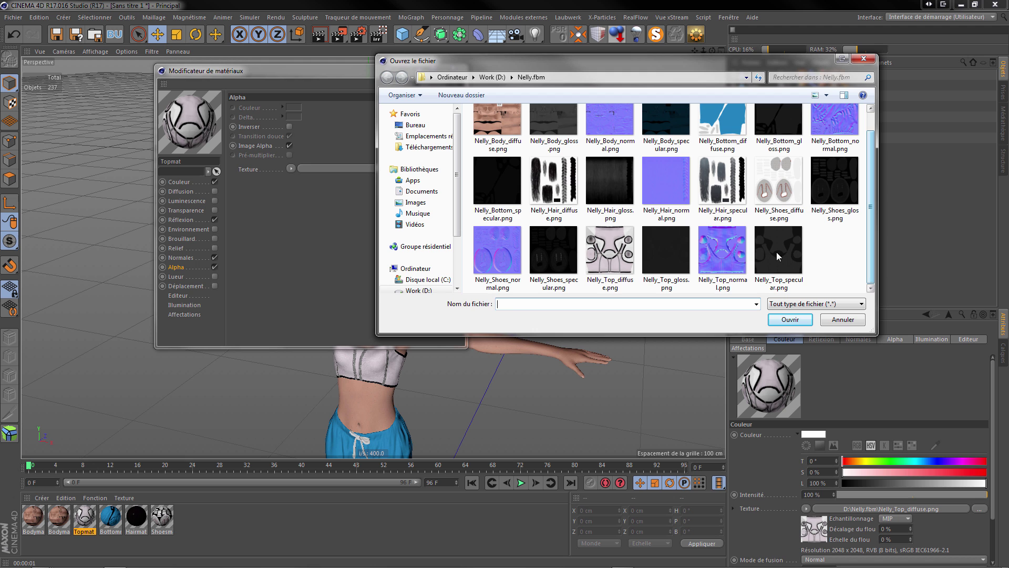
pyautogui.click(637, 262)
pyautogui.click(789, 319)
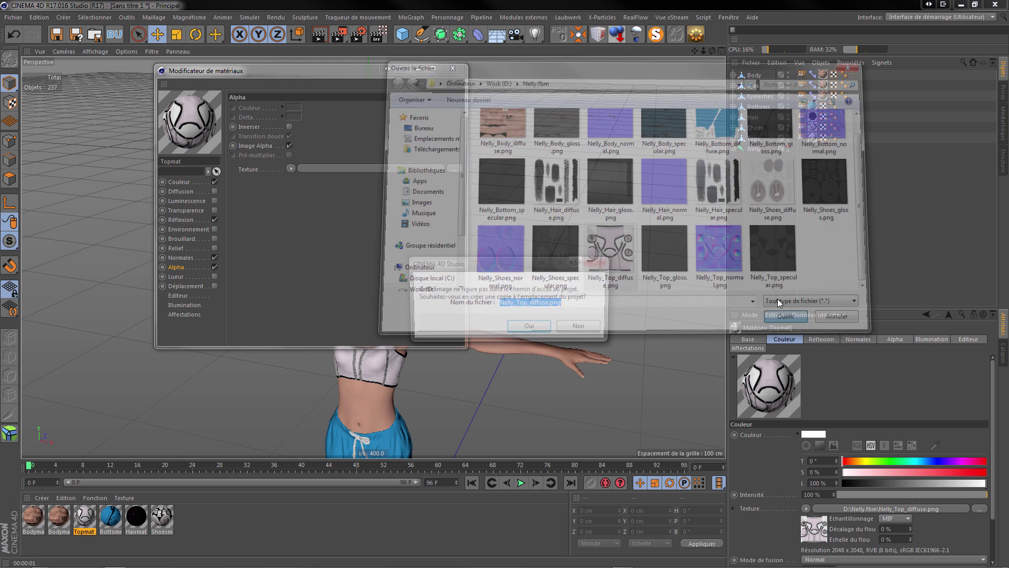
pyautogui.click(592, 328)
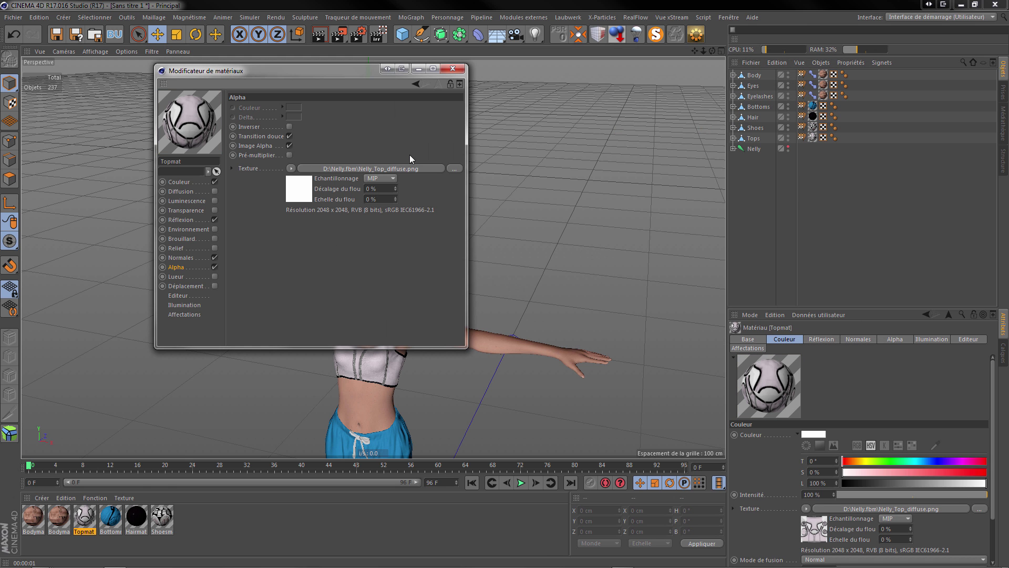
# - Set the Bottommat material's texture preview size to 2048x2048 (16 Mo)
pyautogui.click(112, 519)
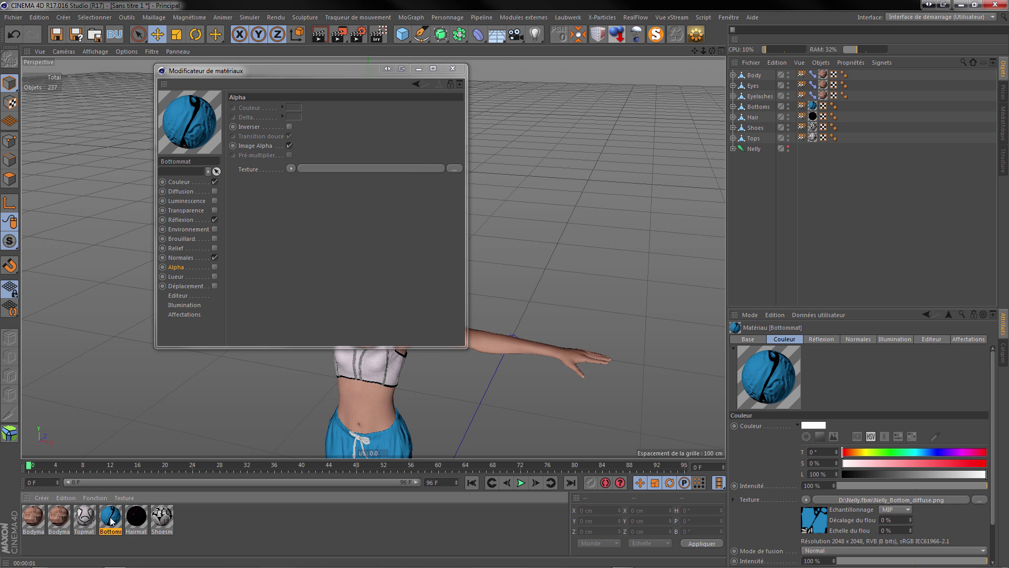
pyautogui.click(185, 297)
pyautogui.click(335, 118)
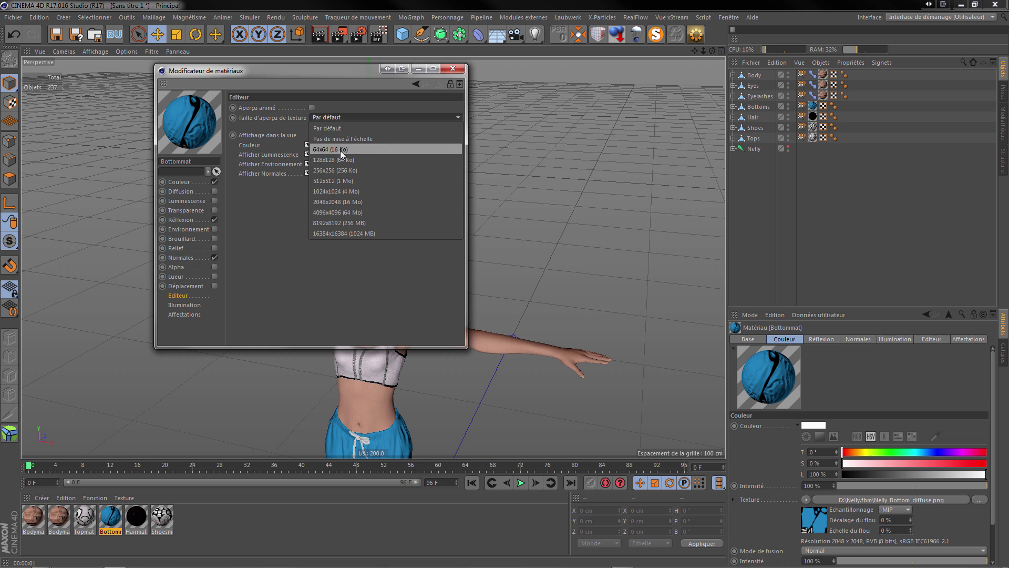
pyautogui.click(338, 202)
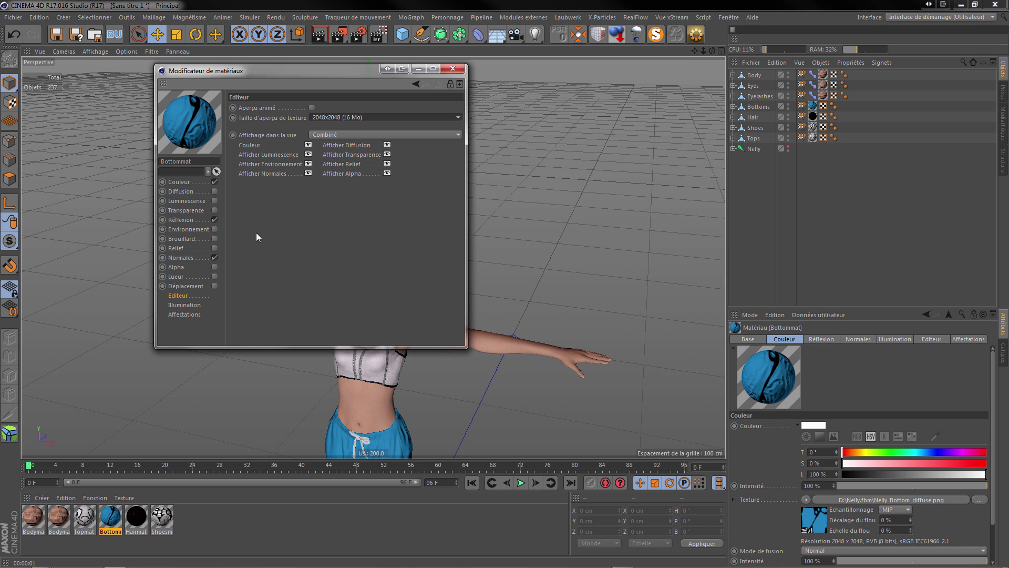
# - Enable Bottommat's alpha channel and load Nelly_Bottom_diffuse.png from the Nelly.fbm folder into it, without copying the image to the project location
pyautogui.click(214, 267)
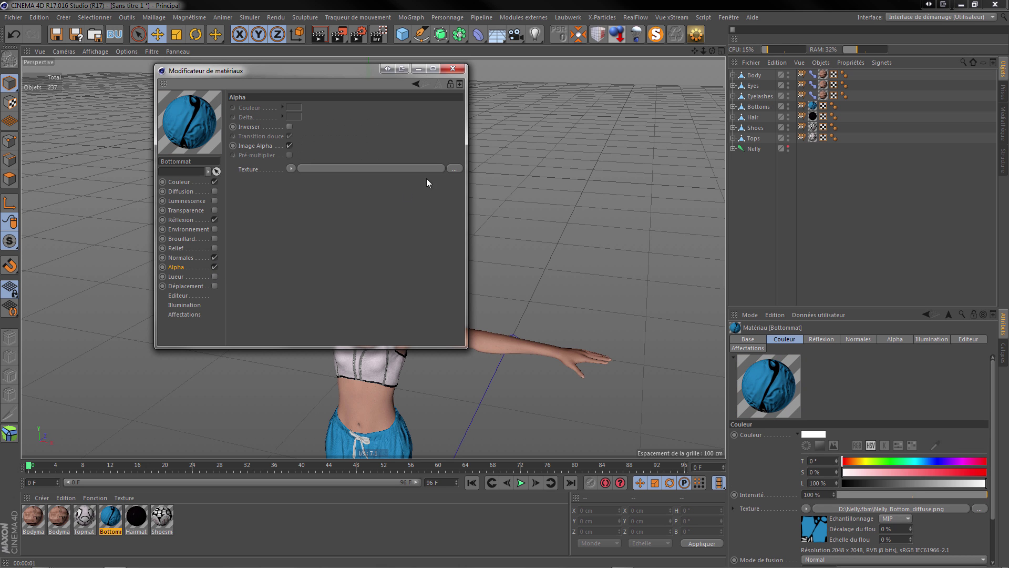
pyautogui.click(455, 169)
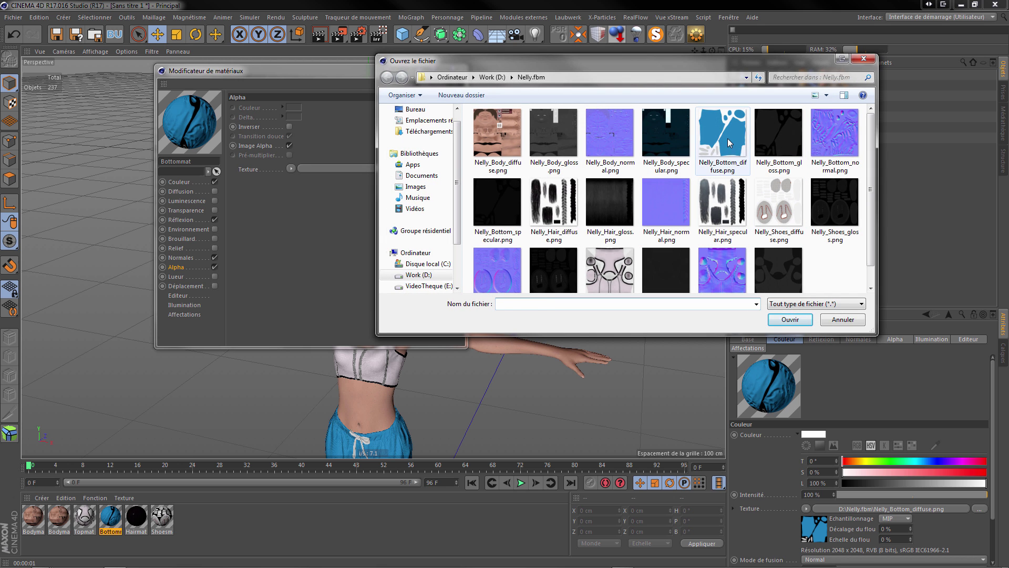
pyautogui.click(729, 143)
pyautogui.click(790, 319)
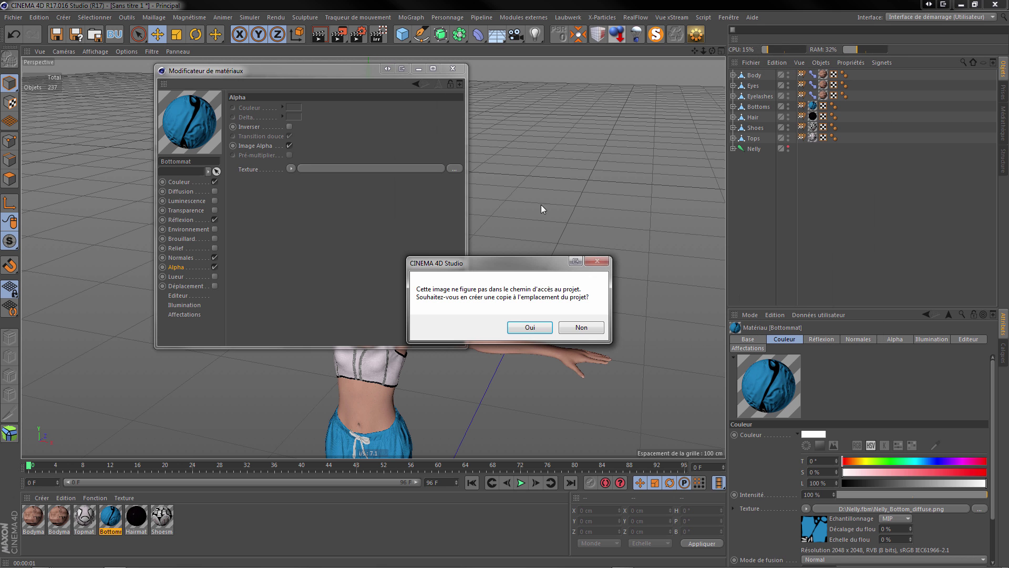
pyautogui.click(581, 326)
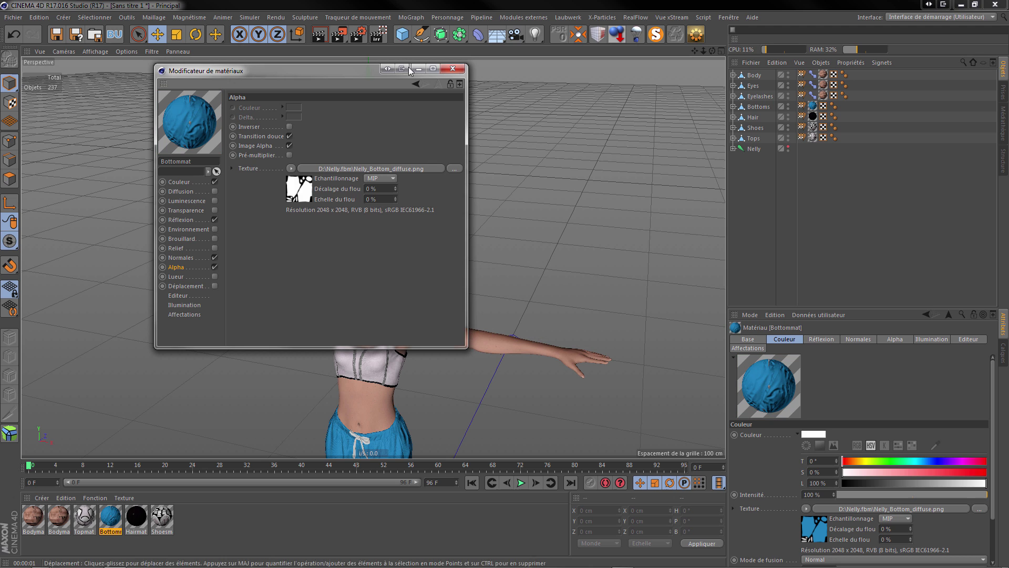
# - Set the Hairmat material's texture preview size to 2048x2048 (16 Mo)
pyautogui.click(135, 516)
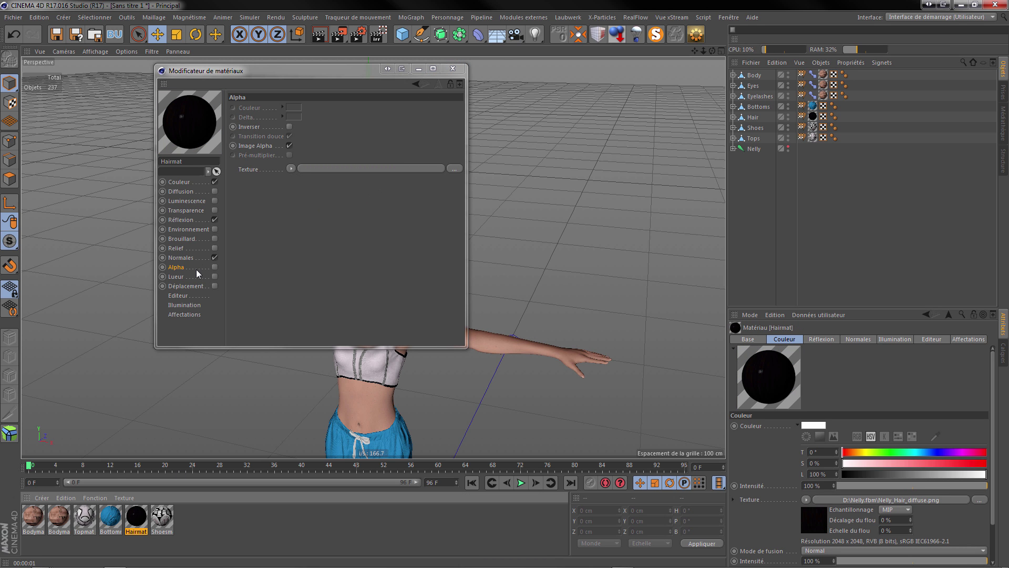
pyautogui.click(196, 270)
pyautogui.click(188, 294)
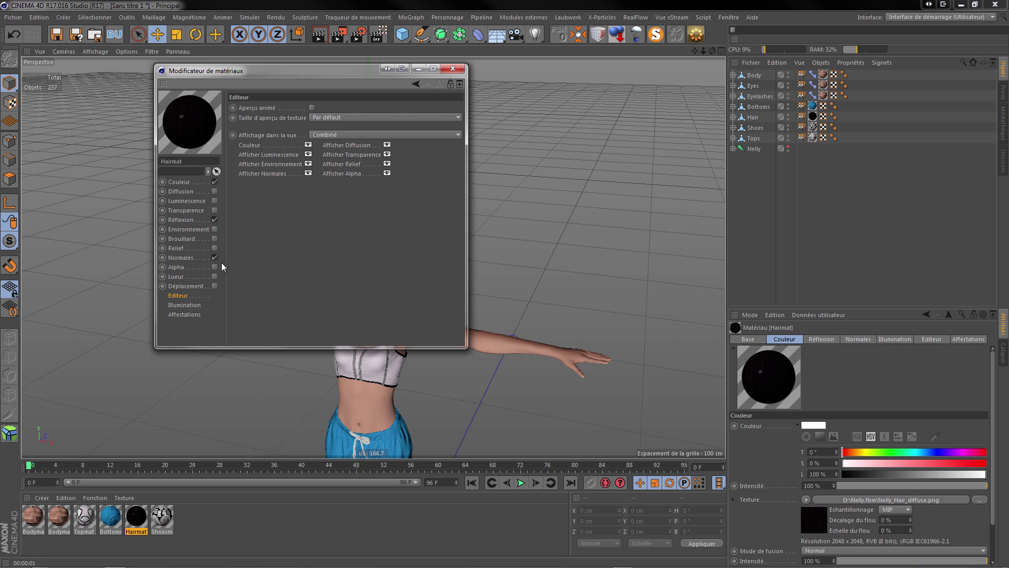
pyautogui.click(354, 118)
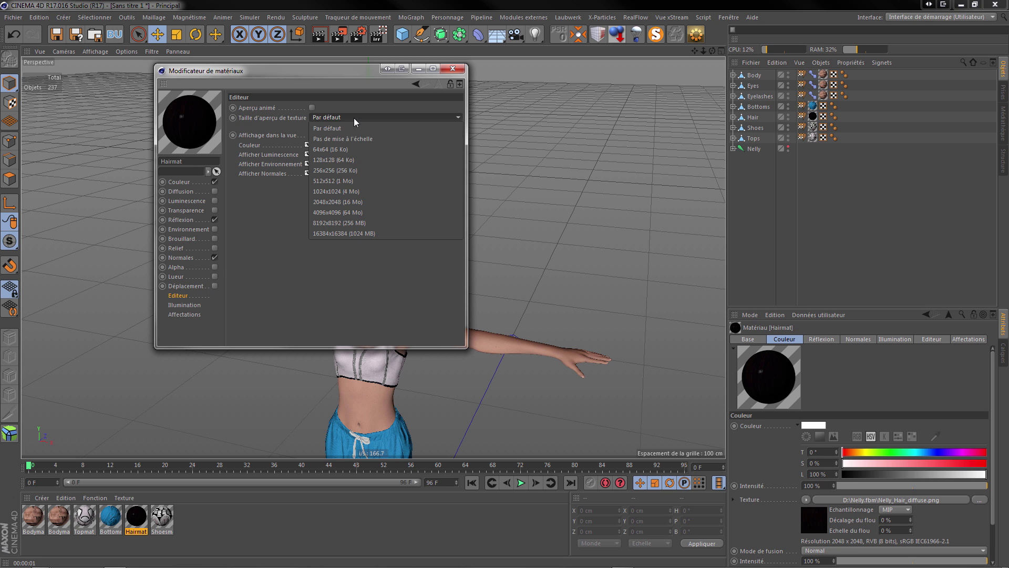
pyautogui.click(354, 201)
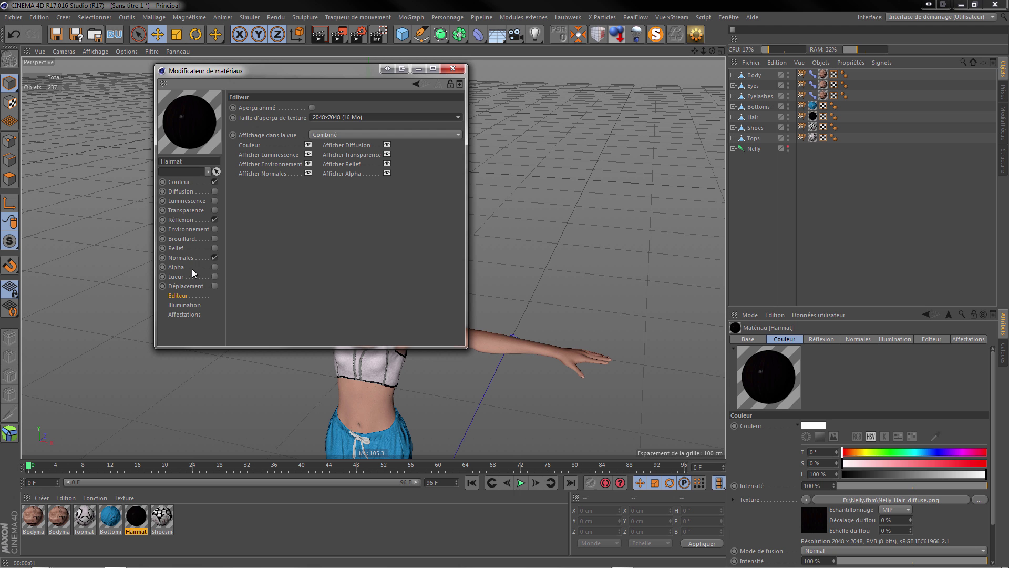
# - Enable Hairmat's alpha channel and load Nelly_Hair_diffuse.png from the Nelly.fbm folder into it, without copying the image to the project location
pyautogui.click(215, 266)
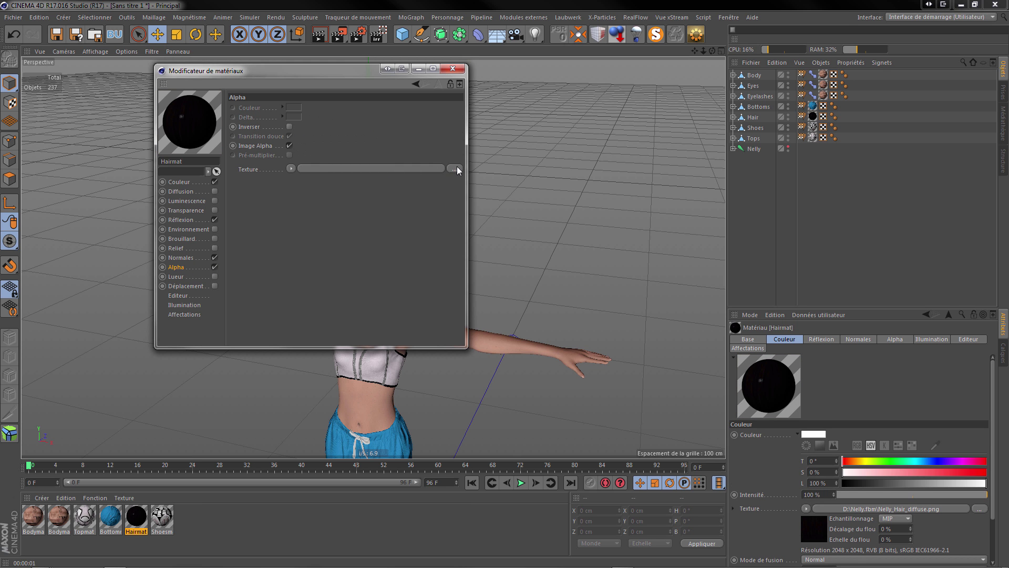
pyautogui.click(455, 169)
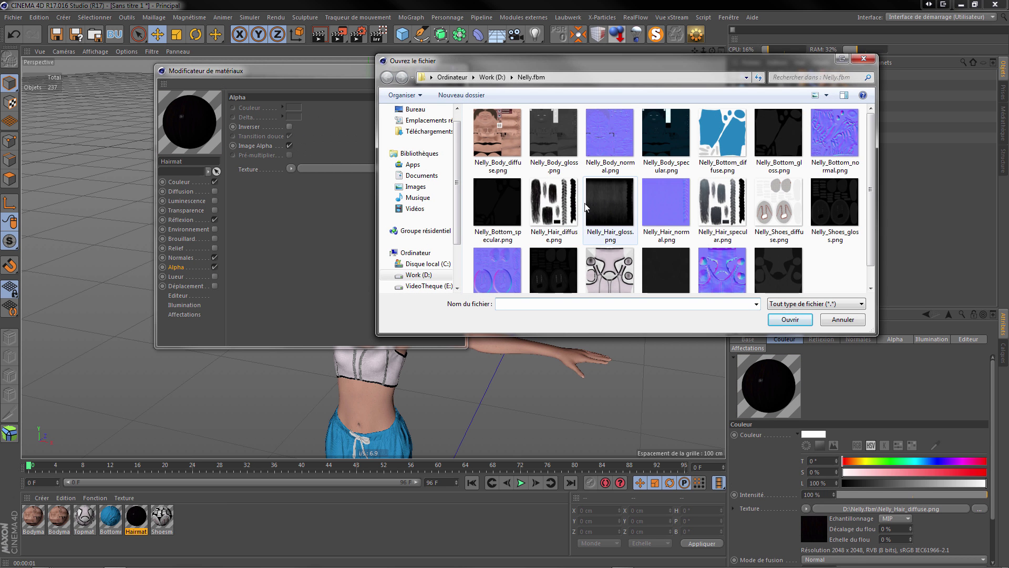
pyautogui.click(560, 208)
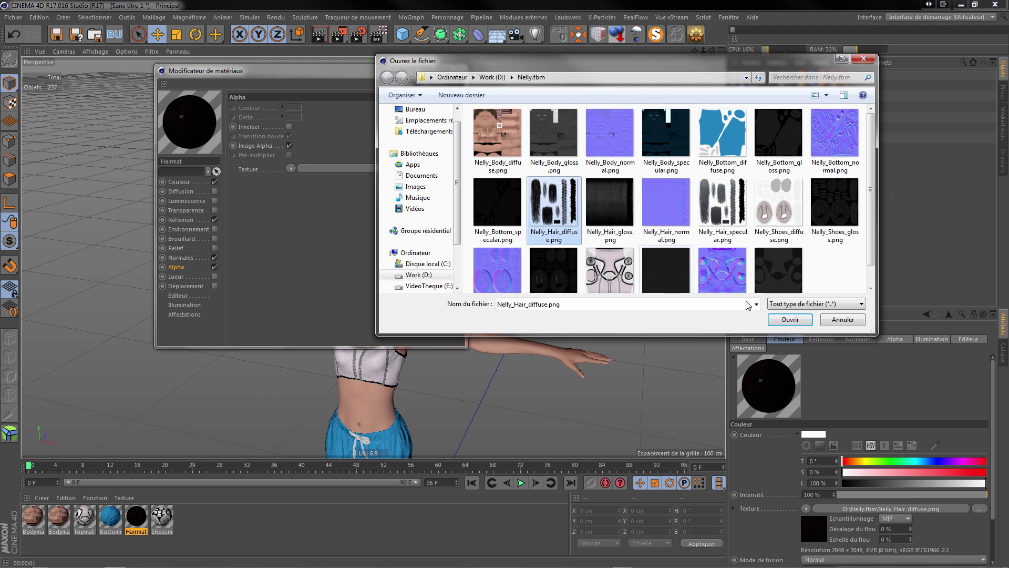
pyautogui.click(791, 319)
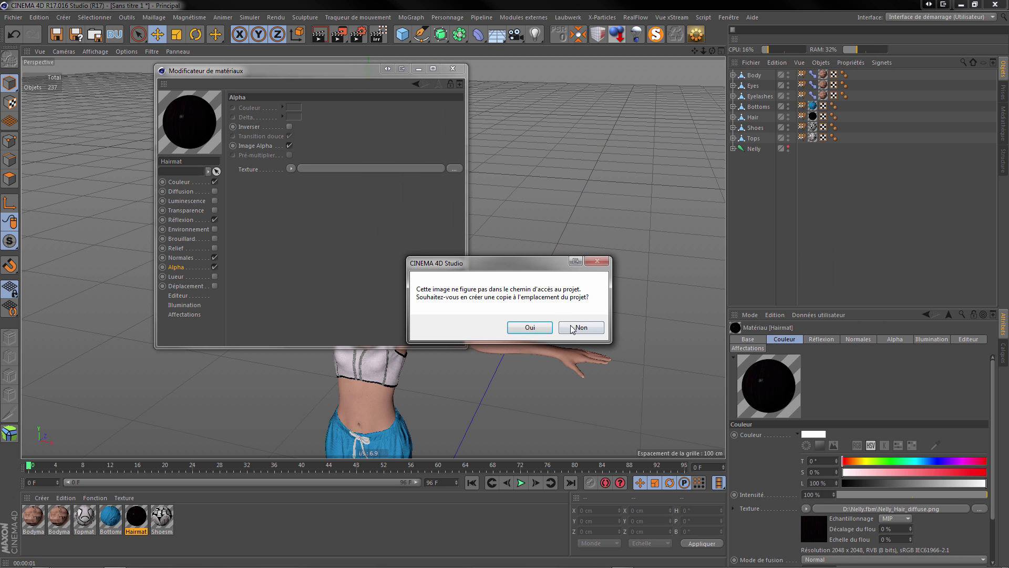
pyautogui.click(573, 329)
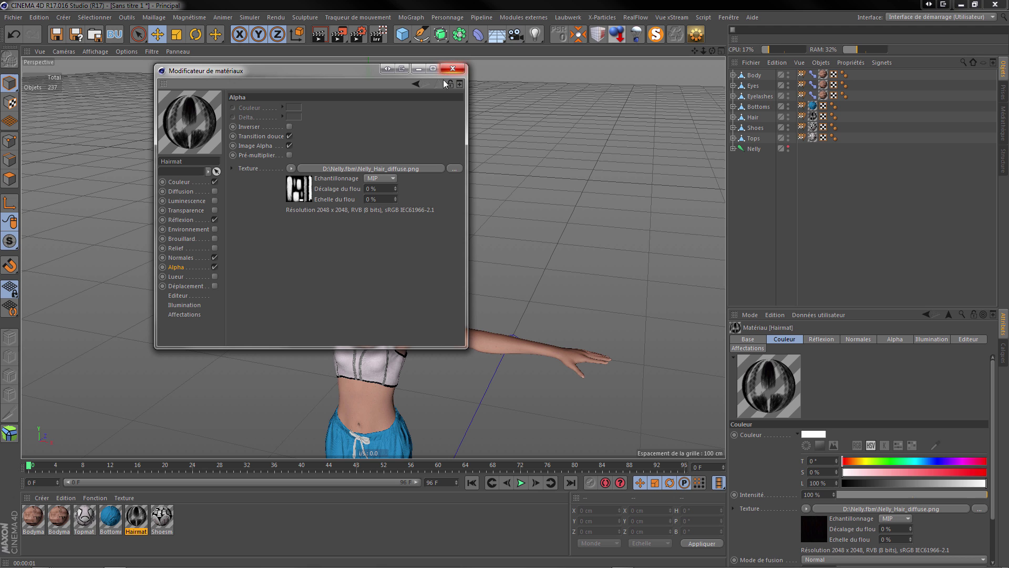
# - Set the Shoesmat material's texture preview size to 2048x2048 (16 Mo)
pyautogui.click(160, 523)
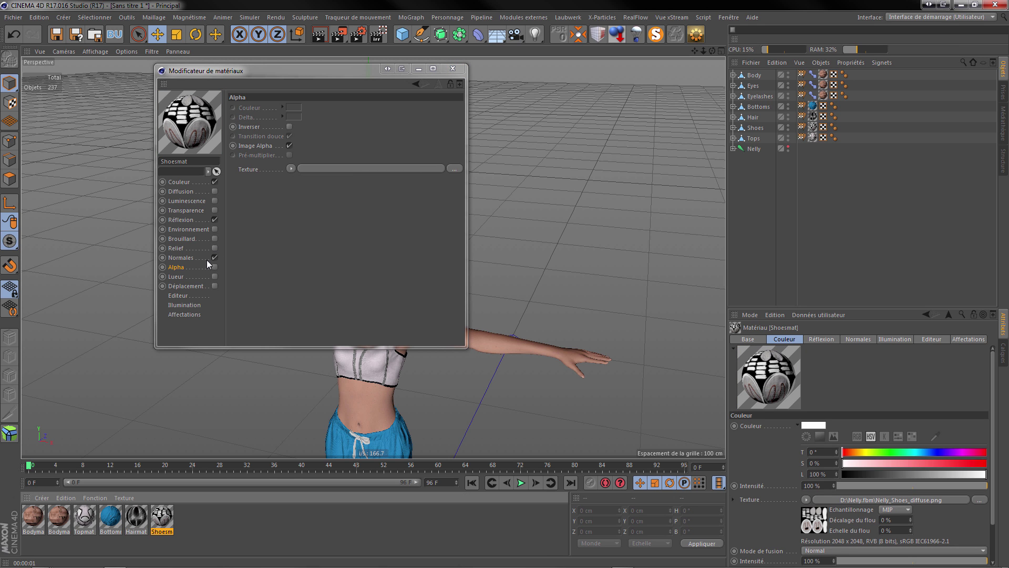
pyautogui.click(194, 296)
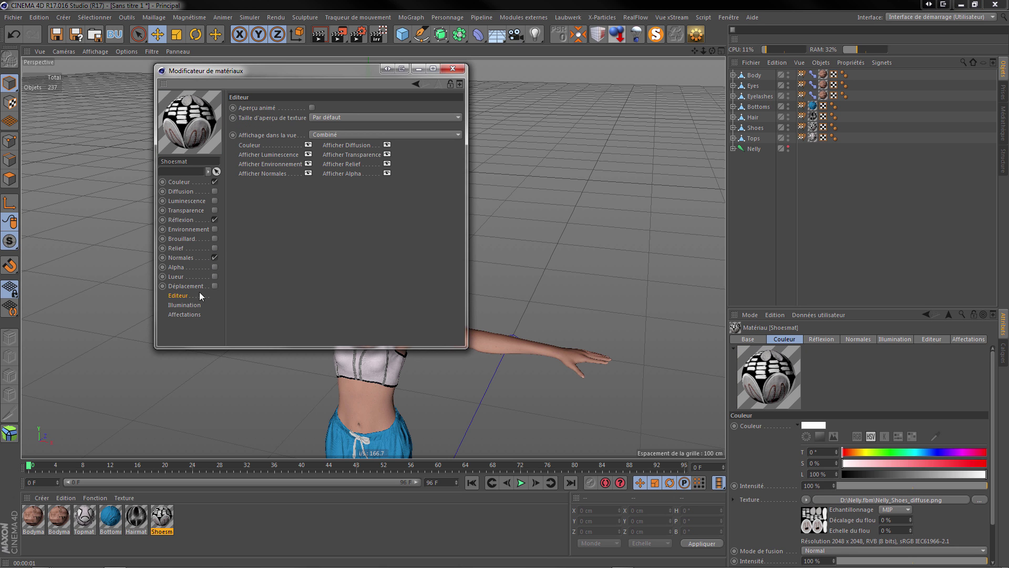
pyautogui.click(367, 117)
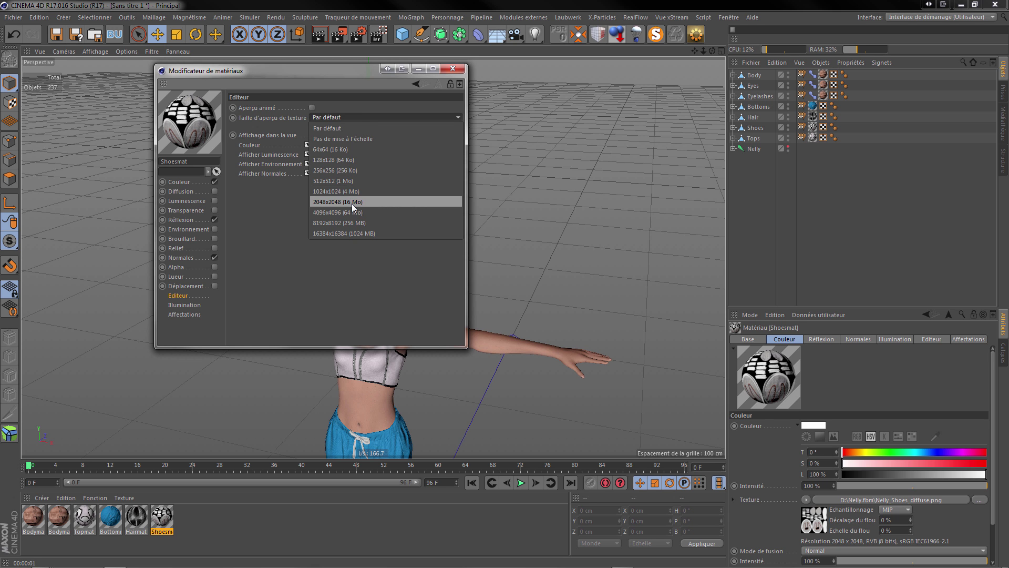
pyautogui.click(351, 202)
# - Enable Shoesmat's alpha channel, load Nelly_Shoes_diffuse.png into it without copying the image to the project location, and close the material editor
pyautogui.click(214, 267)
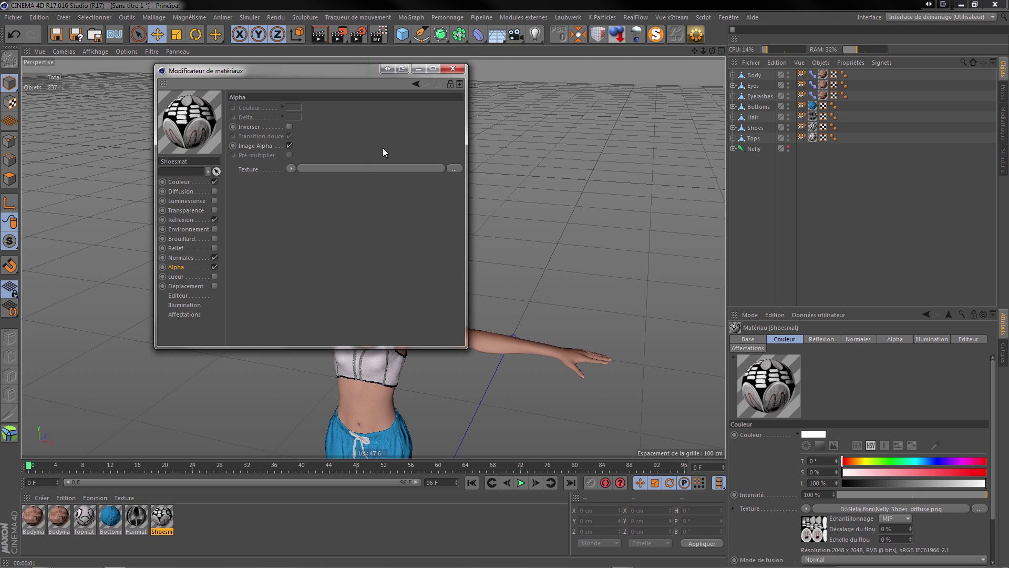
pyautogui.click(454, 169)
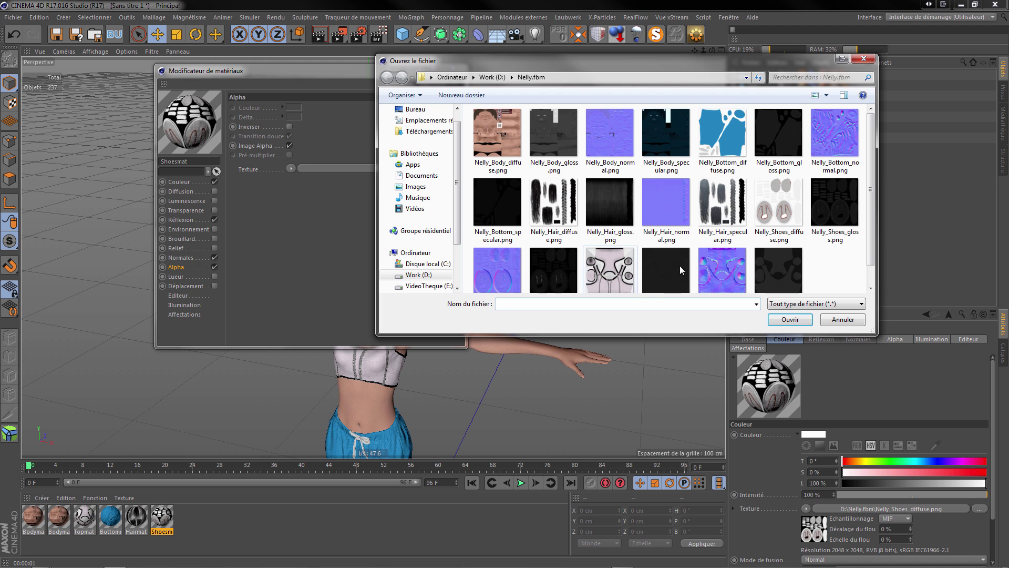
pyautogui.click(779, 209)
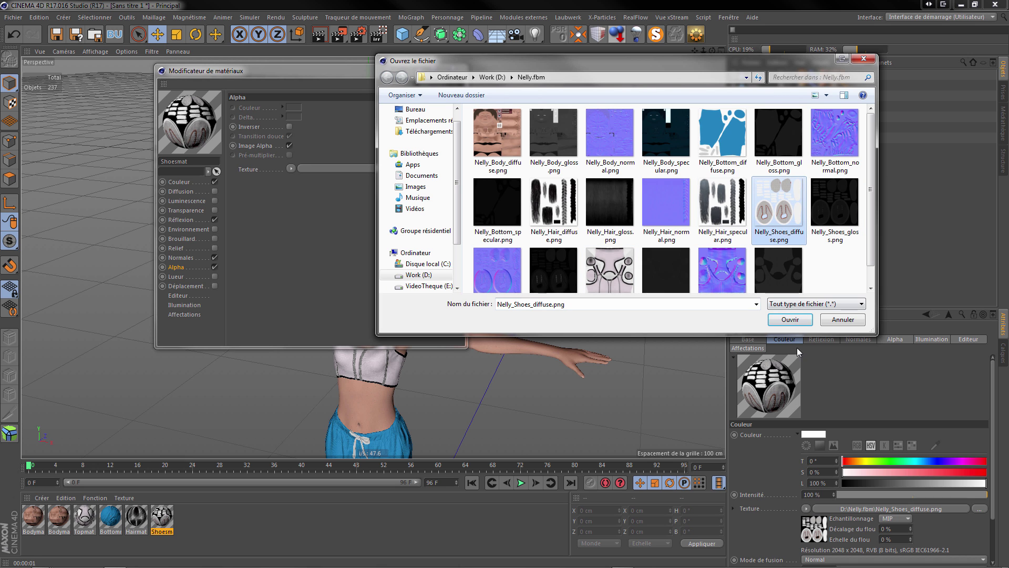
pyautogui.click(793, 319)
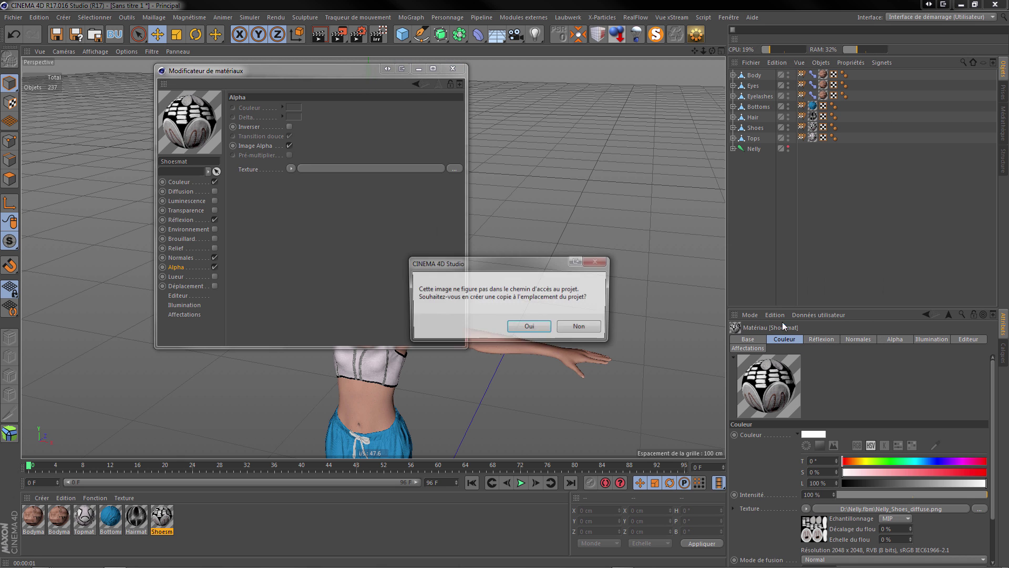
pyautogui.click(580, 327)
pyautogui.click(451, 69)
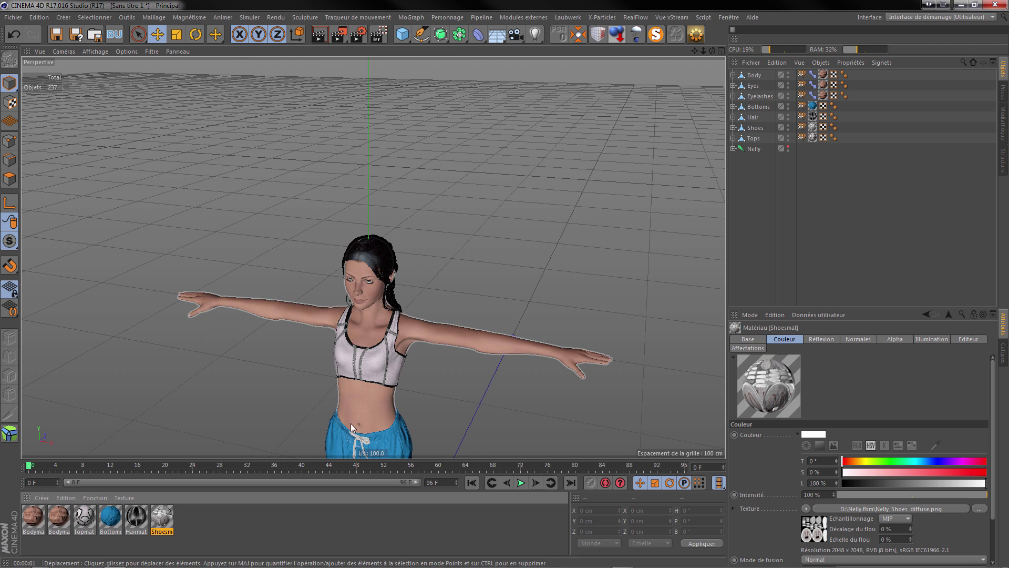
# - Render a close-up of the character's hair and shoulder in the viewport to check the hair transparency
pyautogui.scroll(-3, 412, 253)
pyautogui.scroll(6, 398, 274)
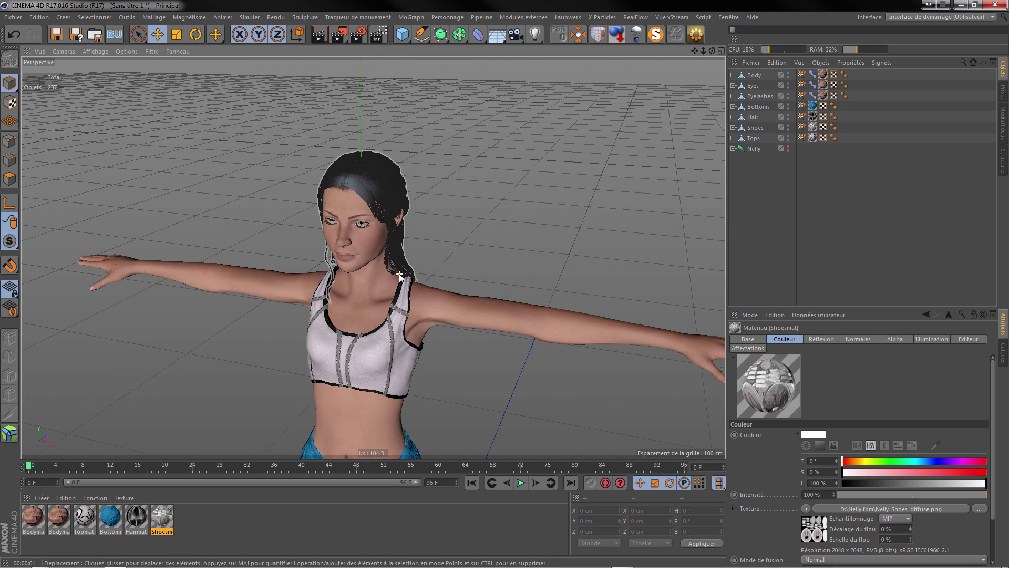
pyautogui.scroll(6, 398, 274)
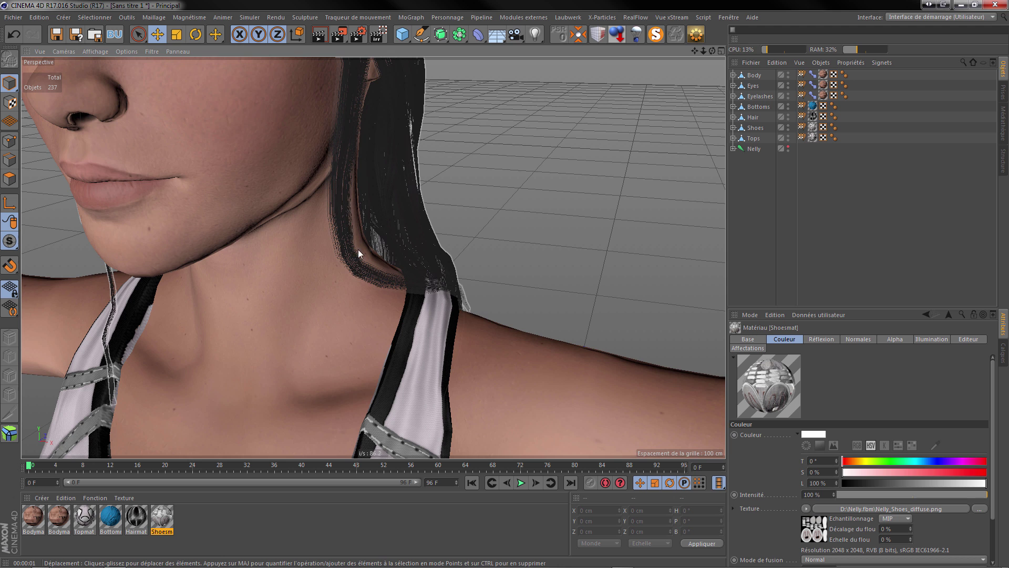
pyautogui.click(318, 34)
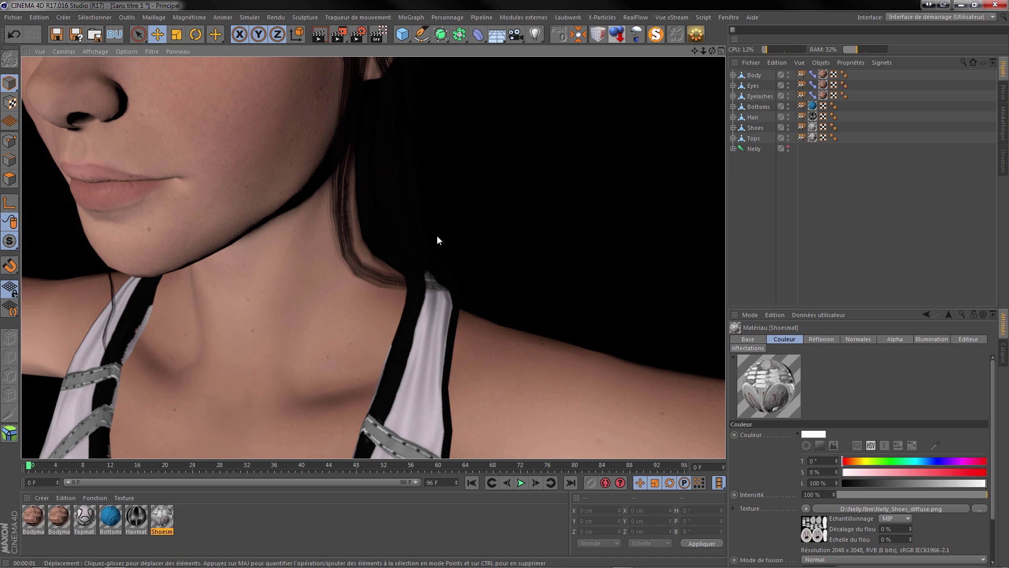
# - Examine the whole textured character in the perspective view, from hair to shoes
pyautogui.scroll(-10, 437, 235)
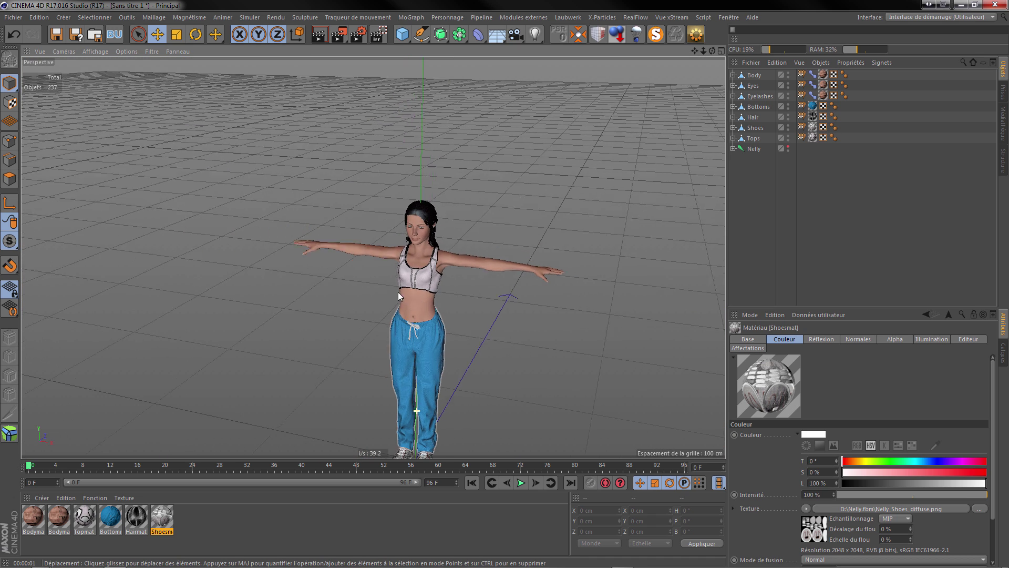
pyautogui.scroll(-3, 392, 274)
pyautogui.scroll(7, 417, 411)
pyautogui.scroll(-5, 388, 179)
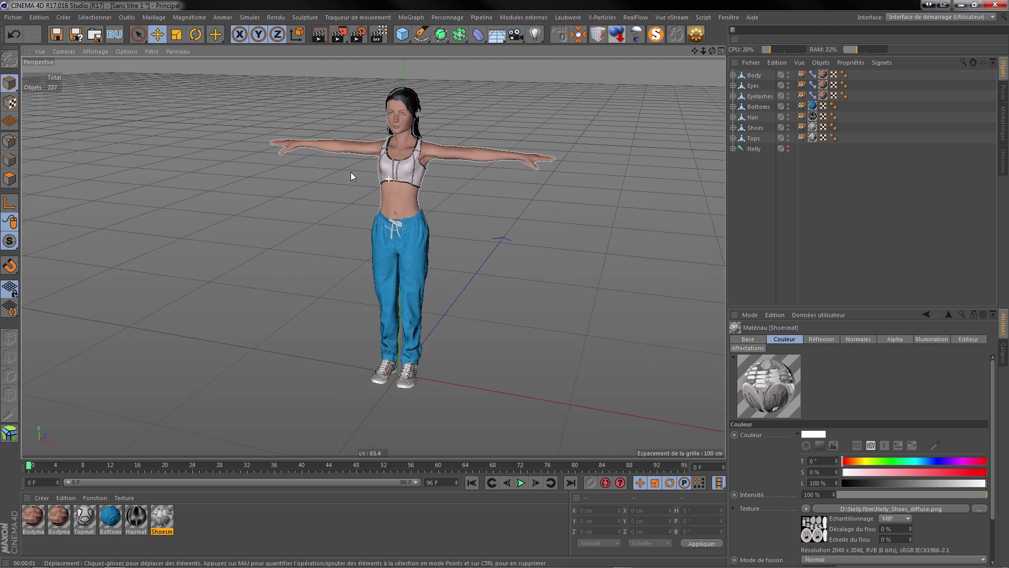
pyautogui.scroll(-2, 390, 181)
pyautogui.scroll(5, 416, 196)
pyautogui.scroll(-4, 348, 212)
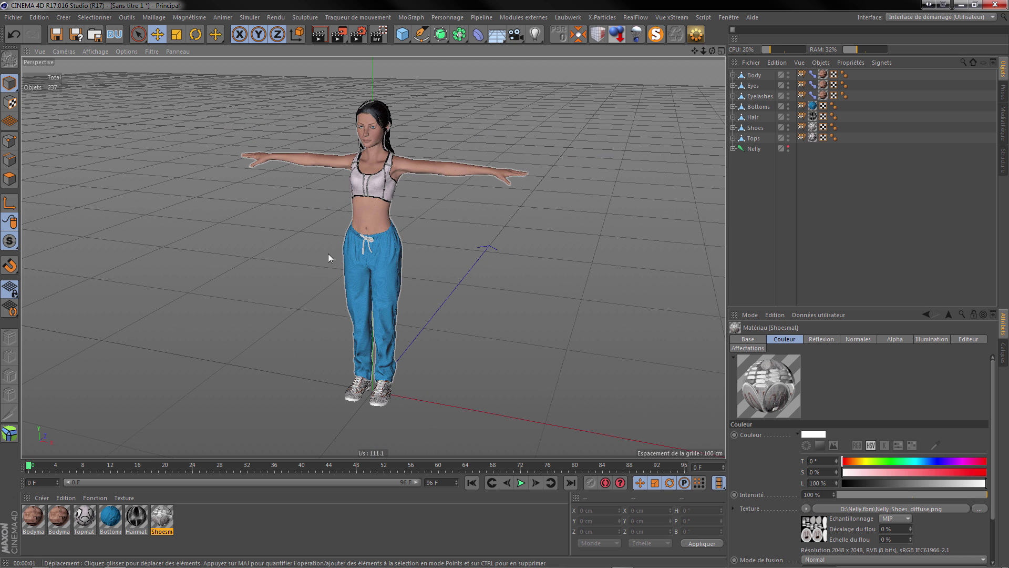
pyautogui.scroll(-3, 361, 214)
pyautogui.scroll(5, 347, 173)
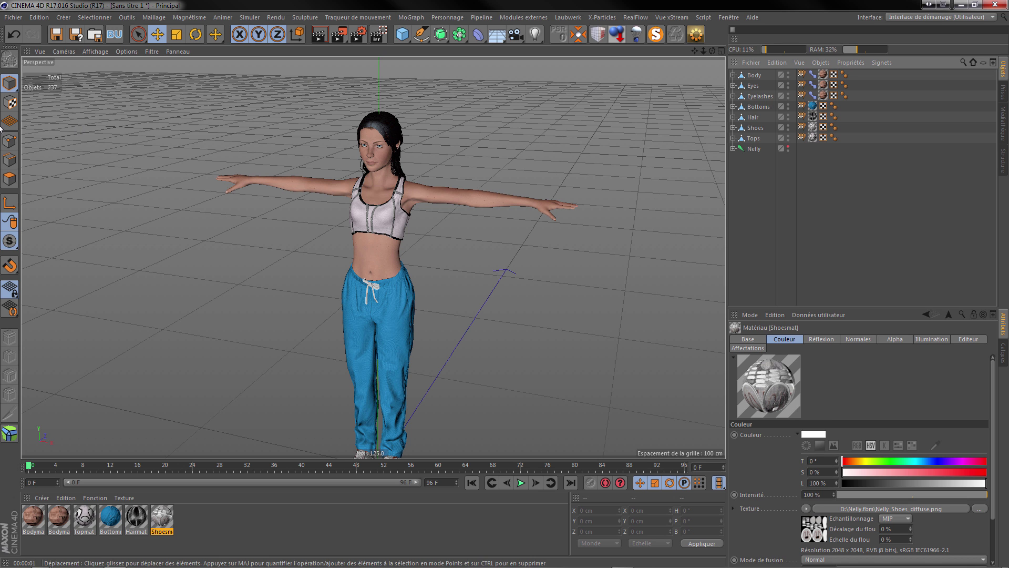
# - Merge idle.fbx from Work (D:) into the scene, keeping the offered FBX import settings
pyautogui.click(14, 17)
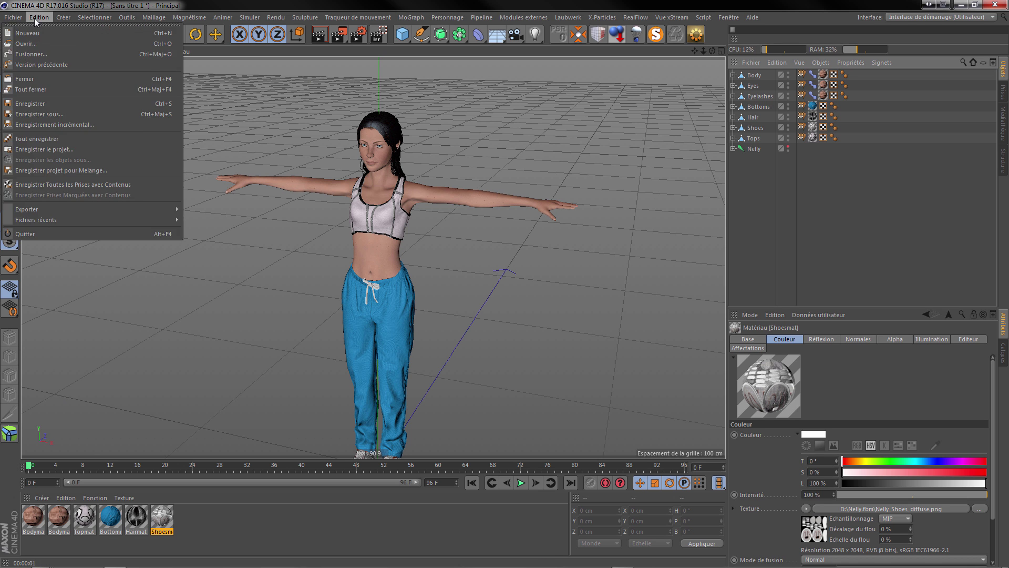
pyautogui.click(31, 55)
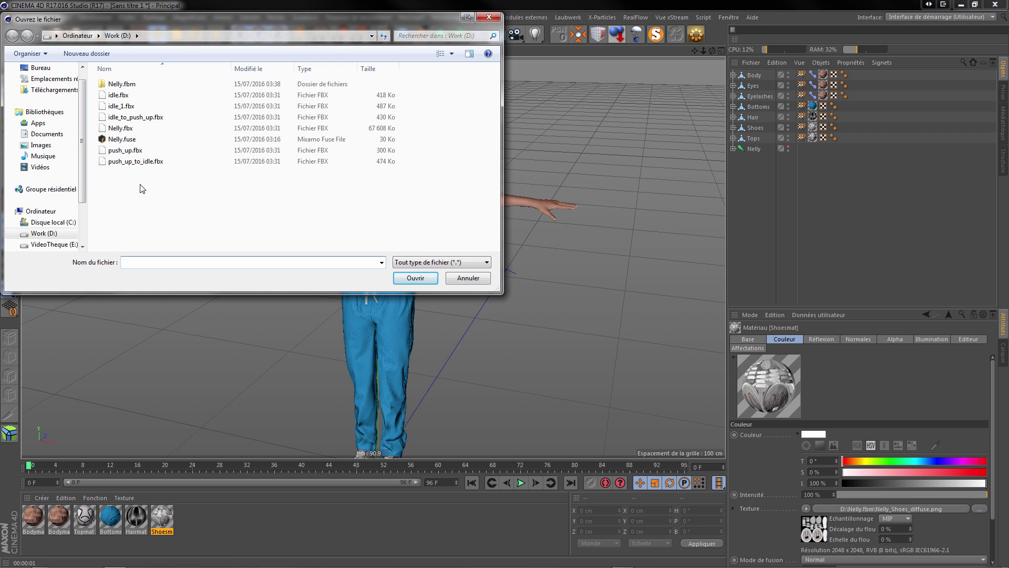
pyautogui.click(118, 97)
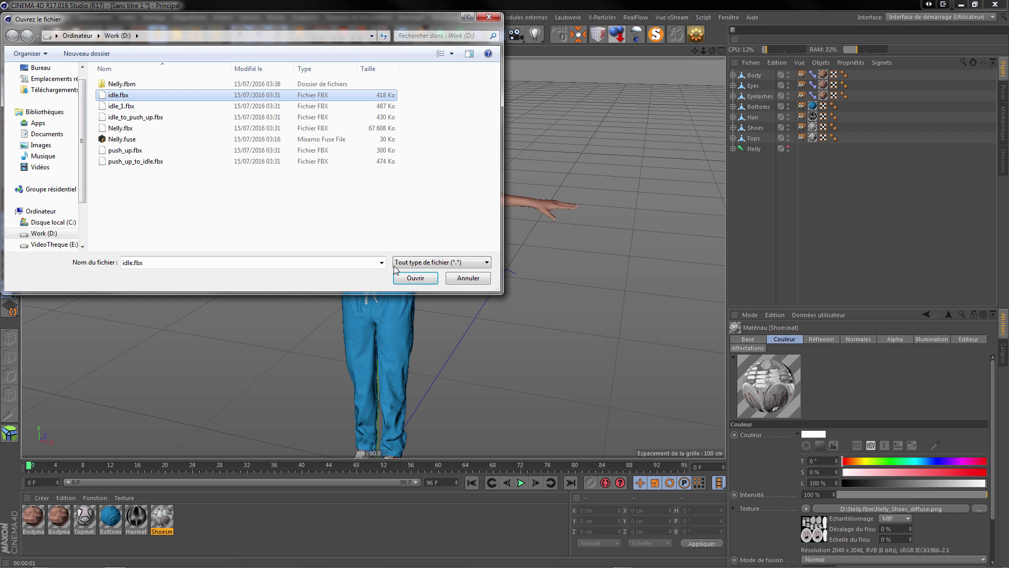
pyautogui.click(414, 277)
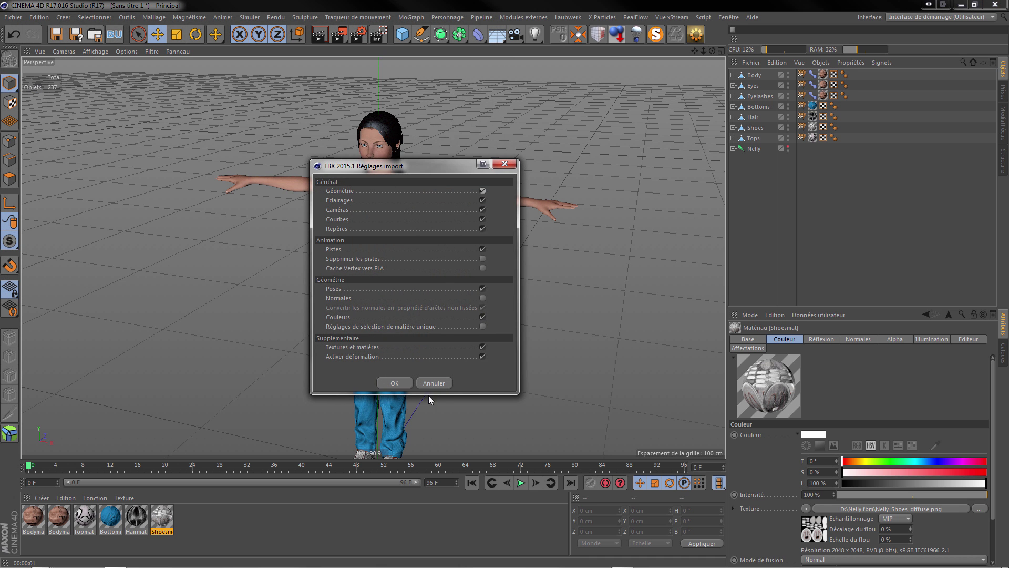
pyautogui.click(402, 383)
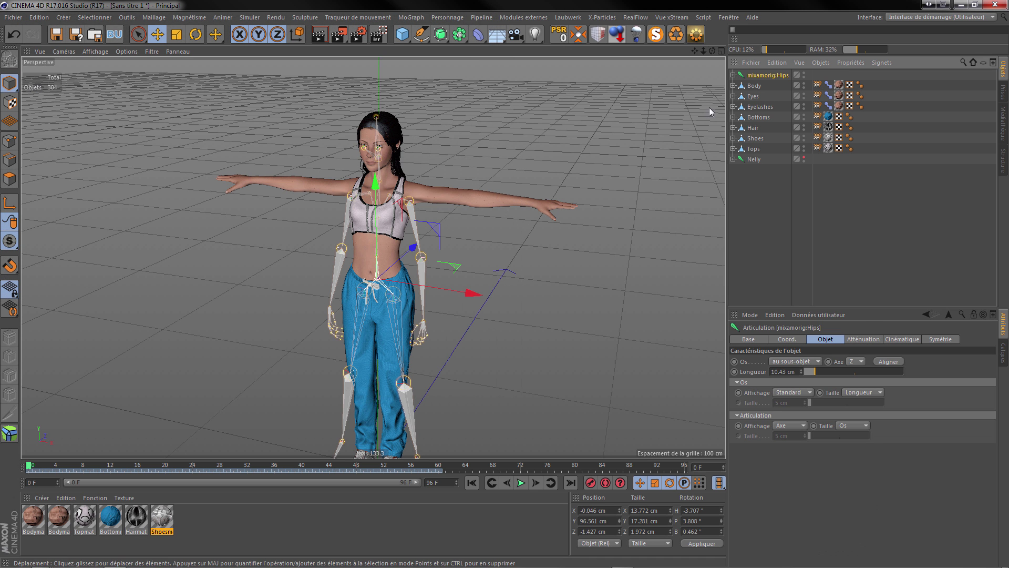
# - Rename the imported mixamorig:Hips joint as 1 and move it below Nelly in the object hierarchy
pyautogui.doubleClick(771, 74)
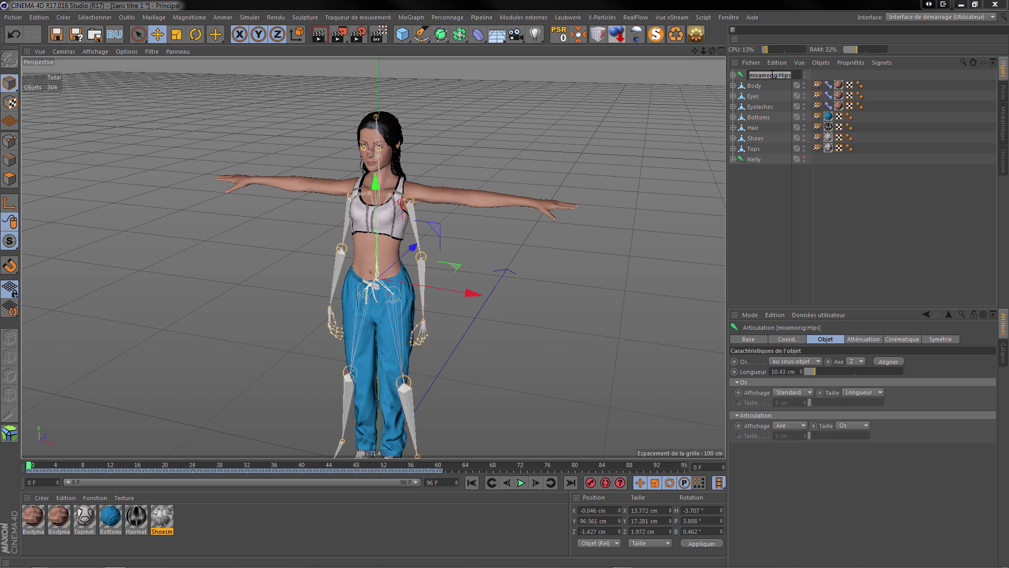
pyautogui.write('1')
pyautogui.press('Return')
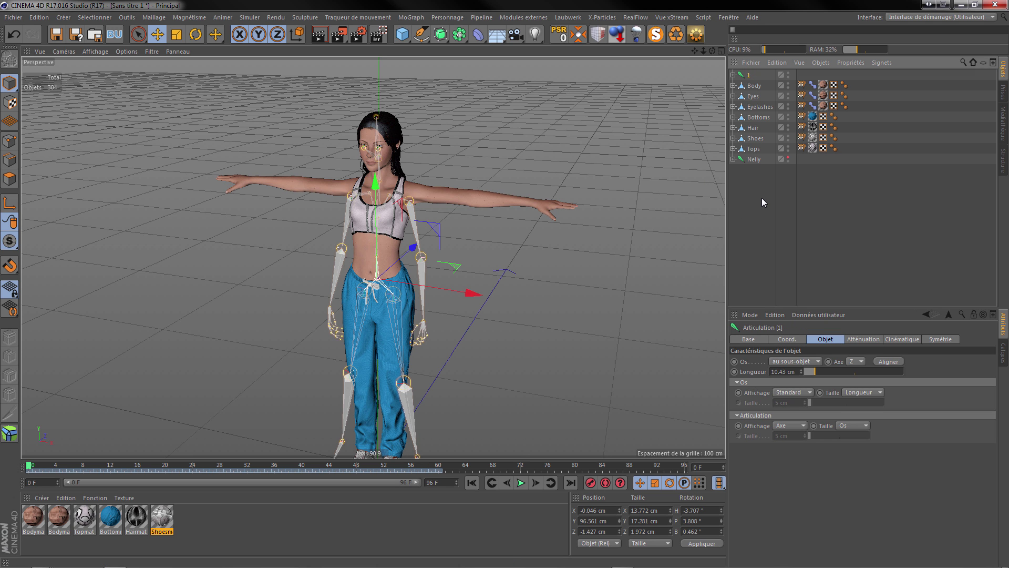
pyautogui.moveTo(758, 132); pyautogui.dragTo(754, 177)
pyautogui.click(750, 197)
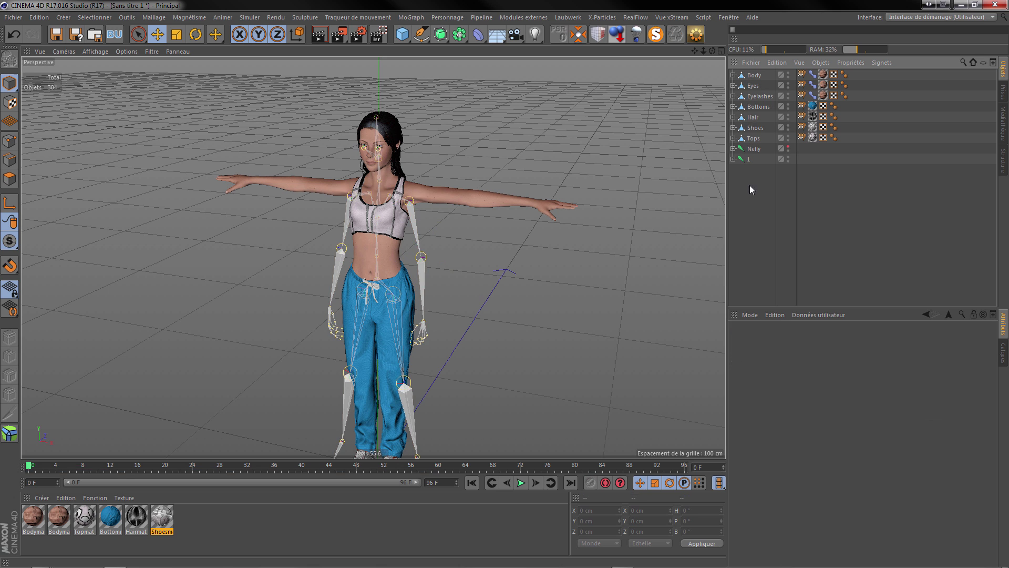
# - Make the Nelly joint hierarchy visible in the viewport and select joint 1
pyautogui.click(757, 149)
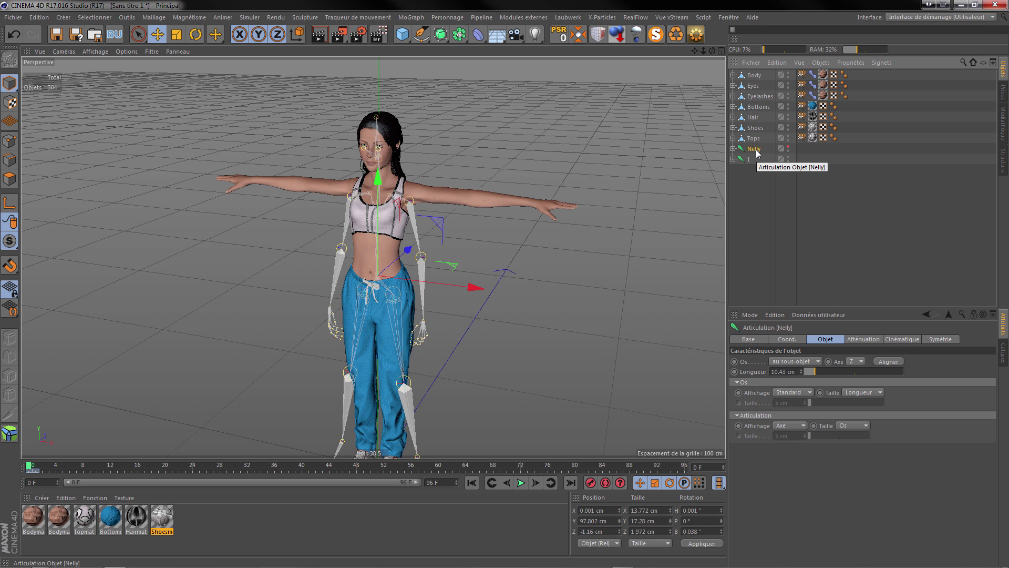
pyautogui.click(748, 159)
pyautogui.click(788, 147)
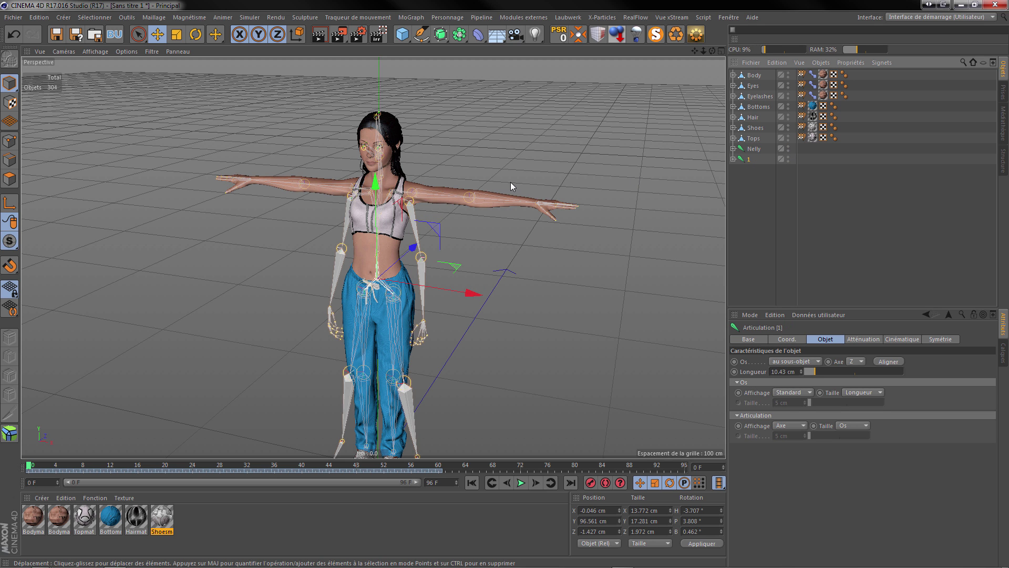
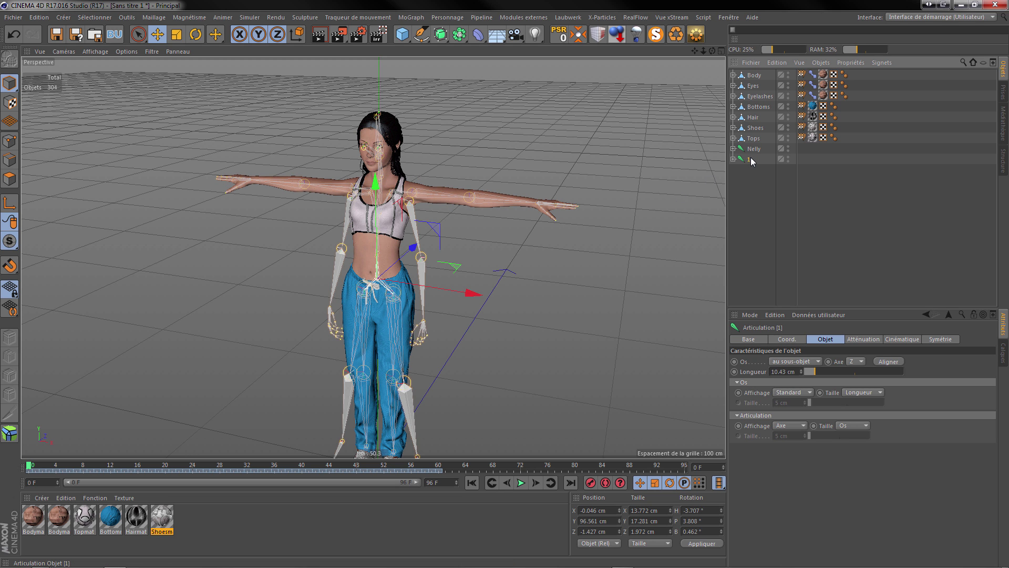
# - Play the imported idle animation on skeleton 1, stop it, and return to the first frame
pyautogui.click(521, 482)
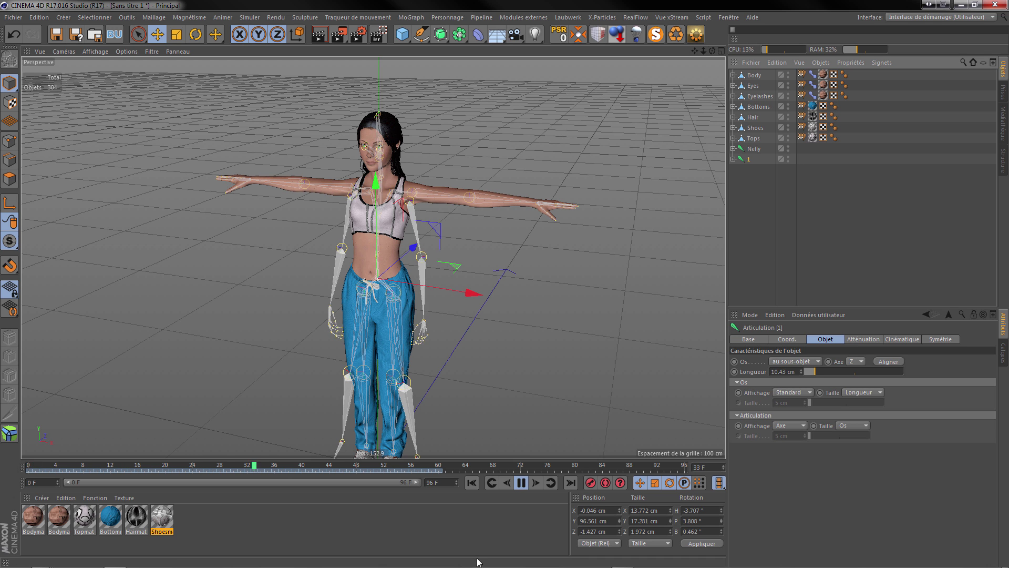
pyautogui.click(521, 482)
pyautogui.click(472, 482)
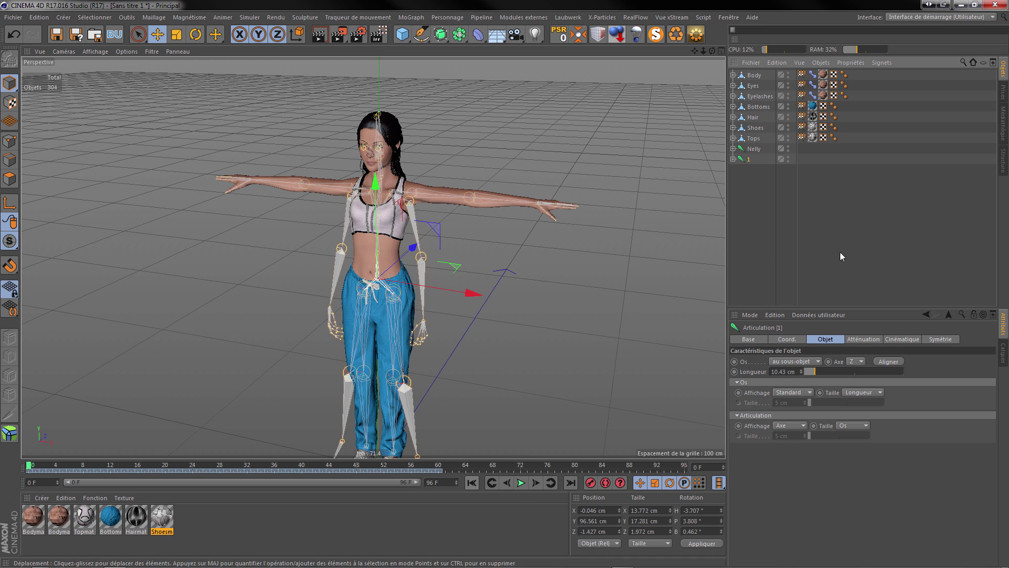
# - Add a Changer la cible (retarget) character tag to the Nelly joint
pyautogui.rightClick(766, 151)
pyautogui.moveTo(768, 152)
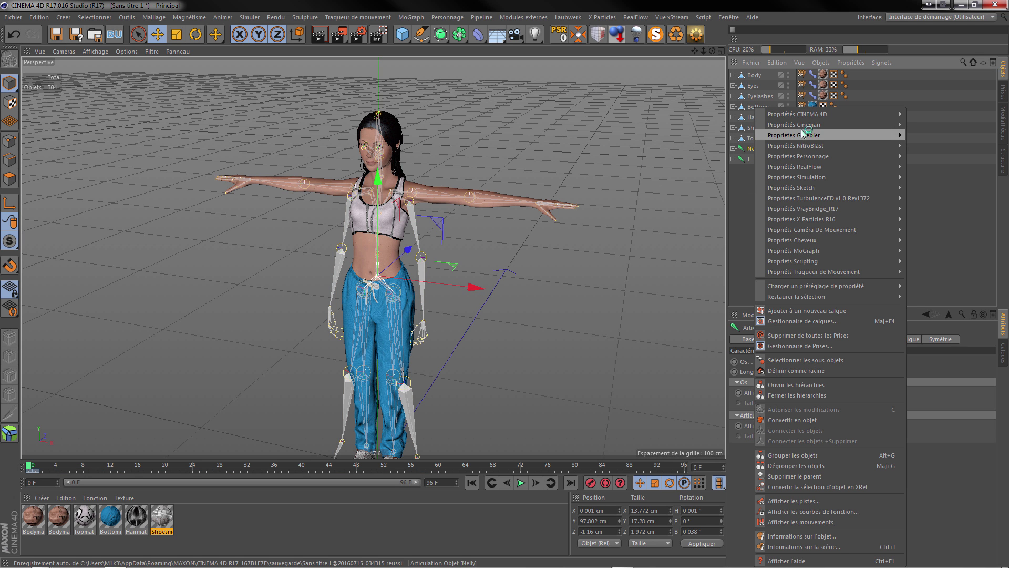
pyautogui.moveTo(888, 155)
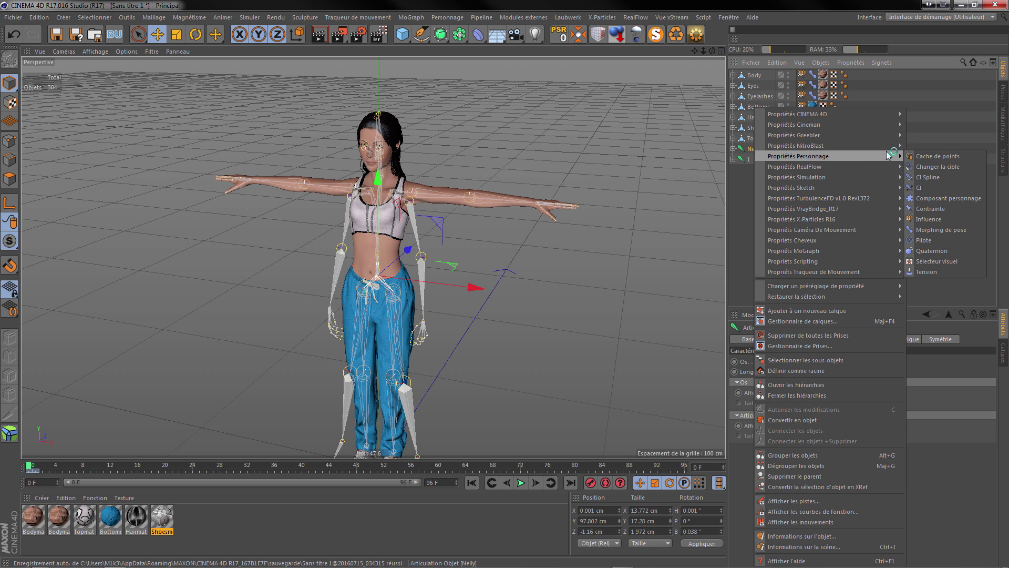
pyautogui.click(940, 166)
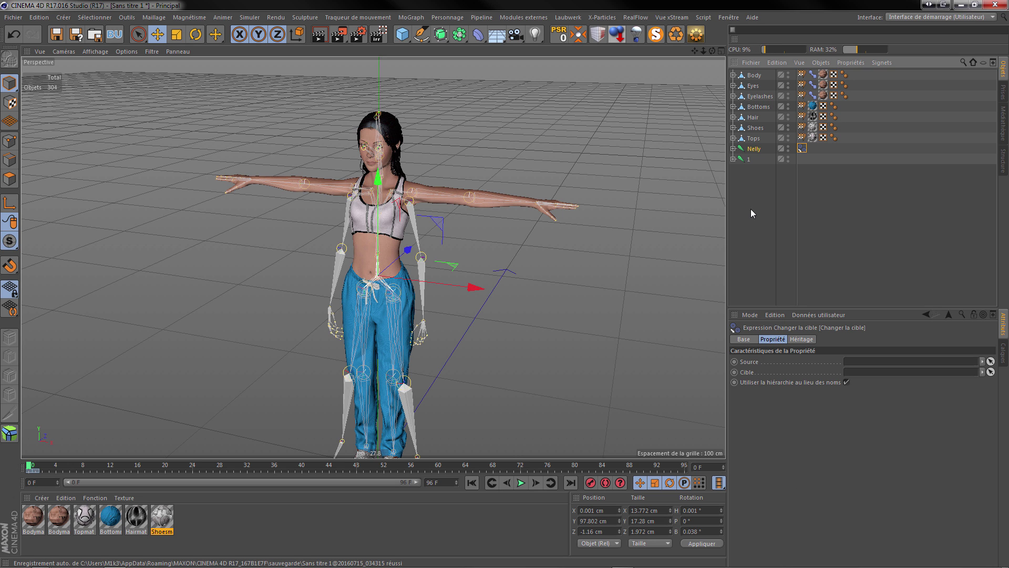
# - Set Nelly as the target and joint 1 as the source in the Changer la cible tag
pyautogui.moveTo(752, 149); pyautogui.dragTo(863, 374)
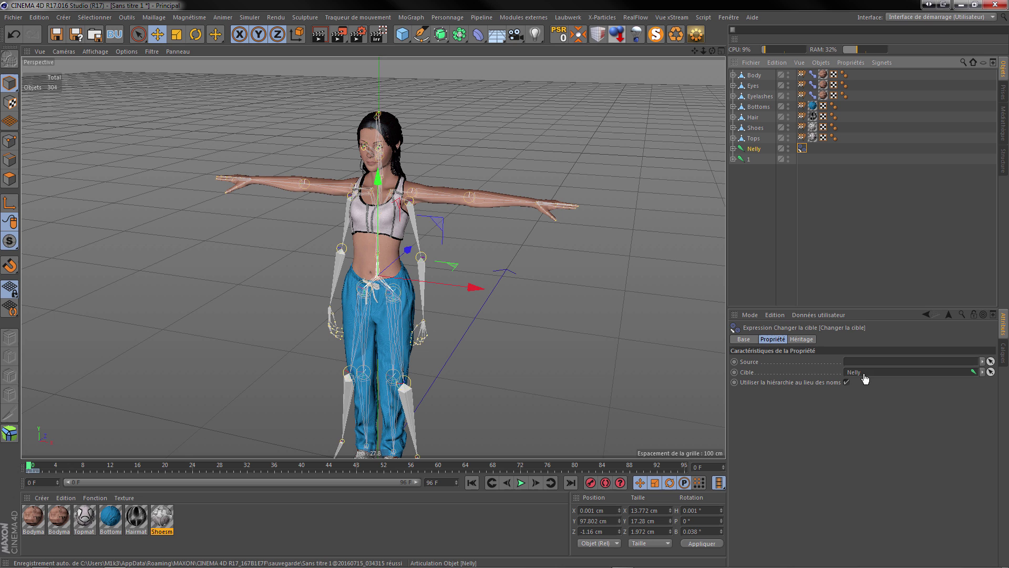
pyautogui.click(749, 160)
pyautogui.moveTo(748, 159); pyautogui.dragTo(856, 362)
pyautogui.click(802, 149)
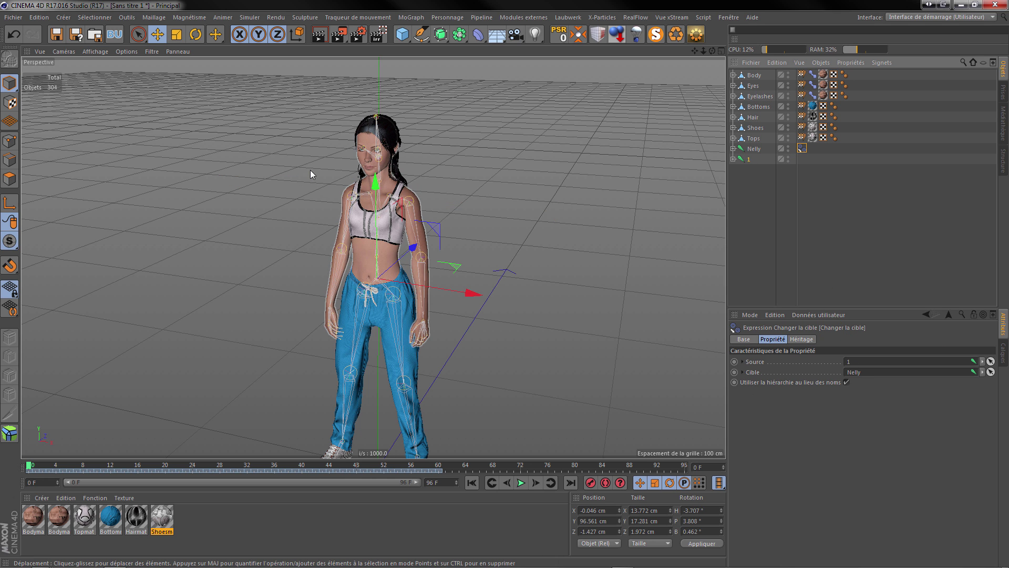
# - Hide the Nelly and 1 joint hierarchies in the viewport and clear the selection
pyautogui.keyDown('alt'); pyautogui.moveTo(423, 294); pyautogui.dragTo(431, 276, button='middle'); pyautogui.keyUp('alt')
pyautogui.scroll(-4, 431, 277)
pyautogui.scroll(3, 351, 270)
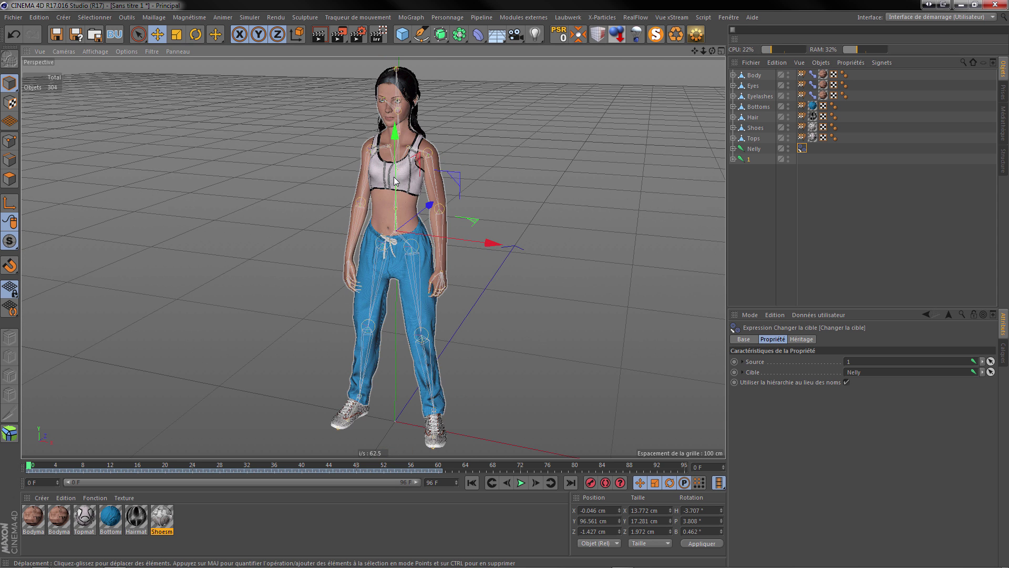
pyautogui.scroll(-1, 351, 269)
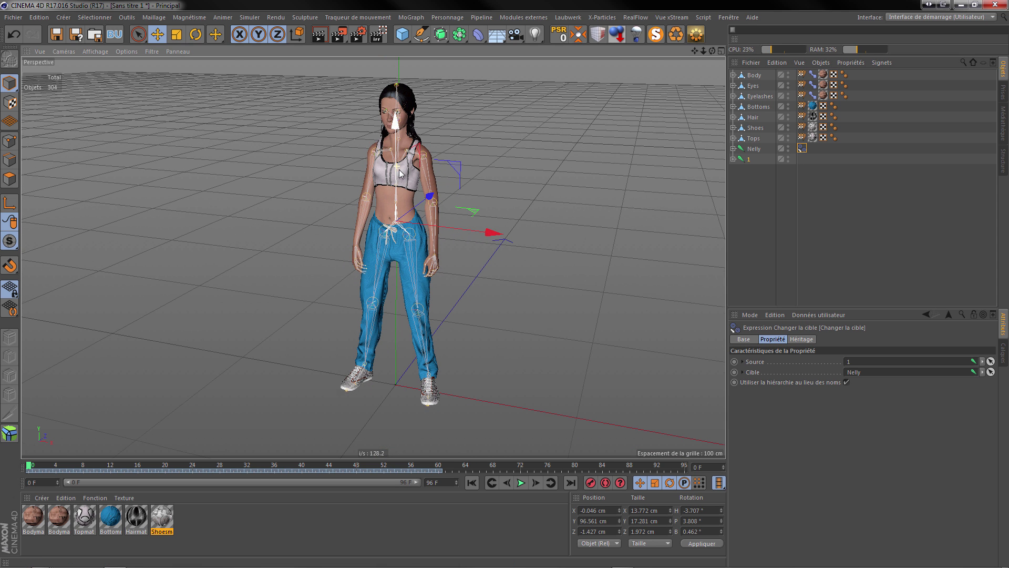
pyautogui.click(788, 147)
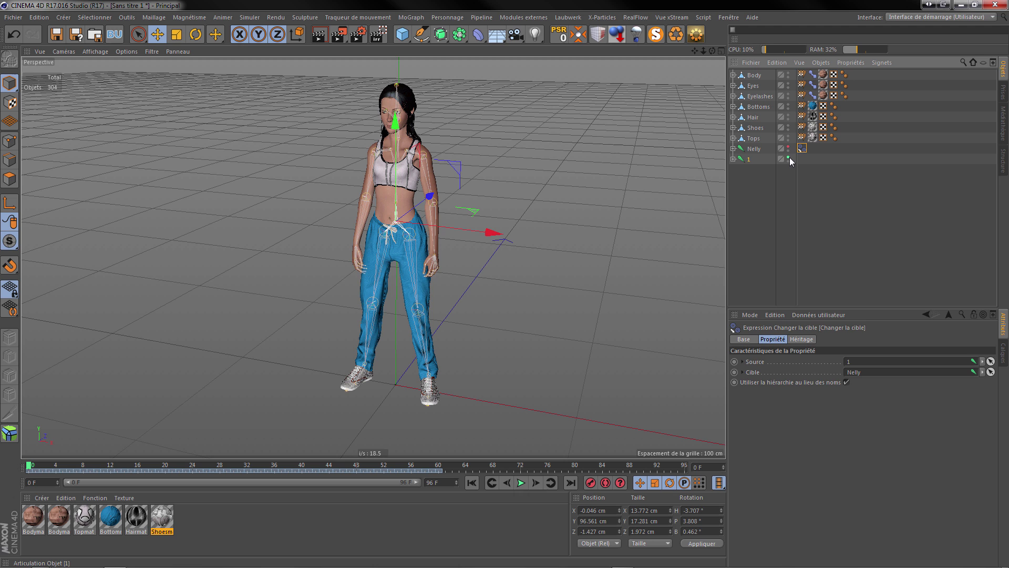
pyautogui.click(788, 158)
pyautogui.click(753, 226)
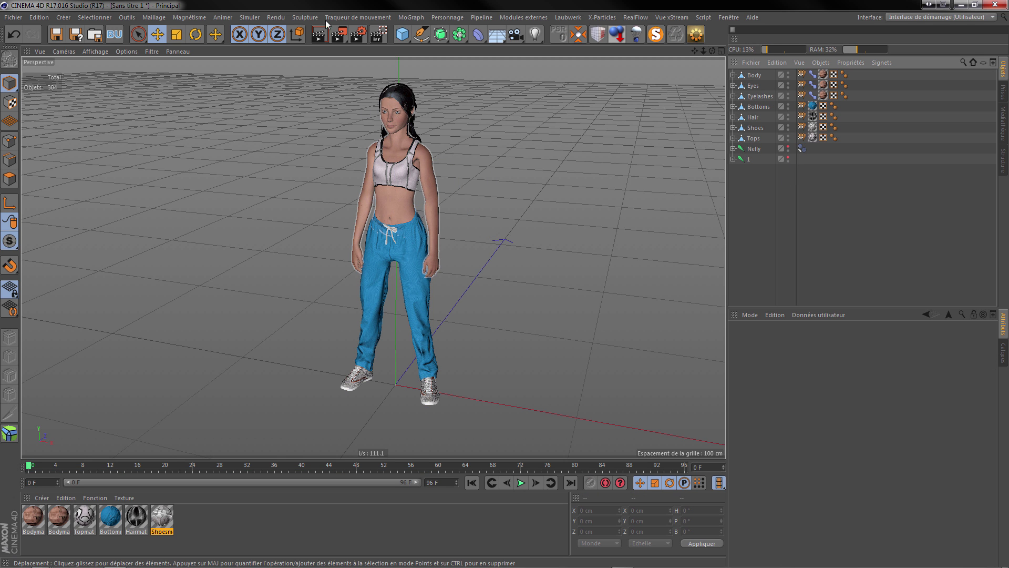
# - Render the active view, play the retargeted idle animation, stop it, and return to the first frame
pyautogui.click(318, 34)
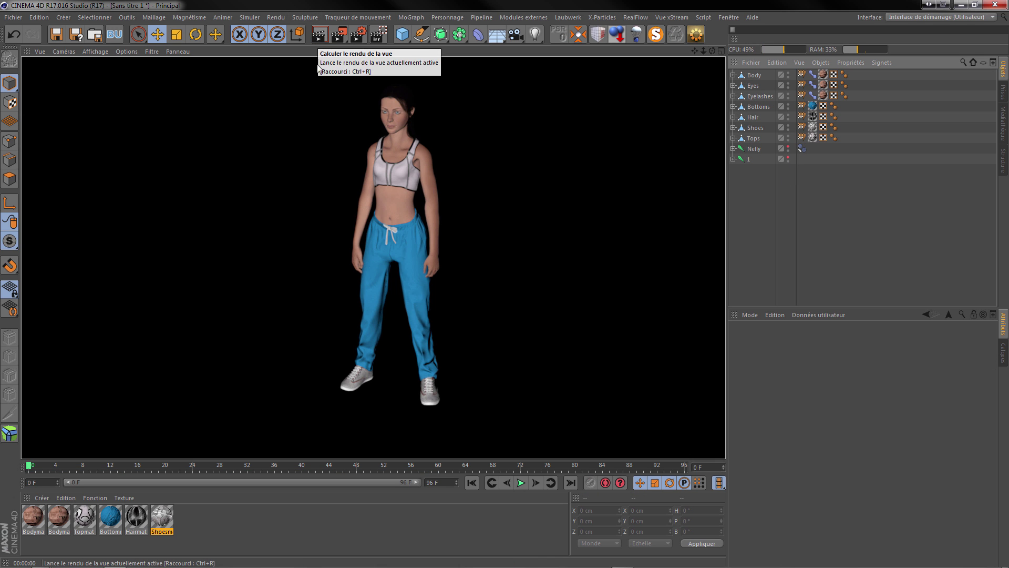
pyautogui.click(521, 482)
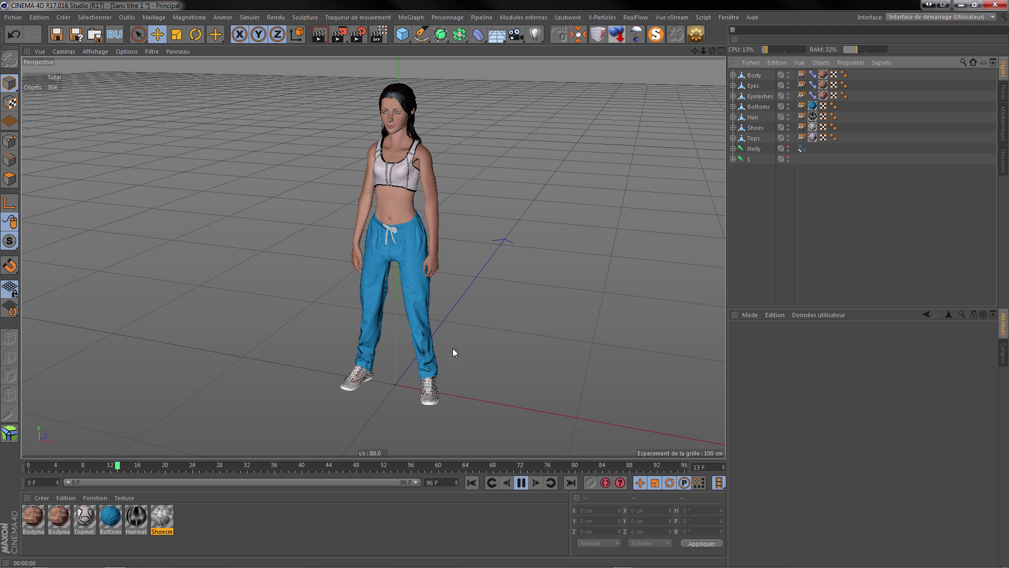
pyautogui.click(520, 483)
pyautogui.click(472, 483)
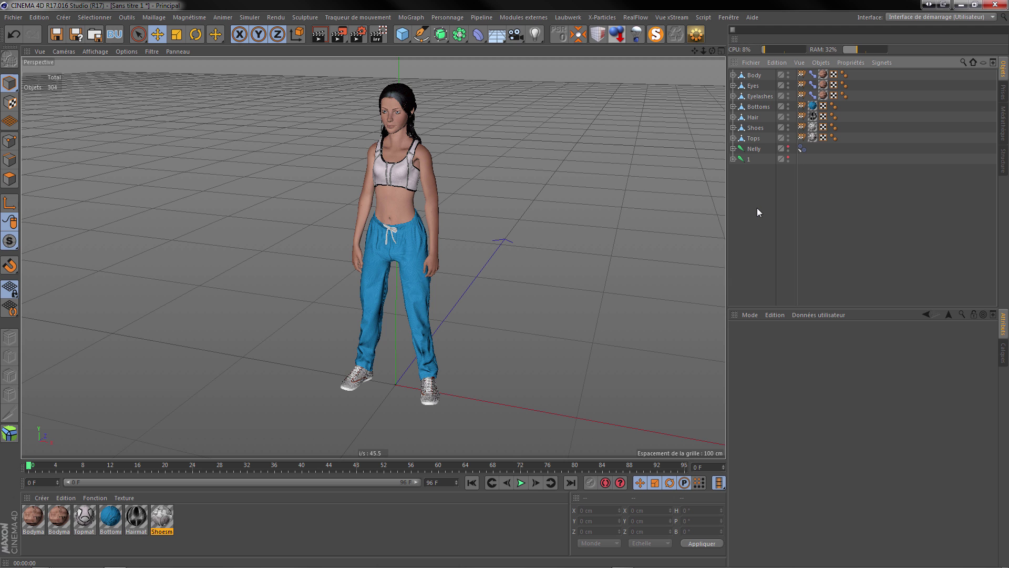
# - Merge idle_to_push_up.fbx from Work (D:) into the scene, keeping the offered FBX import settings
pyautogui.click(18, 17)
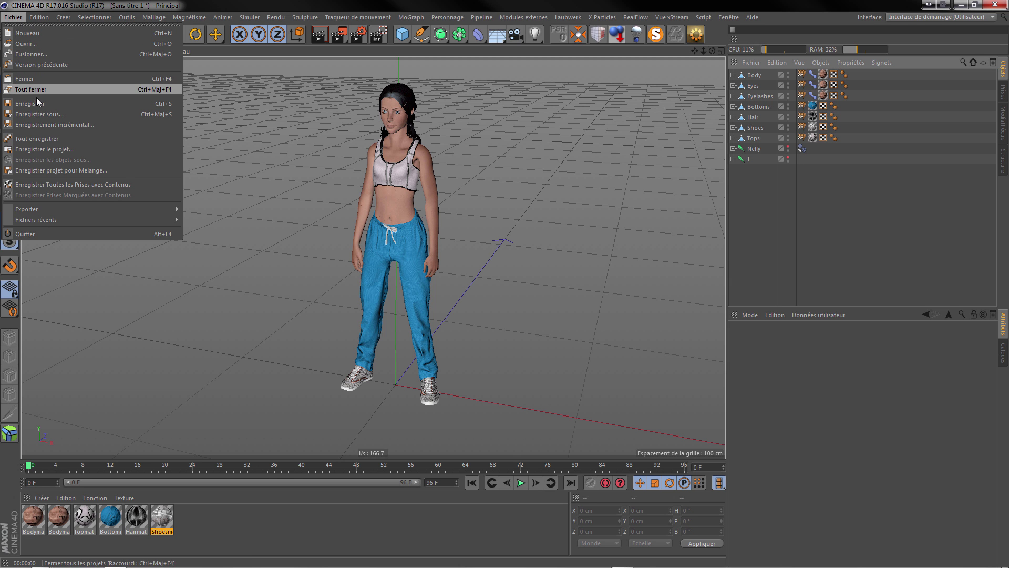
pyautogui.click(31, 55)
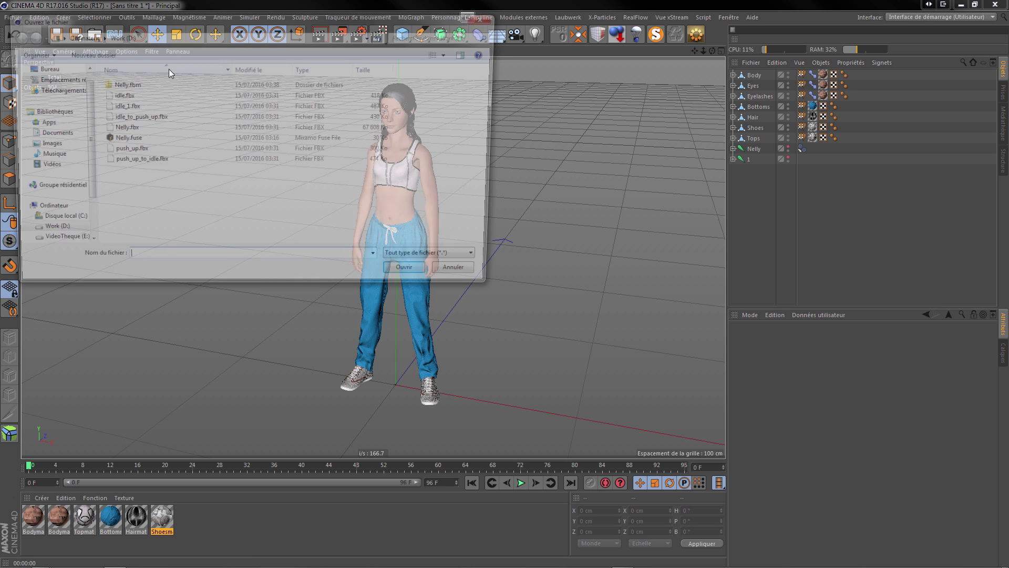
pyautogui.click(131, 117)
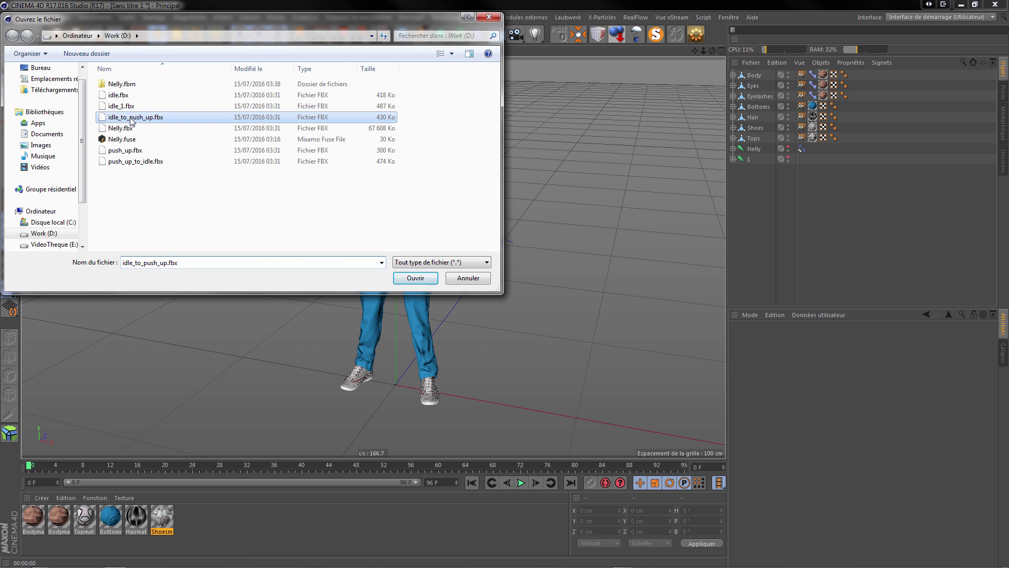
pyautogui.click(416, 279)
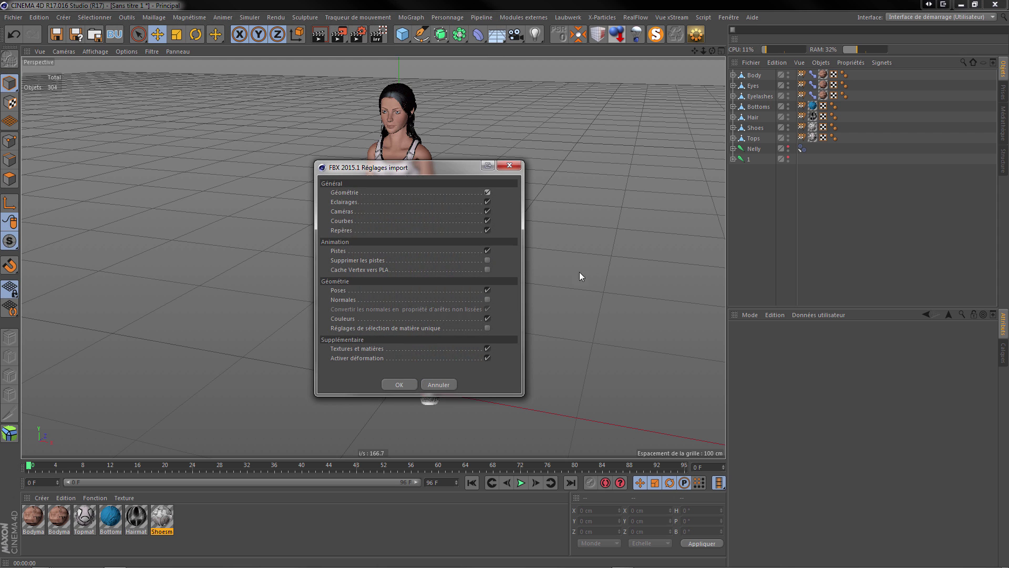
pyautogui.click(398, 384)
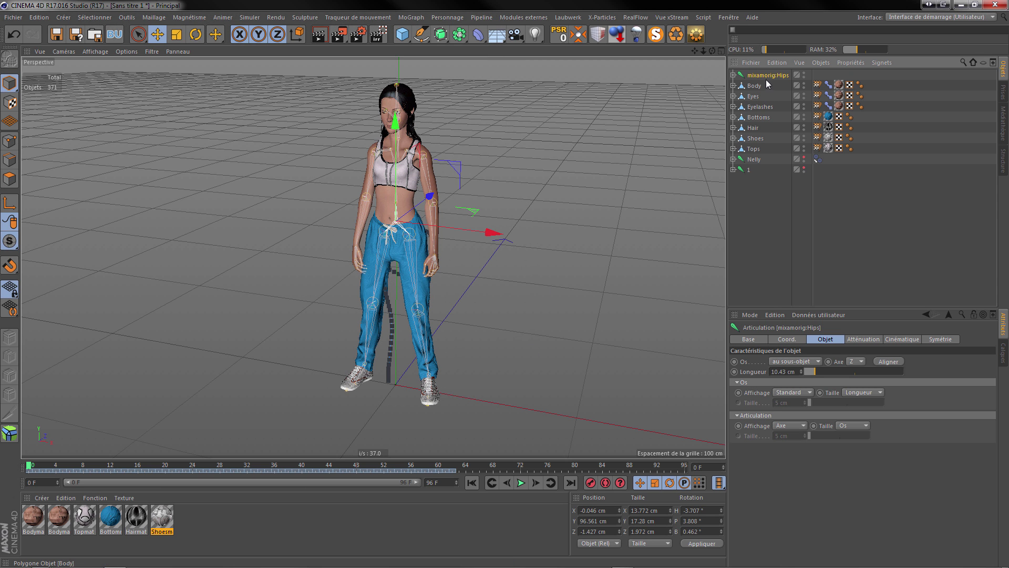
# - Rename the imported mixamorig:Hips joint as 2 and move it below 1 in the object hierarchy
pyautogui.doubleClick(768, 75)
pyautogui.write('2')
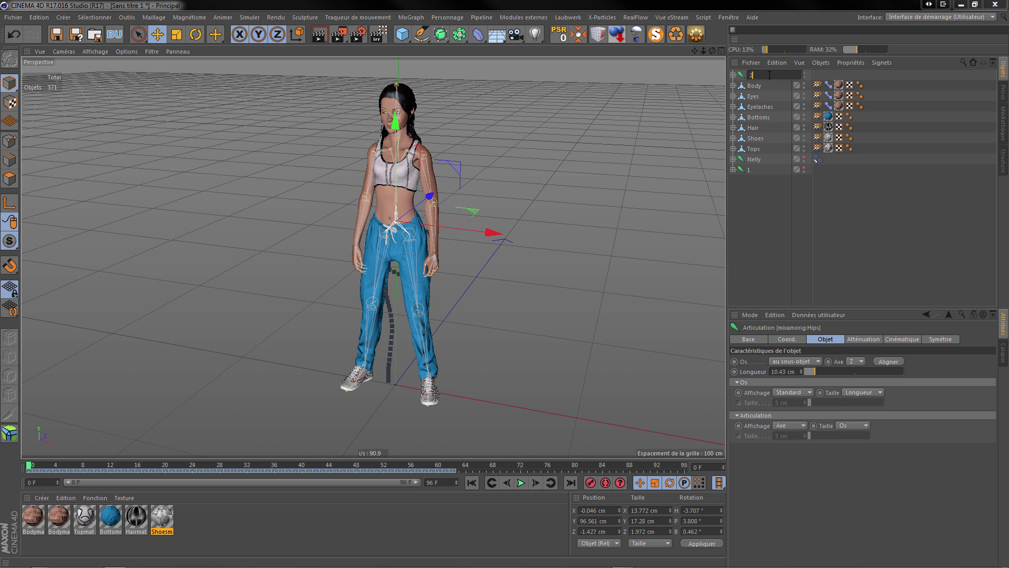
pyautogui.press('Return')
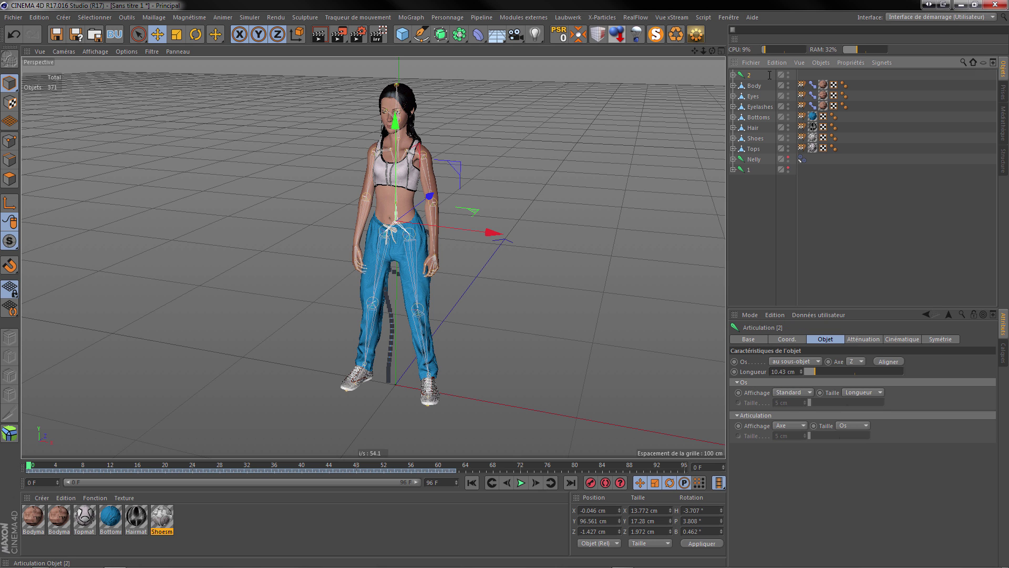
pyautogui.click(752, 192)
pyautogui.moveTo(750, 75); pyautogui.dragTo(748, 185)
pyautogui.click(748, 185)
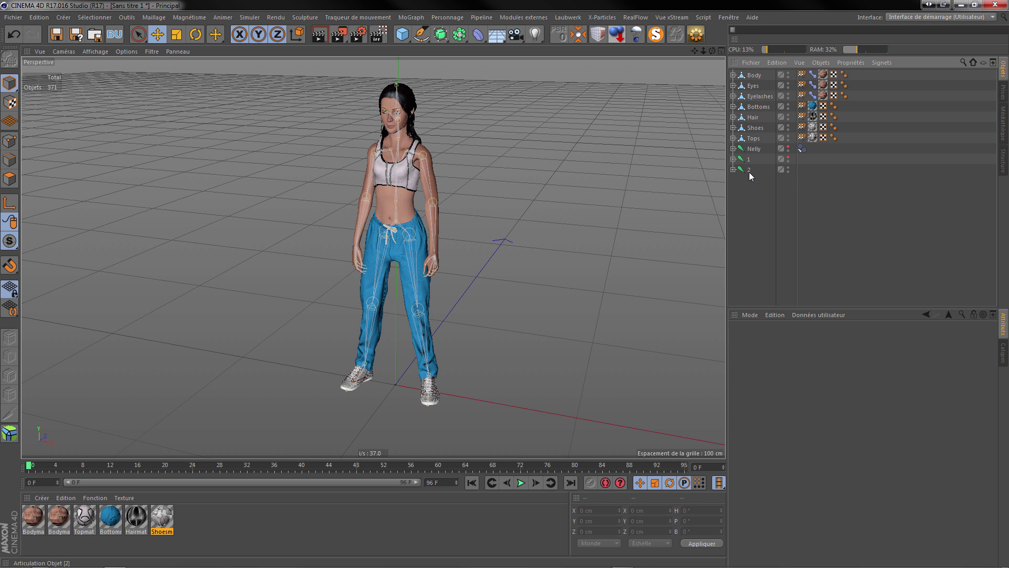
# - Play the idle-to-push-up animation on skeleton 2, stop it, and return to the first frame
pyautogui.click(746, 171)
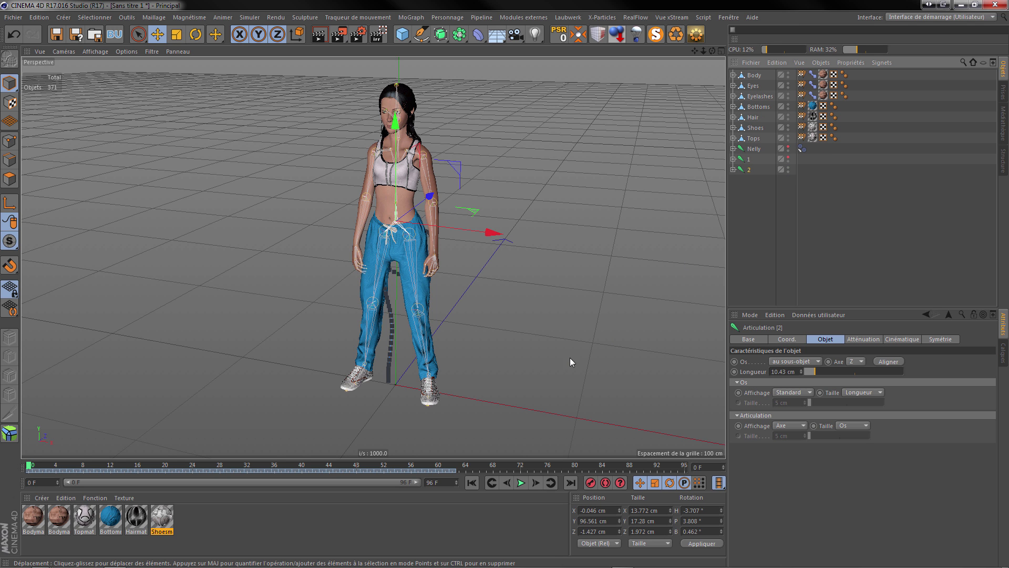
pyautogui.click(521, 482)
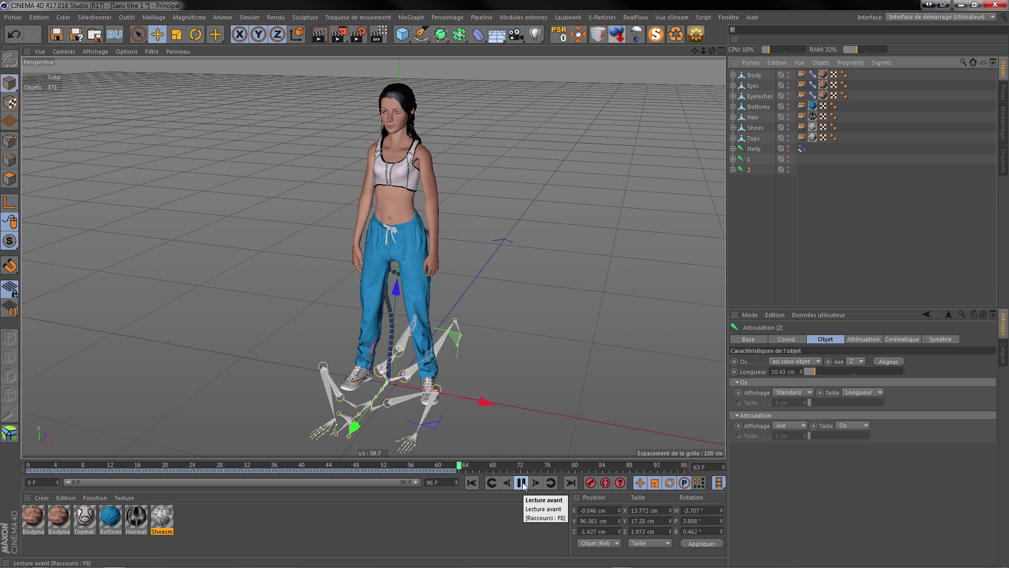
pyautogui.click(521, 483)
pyautogui.click(471, 483)
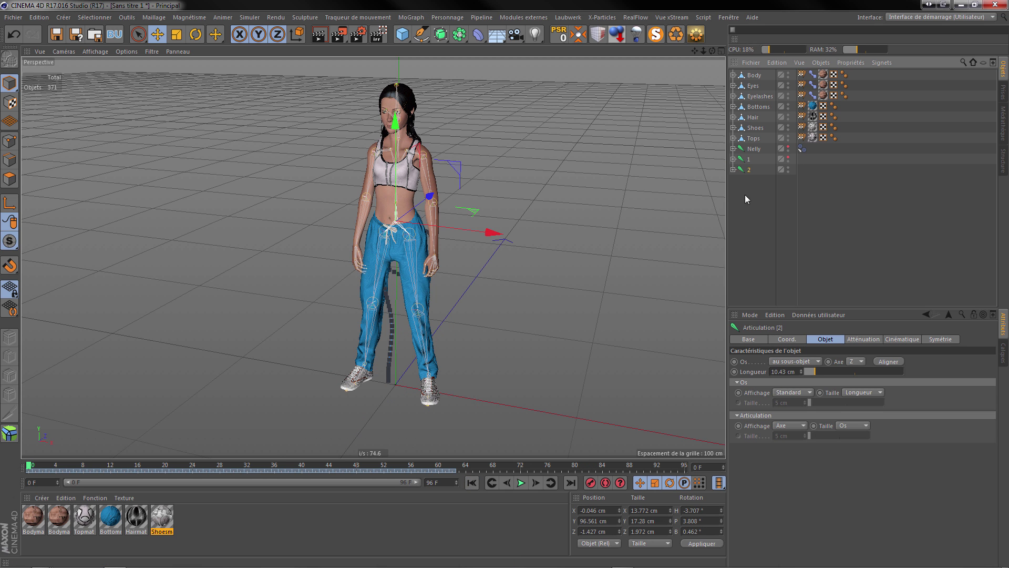
# - Clear the object selection and switch the interface layout to Animation
pyautogui.click(752, 206)
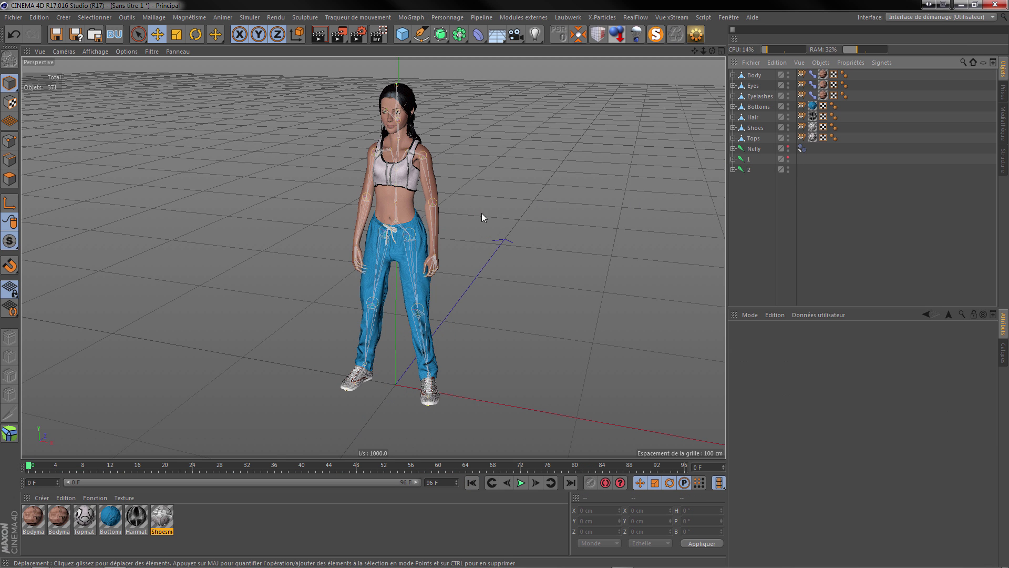
pyautogui.click(990, 17)
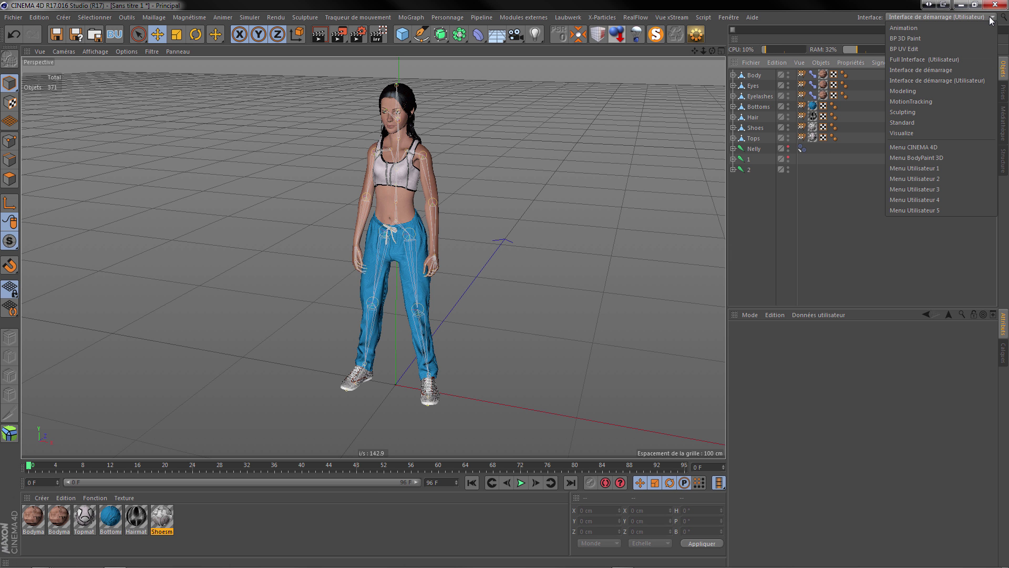
pyautogui.click(913, 27)
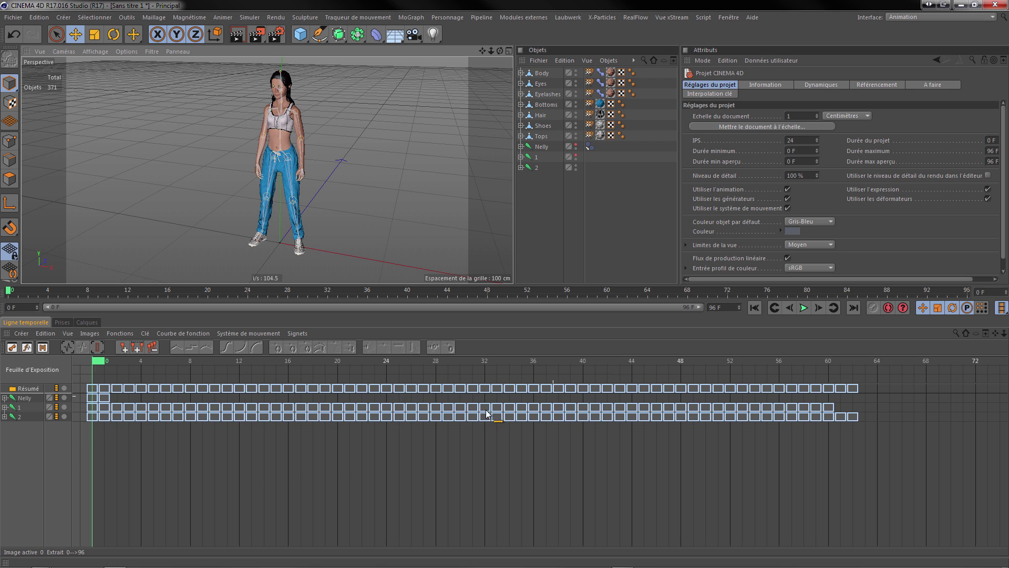
# - Shift all of skeleton 2's keys in the timeline to start at frame 61, right after skeleton 1's last key
pyautogui.click(24, 397)
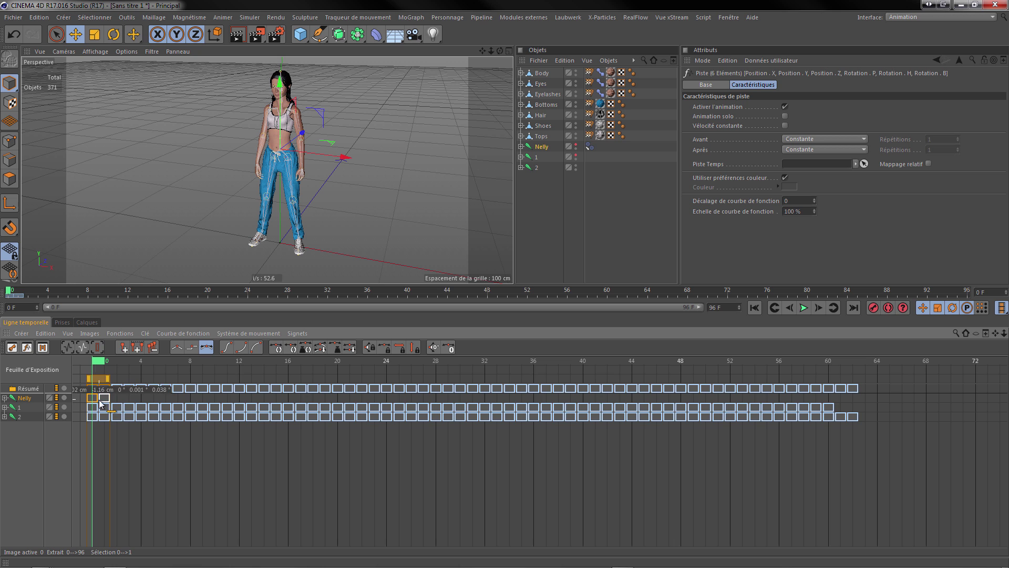
pyautogui.click(17, 409)
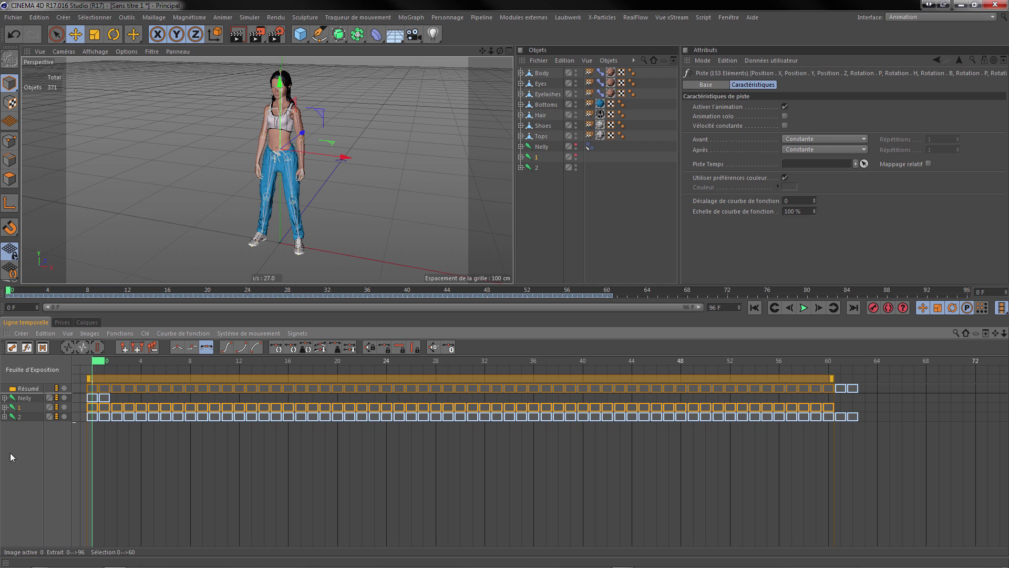
pyautogui.click(342, 480)
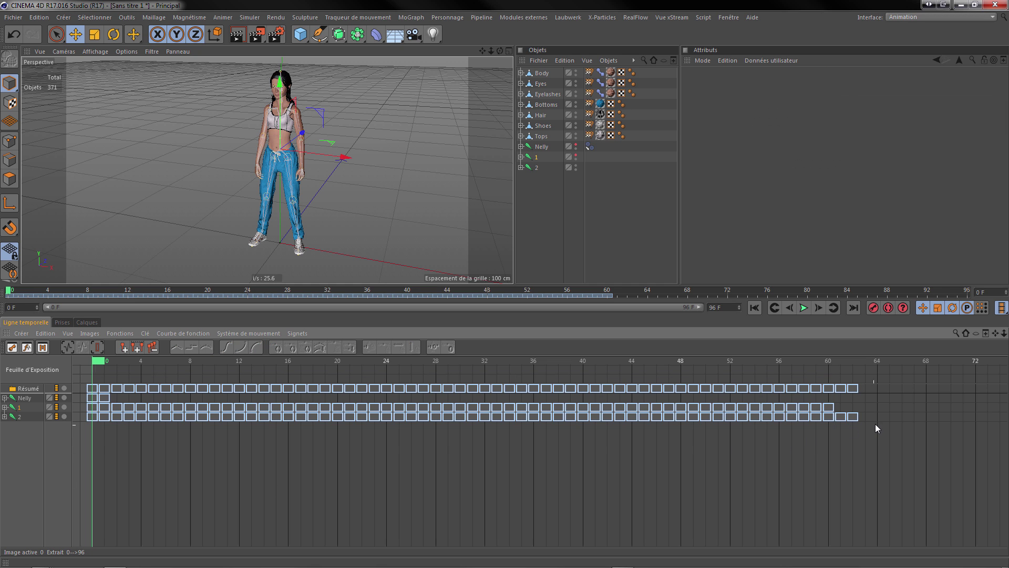
pyautogui.moveTo(882, 415); pyautogui.dragTo(843, 419)
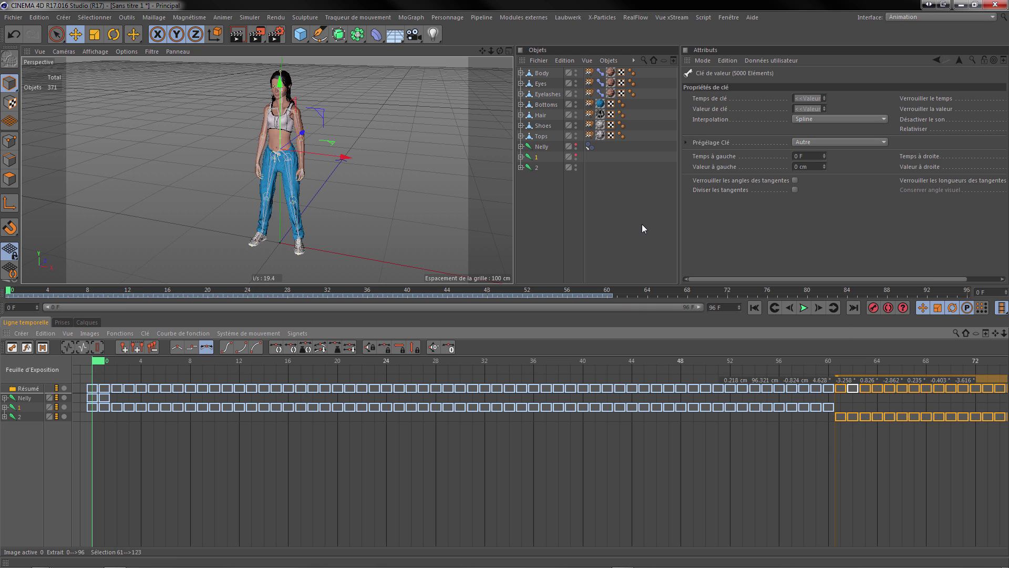
# - Deselect the objects, play the animation with the shifted keys, and pause it
pyautogui.click(625, 223)
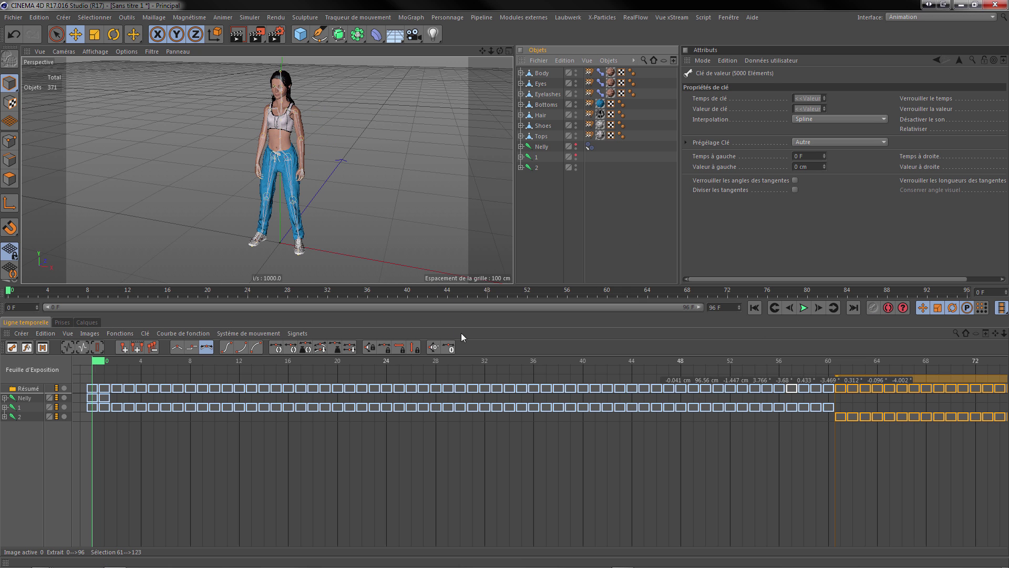
pyautogui.click(804, 308)
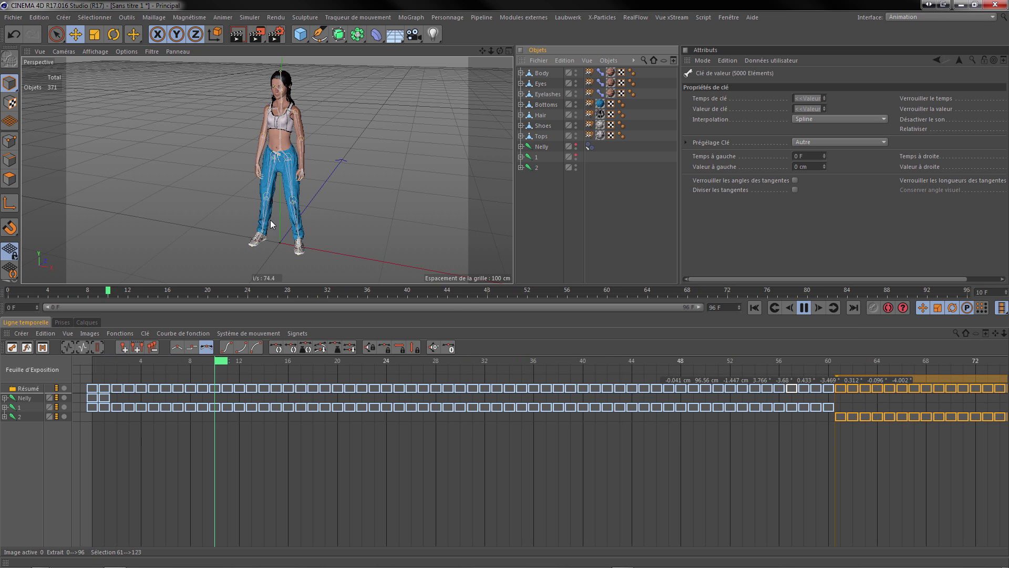
pyautogui.click(805, 308)
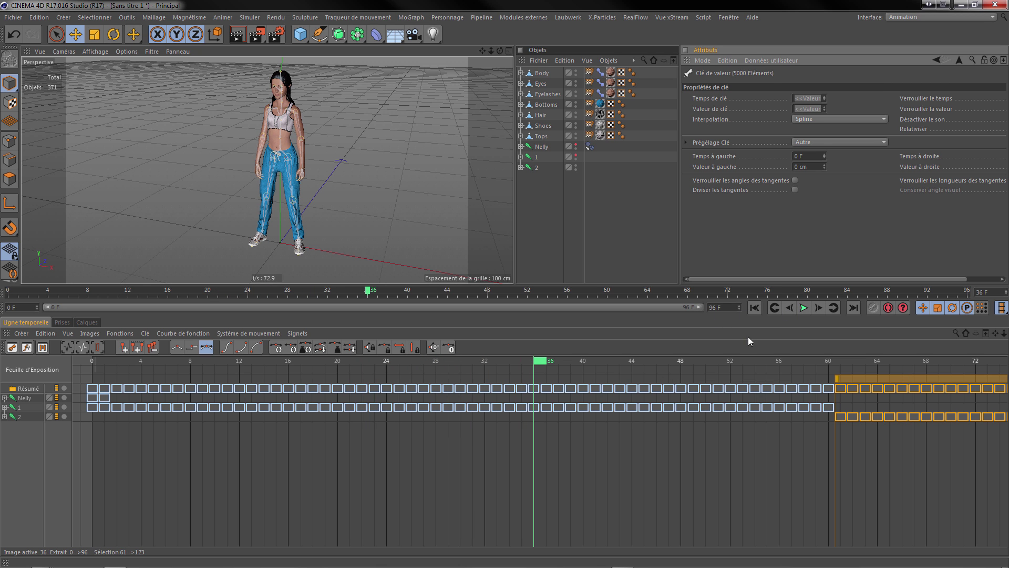
# - Set the project's end frame to 500 F
pyautogui.click(725, 308)
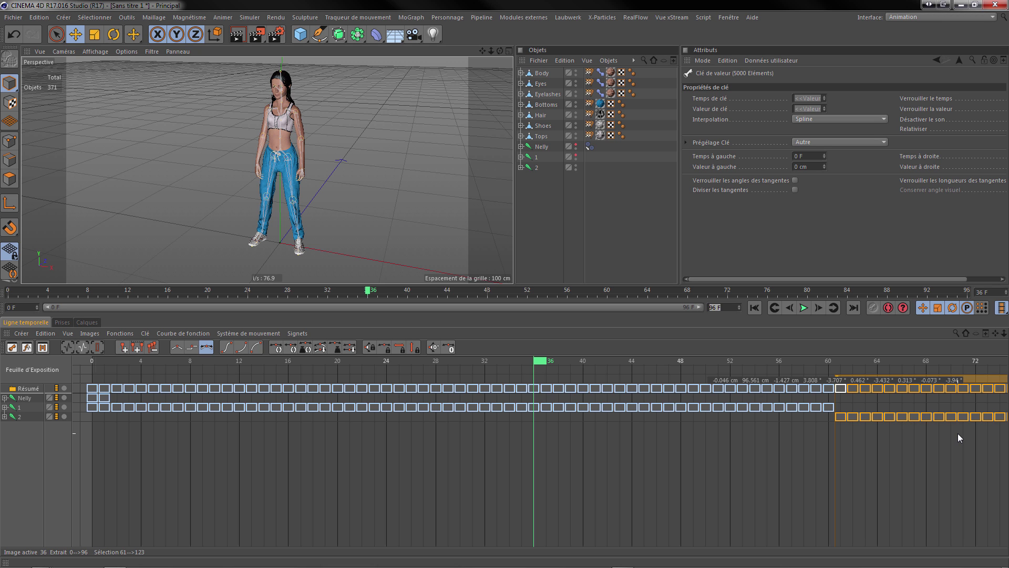
pyautogui.press('Return')
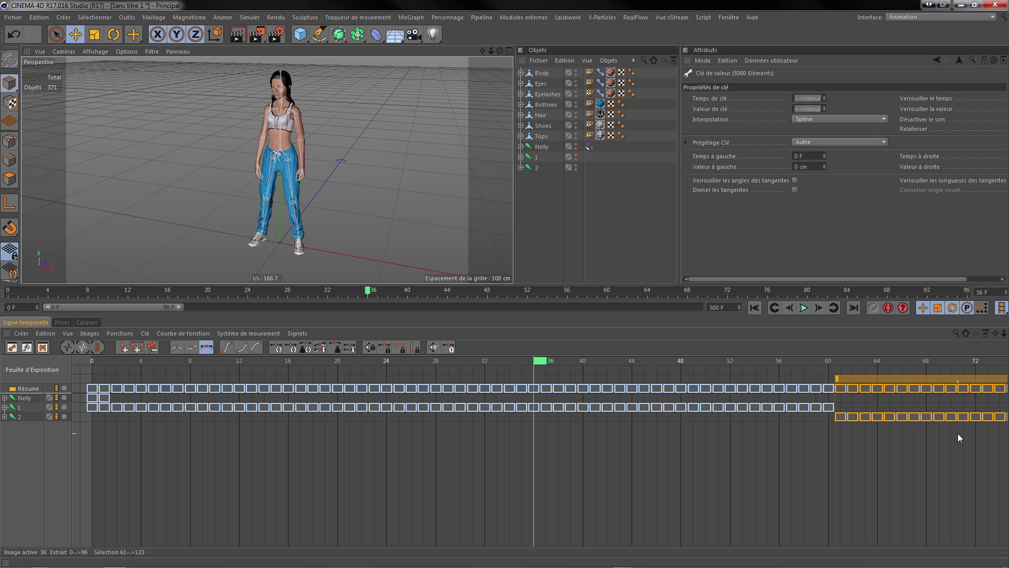
# - Extend the preview range to 500 F and keyframe the Source of Nelly's retargeting tag with skeleton 1 at frame 60
pyautogui.moveTo(180, 308); pyautogui.dragTo(752, 328)
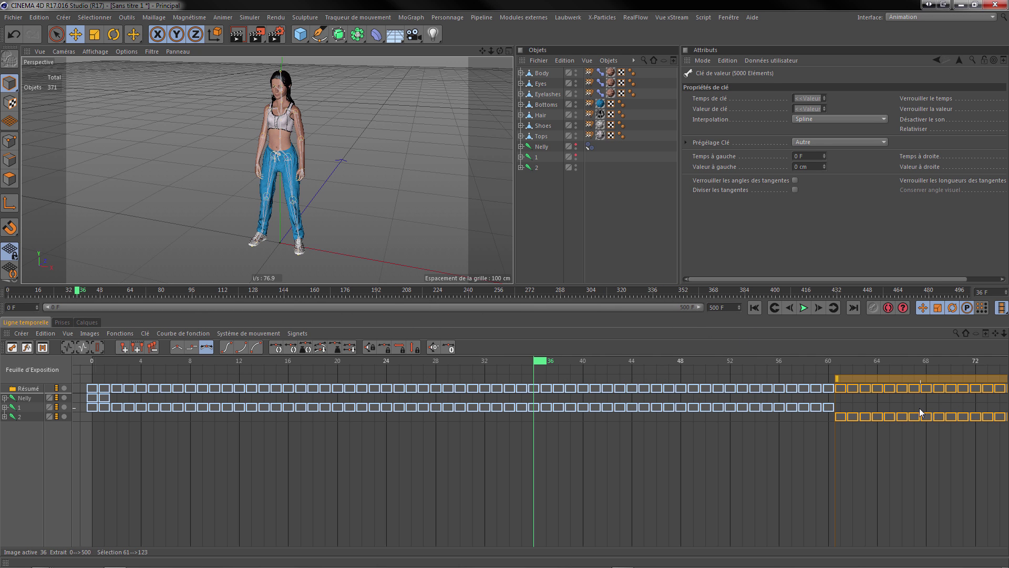
pyautogui.moveTo(537, 361); pyautogui.dragTo(827, 373)
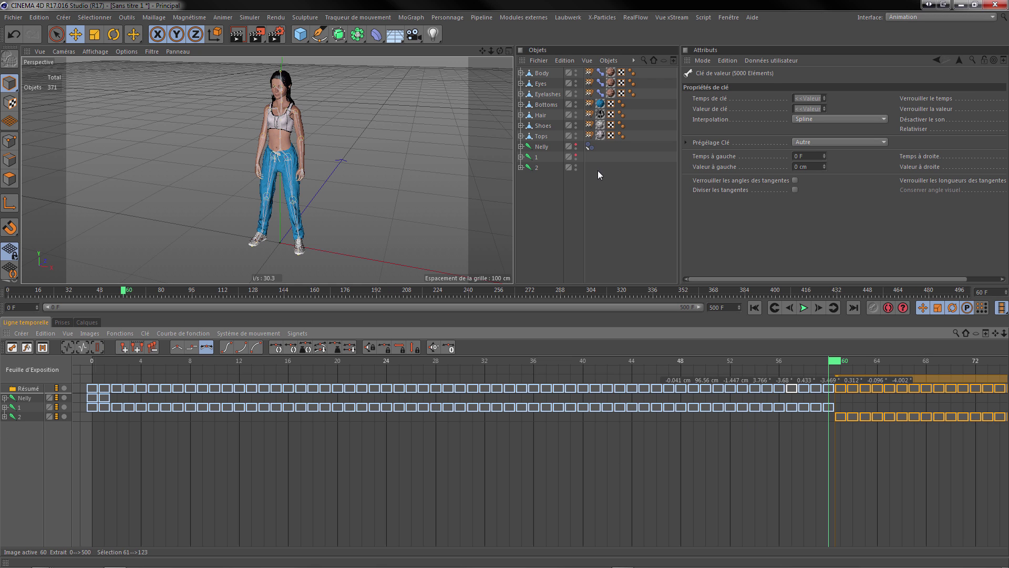
pyautogui.click(590, 146)
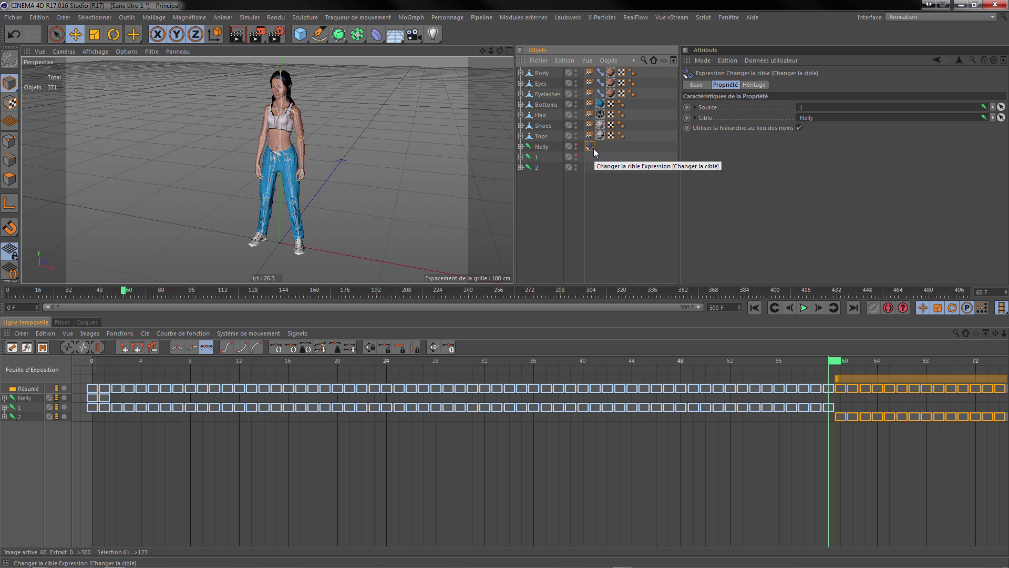
pyautogui.click(687, 107)
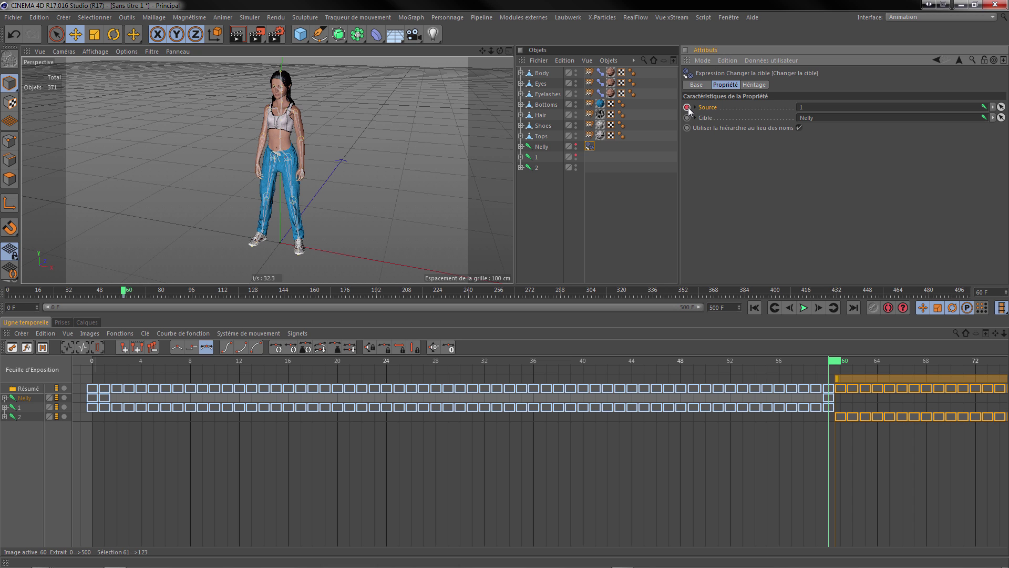
# - At frame 61, set the retargeting tag's Source to skeleton 2 and keyframe it
pyautogui.click(819, 309)
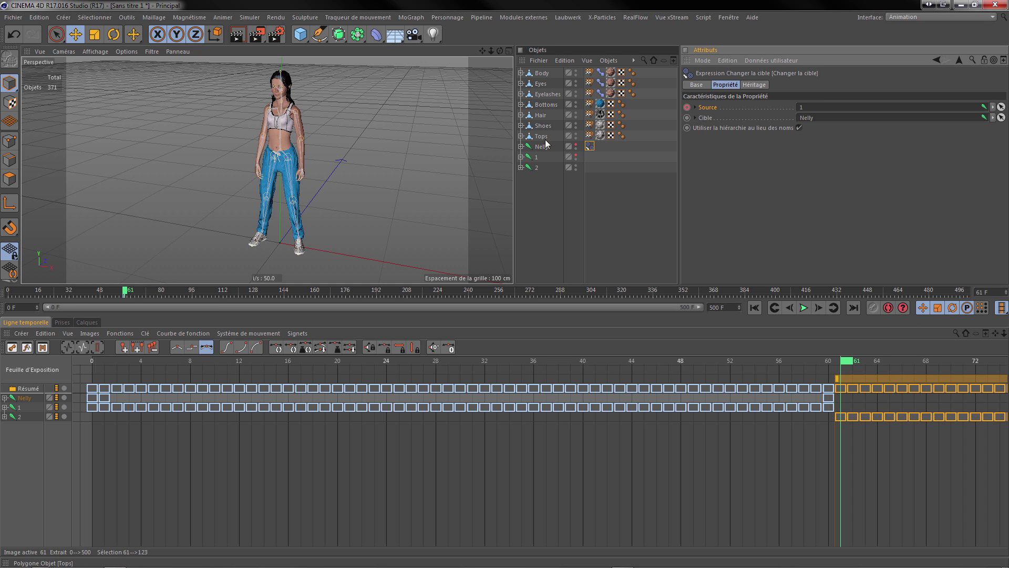
pyautogui.moveTo(533, 167); pyautogui.dragTo(811, 113)
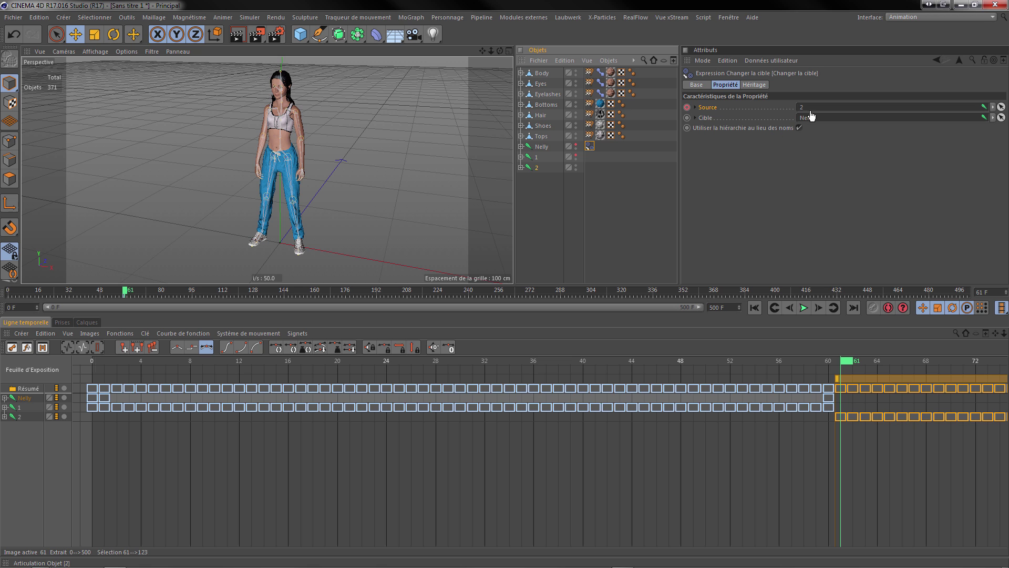
pyautogui.click(687, 107)
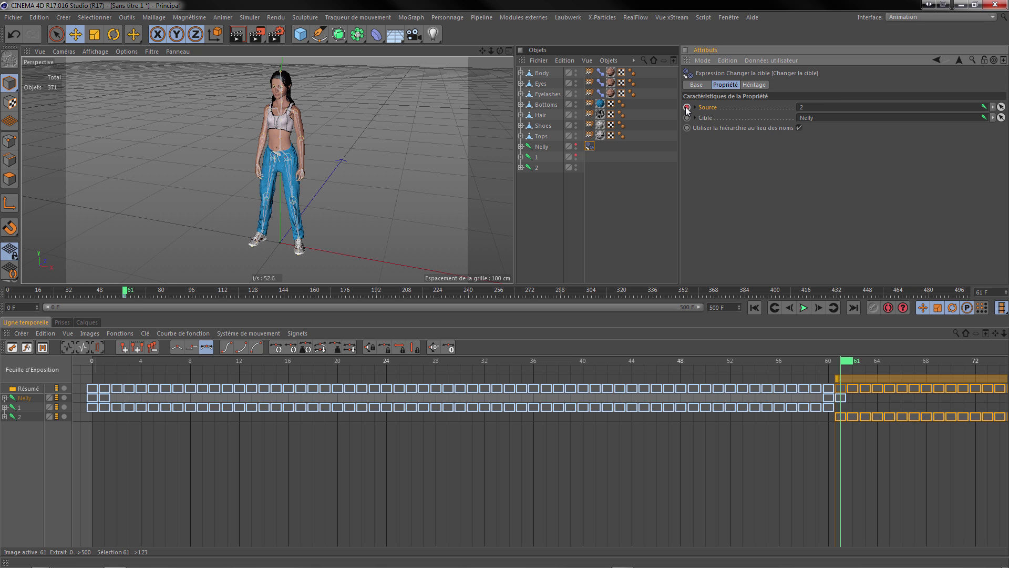
# - Hide skeleton 2 in the viewport and play the animation from frame 0 to check the transition
pyautogui.click(755, 308)
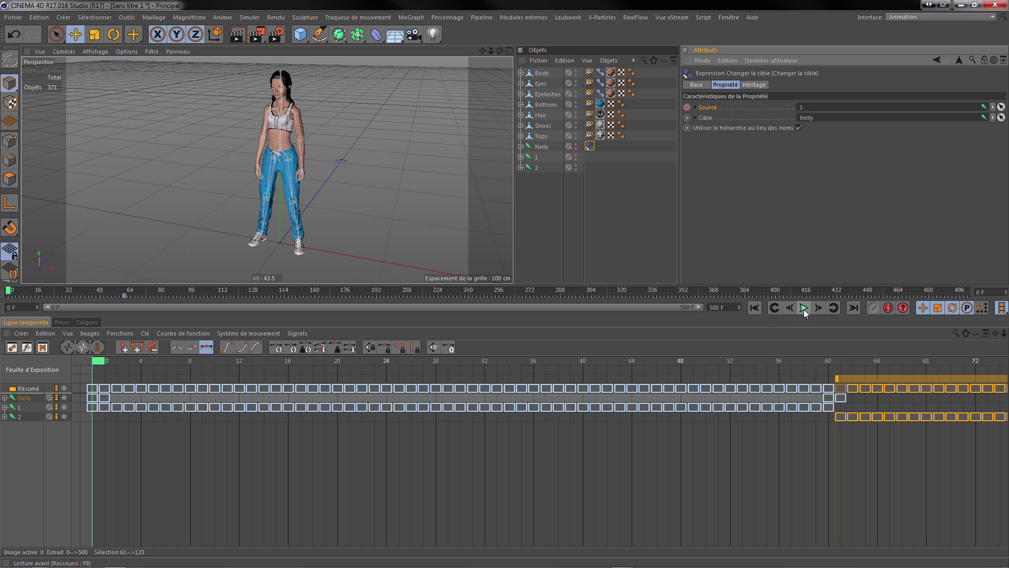
pyautogui.click(575, 166)
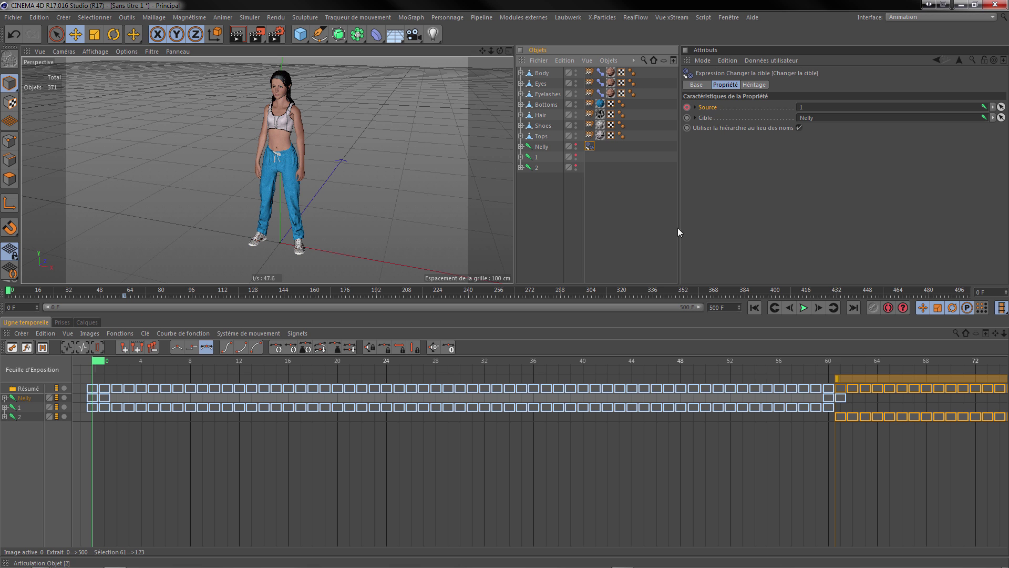
pyautogui.click(804, 309)
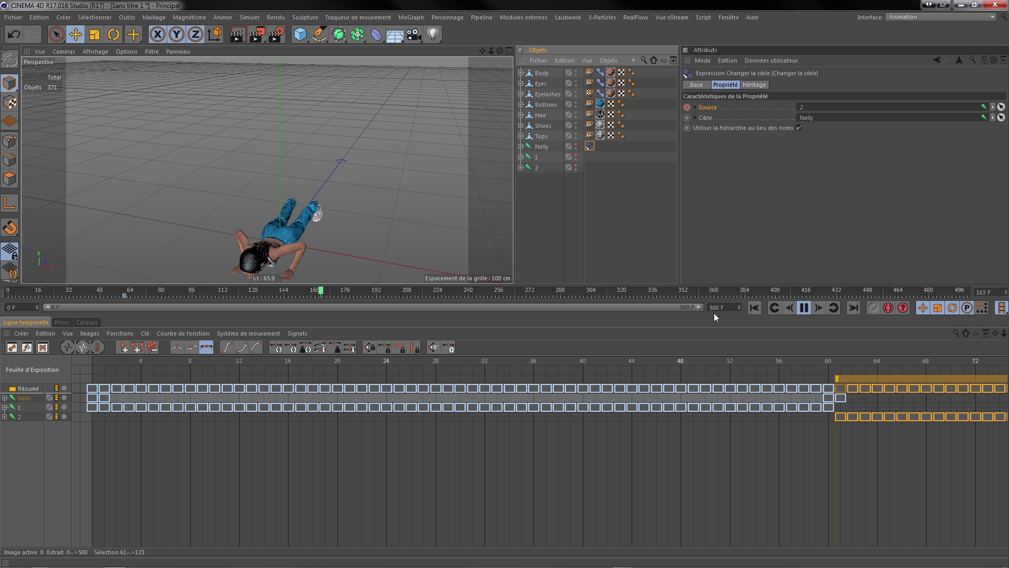
pyautogui.click(804, 307)
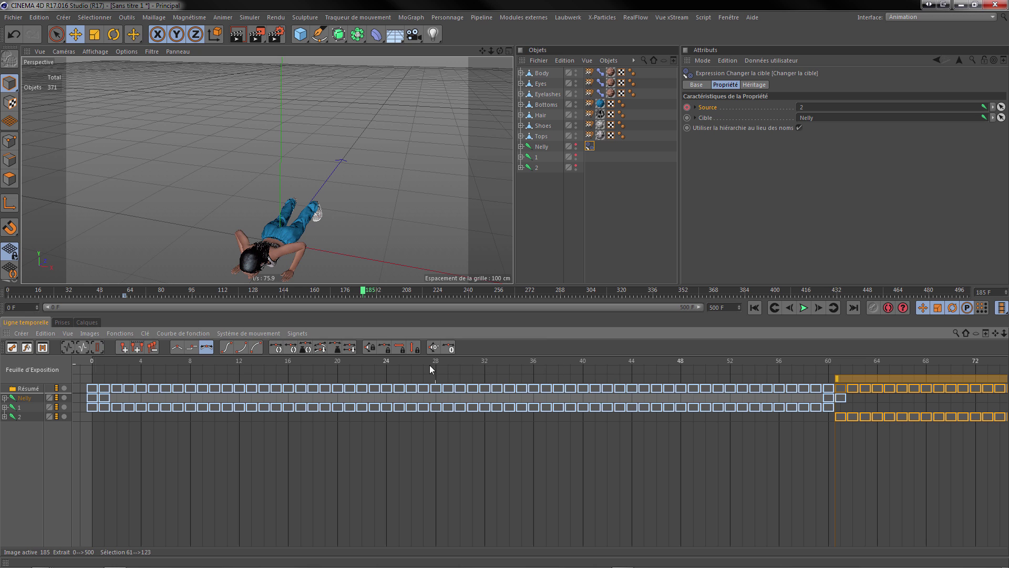
# - Set the current time to skeleton 2's last key at frame 123
pyautogui.click(525, 208)
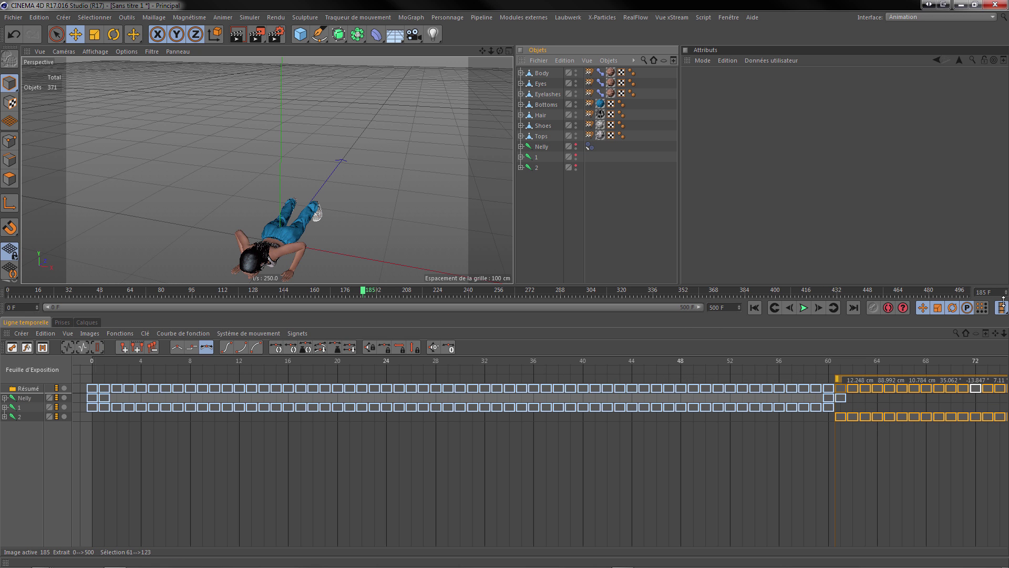
pyautogui.moveTo(1004, 334); pyautogui.dragTo(167, 333)
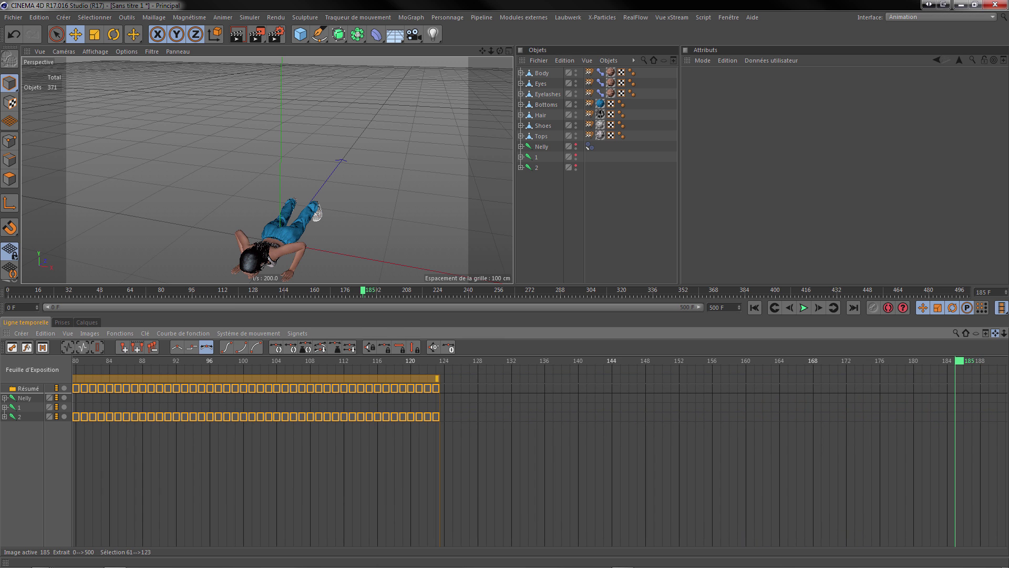
pyautogui.click(439, 361)
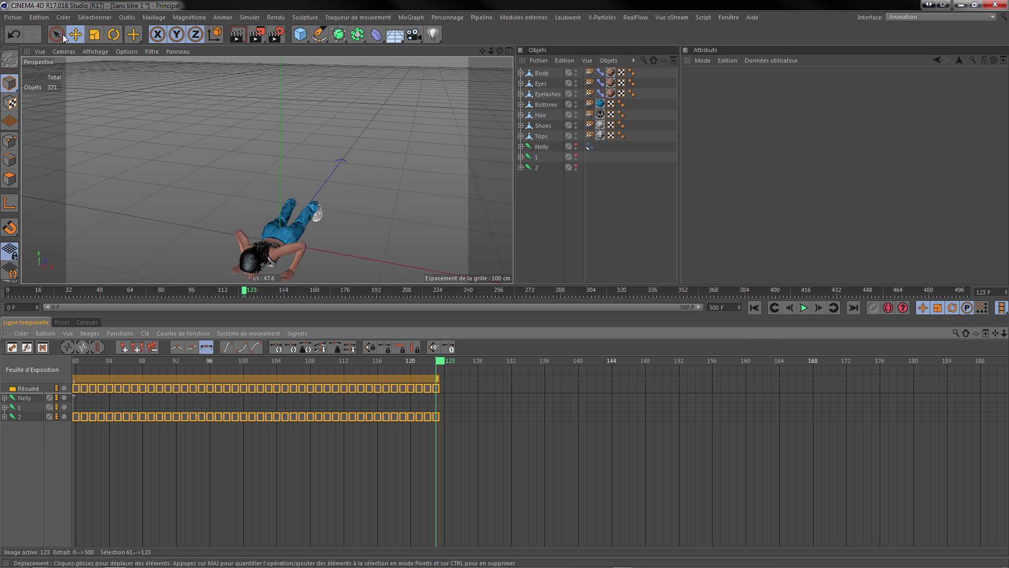
# - Merge push_up.fbx from the Work (D:) drive into the scene, keeping the offered FBX import settings
pyautogui.click(14, 18)
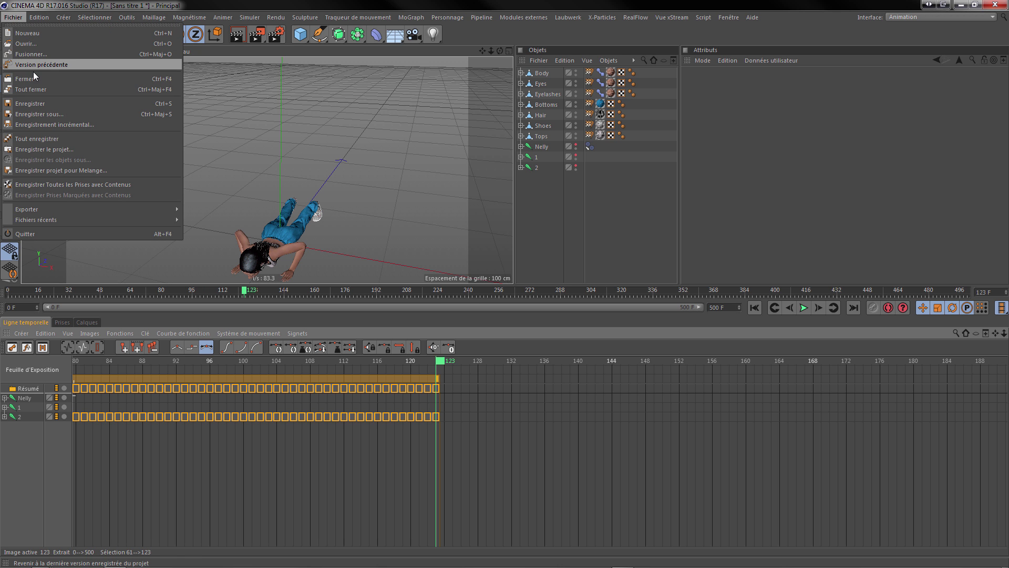
pyautogui.click(30, 54)
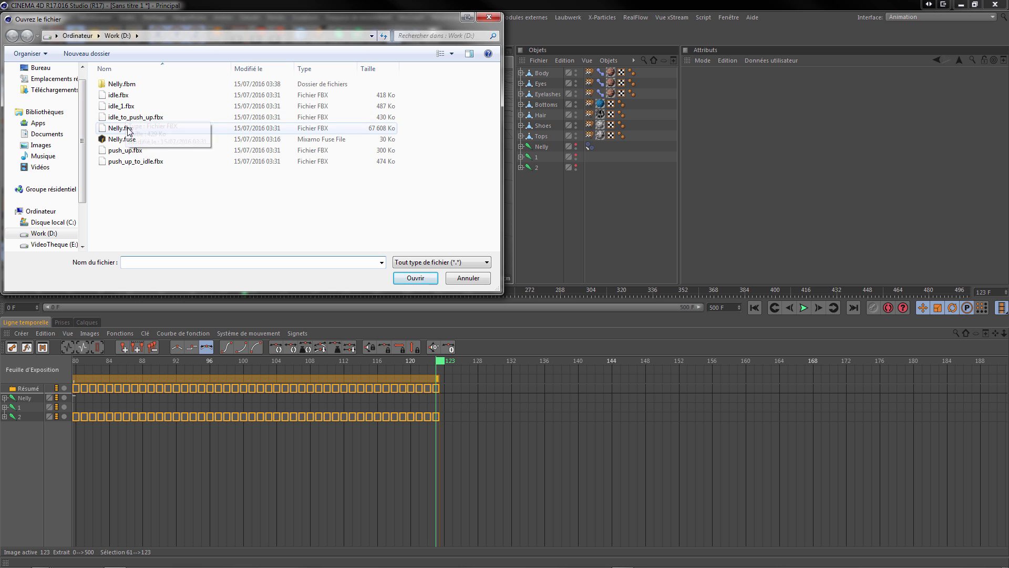
pyautogui.click(122, 152)
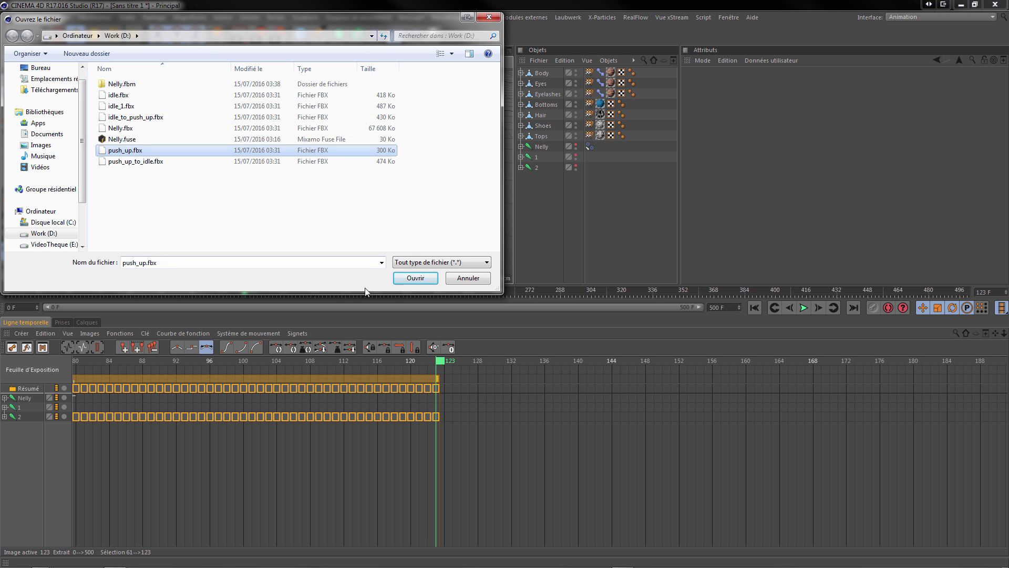
pyautogui.click(411, 278)
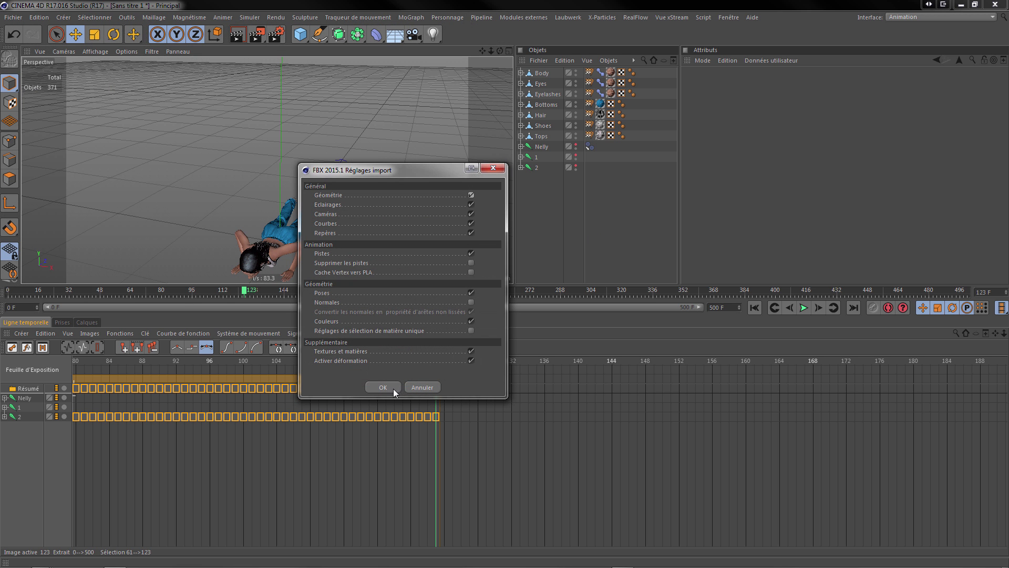
pyautogui.click(393, 389)
# - Rename the imported mixamorig:Hips joint to 3 and place it below skeleton 2 in the object hierarchy
pyautogui.doubleClick(570, 75)
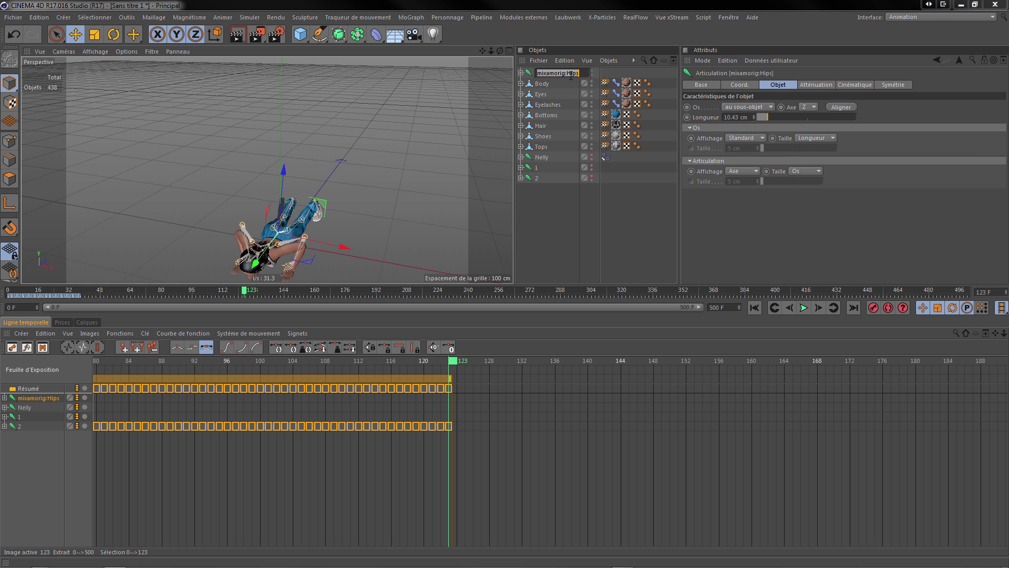
pyautogui.write('3')
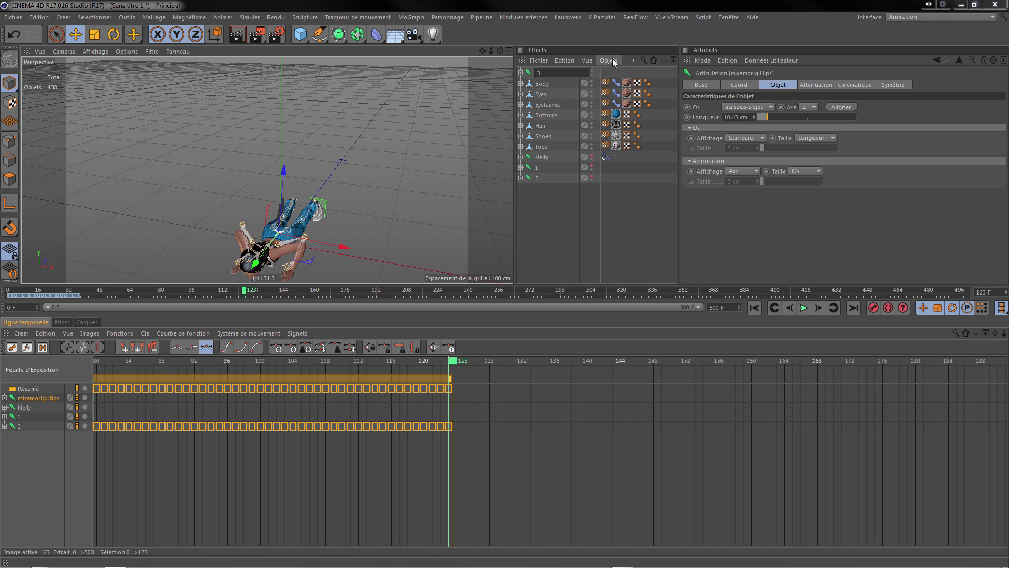
pyautogui.press('Return')
pyautogui.moveTo(535, 73); pyautogui.dragTo(535, 206)
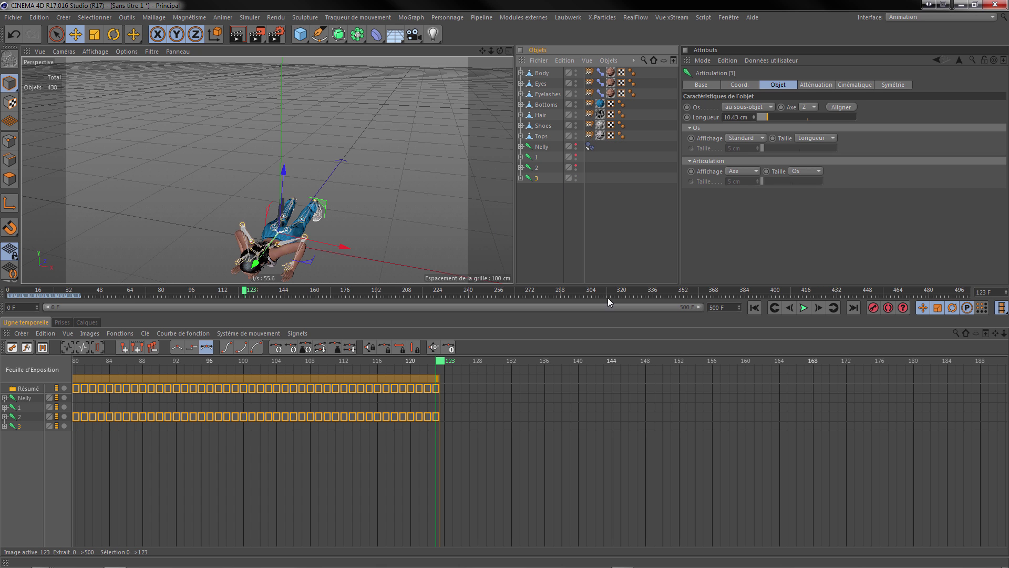
# - Move all of skeleton 3's keys so that they start at frame 124, right after skeleton 2's keys
pyautogui.moveTo(994, 335); pyautogui.dragTo(811, 335)
pyautogui.moveTo(1004, 334); pyautogui.dragTo(907, 335)
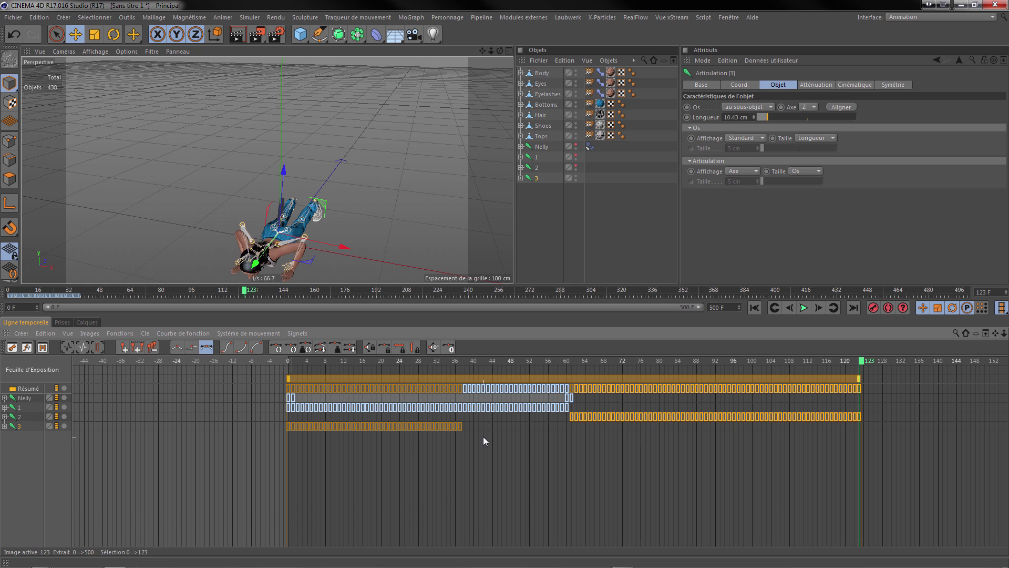
pyautogui.click(17, 426)
pyautogui.moveTo(484, 425); pyautogui.dragTo(862, 436)
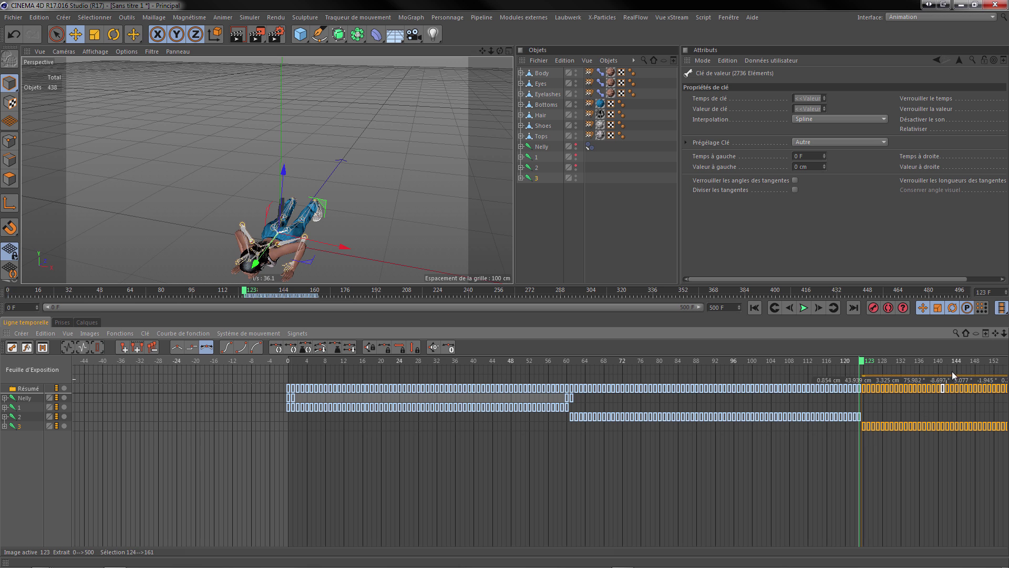
# - Keyframe the Source of Nelly's retargeting tag with skeleton 2 at frame 123
pyautogui.moveTo(1004, 336); pyautogui.dragTo(537, 334)
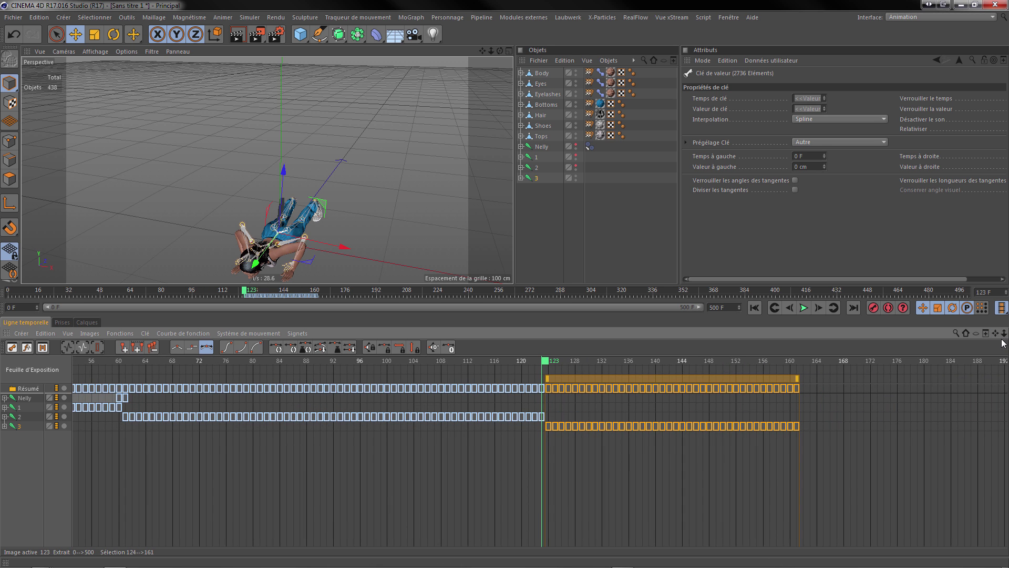
pyautogui.moveTo(1004, 333); pyautogui.dragTo(954, 339)
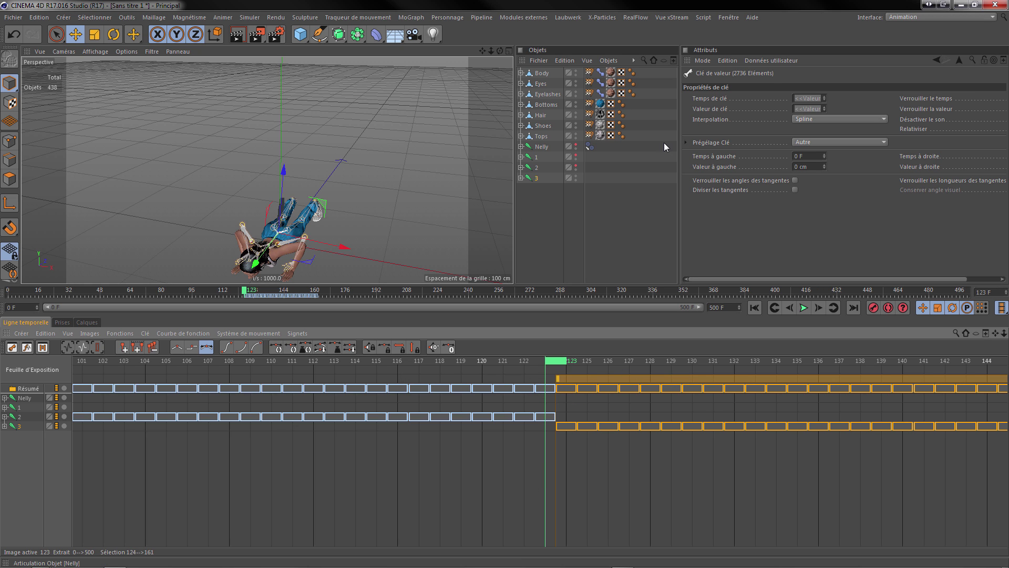
pyautogui.click(590, 147)
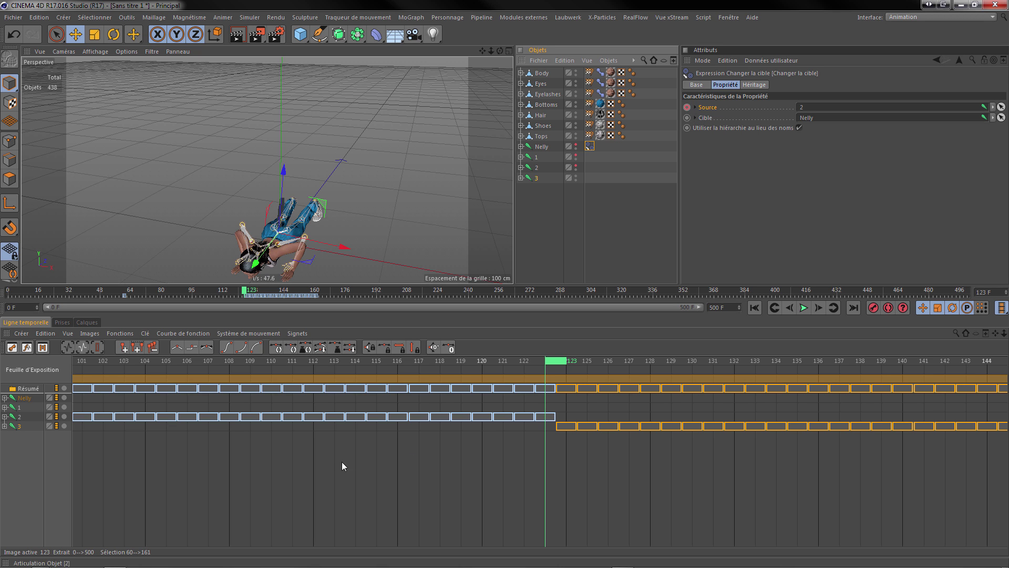
pyautogui.click(687, 108)
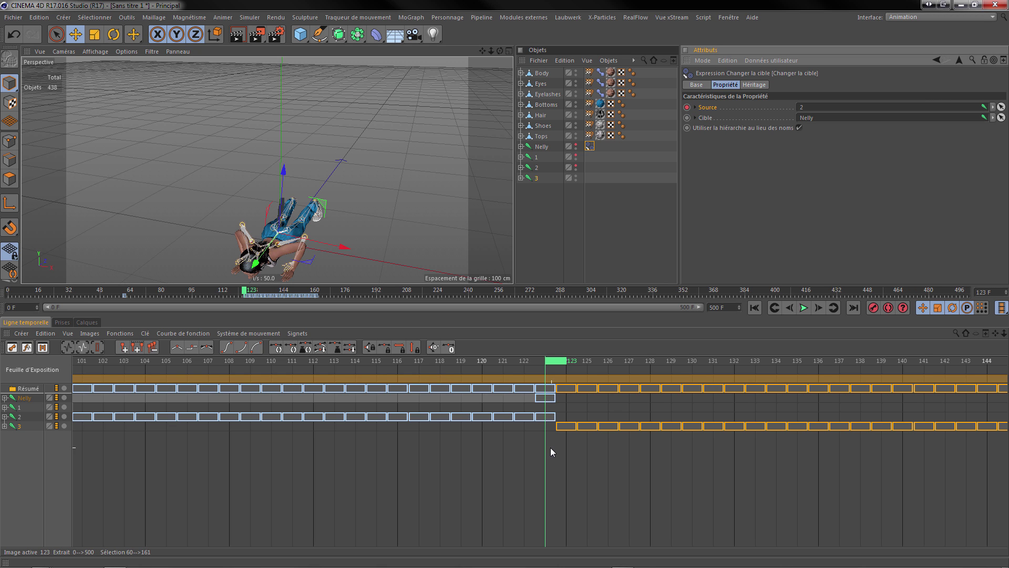
# - At frame 124, set the retargeting tag's Source to skeleton 3 and keyframe it
pyautogui.click(816, 308)
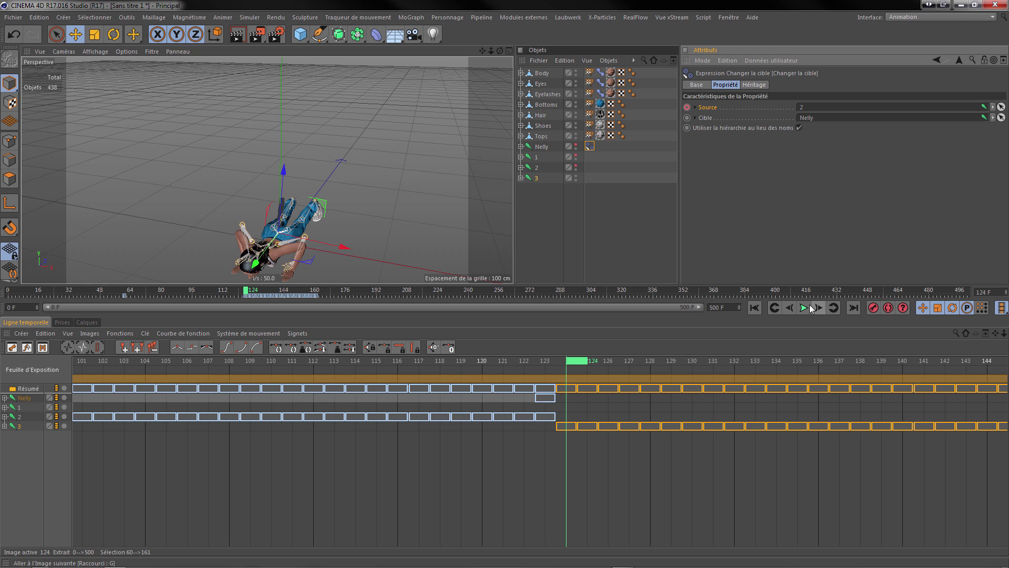
pyautogui.moveTo(537, 180); pyautogui.dragTo(806, 111)
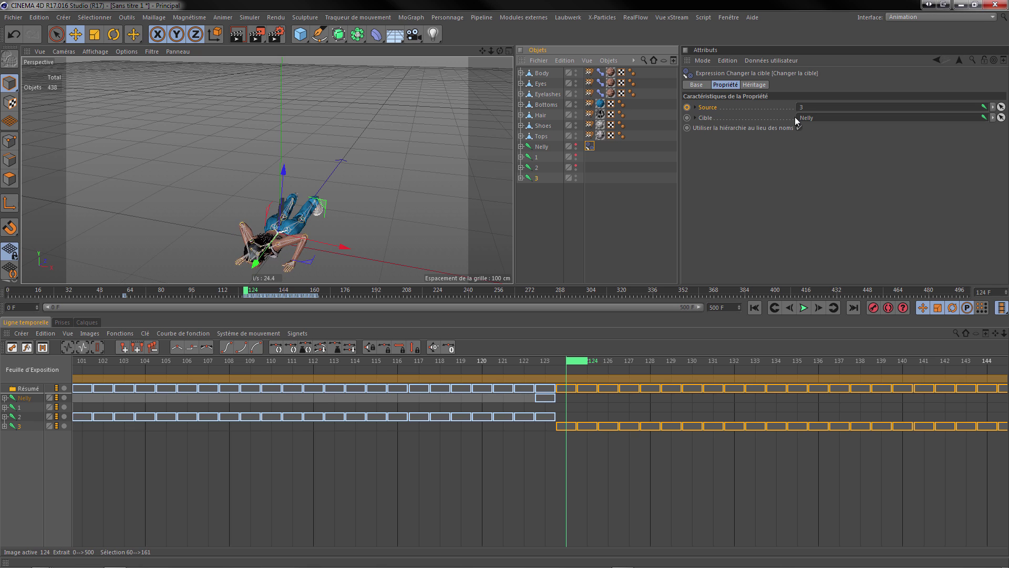
pyautogui.click(687, 108)
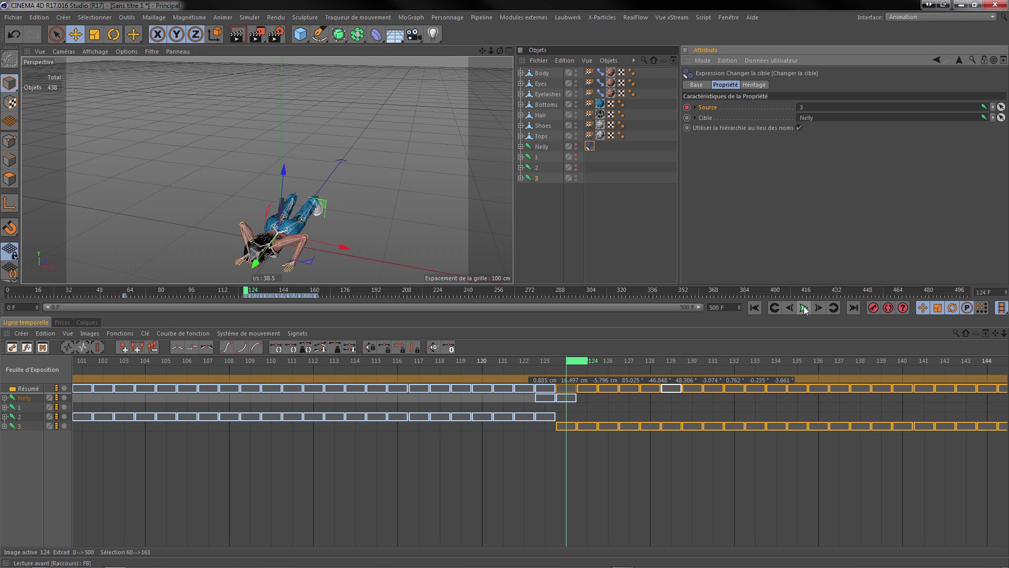
# - Hide skeleton 3 in the viewport and play the animation from frame 124 to check the push-up
pyautogui.click(576, 178)
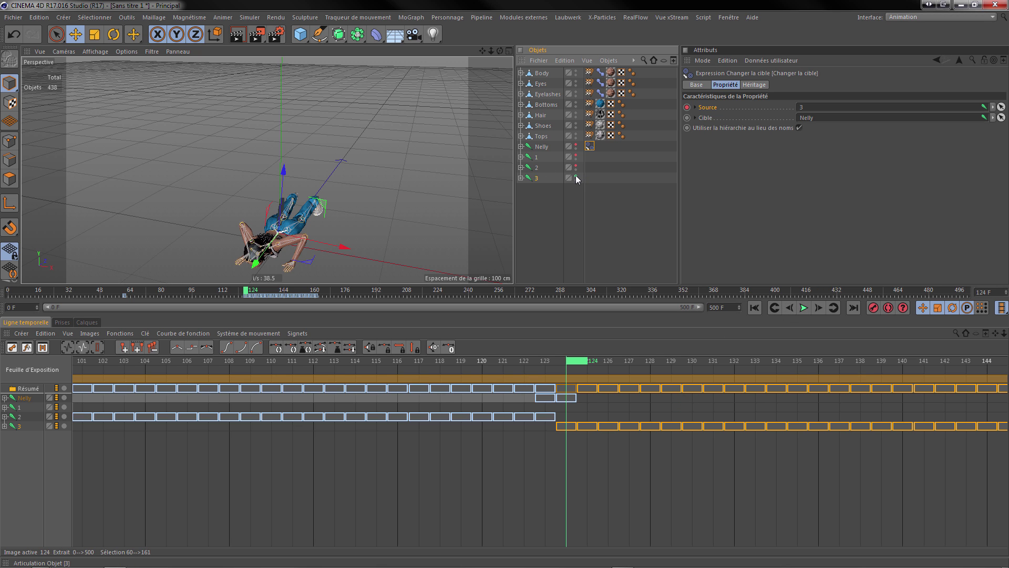
pyautogui.click(803, 308)
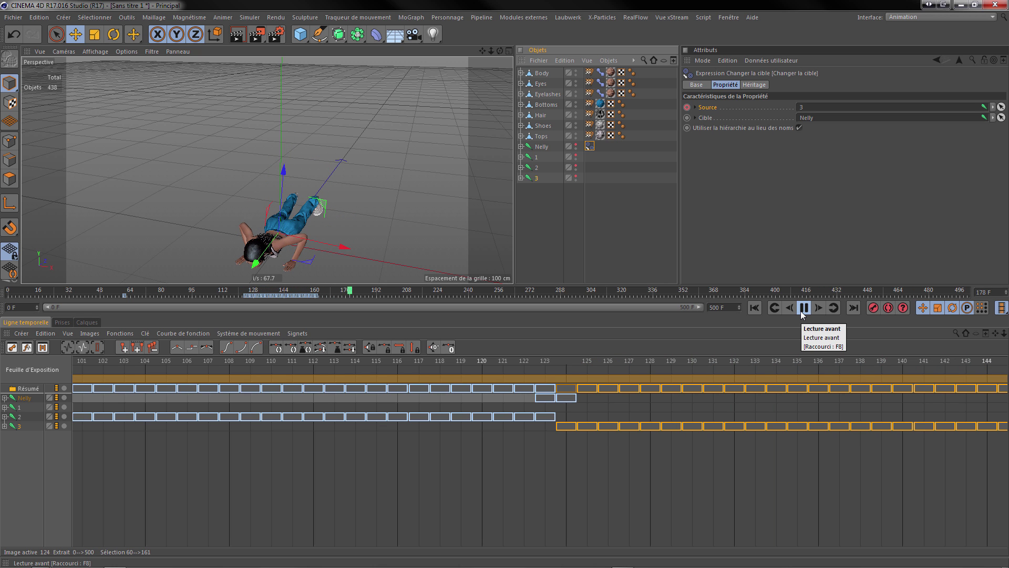
pyautogui.click(801, 310)
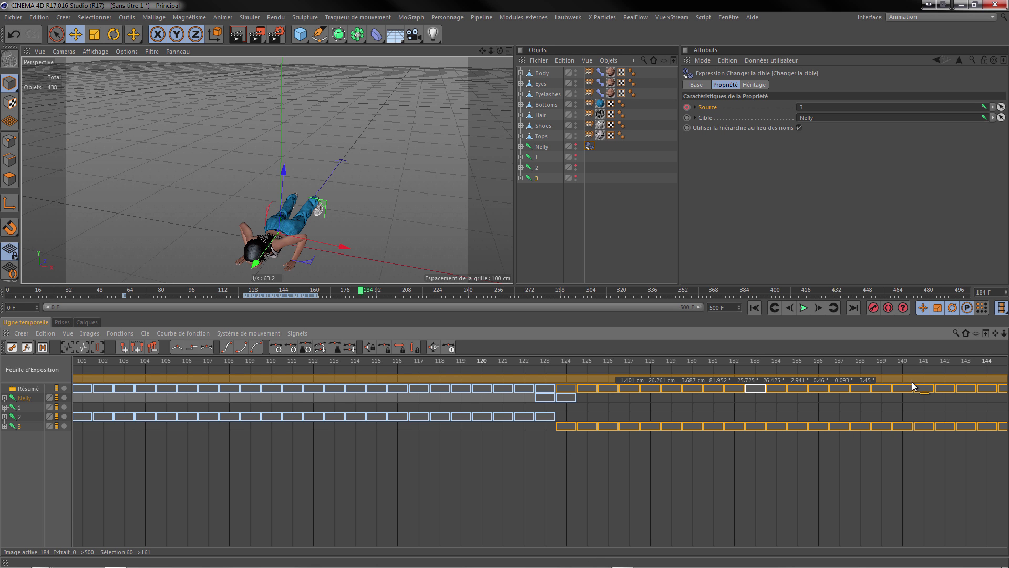
# - Copy all of skeleton 3's keys from frames 124–161 and paste them onto its tracks at frame 162
pyautogui.moveTo(1004, 333); pyautogui.dragTo(937, 333)
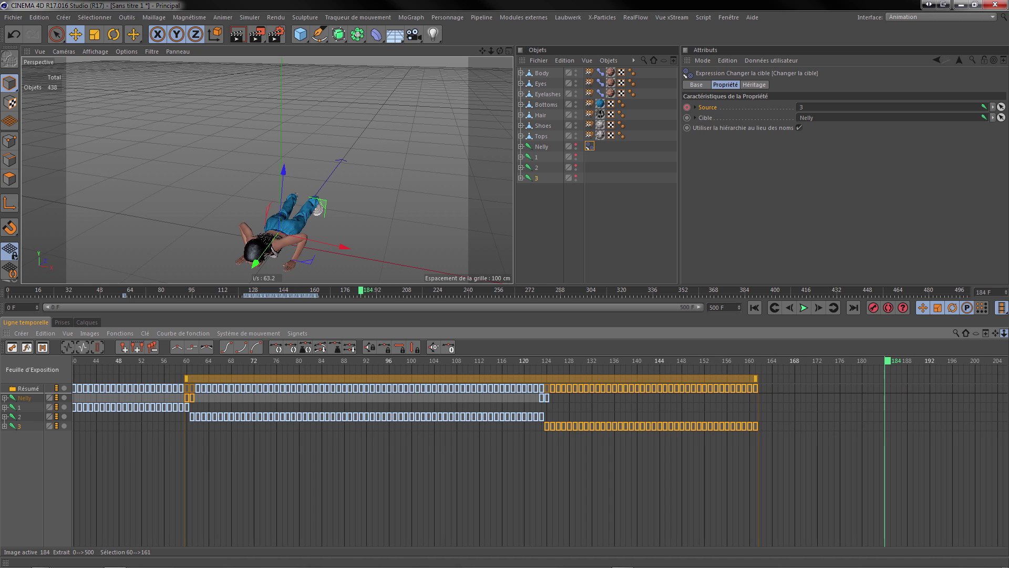
pyautogui.click(19, 427)
pyautogui.moveTo(780, 426); pyautogui.dragTo(567, 432)
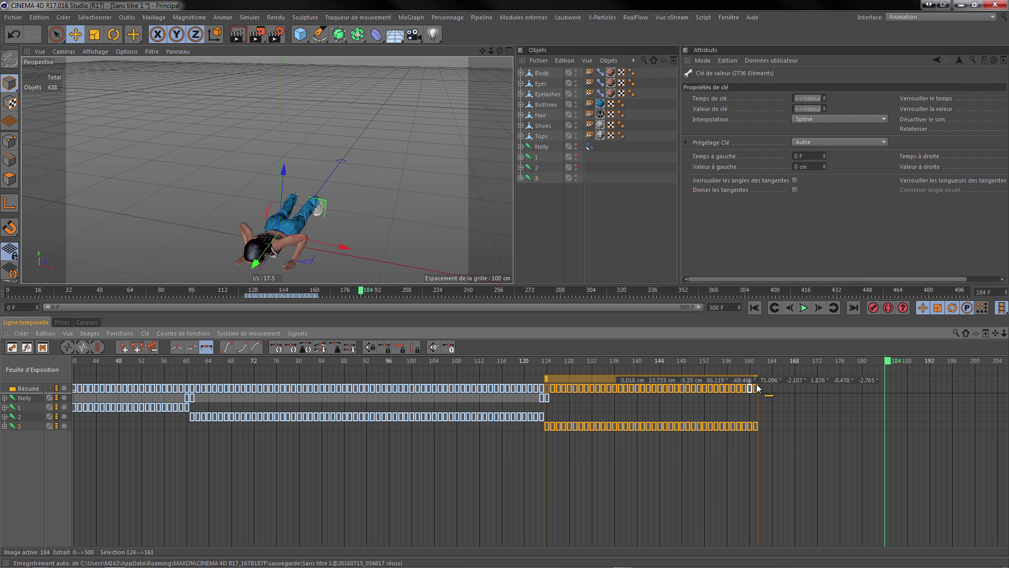
pyautogui.moveTo(891, 362); pyautogui.dragTo(762, 372)
pyautogui.click(818, 307)
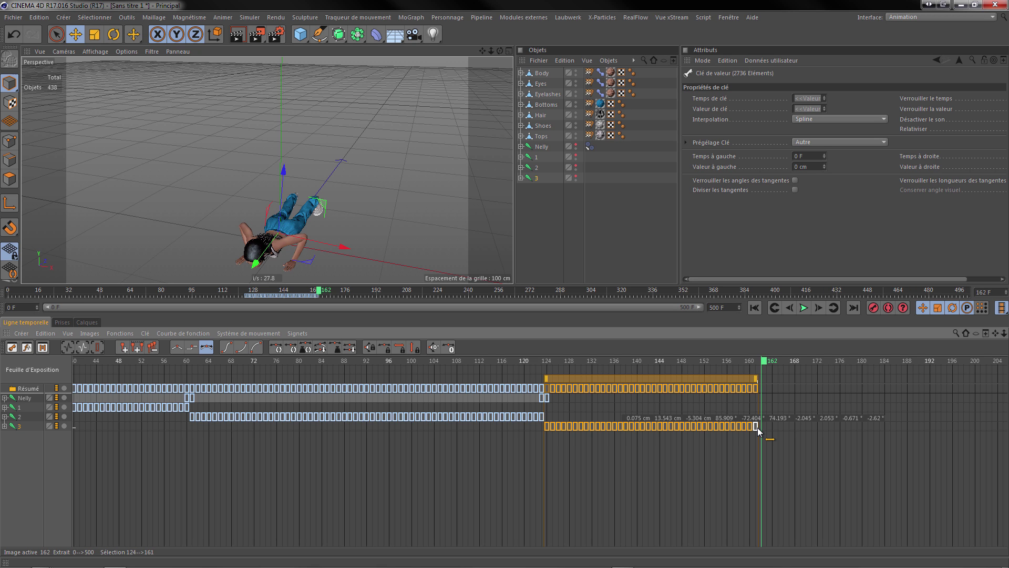
pyautogui.click(19, 426)
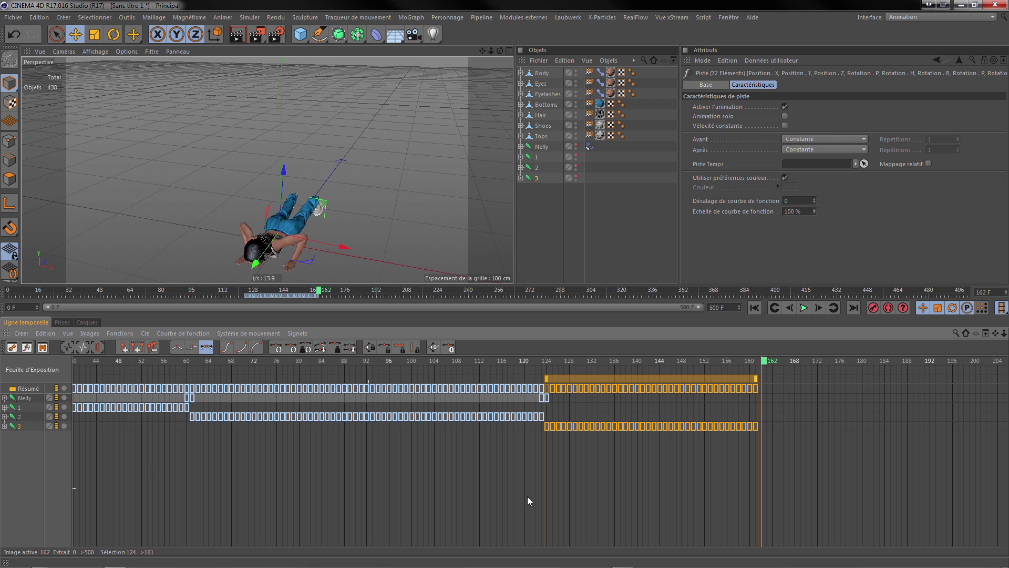
pyautogui.hotkey('ctrl', 'v')
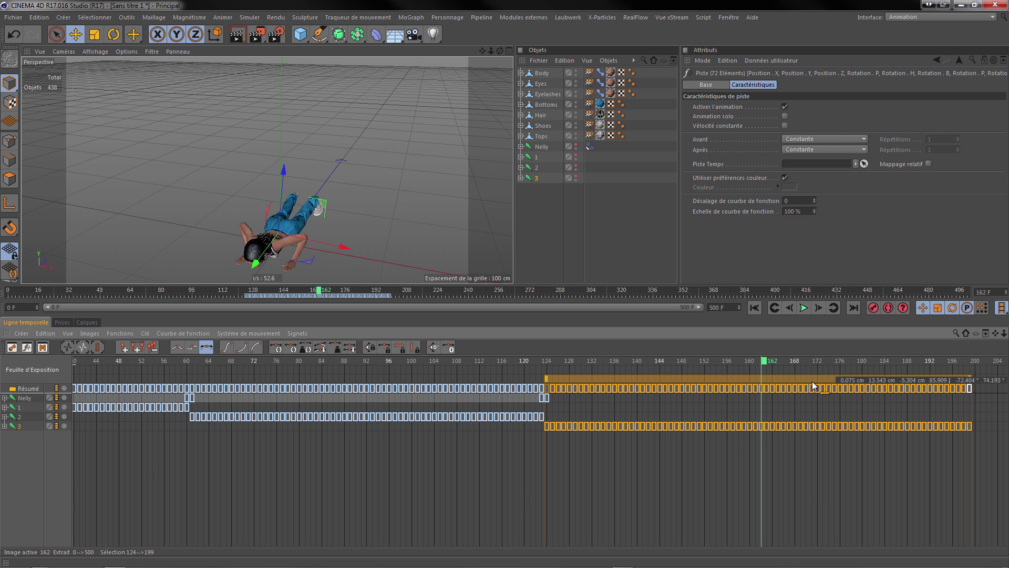
# - Repeat skeleton 3's push-up twice more by pasting the copied keys at frames 200 and 238
pyautogui.moveTo(781, 366); pyautogui.dragTo(970, 370)
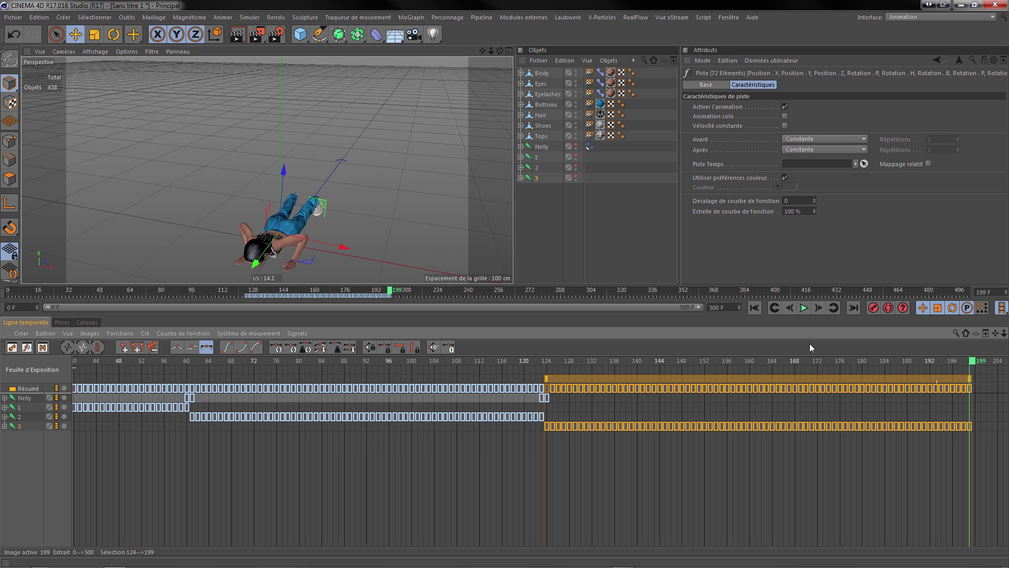
pyautogui.click(816, 308)
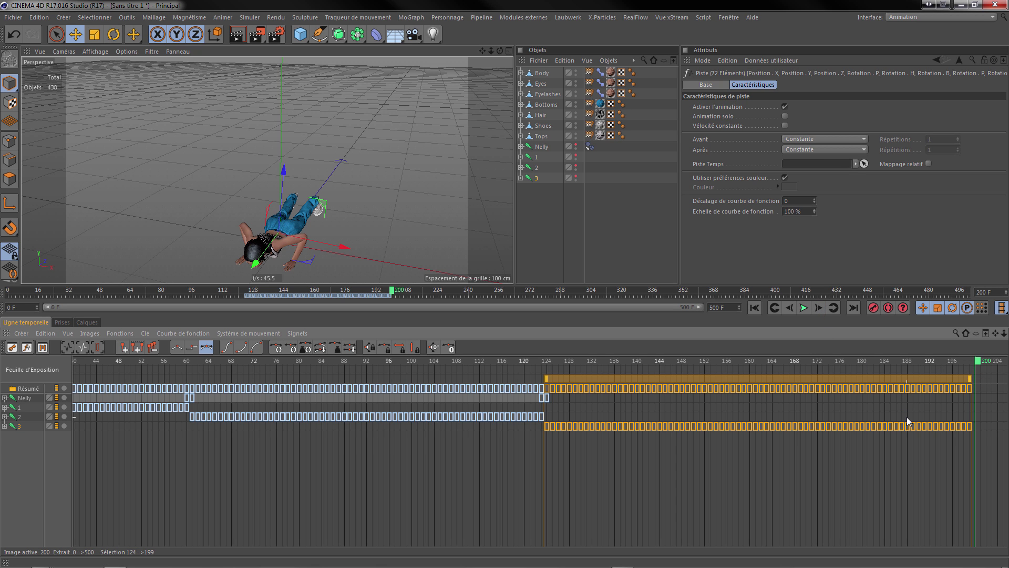
pyautogui.hotkey('ctrl', 'v')
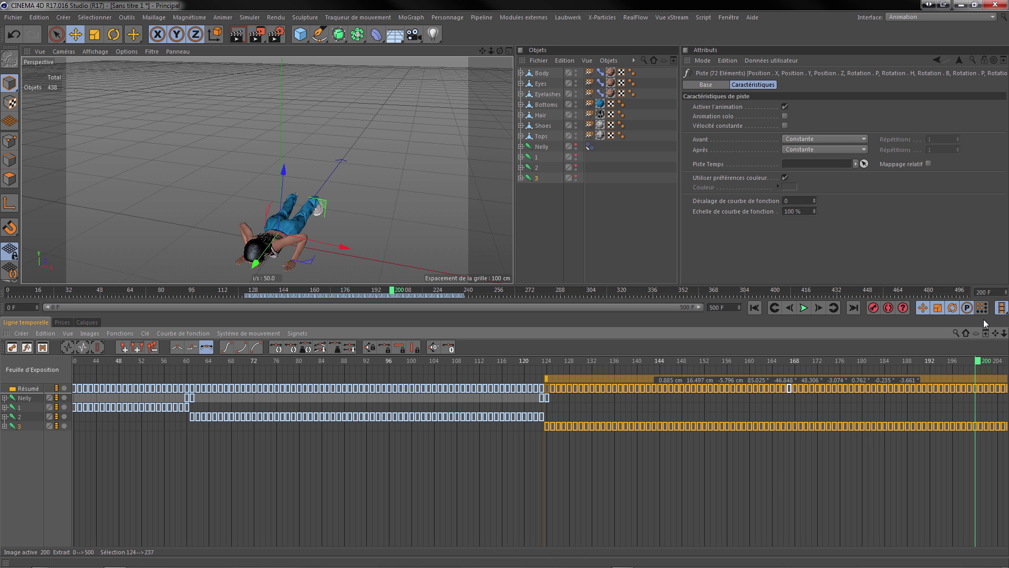
pyautogui.moveTo(995, 334); pyautogui.dragTo(690, 439)
pyautogui.moveTo(296, 361); pyautogui.dragTo(510, 374)
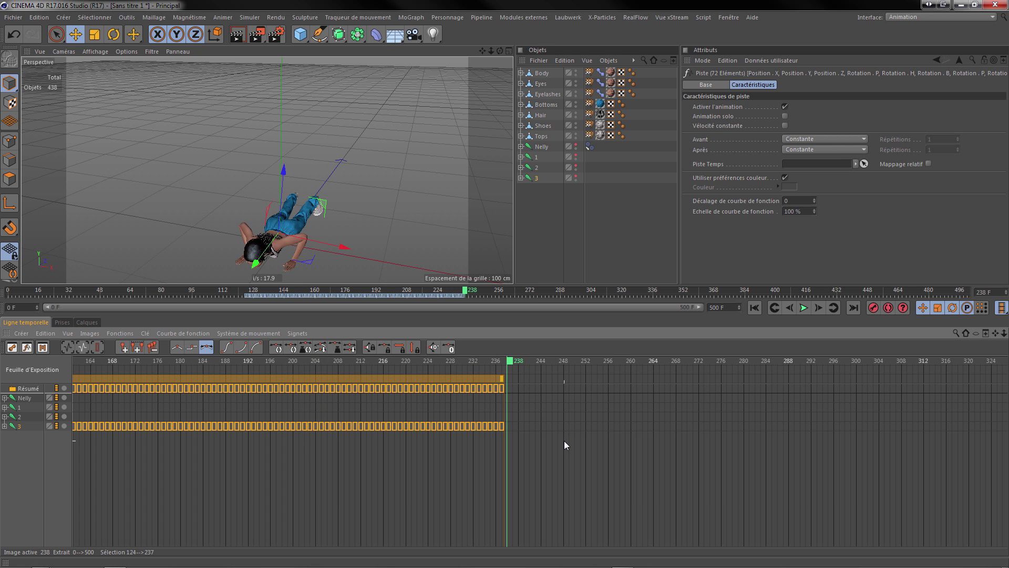
pyautogui.hotkey('ctrl', 'v')
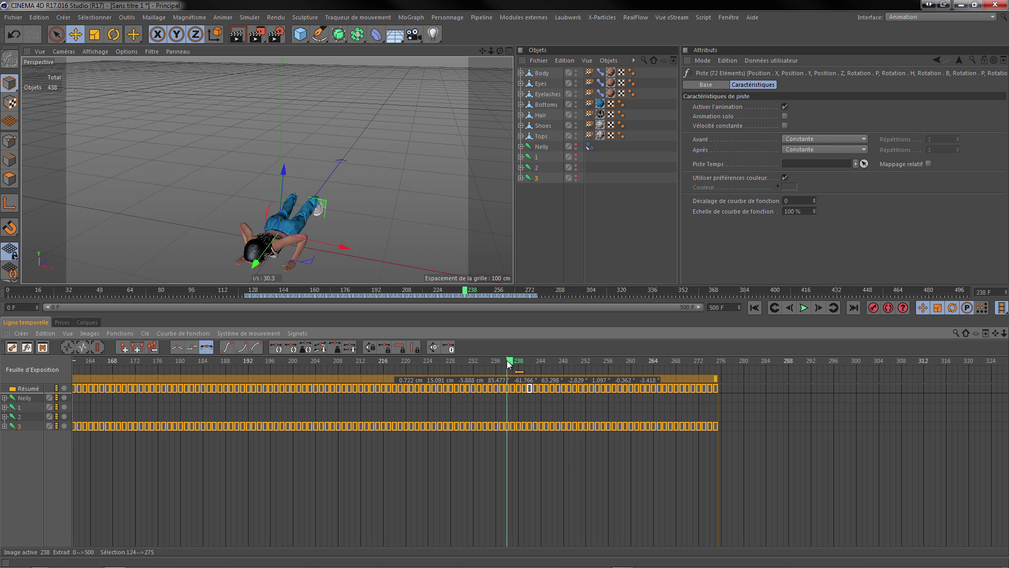
# - Paste skeleton 3's copied push-up keys again at frames 276 and 314
pyautogui.moveTo(509, 365); pyautogui.dragTo(722, 378)
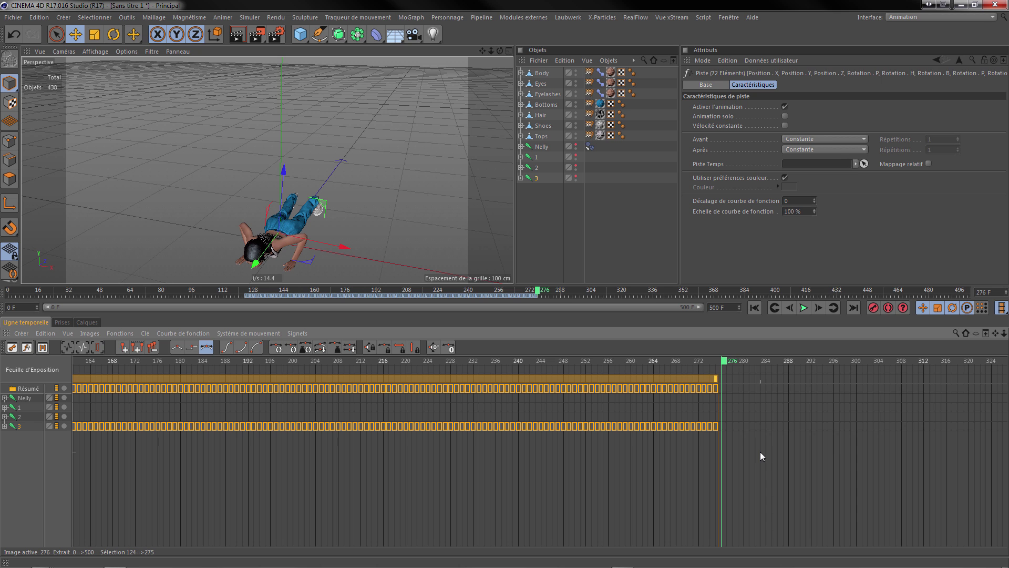
pyautogui.hotkey('ctrl', 'v')
pyautogui.moveTo(731, 369); pyautogui.dragTo(941, 381)
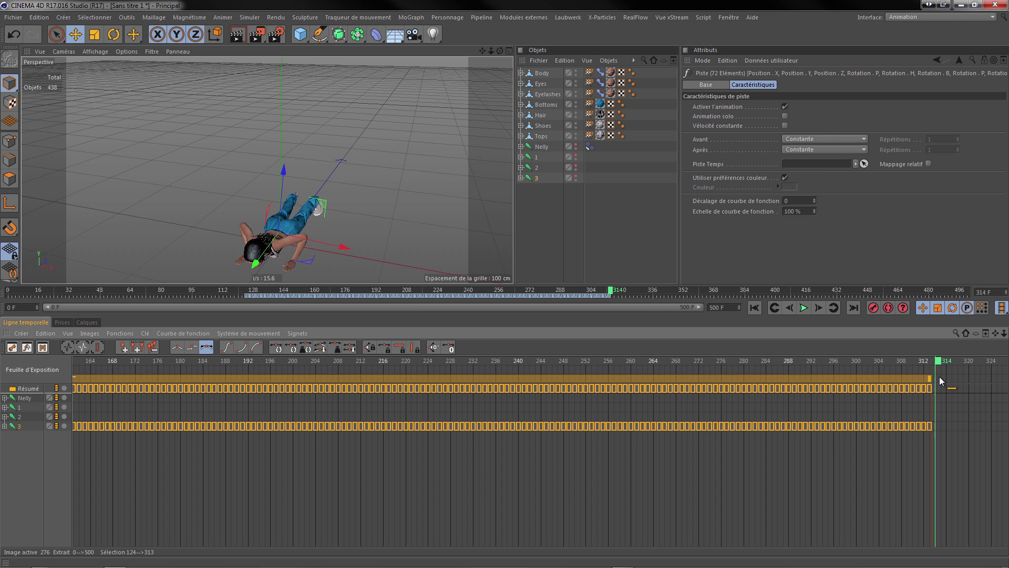
pyautogui.hotkey('ctrl', 'v')
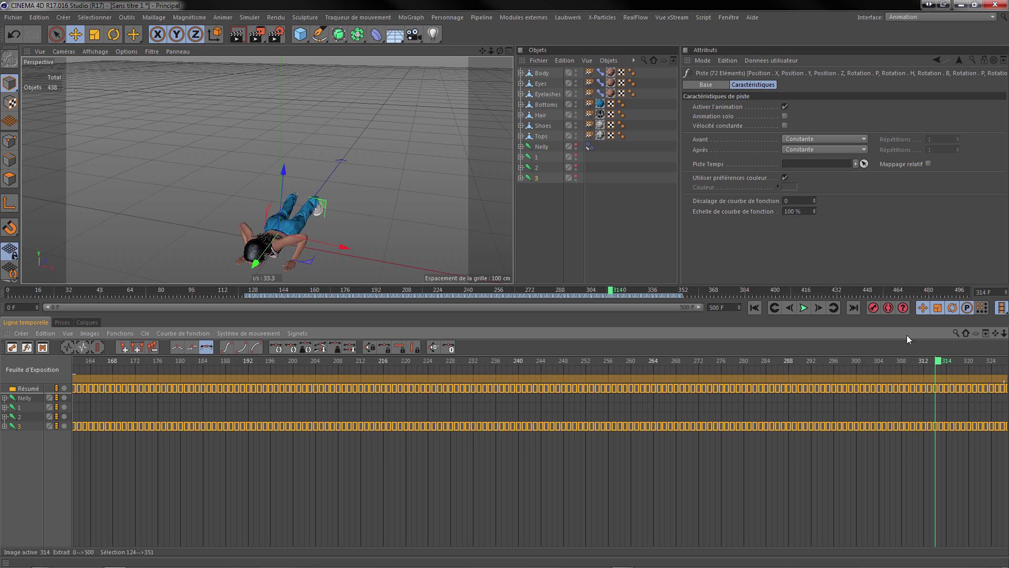
# - Play the animation from the first frame through the repeated push-ups, then stop playback
pyautogui.click(755, 307)
pyautogui.click(804, 307)
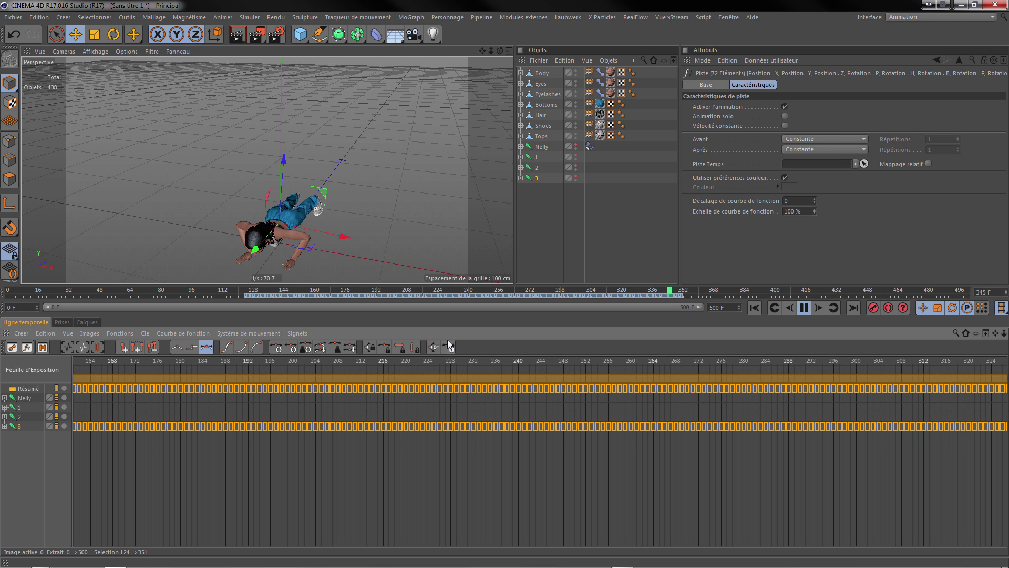
pyautogui.click(804, 307)
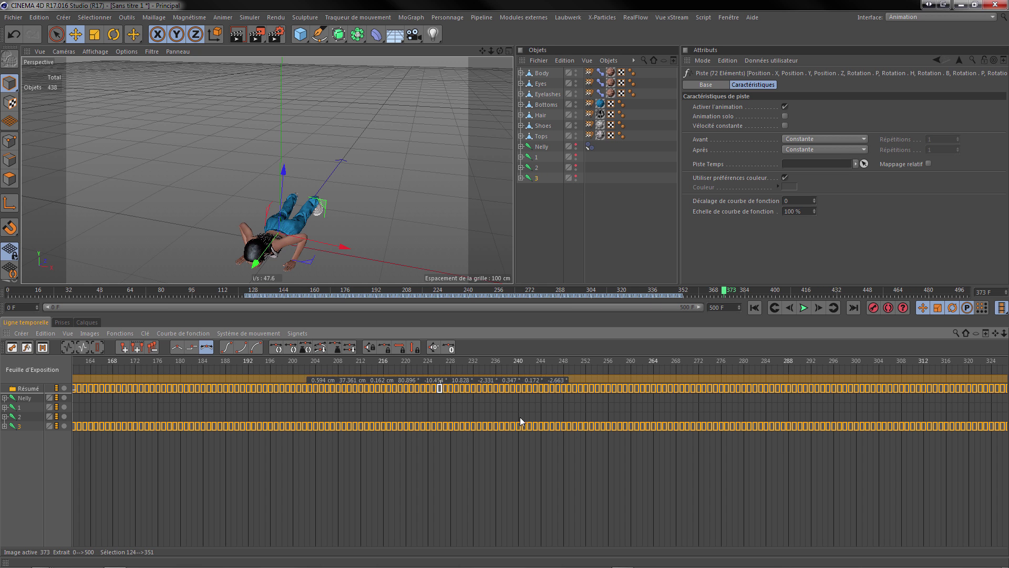
# - Compare Nelly's pose at frames 123 and 124 up close to examine the transition from skeleton 2 to skeleton 3
pyautogui.moveTo(1004, 334); pyautogui.dragTo(957, 334)
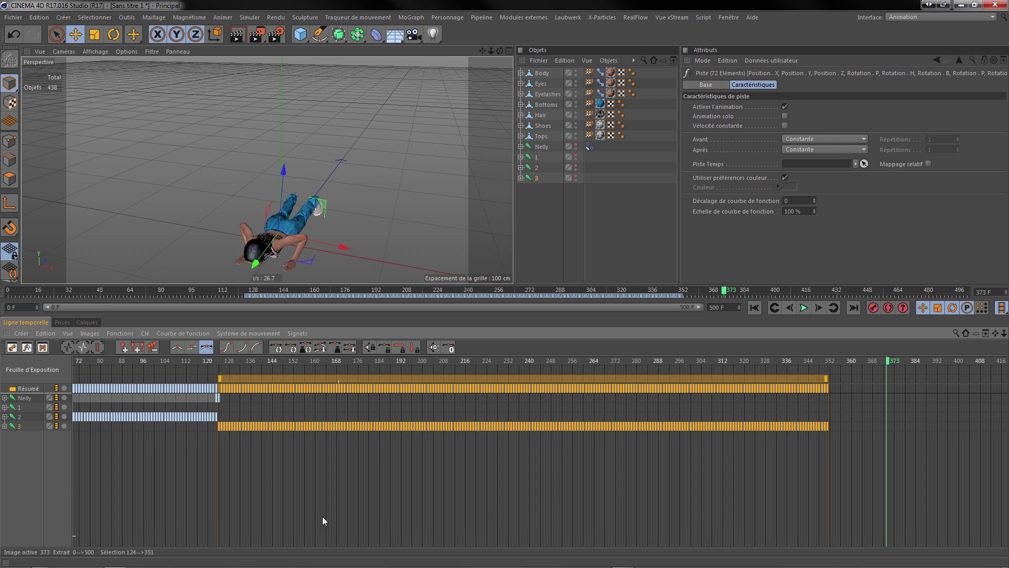
pyautogui.click(218, 364)
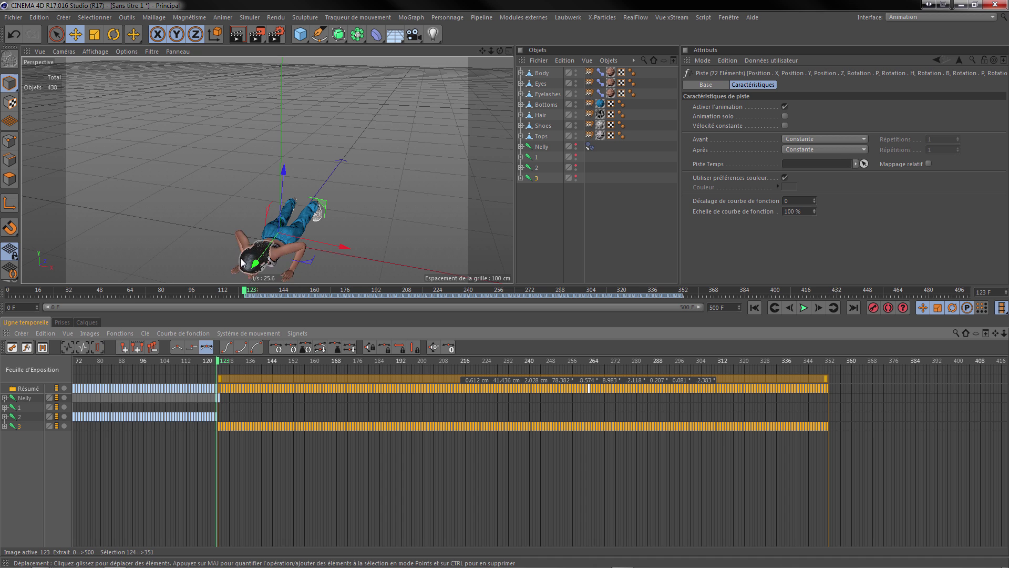
pyautogui.scroll(-3, 305, 117)
pyautogui.scroll(5, 286, 208)
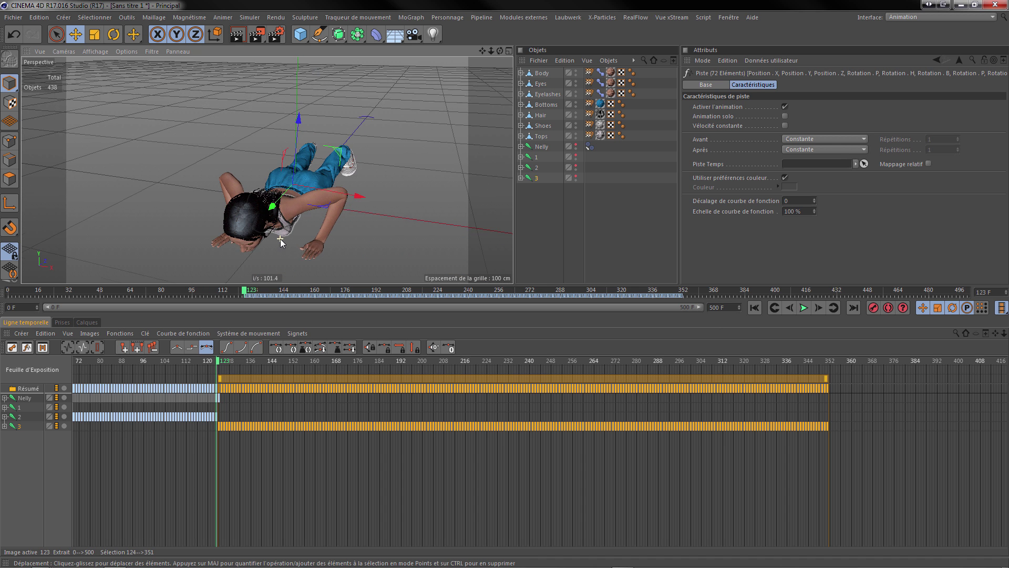
pyautogui.click(818, 307)
pyautogui.click(797, 307)
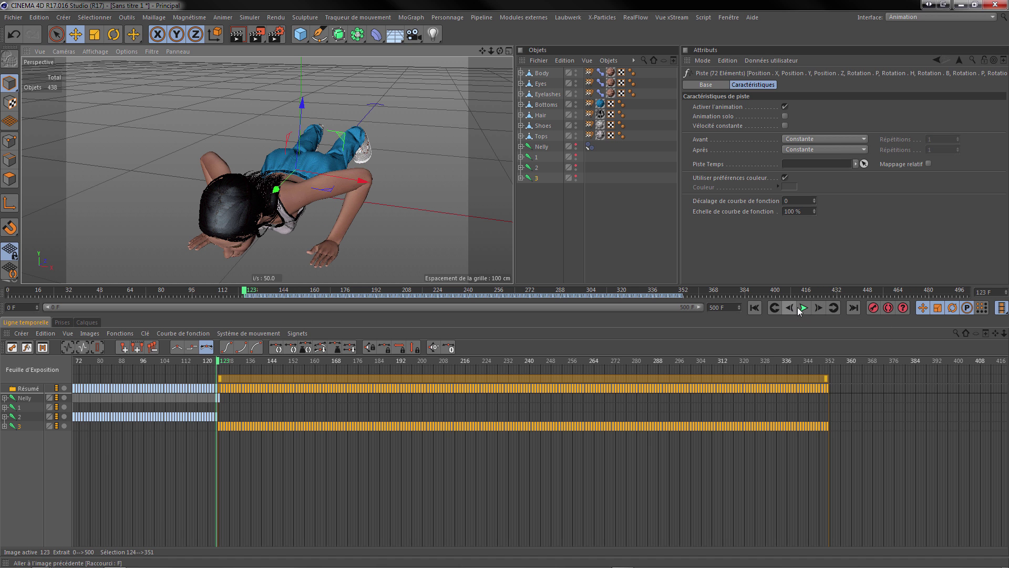
pyautogui.click(816, 306)
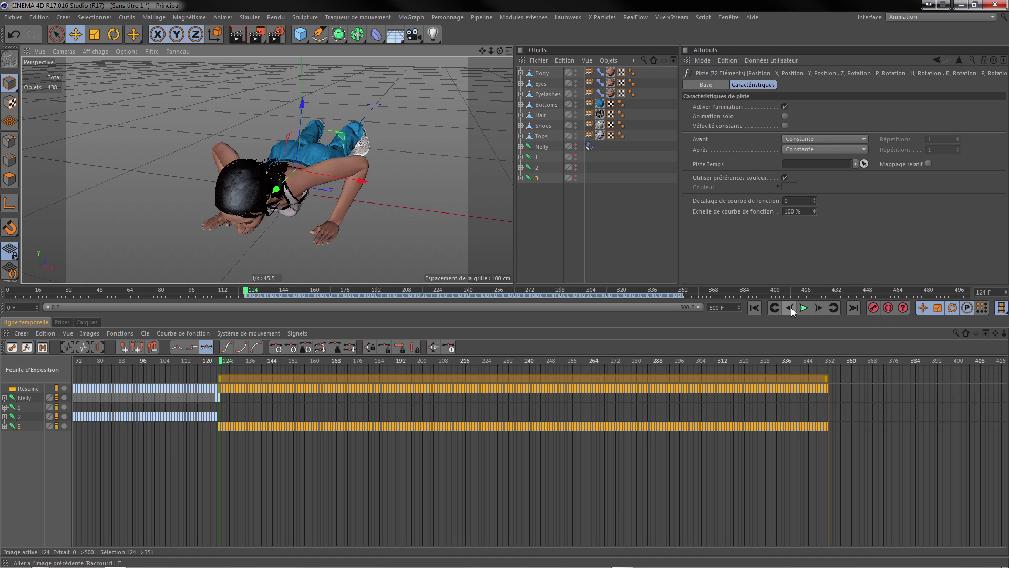
pyautogui.click(790, 307)
pyautogui.click(816, 306)
pyautogui.click(791, 307)
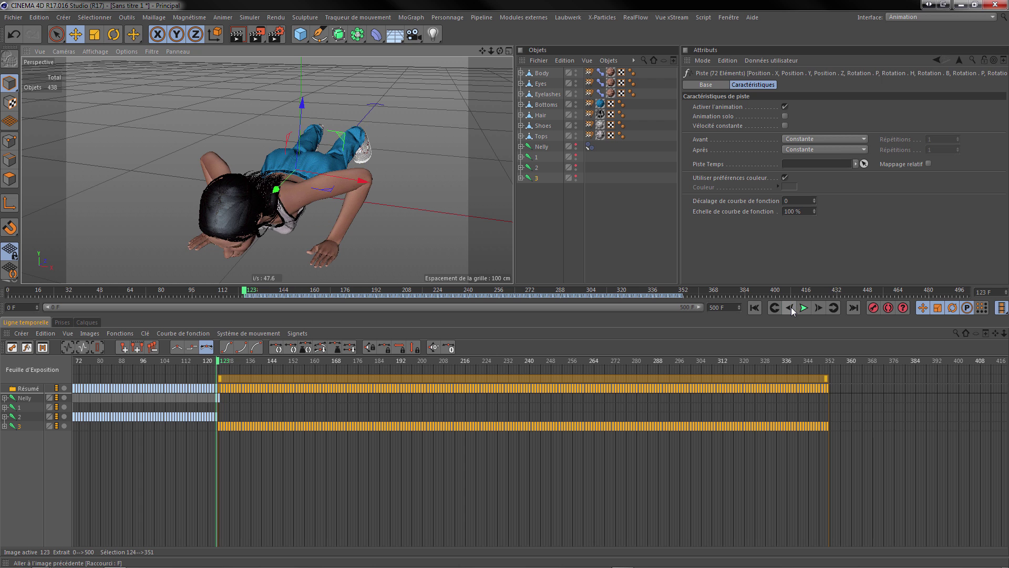
pyautogui.click(816, 305)
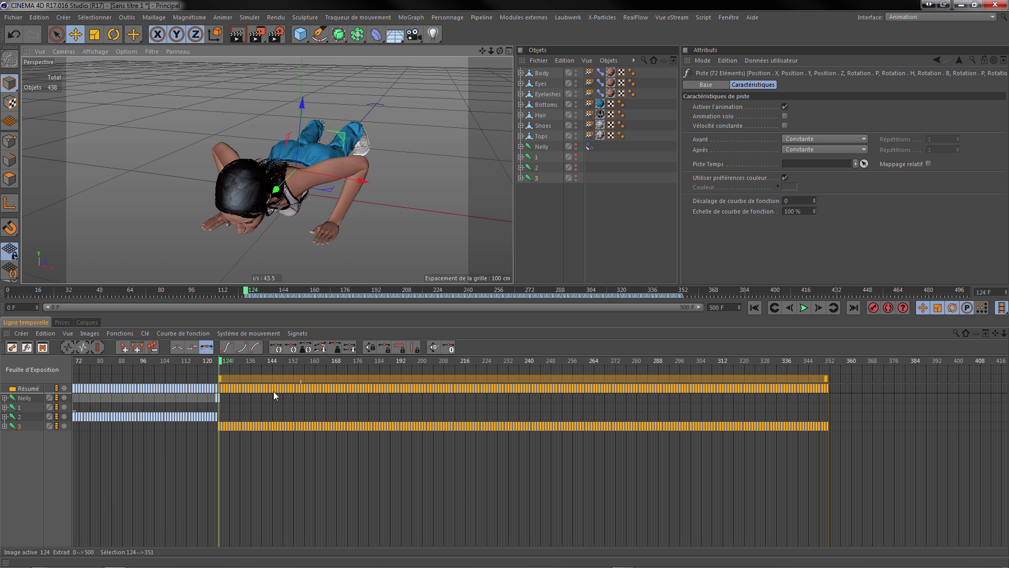
# - Expand the Position tracks of skeletons 2 and 3 in the timeline and enlarge the timeline area
pyautogui.click(5, 416)
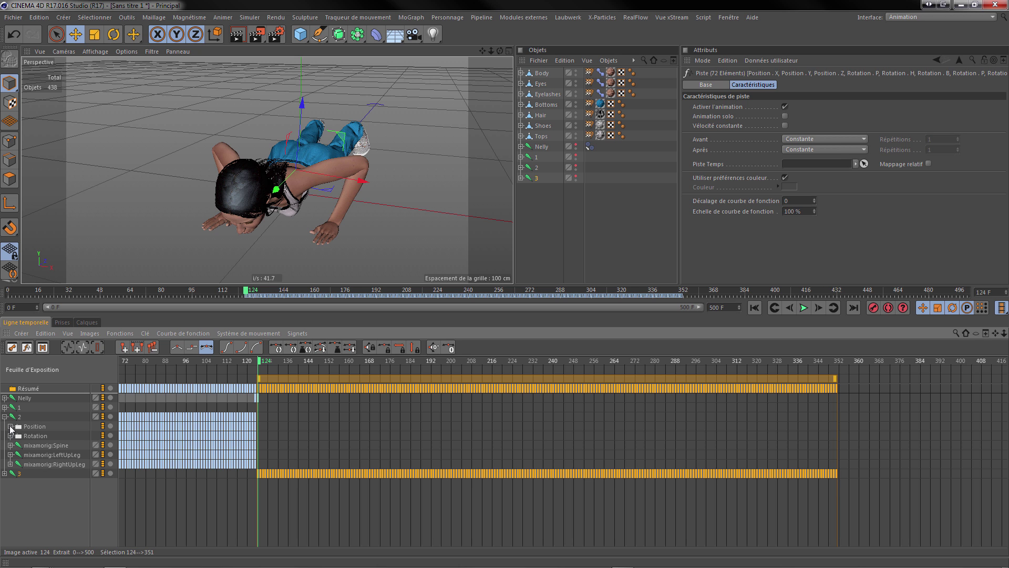
pyautogui.click(11, 427)
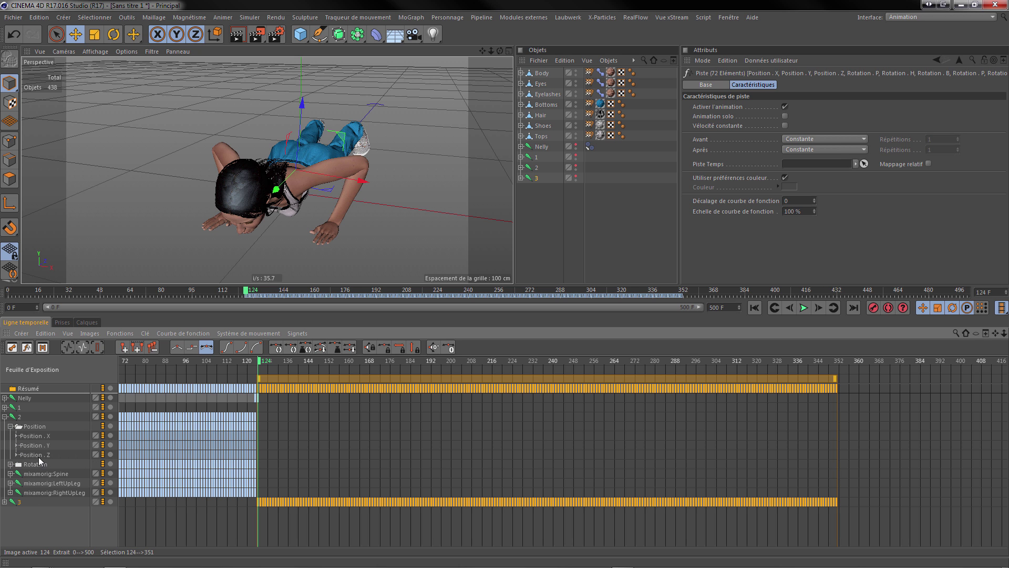
pyautogui.click(5, 502)
pyautogui.click(11, 511)
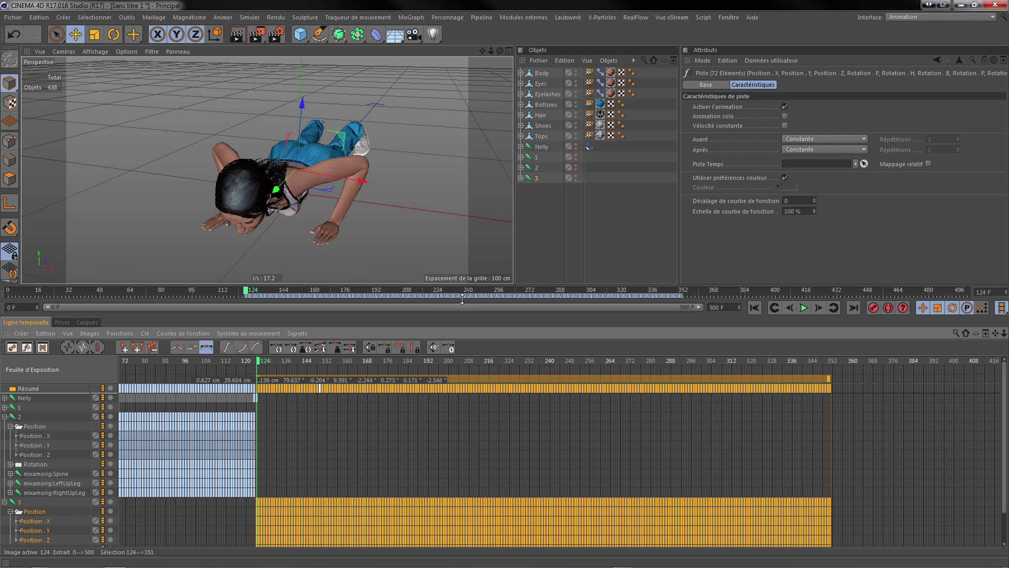
pyautogui.moveTo(483, 284); pyautogui.dragTo(483, 254)
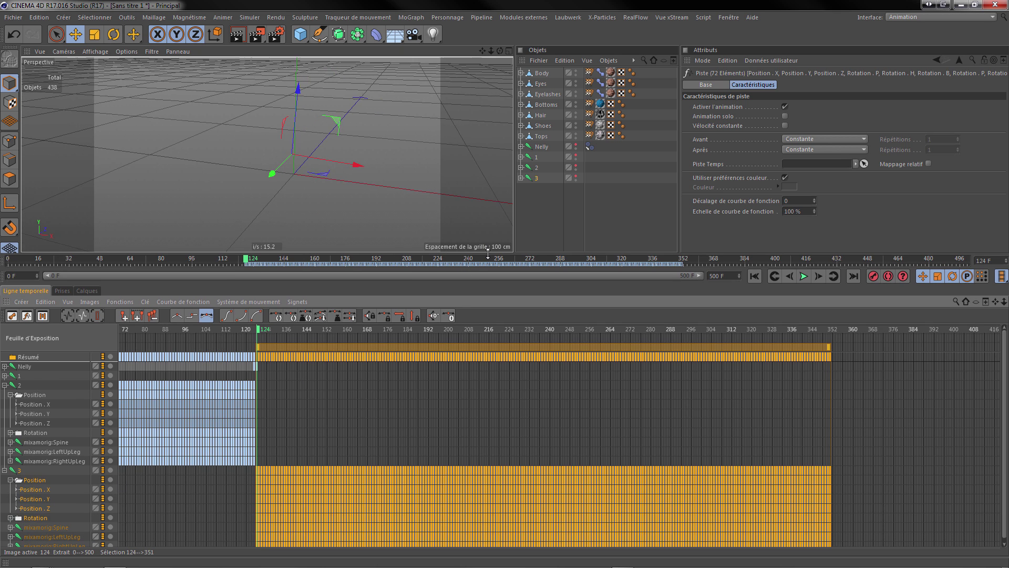
# - Switch the timeline to F-curve mode and frame skeleton 3's Position . Z curve around frame 124
pyautogui.click(27, 316)
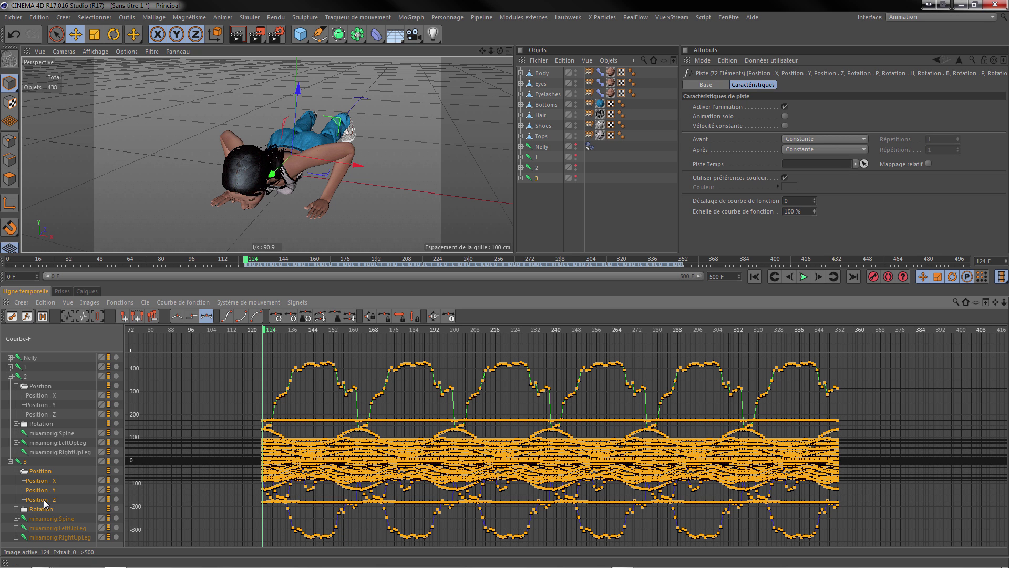
pyautogui.click(43, 499)
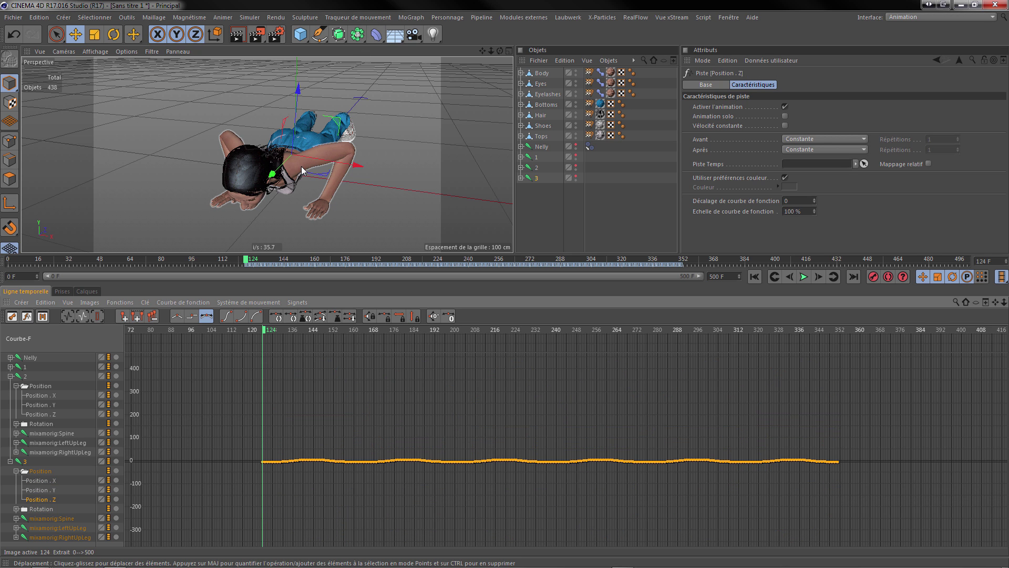
pyautogui.moveTo(501, 50); pyautogui.dragTo(457, 52)
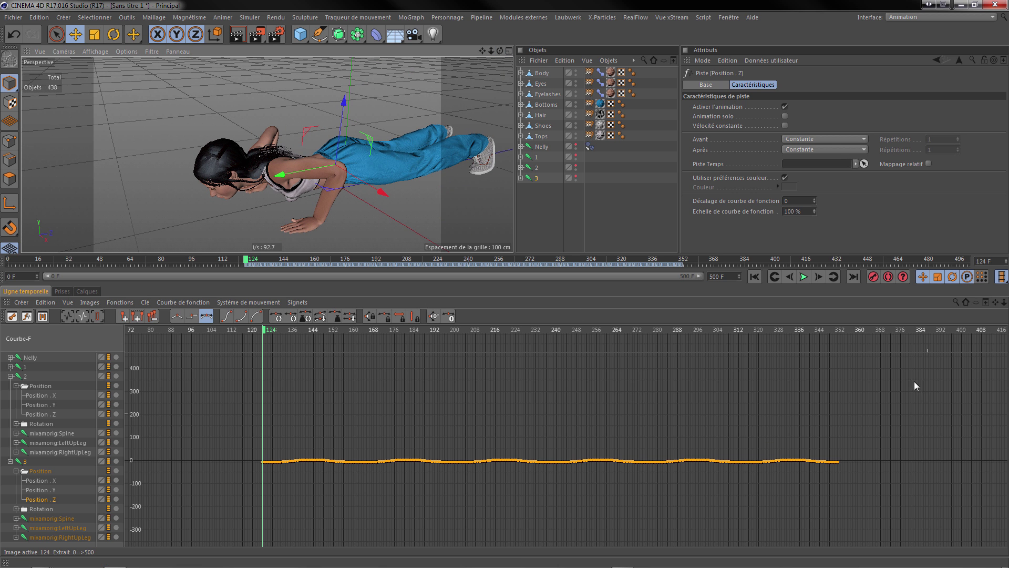
pyautogui.moveTo(1004, 302)
pyautogui.mouseDown()
pyautogui.moveTo(992, 305)
pyautogui.moveTo(1005, 306)
pyautogui.moveTo(995, 303)
pyautogui.moveTo(981, 216)
pyautogui.moveTo(1001, 8)
pyautogui.moveTo(994, 307)
pyautogui.mouseUp()
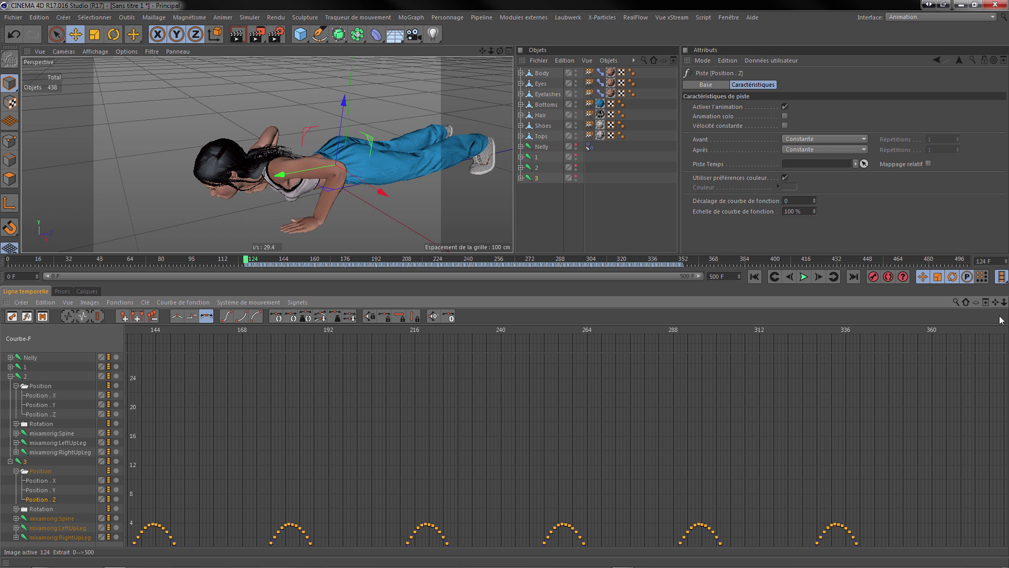
pyautogui.click(996, 302)
pyautogui.moveTo(995, 302); pyautogui.dragTo(979, 271)
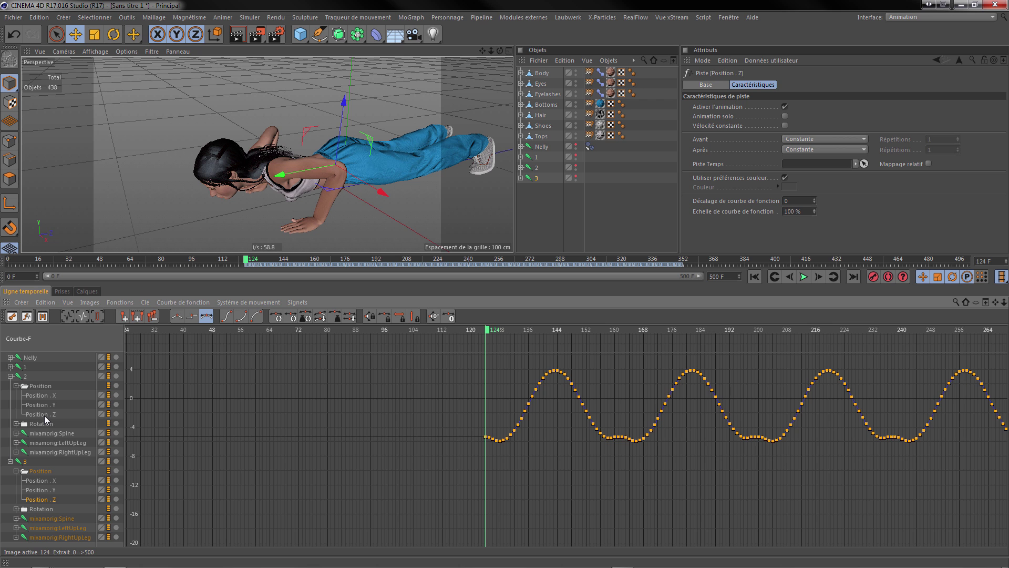
# - Compare the Position . Z curves of skeletons 2 and 3 where they meet at frame 124
pyautogui.click(45, 416)
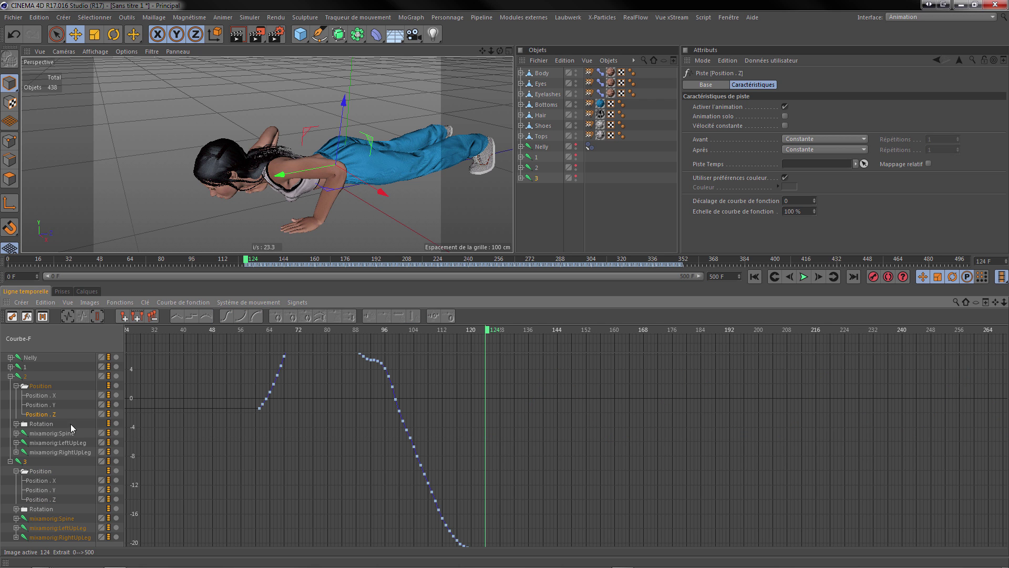
pyautogui.moveTo(997, 303); pyautogui.dragTo(991, 276)
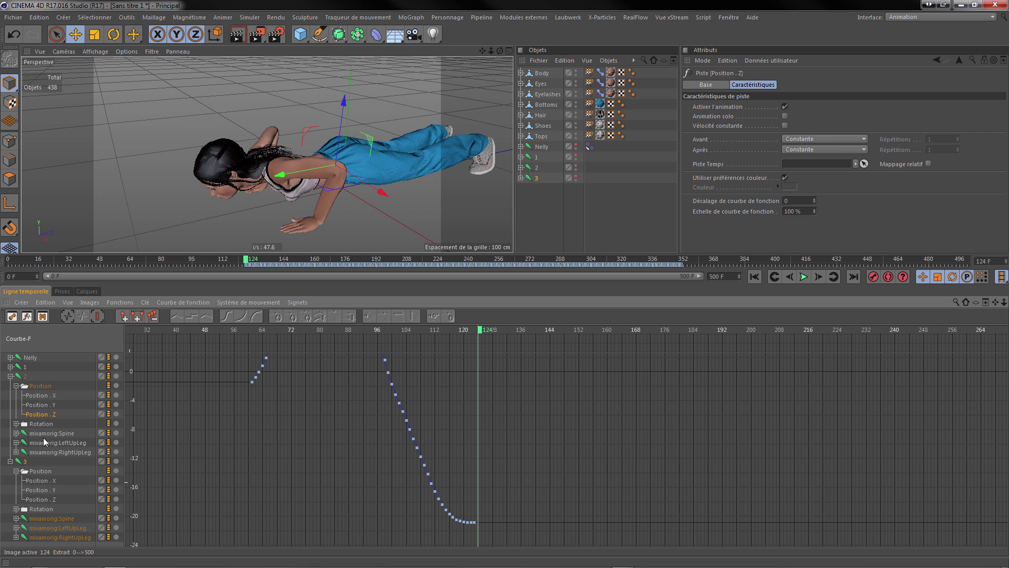
pyautogui.click(46, 500)
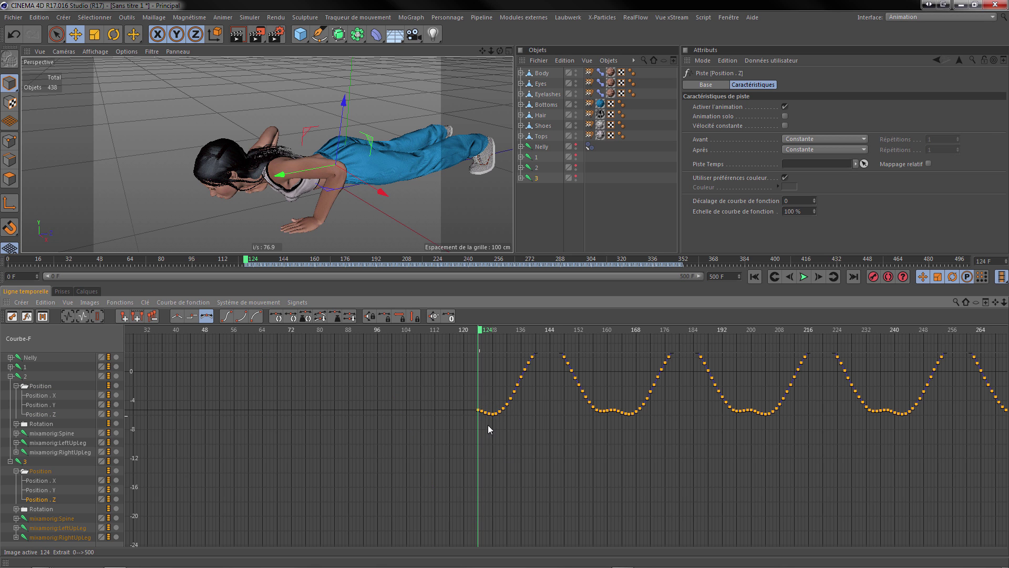
pyautogui.scroll(-7, 437, 456)
pyautogui.scroll(-5, 368, 423)
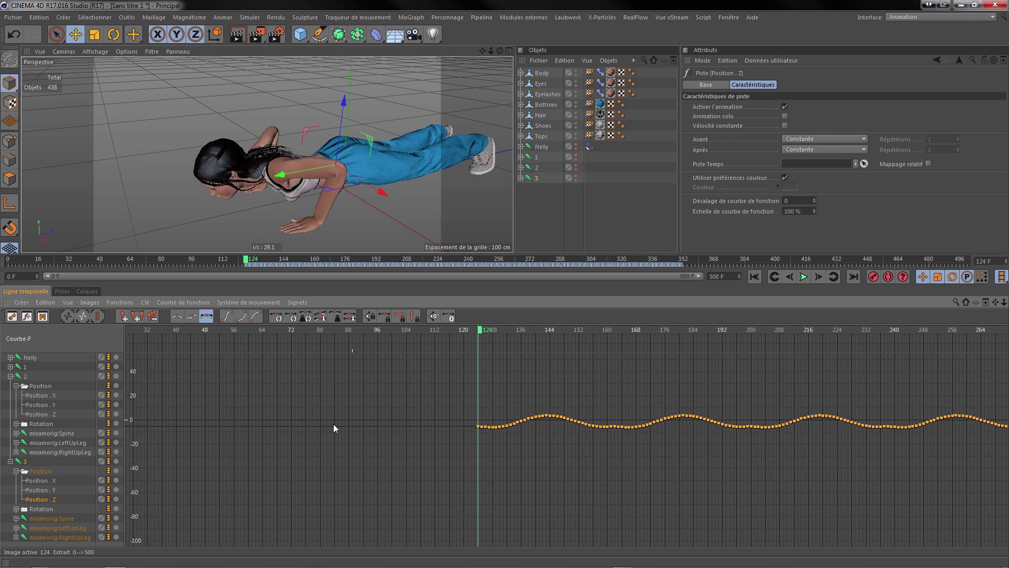
# - Lower all keys of skeleton 3's Position . Z curve so it starts at about -20 cm, near the end of skeleton 2's curve
pyautogui.scroll(3, 408, 442)
pyautogui.scroll(3, 507, 450)
pyautogui.scroll(-1, 508, 450)
pyautogui.scroll(-1, 440, 459)
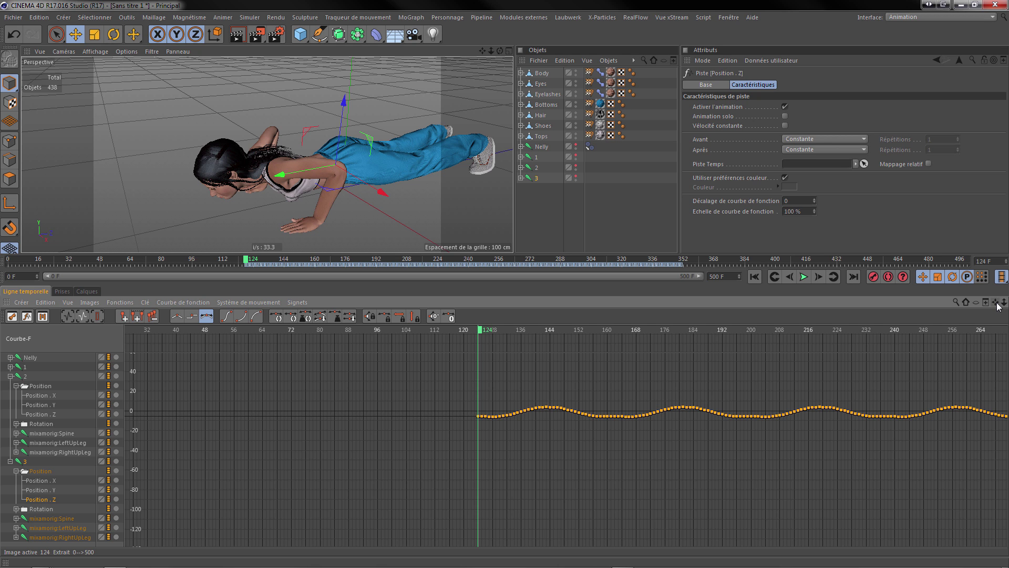
pyautogui.click(478, 416)
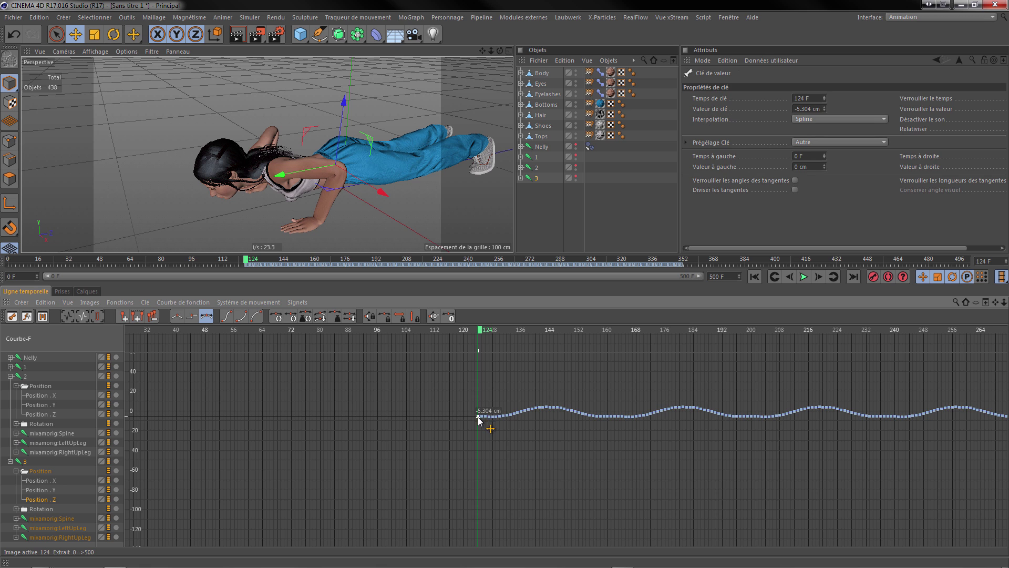
pyautogui.hotkey('ctrl', 'a')
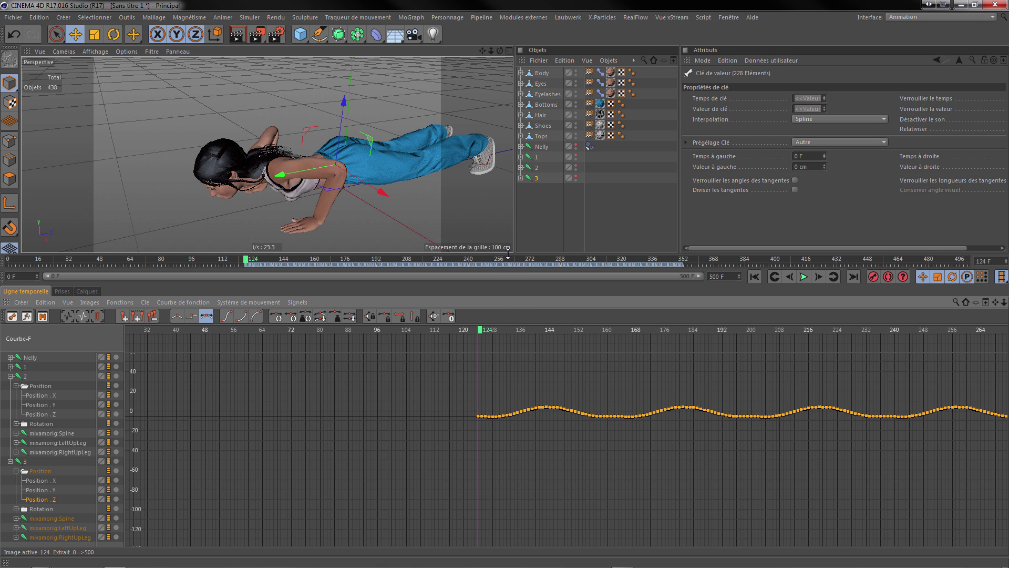
pyautogui.moveTo(507, 252); pyautogui.dragTo(509, 191)
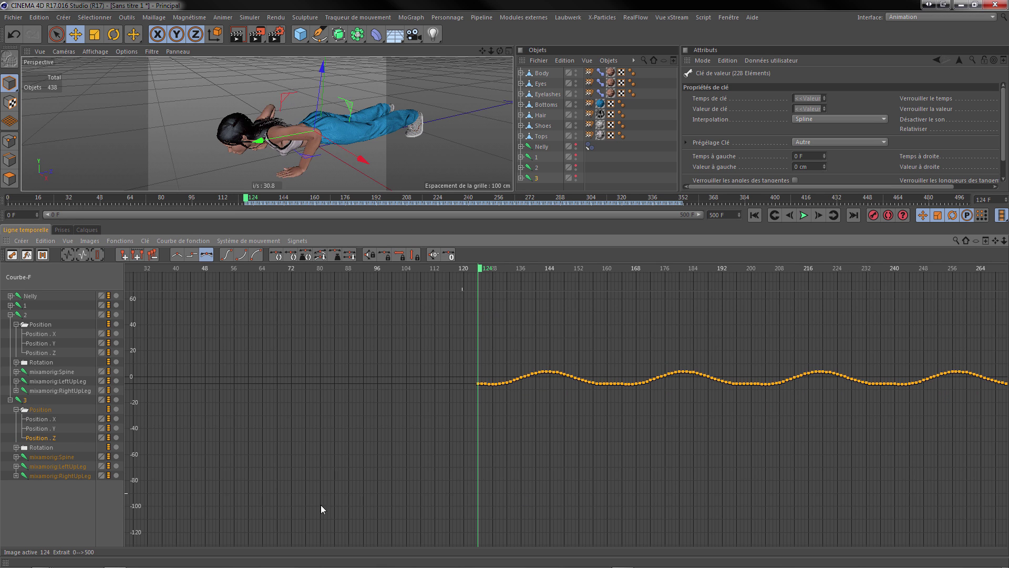
pyautogui.click(42, 353)
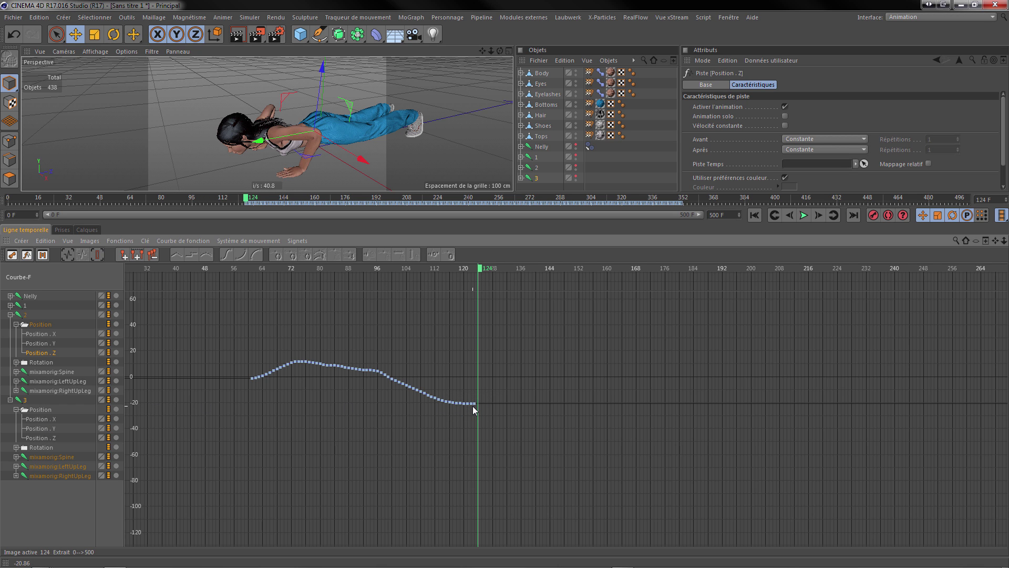
pyautogui.click(30, 438)
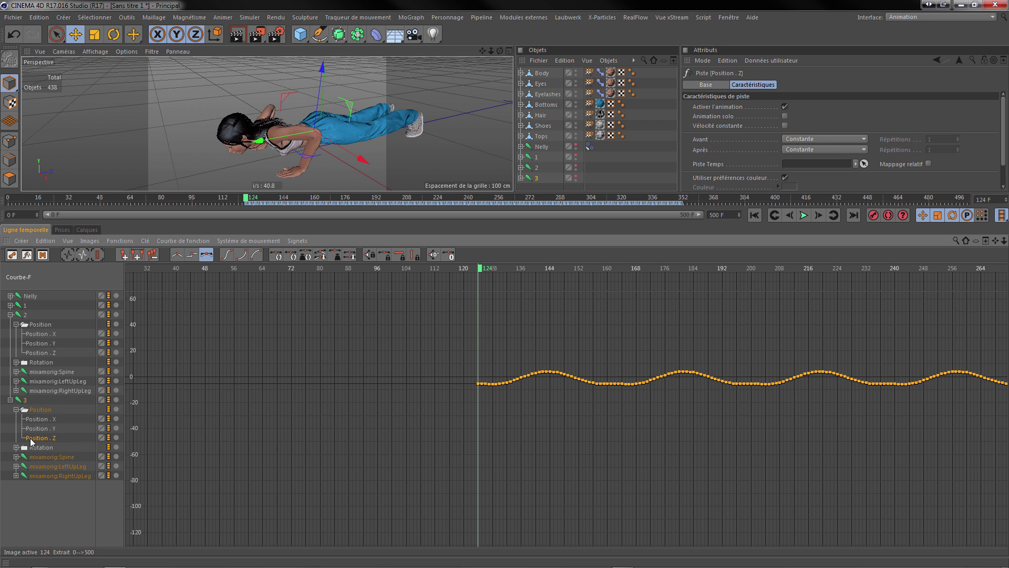
pyautogui.moveTo(479, 387)
pyautogui.mouseDown()
pyautogui.moveTo(479, 418)
pyautogui.moveTo(480, 404)
pyautogui.mouseUp()
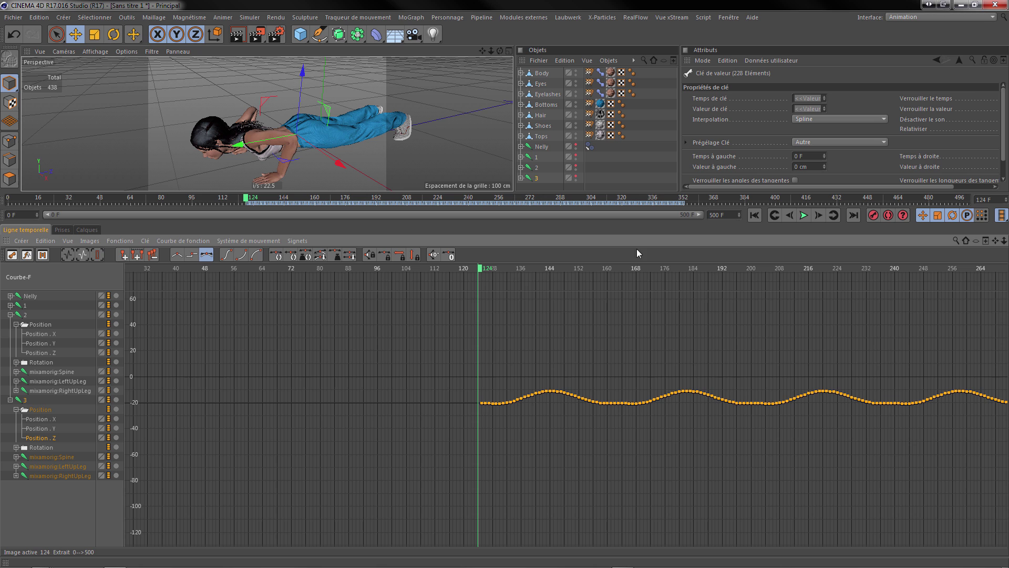
# - Compare Nelly's pose between frames 123 and 124 to check the transition with the lowered Z curve, including from a frontal angle
pyautogui.click(788, 216)
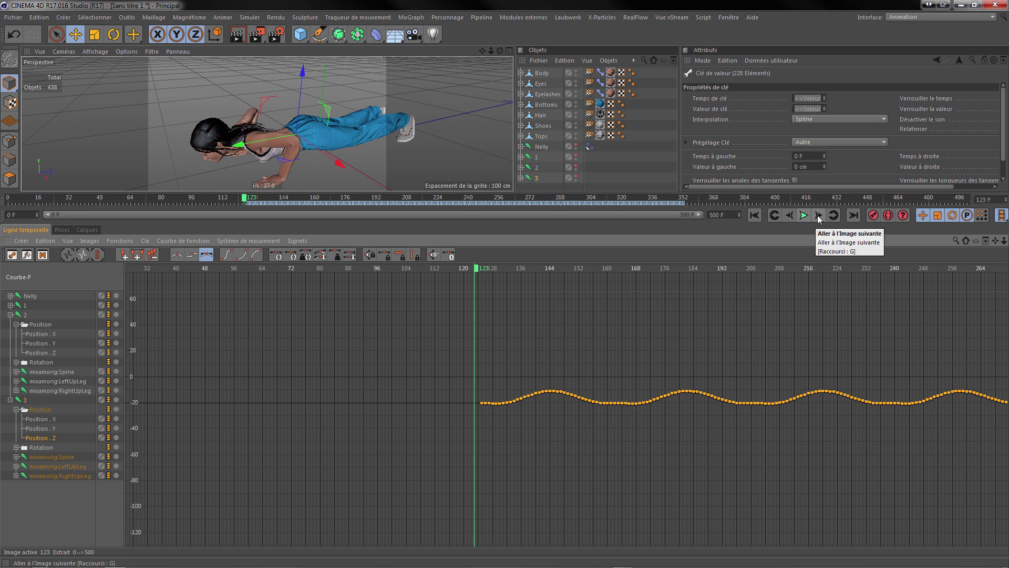
pyautogui.click(817, 215)
pyautogui.click(790, 215)
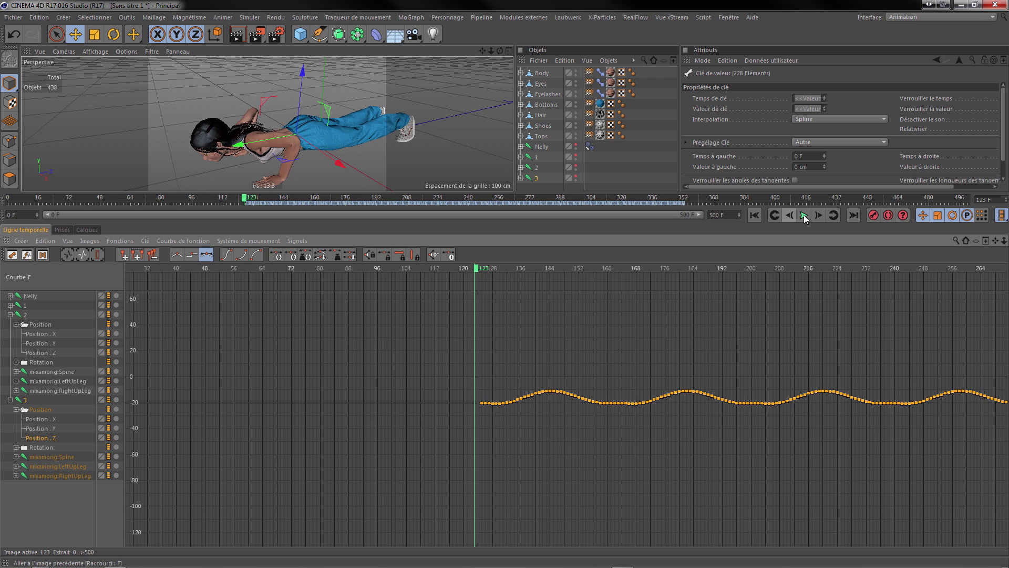
pyautogui.click(816, 215)
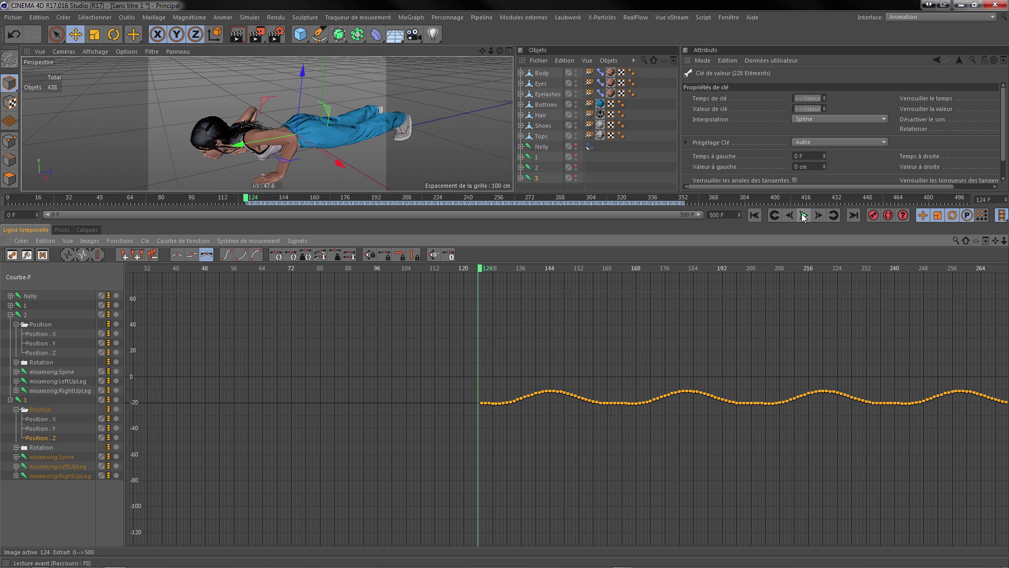
pyautogui.click(791, 215)
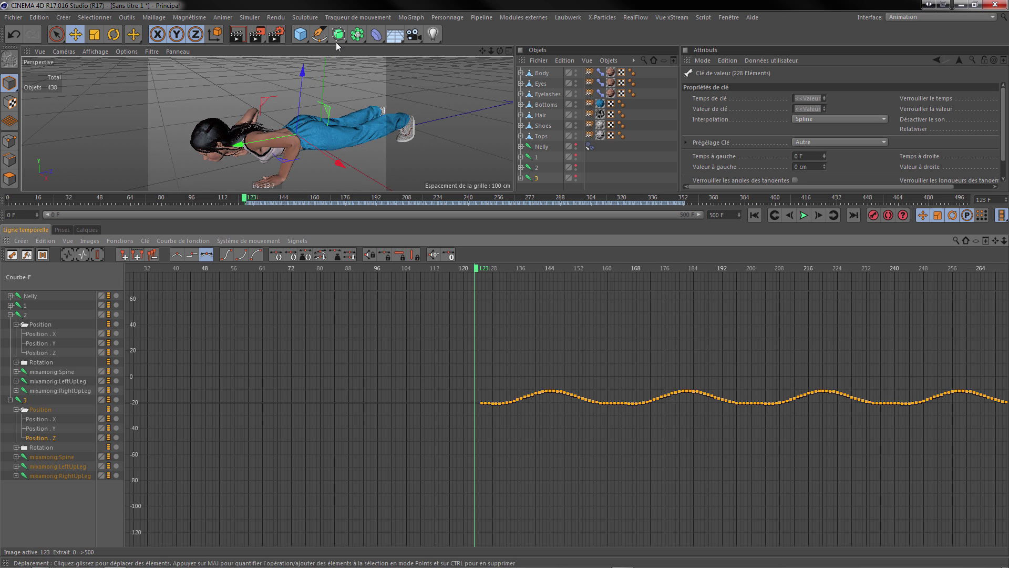
pyautogui.moveTo(497, 49); pyautogui.dragTo(496, 54)
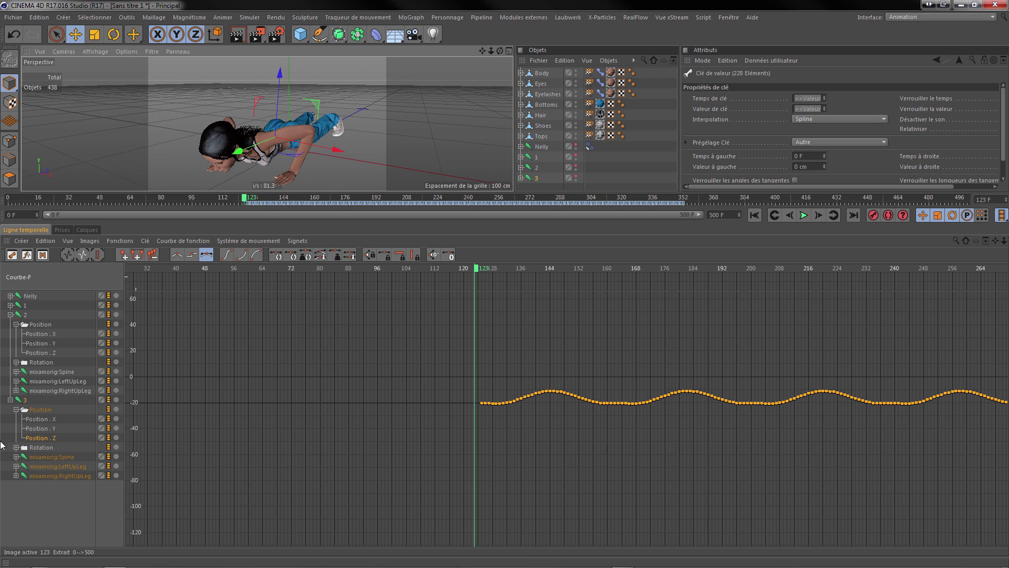
# - Raise skeleton 3's whole Position . X curve so it starts at about 3 cm, level with the end of skeleton 2's Position . X curve
pyautogui.click(47, 336)
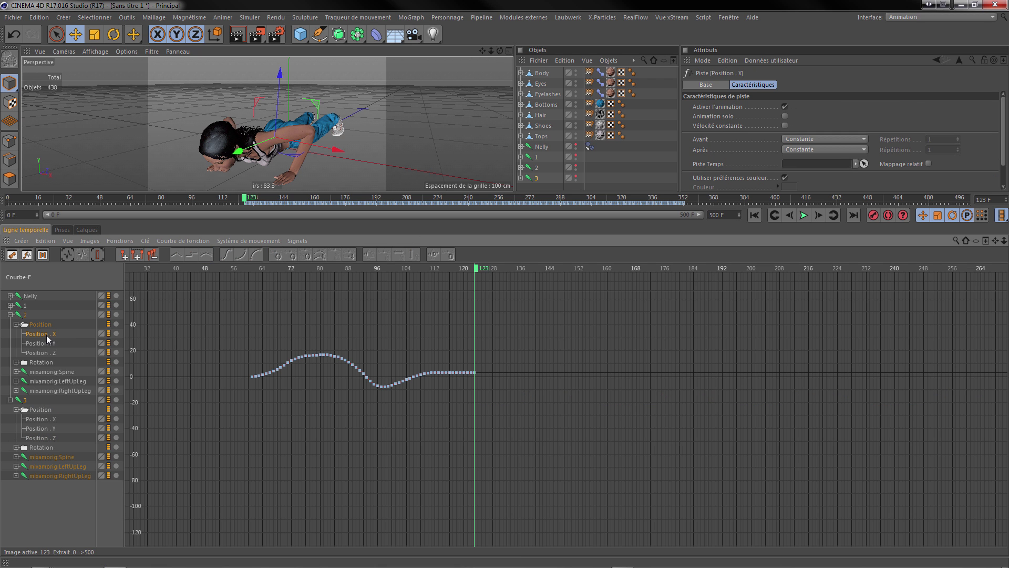
pyautogui.click(49, 419)
pyautogui.click(48, 335)
pyautogui.click(47, 419)
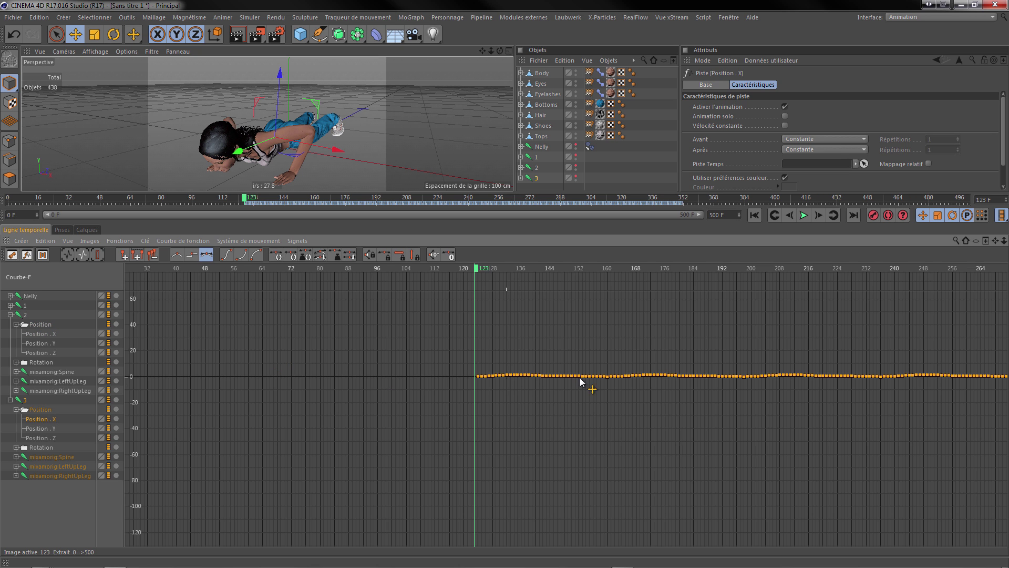
pyautogui.moveTo(1004, 240); pyautogui.dragTo(1003, 200)
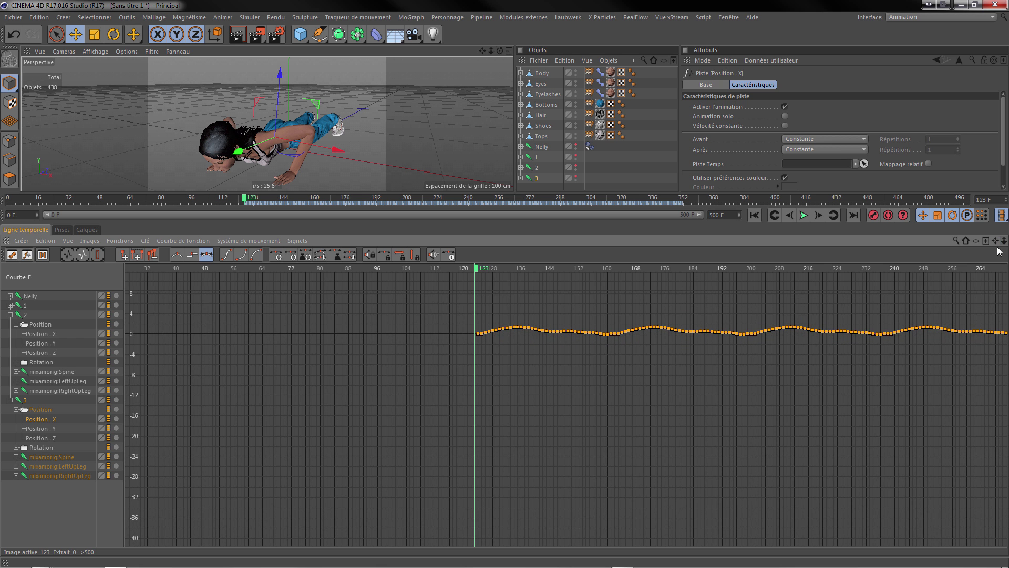
pyautogui.moveTo(994, 242); pyautogui.dragTo(1000, 299)
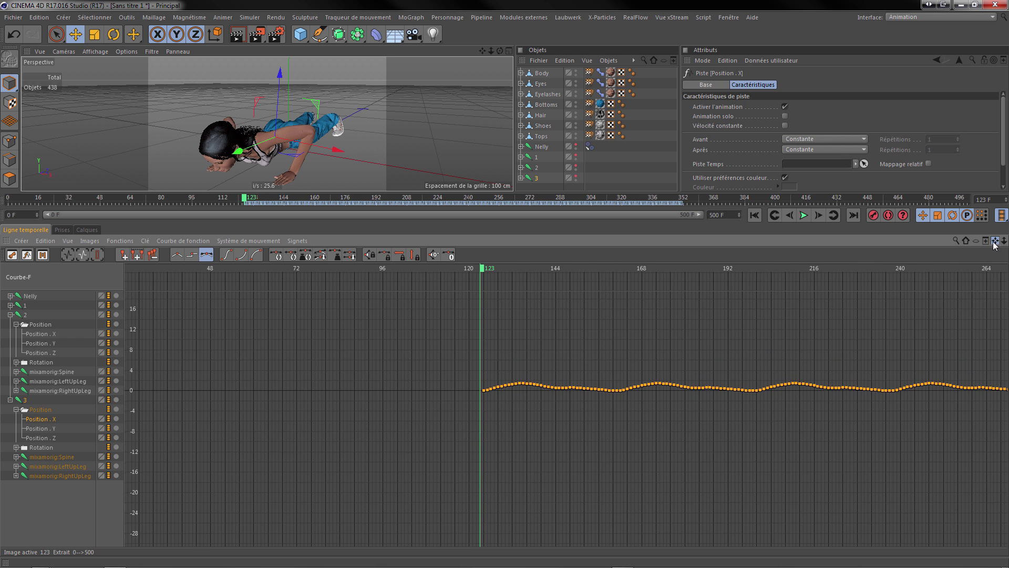
pyautogui.click(47, 332)
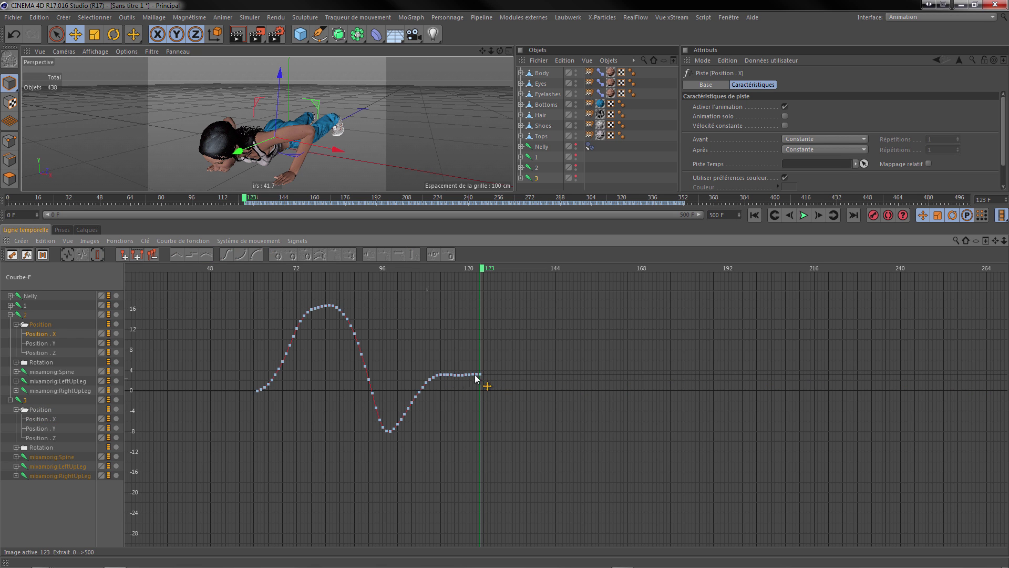
pyautogui.click(42, 419)
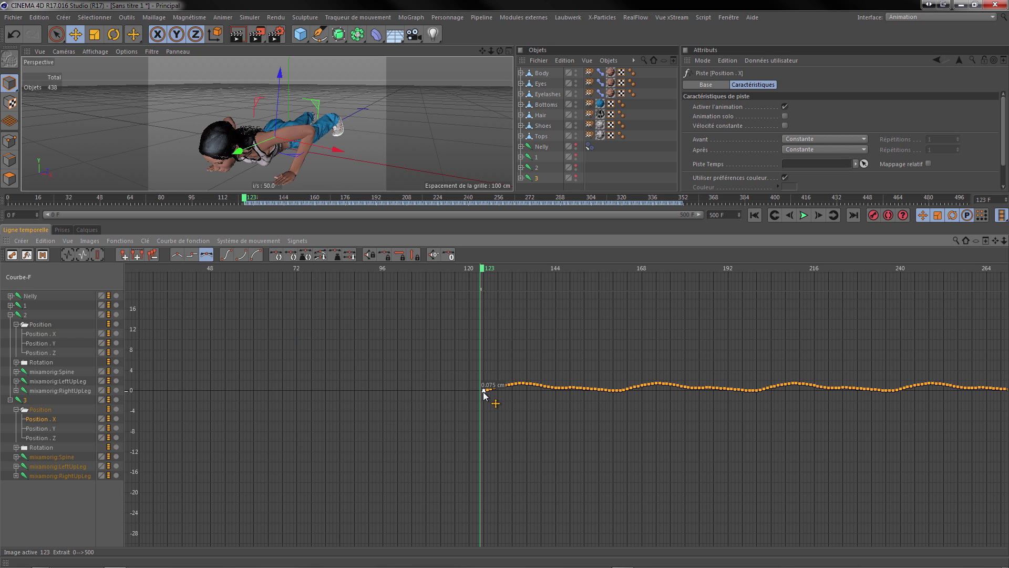
pyautogui.moveTo(487, 396); pyautogui.dragTo(484, 379)
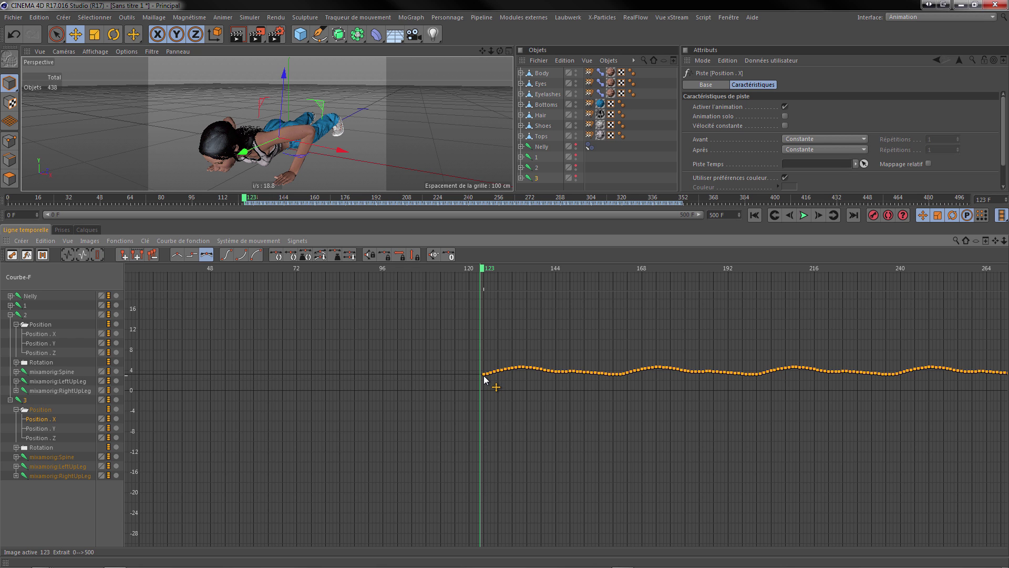
pyautogui.moveTo(484, 380); pyautogui.dragTo(484, 380)
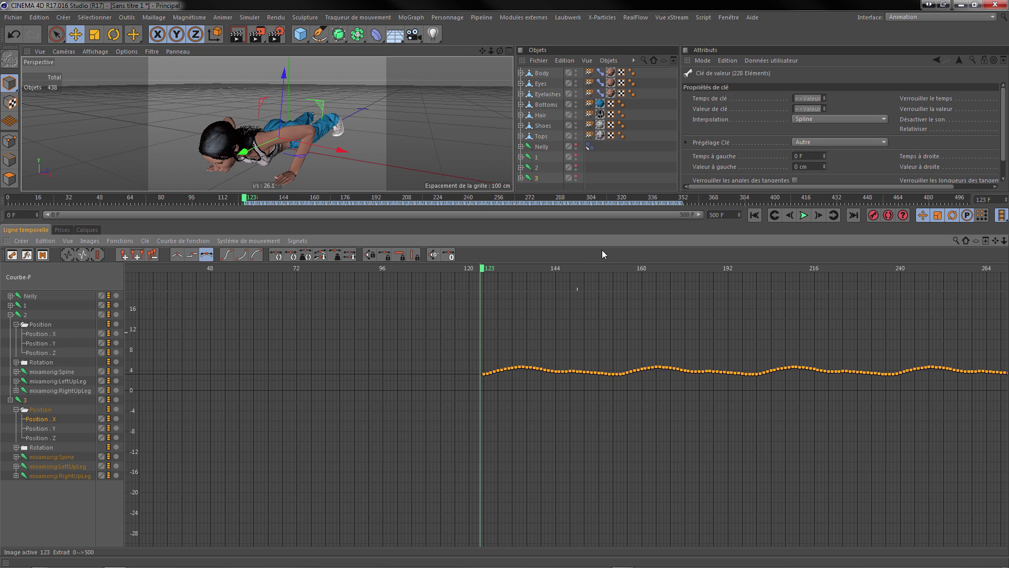
# - Step through frames 122 to 124 to check Nelly's sideways alignment at the transition
pyautogui.click(791, 218)
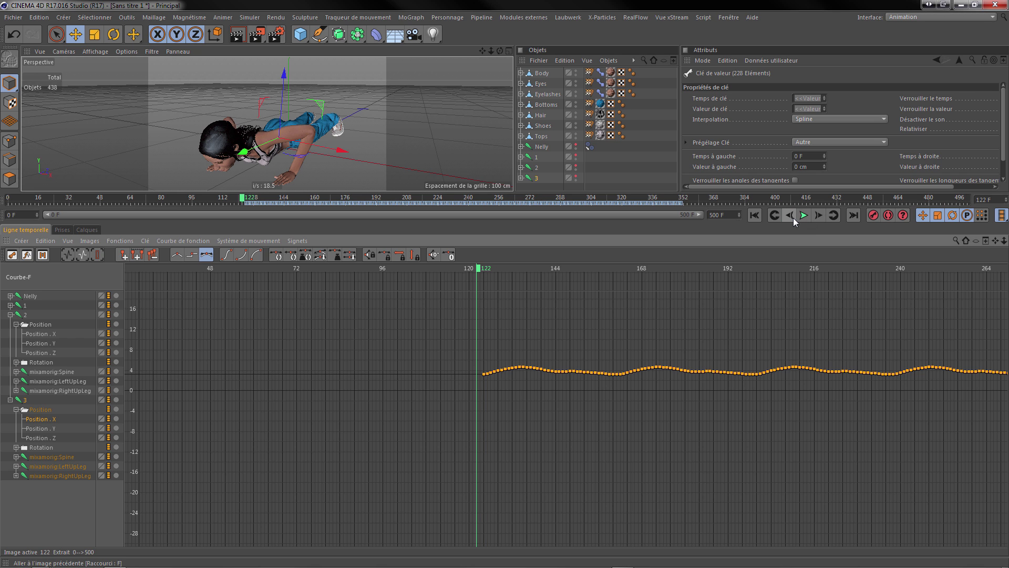
pyautogui.click(817, 216)
pyautogui.click(817, 216)
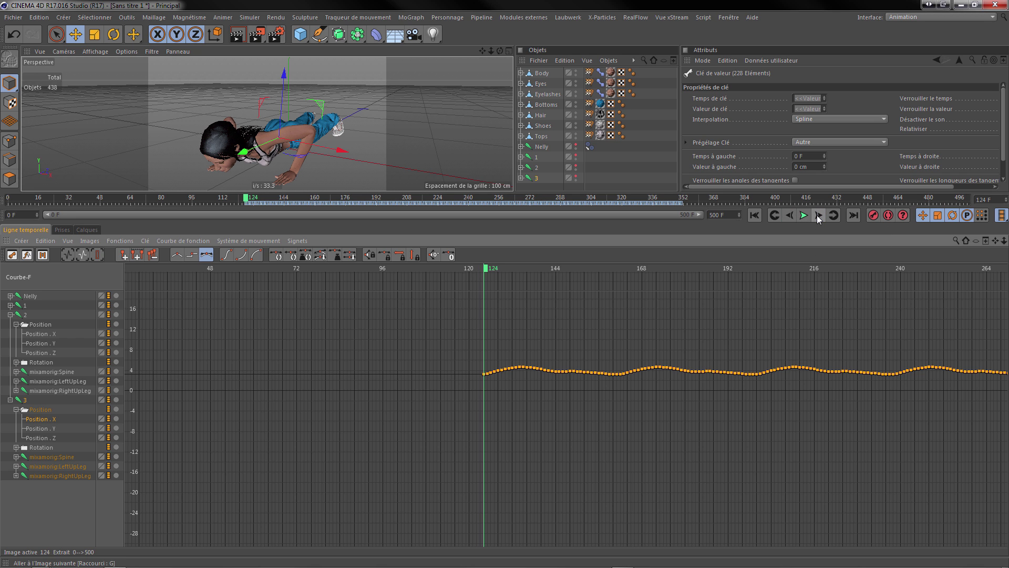
pyautogui.click(791, 216)
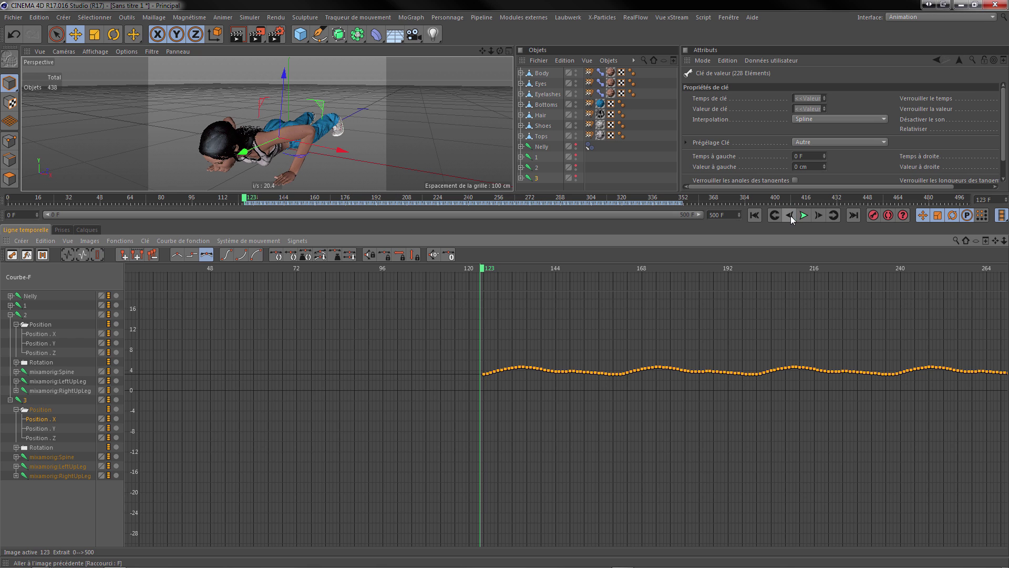
pyautogui.click(816, 215)
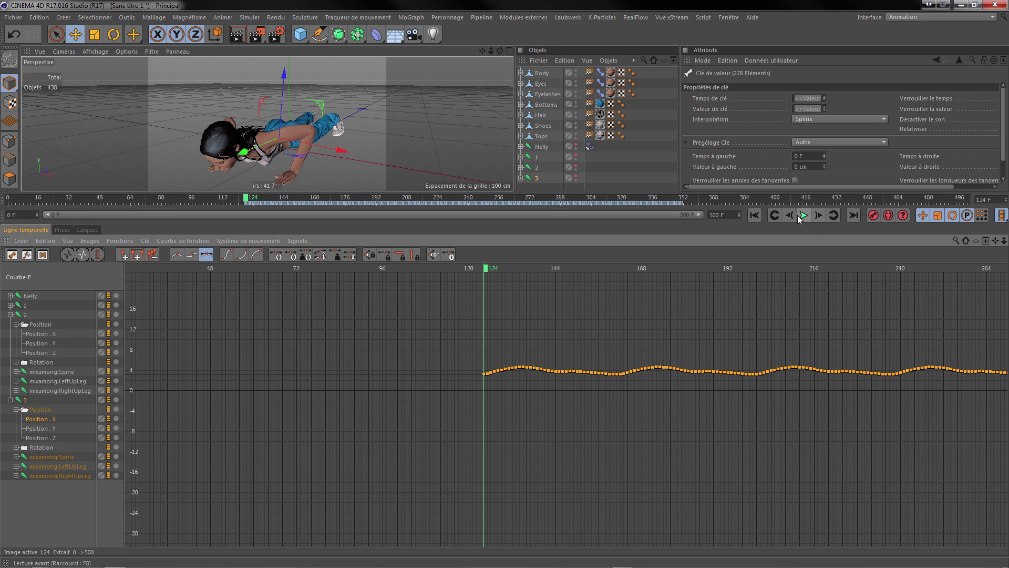
pyautogui.click(791, 216)
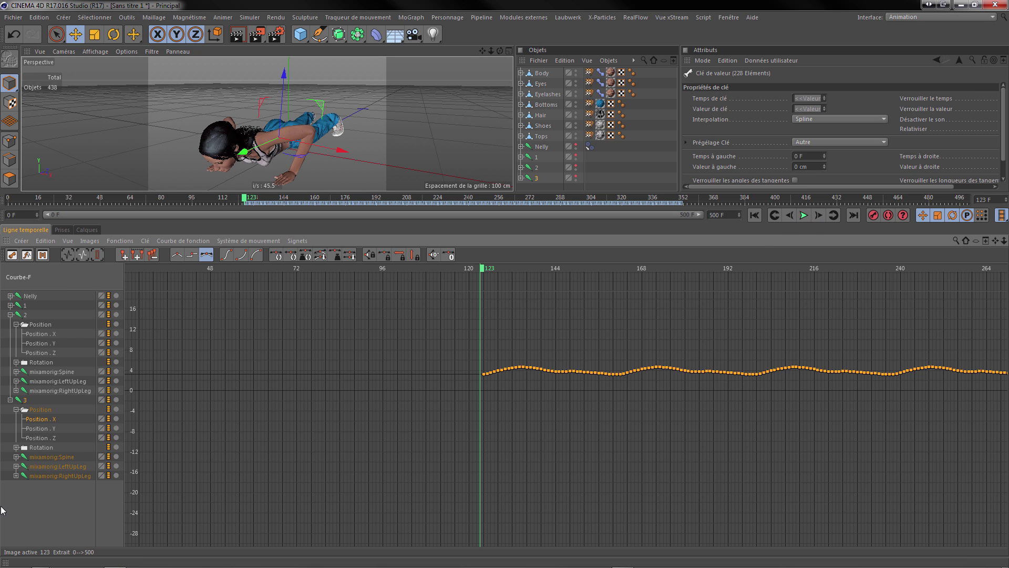
# - Fine-tune skeleton 3's whole Position . Z curve down to start at about -21 cm, matching the last Position . Z key of skeleton 2
pyautogui.click(47, 352)
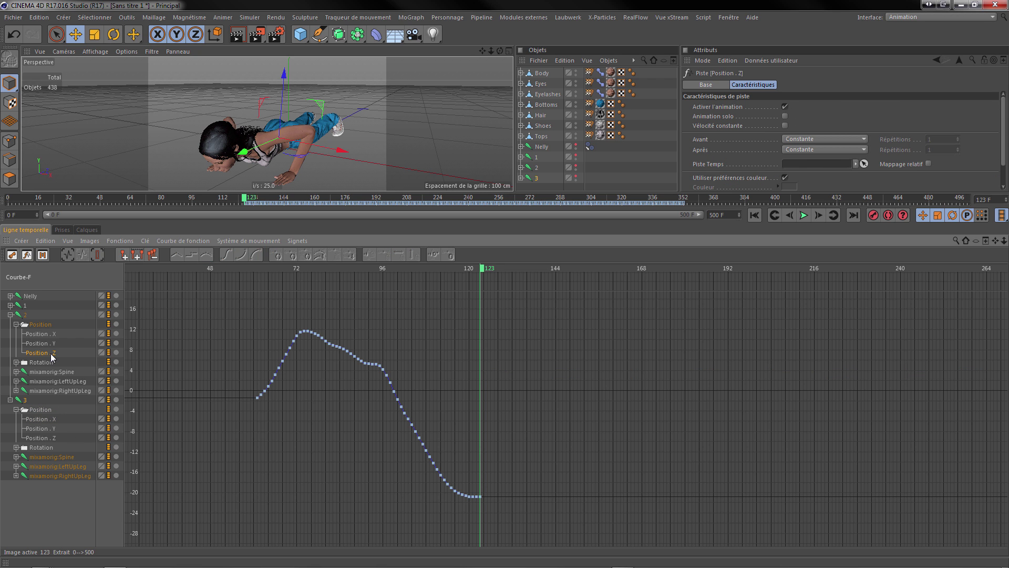
pyautogui.click(51, 438)
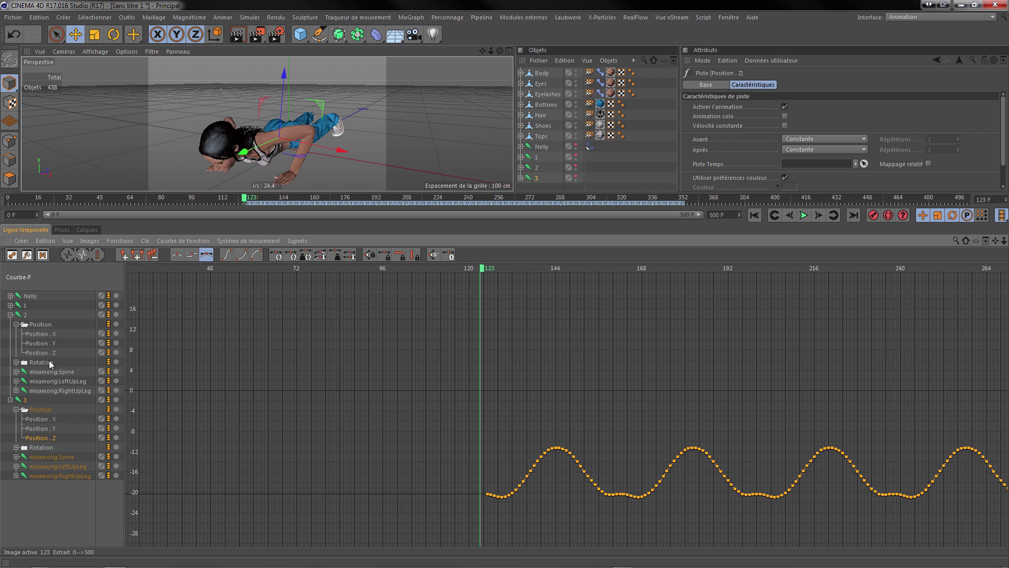
pyautogui.click(46, 354)
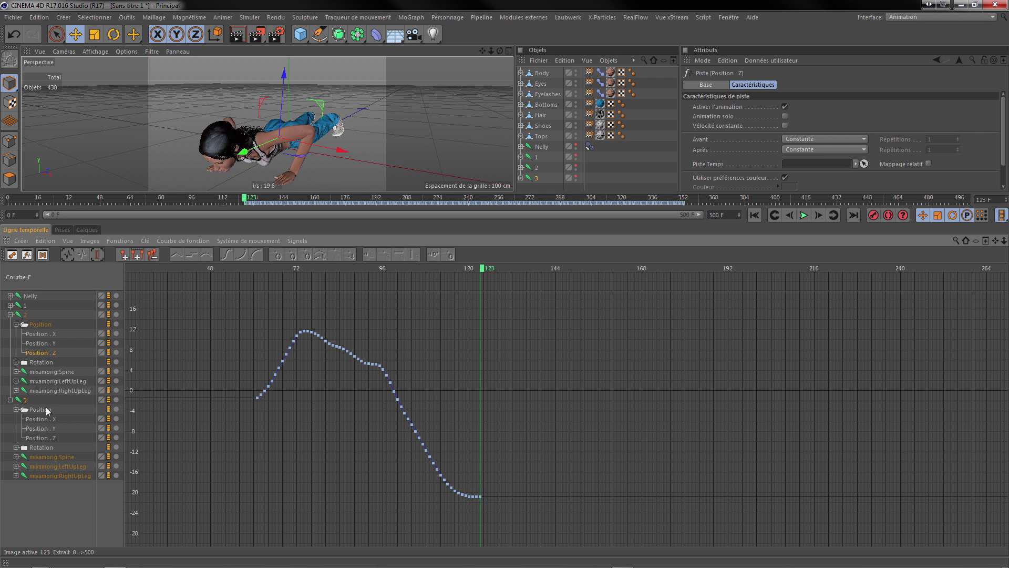
pyautogui.click(46, 439)
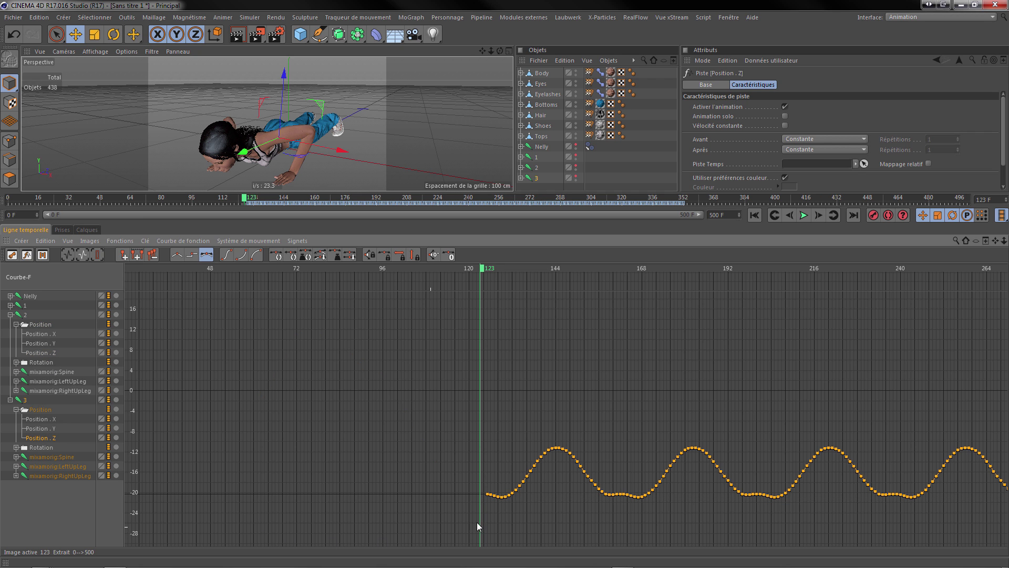
pyautogui.moveTo(1005, 241); pyautogui.dragTo(1005, 185)
pyautogui.moveTo(995, 241); pyautogui.dragTo(938, 0)
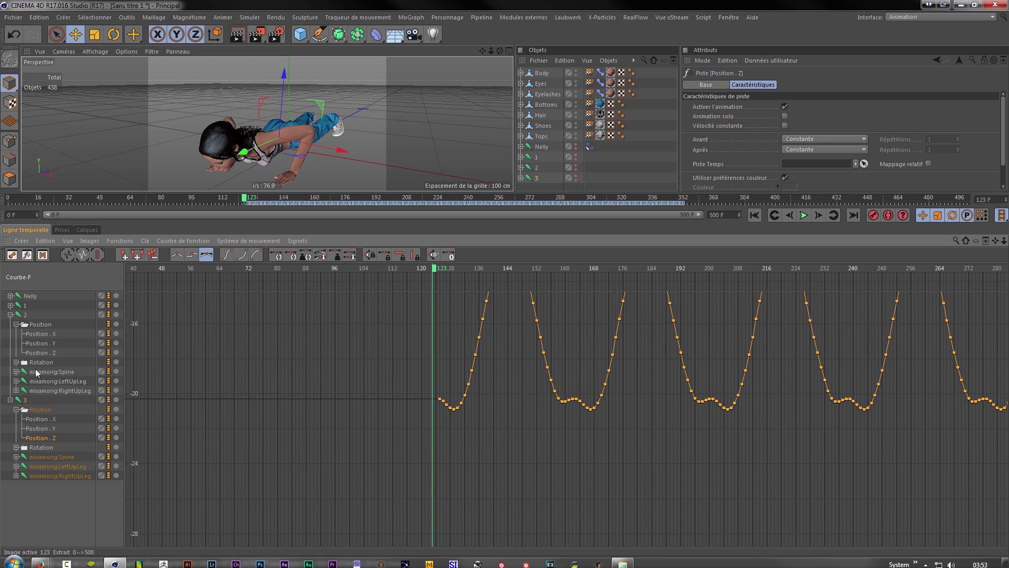
pyautogui.click(39, 354)
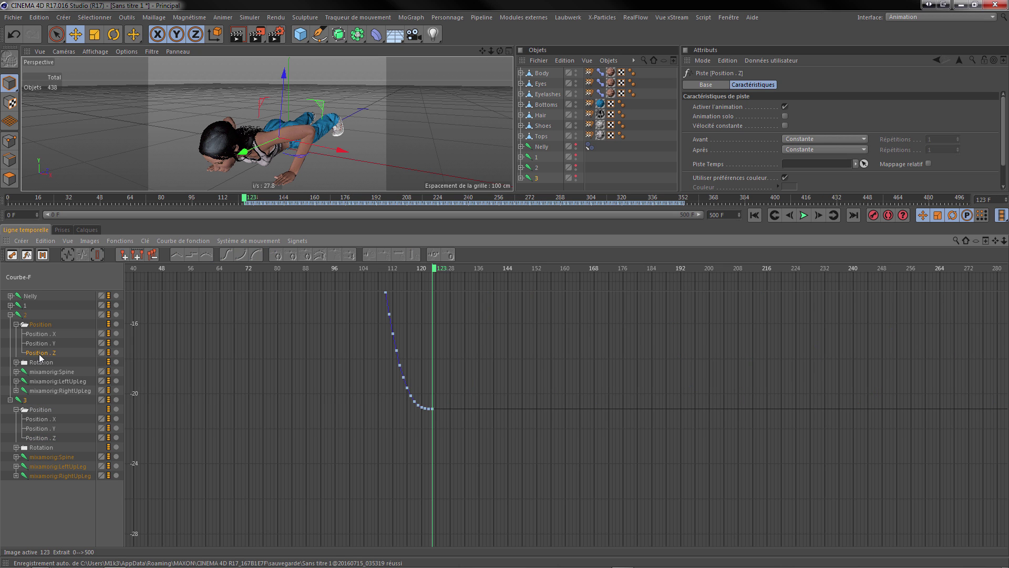
pyautogui.click(43, 439)
pyautogui.moveTo(440, 400)
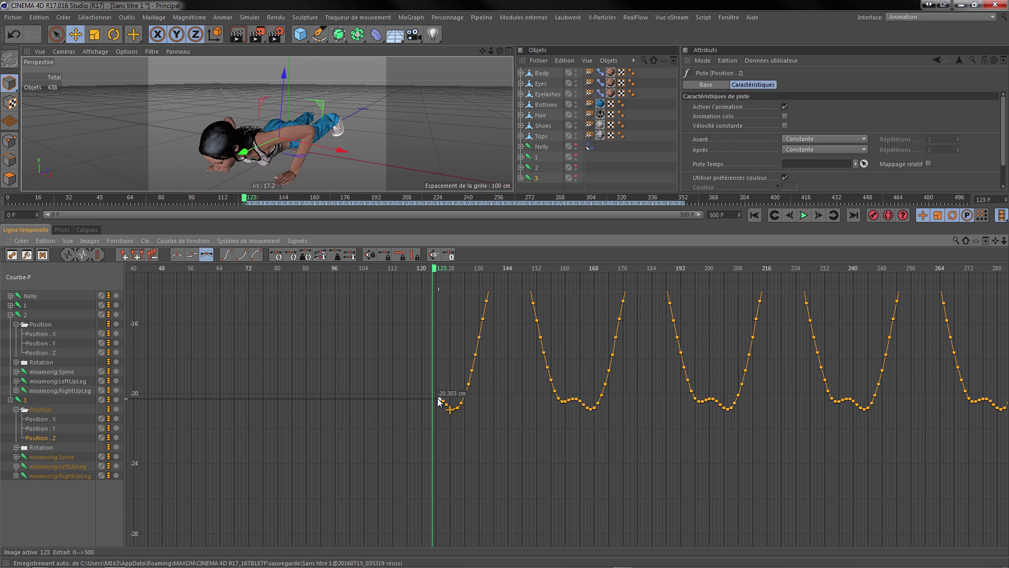
pyautogui.moveTo(440, 399); pyautogui.dragTo(440, 406)
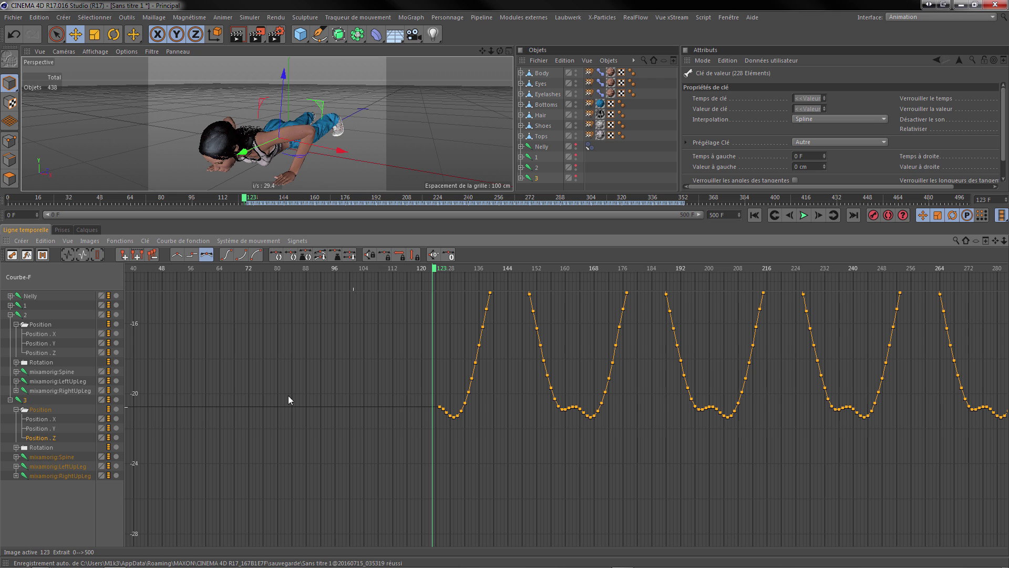
pyautogui.click(42, 355)
pyautogui.click(42, 438)
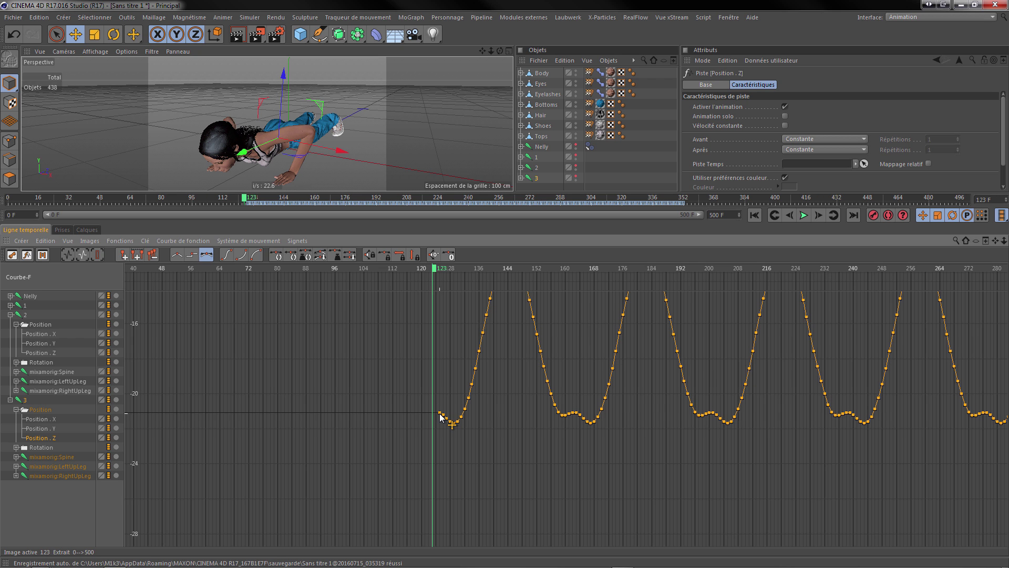
pyautogui.moveTo(440, 411); pyautogui.dragTo(440, 415)
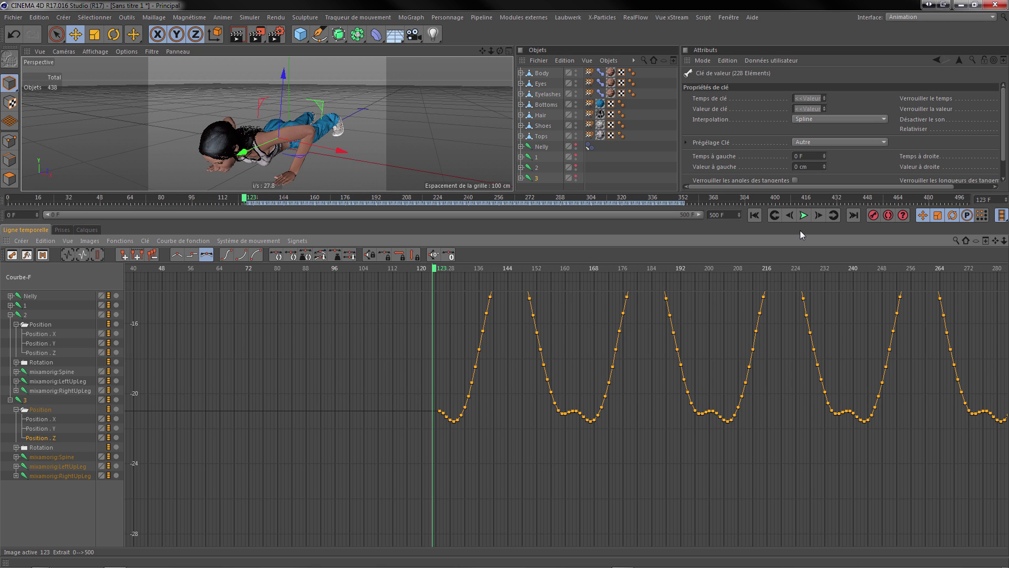
# - Step back and forth between frames 122 and 125 to check Nelly's pose at the transition with the adjusted Z curve
pyautogui.click(790, 216)
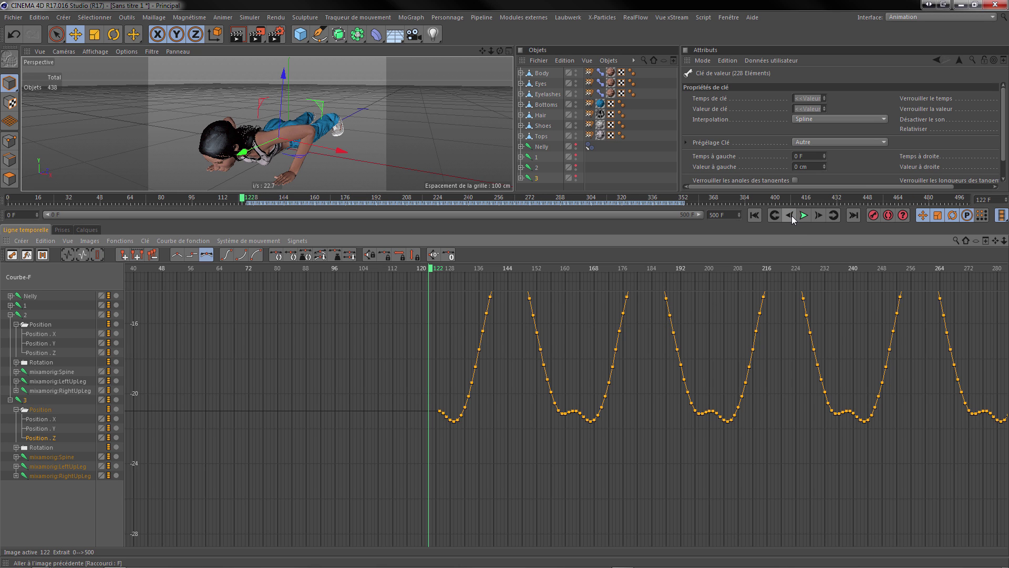
pyautogui.click(817, 214)
pyautogui.click(817, 214)
pyautogui.click(817, 214)
pyautogui.click(789, 215)
pyautogui.click(816, 214)
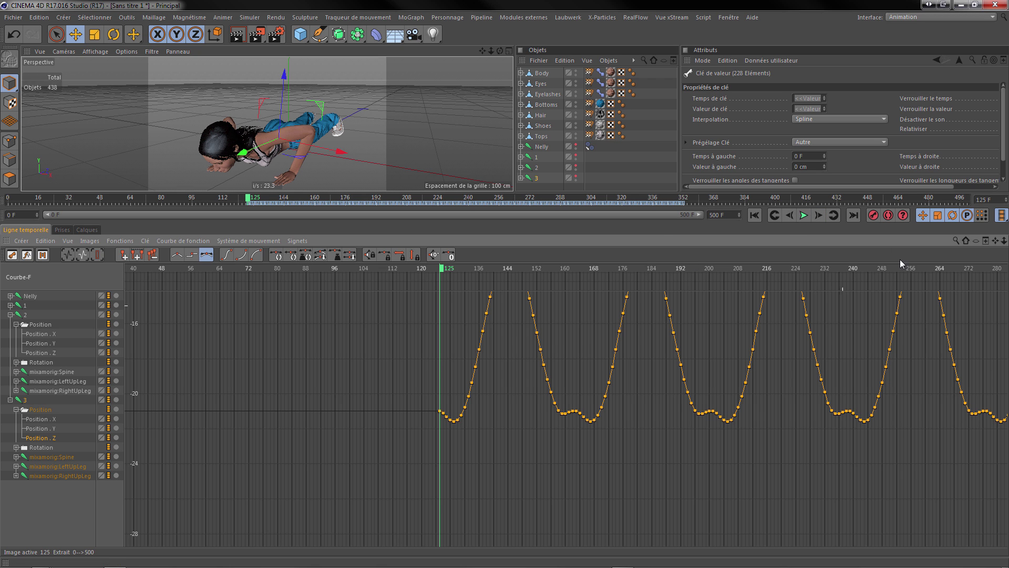
# - Show the timeline as a dope sheet with skeletons 2 and 3 collapsed, and enlarge the perspective view above it
pyautogui.press('Tab')
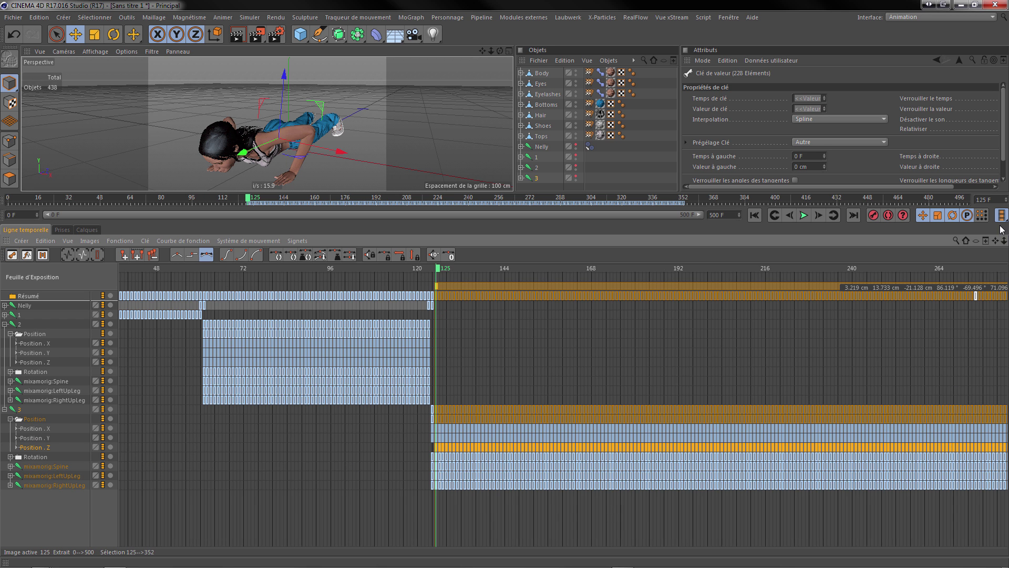
pyautogui.moveTo(1003, 241); pyautogui.dragTo(952, 241)
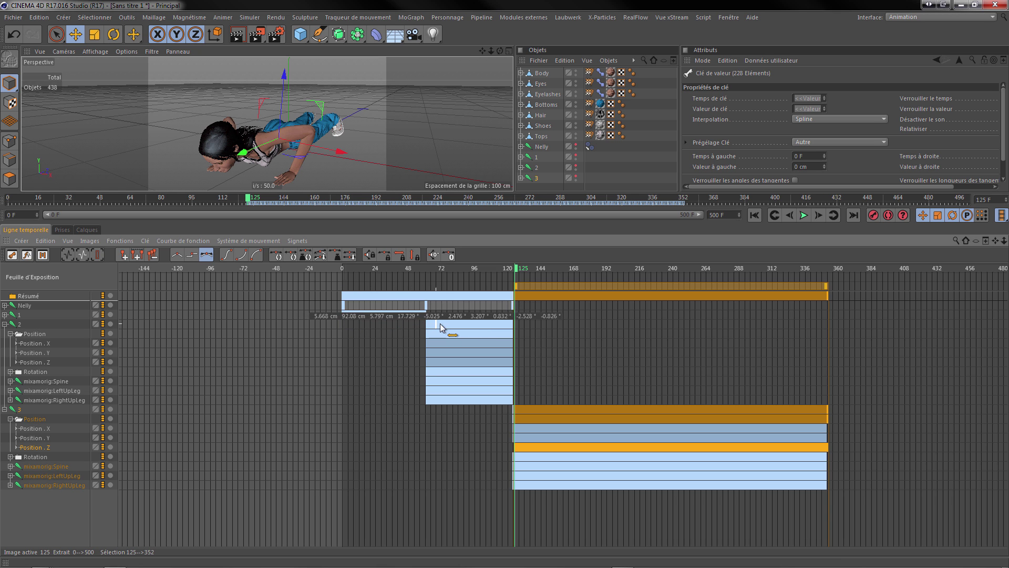
pyautogui.click(5, 324)
pyautogui.click(4, 334)
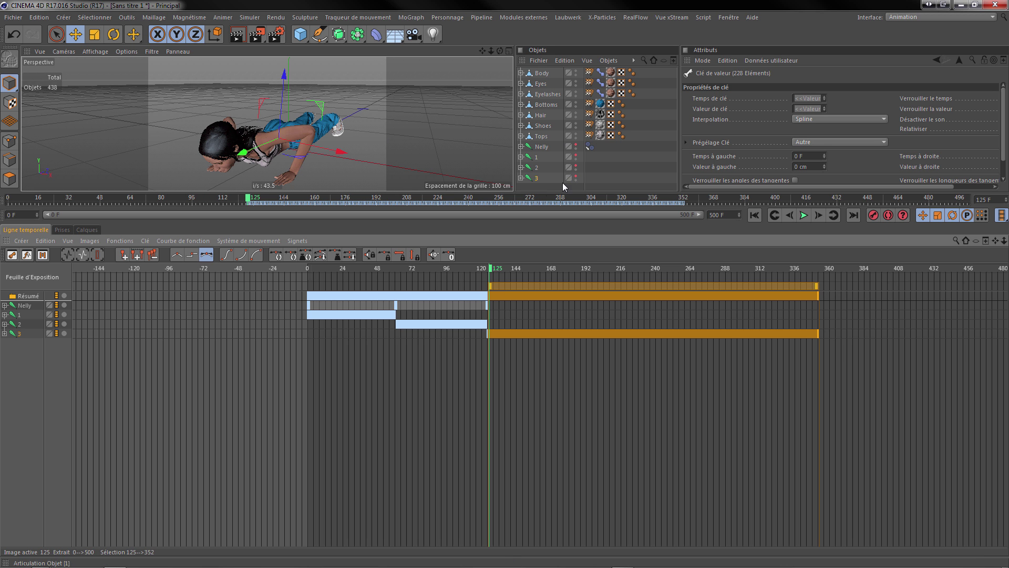
pyautogui.moveTo(449, 196); pyautogui.dragTo(453, 302)
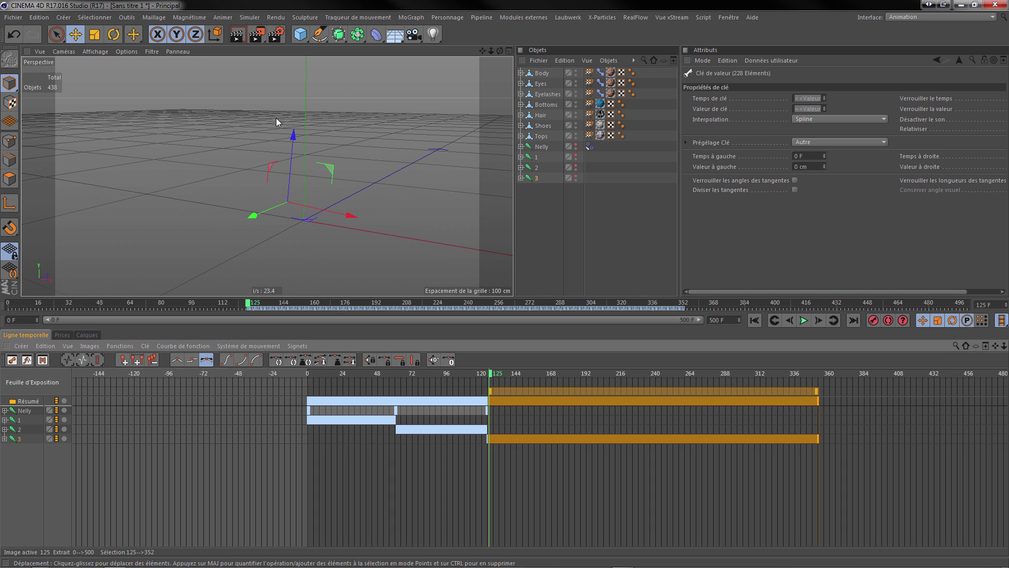
# - Merge push_up_to_idle.fbx into the scene, keeping the current FBX import settings
pyautogui.click(19, 21)
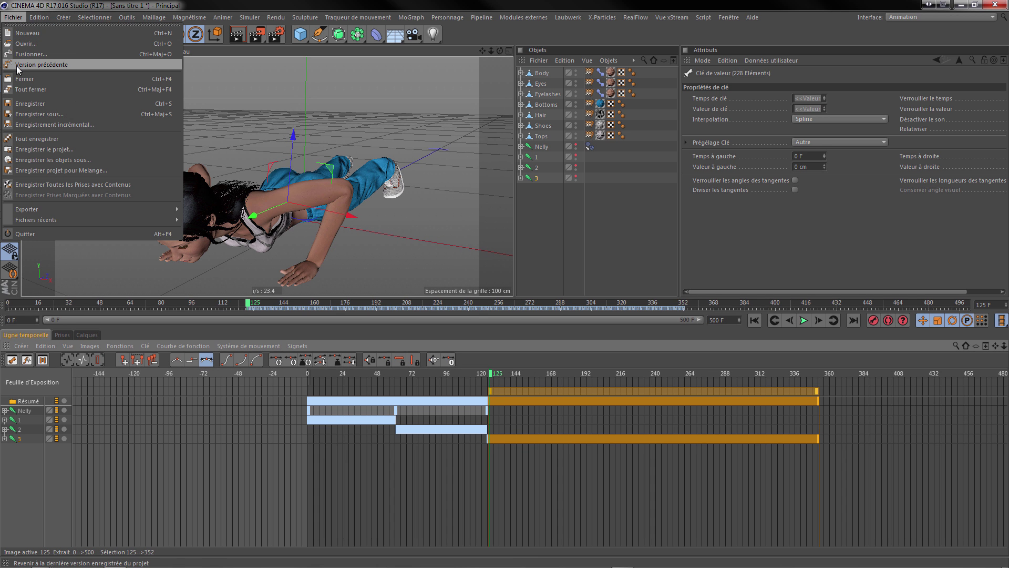
pyautogui.click(30, 55)
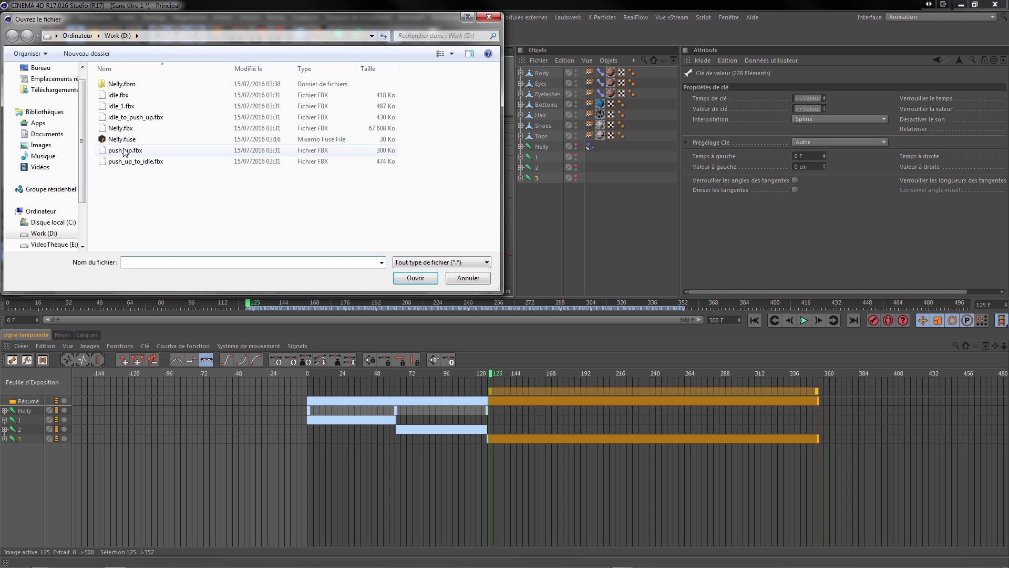
pyautogui.click(129, 162)
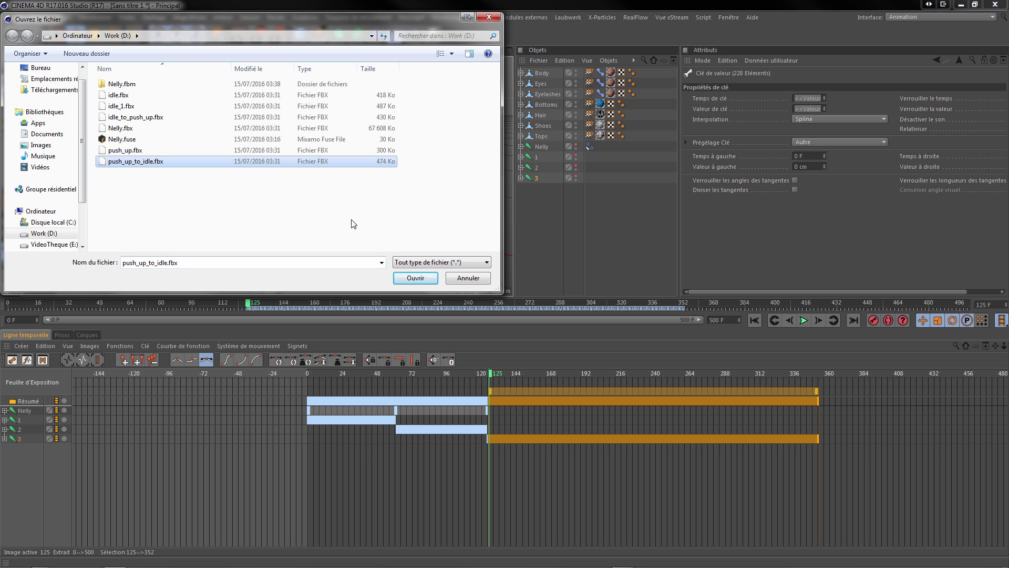
pyautogui.click(416, 279)
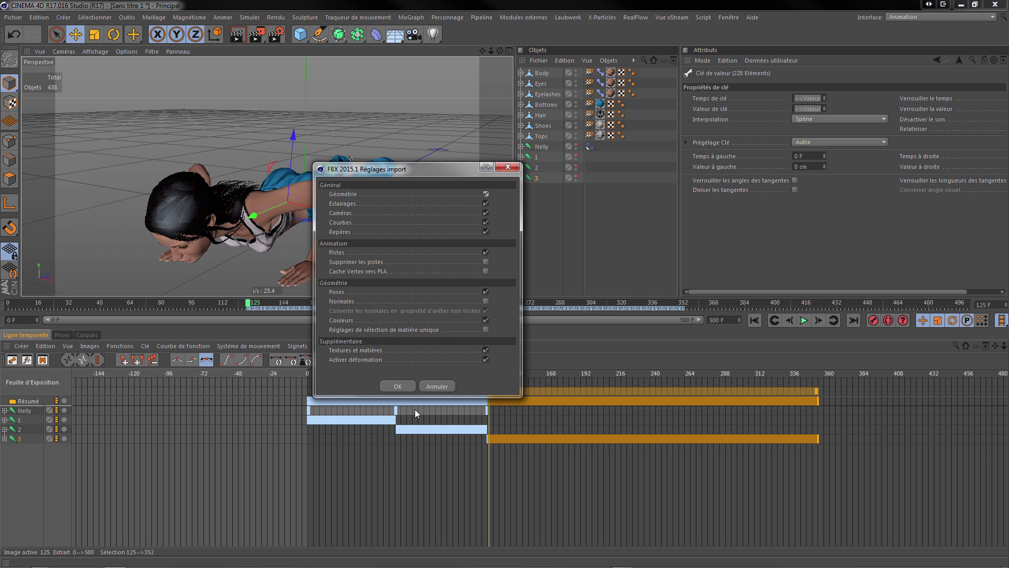
pyautogui.click(398, 386)
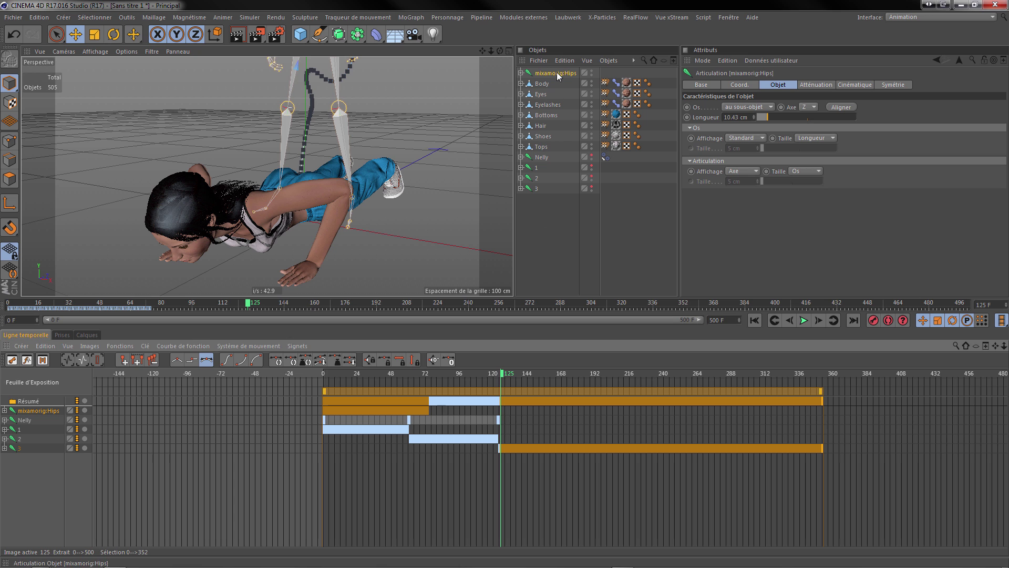
# - Rename the imported mixamorig:Hips root joint as 4 and place it below skeleton 3 in the object hierarchy
pyautogui.doubleClick(557, 73)
pyautogui.write('4')
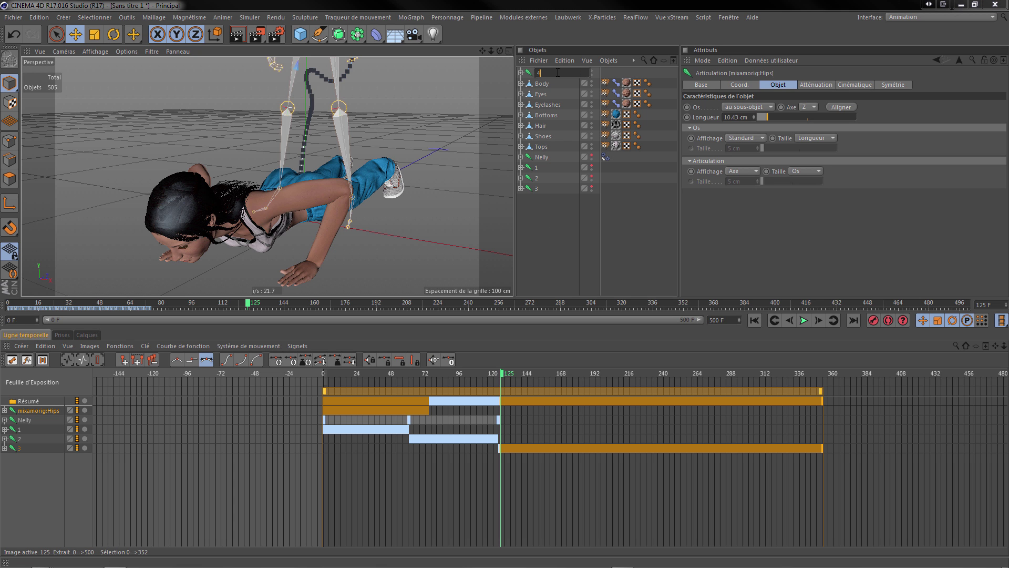
pyautogui.press('Return')
pyautogui.moveTo(537, 75); pyautogui.dragTo(532, 206)
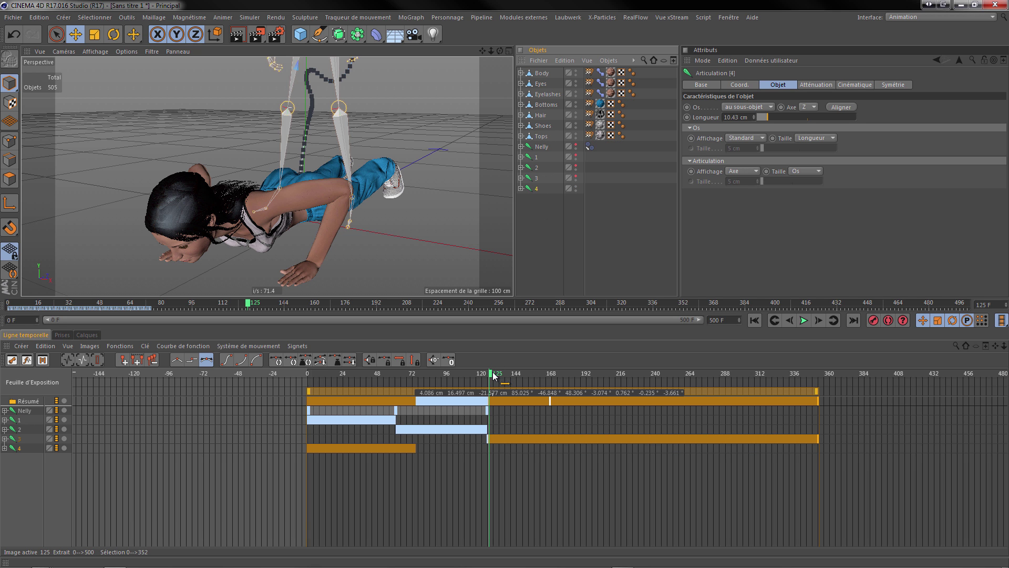
# - Move all of skeleton 4's keys to start at frame 353, right after skeleton 3's last key
pyautogui.moveTo(494, 376); pyautogui.dragTo(822, 381)
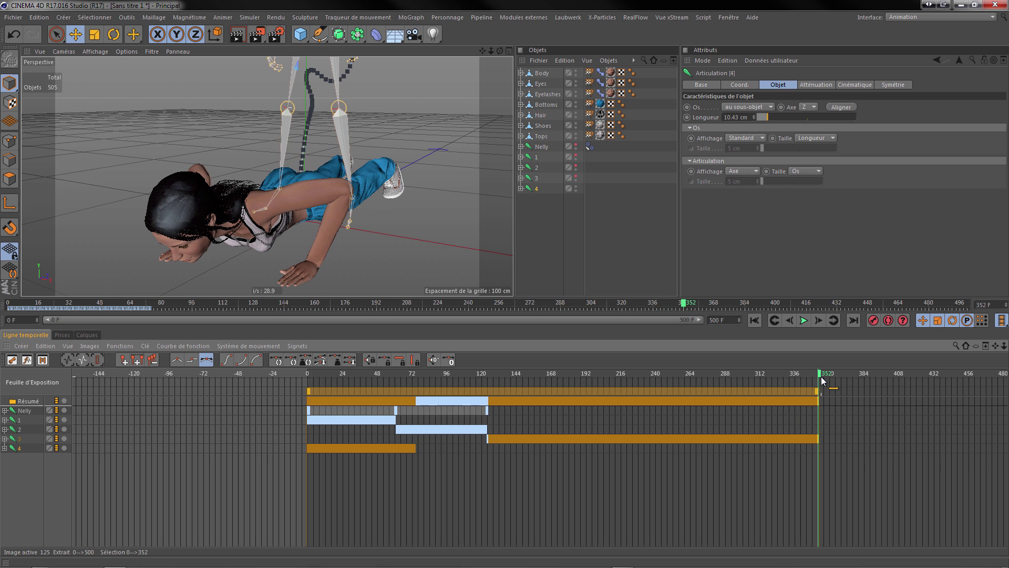
pyautogui.moveTo(1004, 346); pyautogui.dragTo(1007, 346)
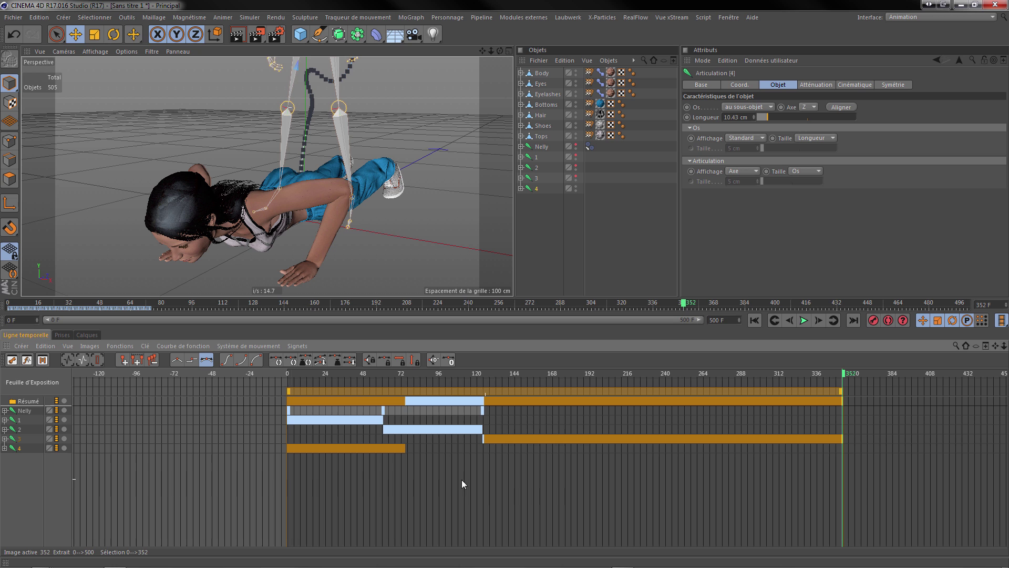
pyautogui.click(16, 448)
pyautogui.moveTo(423, 446); pyautogui.dragTo(844, 454)
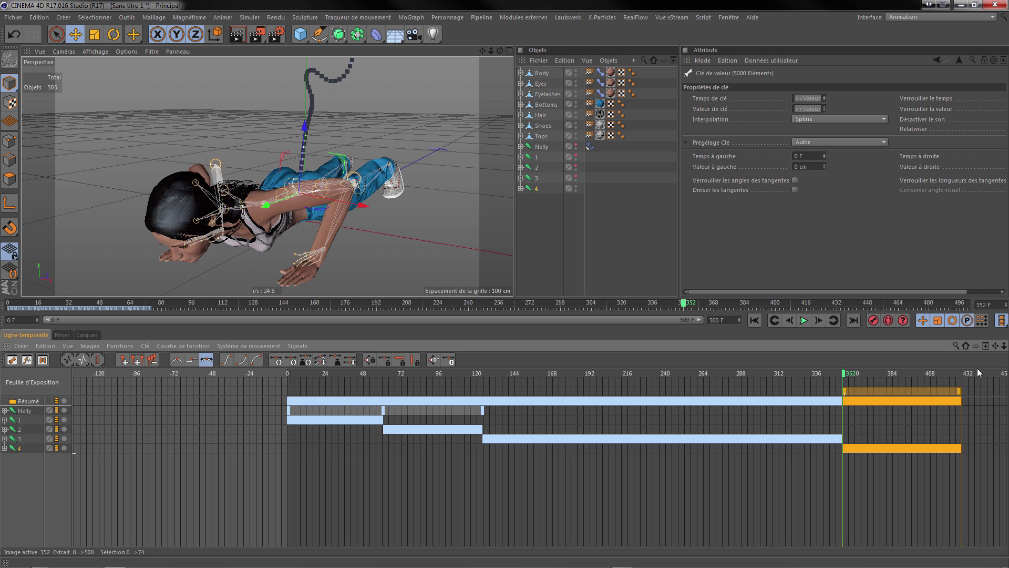
pyautogui.moveTo(1004, 346); pyautogui.dragTo(482, 346)
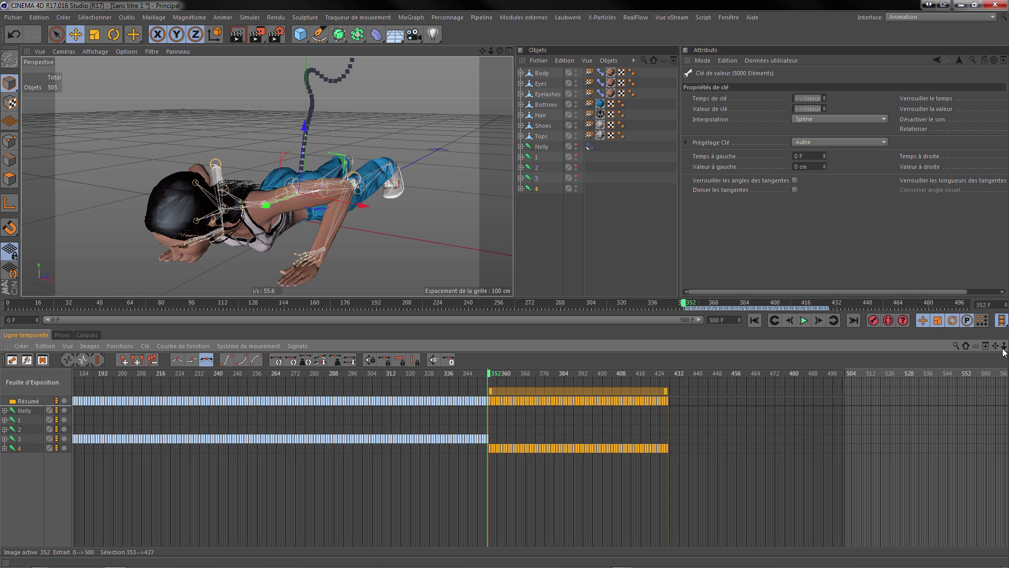
pyautogui.moveTo(1003, 347); pyautogui.dragTo(975, 350)
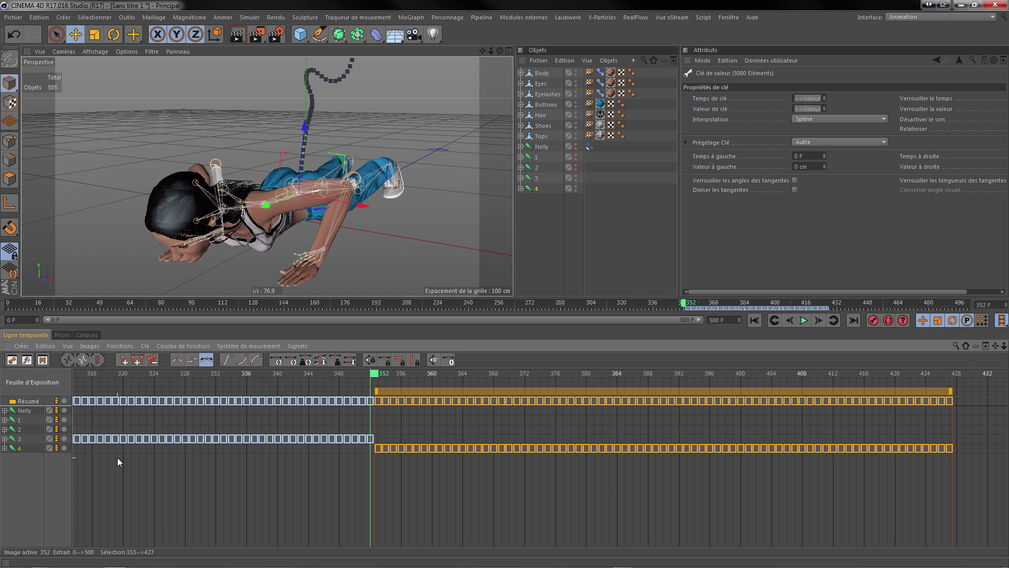
# - Keyframe the Source of Nelly's retarget tag at frame 352 with skeleton 3 still assigned
pyautogui.click(818, 320)
pyautogui.click(790, 321)
pyautogui.click(589, 147)
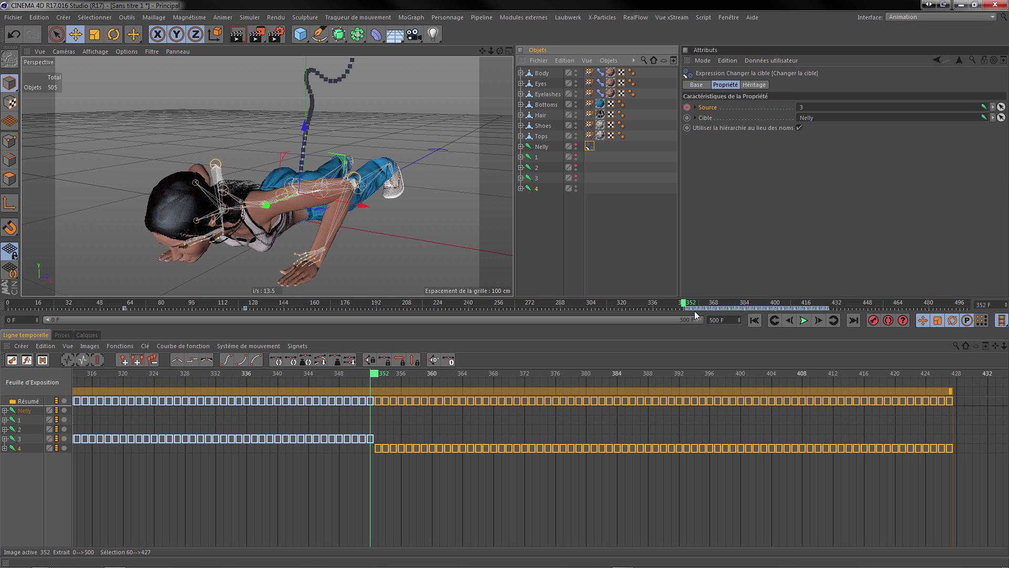
pyautogui.click(687, 107)
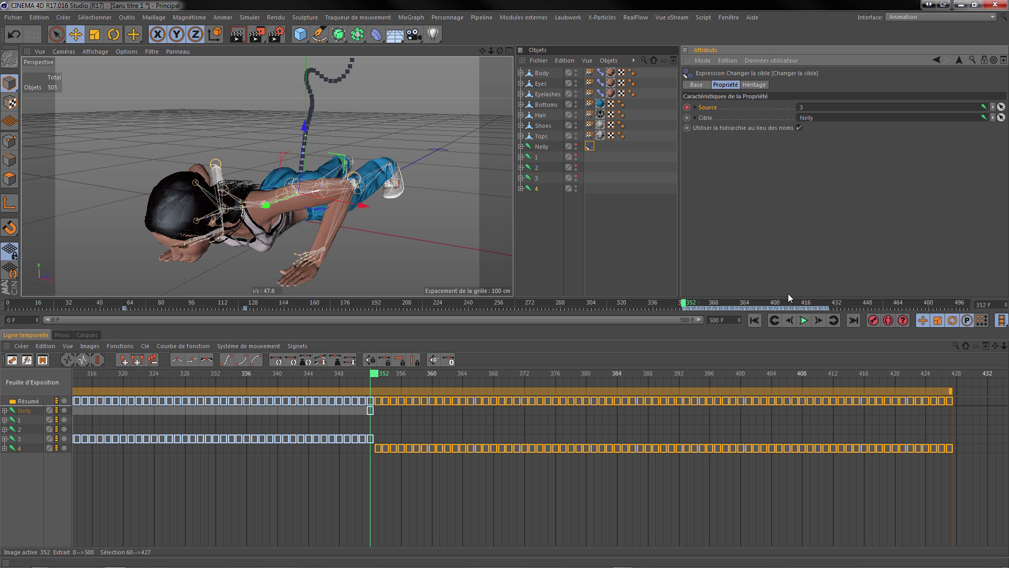
# - Assign skeleton 4 as the retarget tag's Source at frame 353 and keyframe it
pyautogui.click(818, 320)
pyautogui.moveTo(535, 188); pyautogui.dragTo(806, 112)
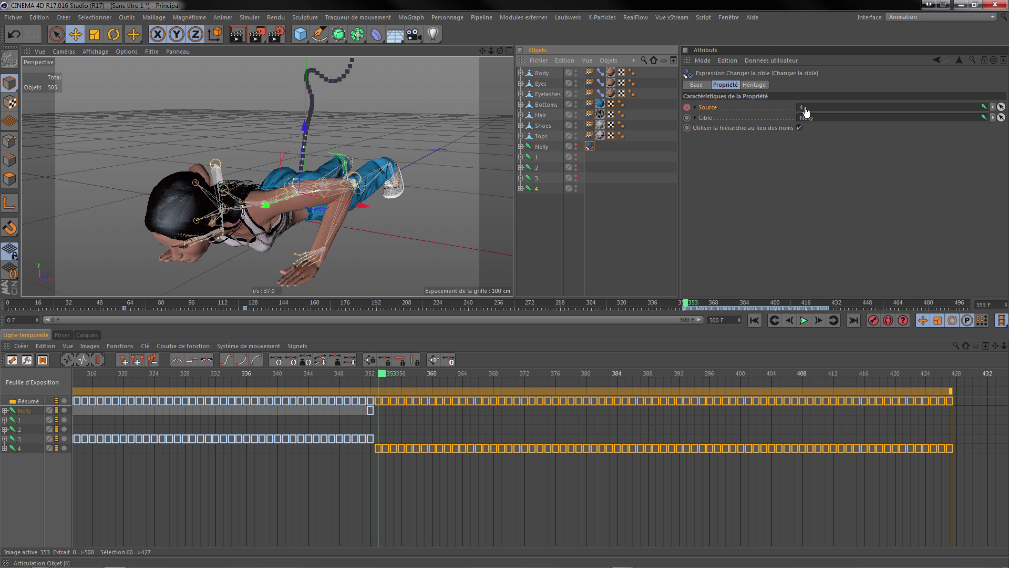
pyautogui.keyDown('ctrl'); pyautogui.click(686, 107); pyautogui.keyUp('ctrl')
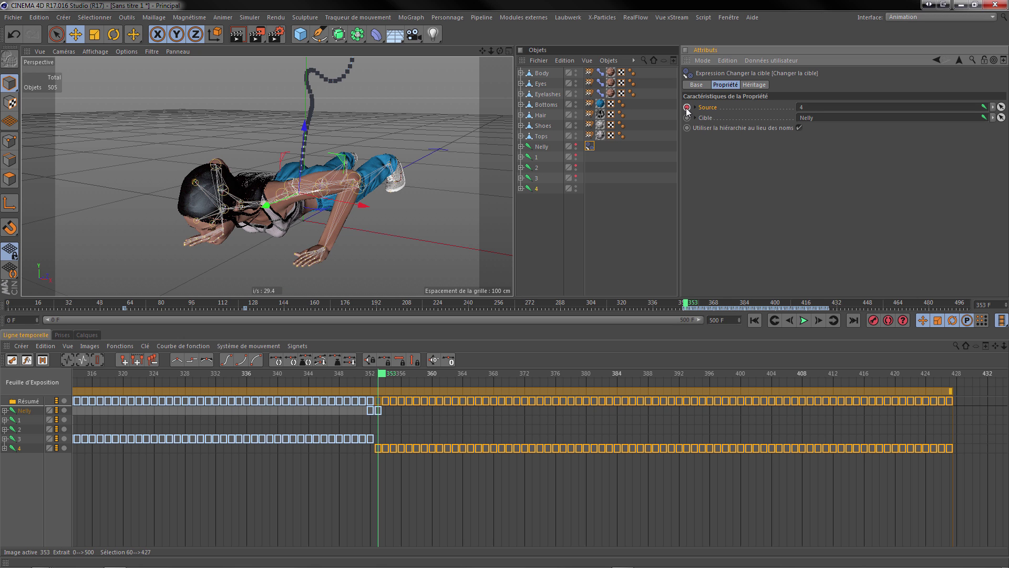
# - Play the push-up-to-idle motion from frame 353 and return to skeleton 4's last key at frame 427
pyautogui.click(802, 322)
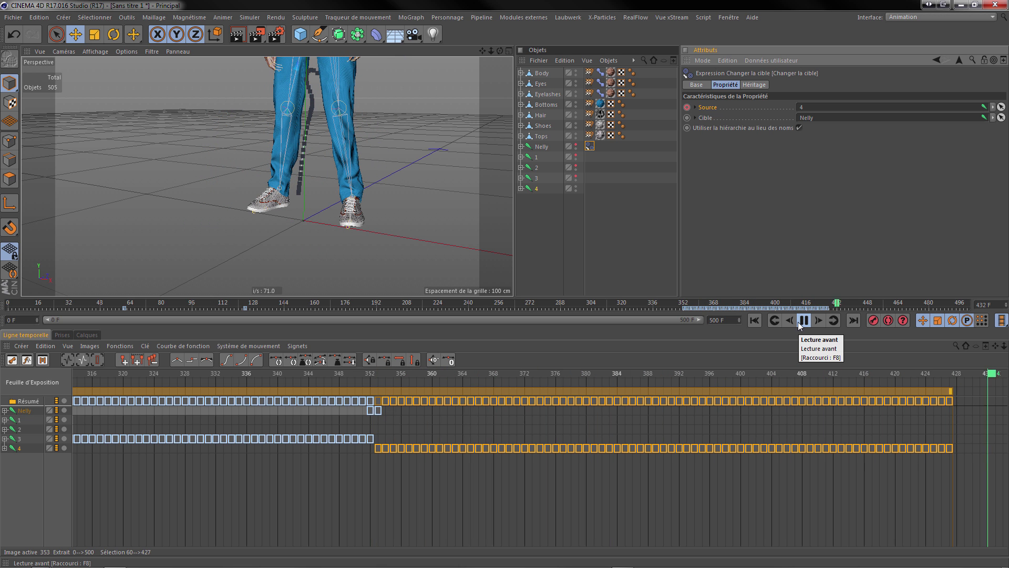
pyautogui.click(803, 320)
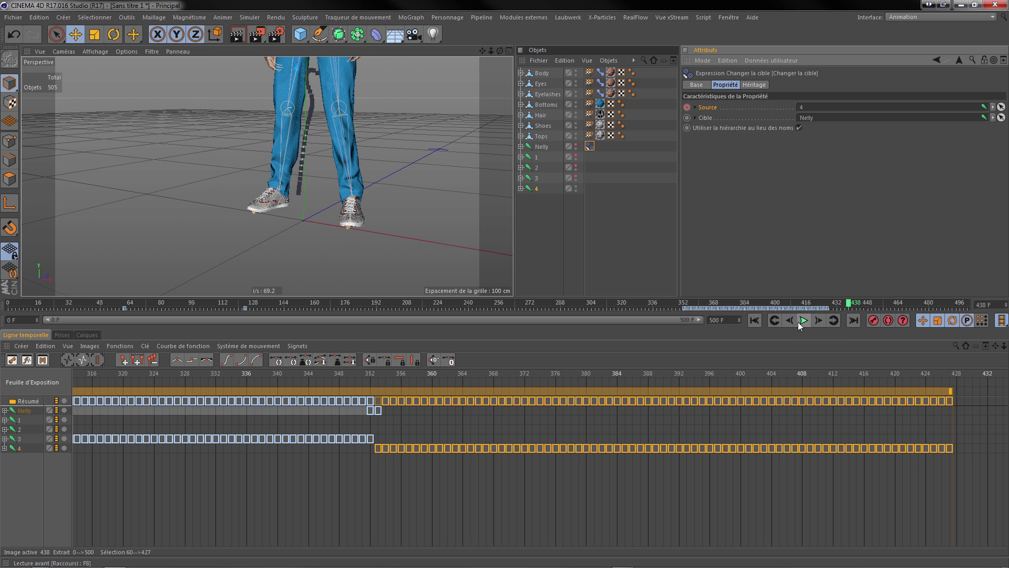
pyautogui.click(951, 373)
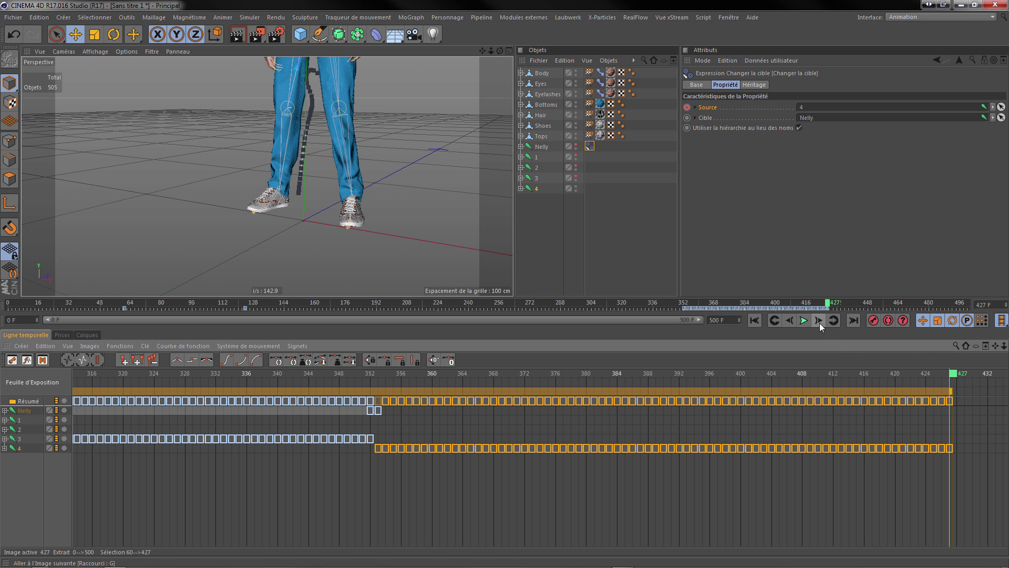
# - Merge idle_1.fbx into the scene, keeping the current FBX import settings
pyautogui.click(16, 18)
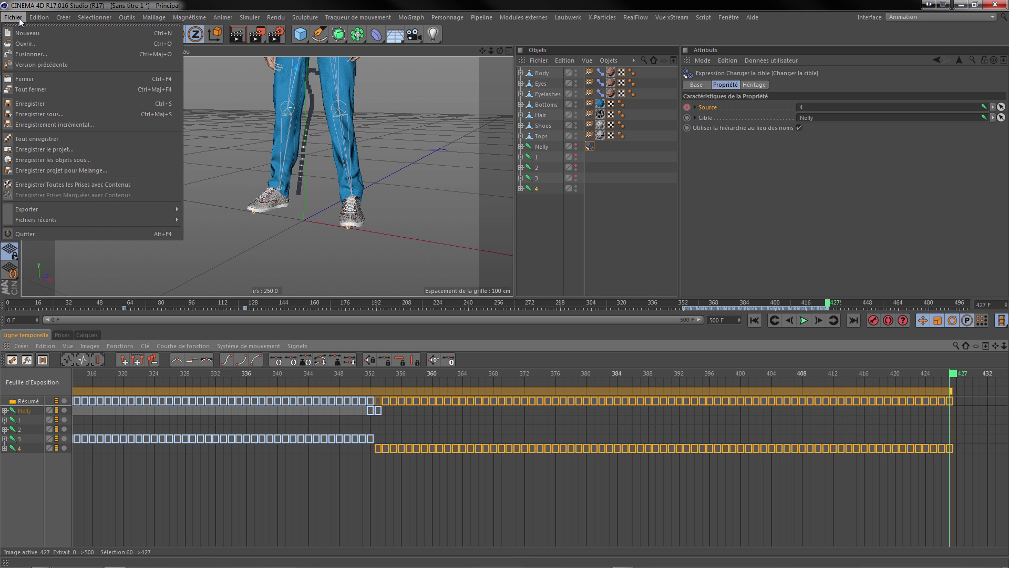
pyautogui.click(33, 53)
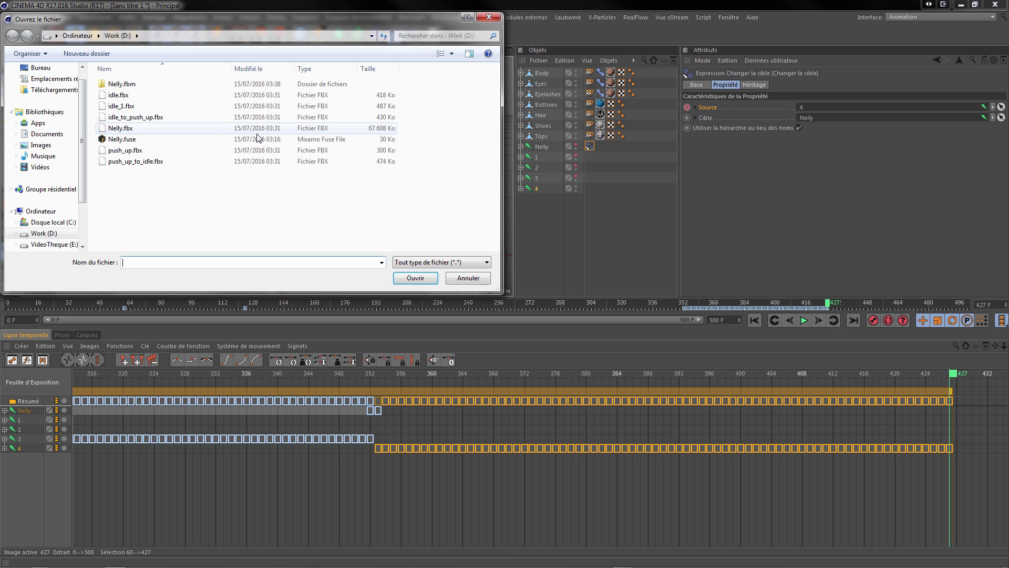
pyautogui.click(123, 106)
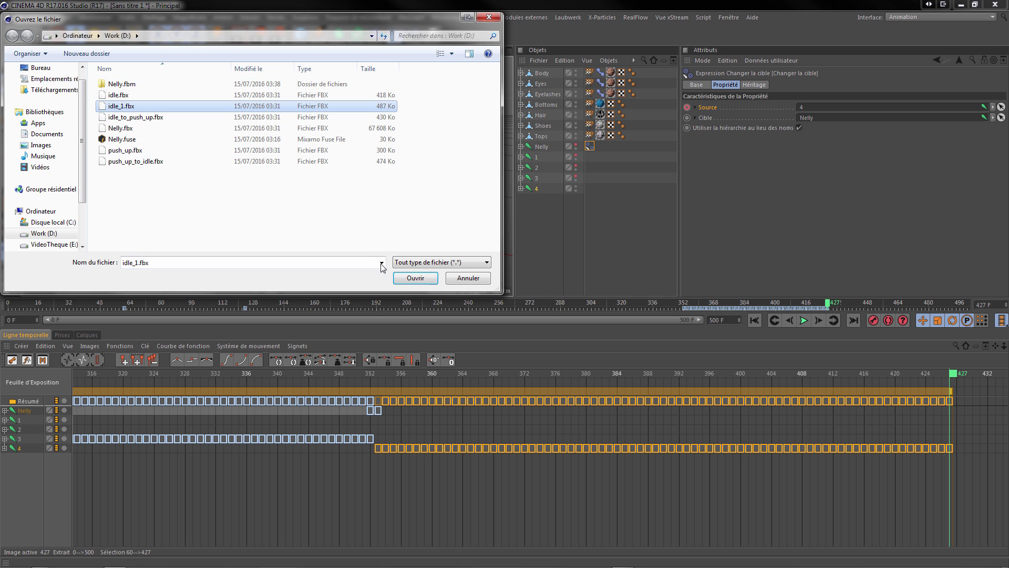
pyautogui.click(415, 277)
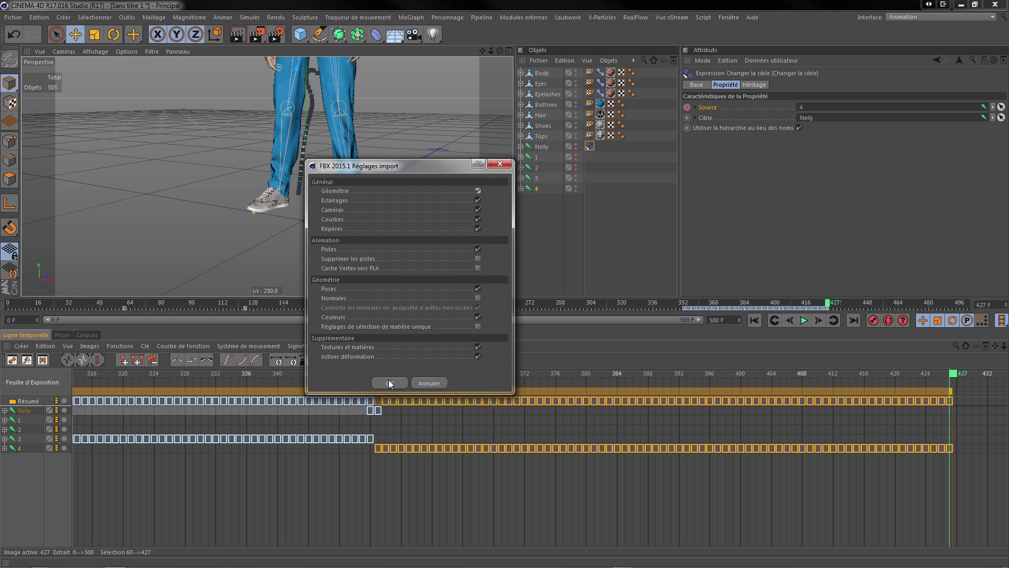
pyautogui.click(389, 380)
# - Rename the newly imported mixamorig:Hips root joint as 5 and place it below skeleton 4 in the object hierarchy
pyautogui.doubleClick(546, 75)
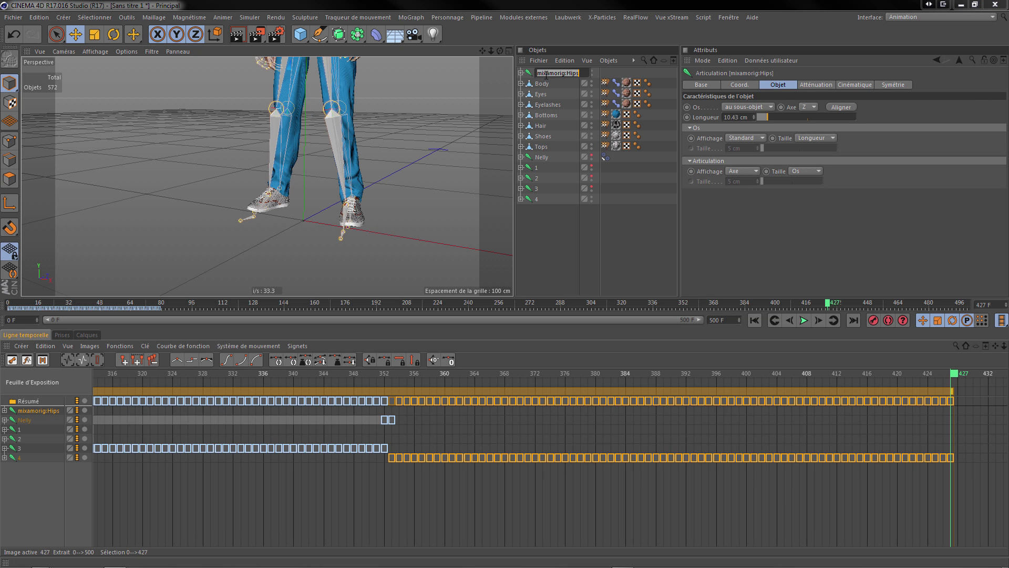
pyautogui.write('5')
pyautogui.press('Return')
pyautogui.moveTo(535, 73); pyautogui.dragTo(532, 213)
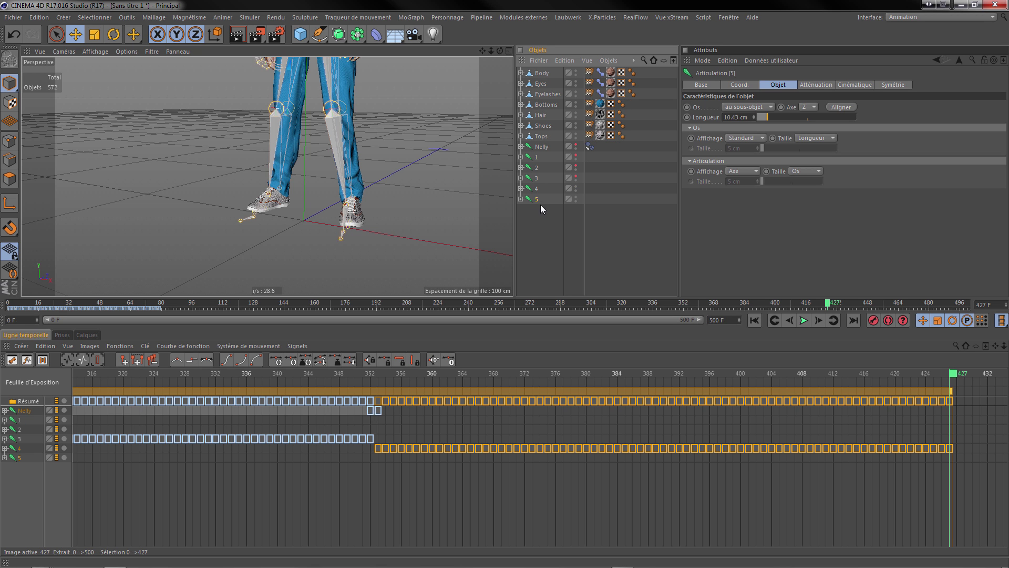
# - Hide skeletons 4 and 5 in the viewport
pyautogui.click(576, 186)
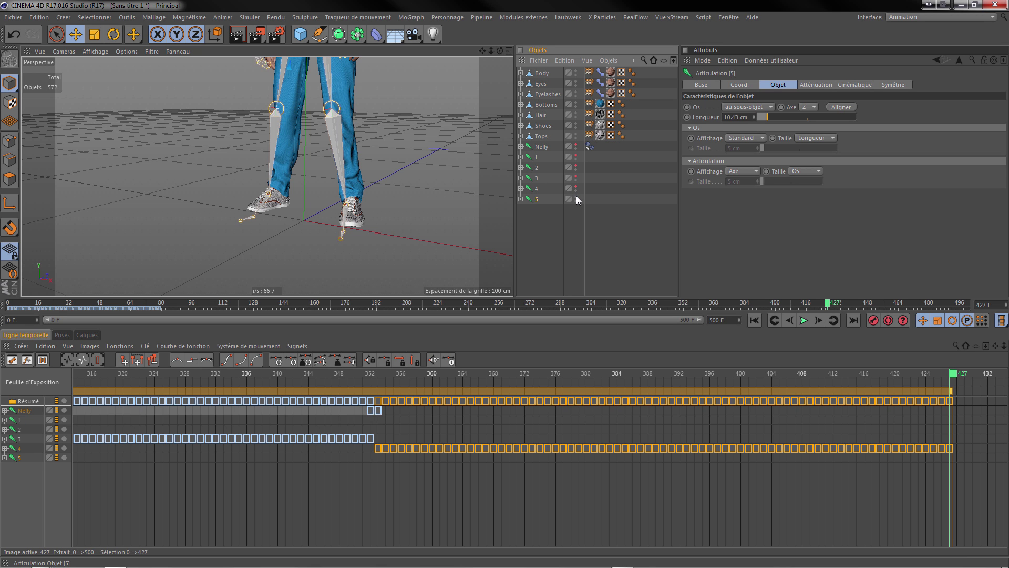
pyautogui.click(576, 197)
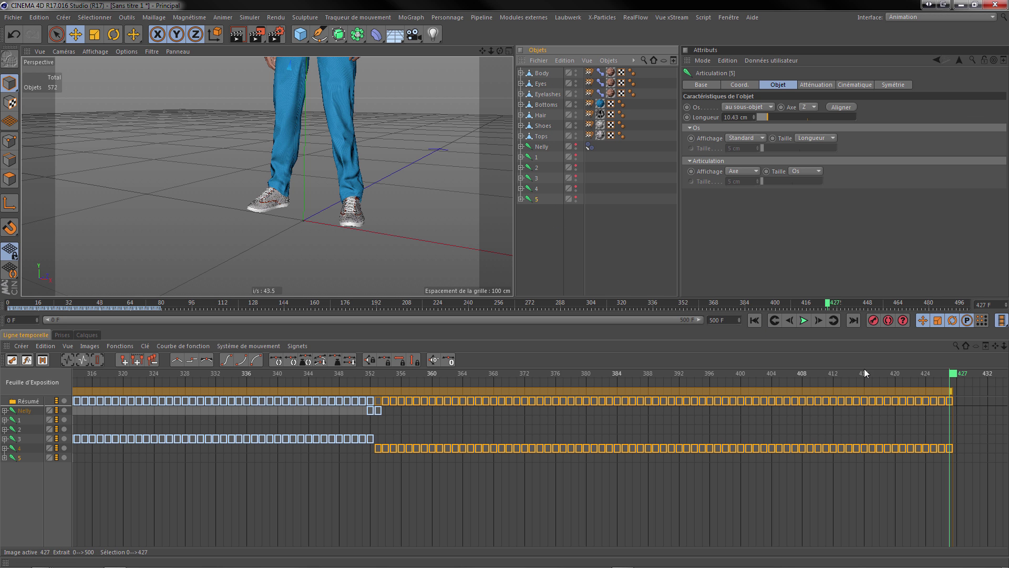
# - Move all of skeleton 5's keys to start at frame 429, following skeleton 4's last key
pyautogui.moveTo(1003, 346); pyautogui.dragTo(896, 345)
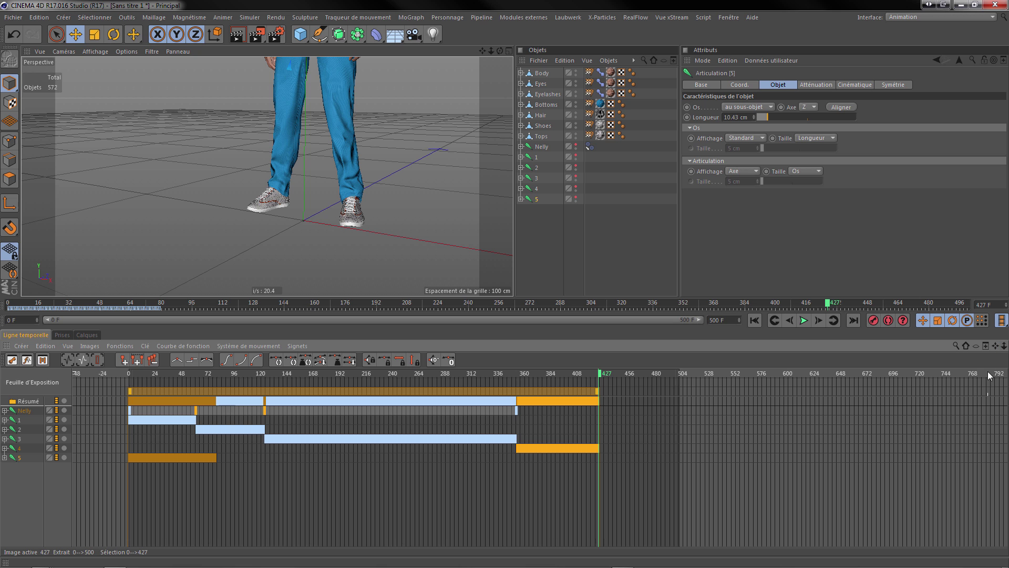
pyautogui.click(16, 458)
pyautogui.moveTo(229, 459); pyautogui.dragTo(98, 490)
pyautogui.moveTo(131, 459); pyautogui.dragTo(603, 466)
pyautogui.moveTo(1004, 346); pyautogui.dragTo(1008, 346)
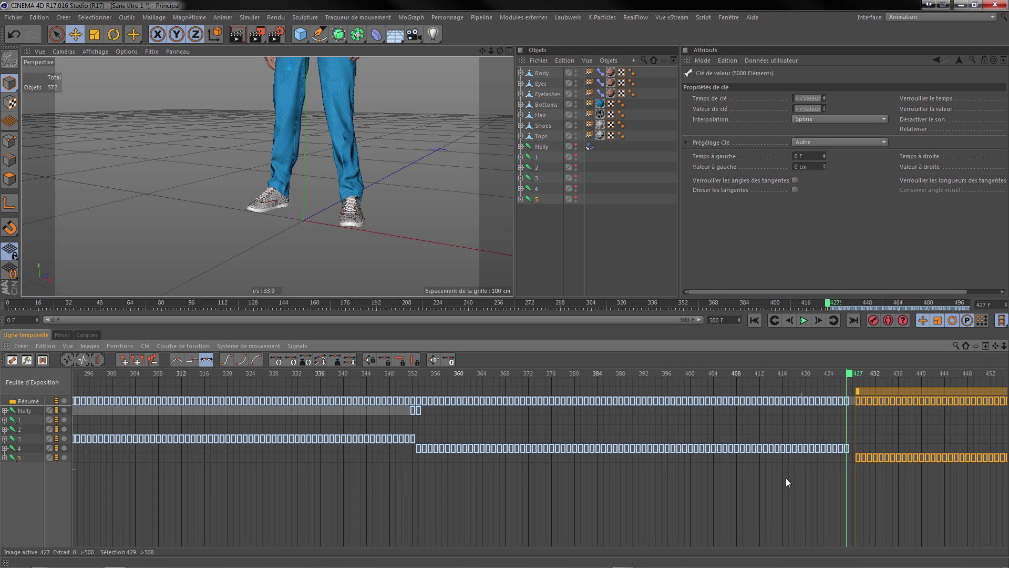
# - Shift all of skeleton 5's keys one frame earlier, to start at frame 428
pyautogui.moveTo(852, 455); pyautogui.dragTo(852, 456)
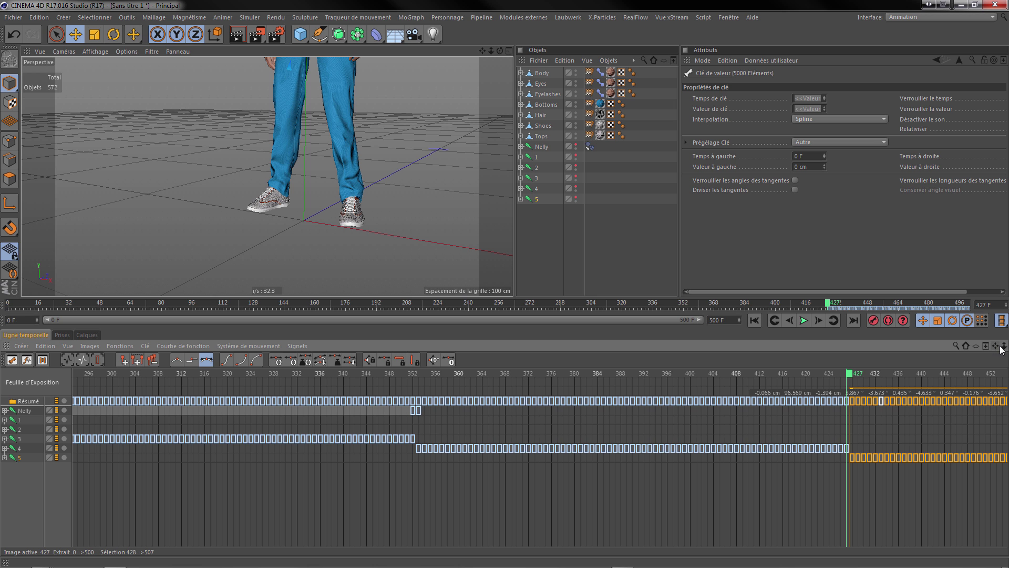
pyautogui.moveTo(995, 345); pyautogui.dragTo(590, 345)
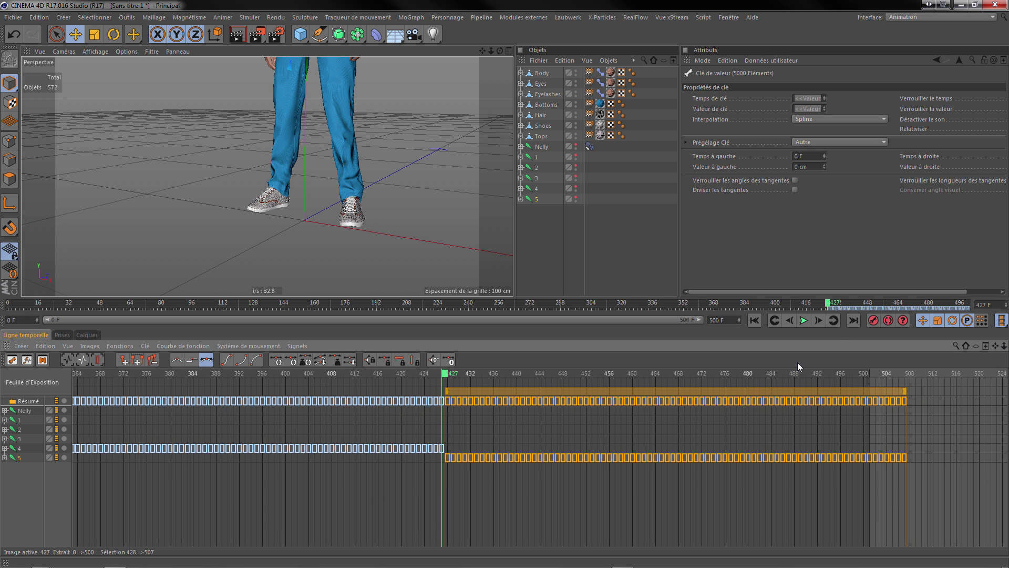
# - Keyframe the Source of Nelly's retargeting tag as skeleton 4 at frame 427 and as skeleton 5 at frame 428
pyautogui.click(588, 147)
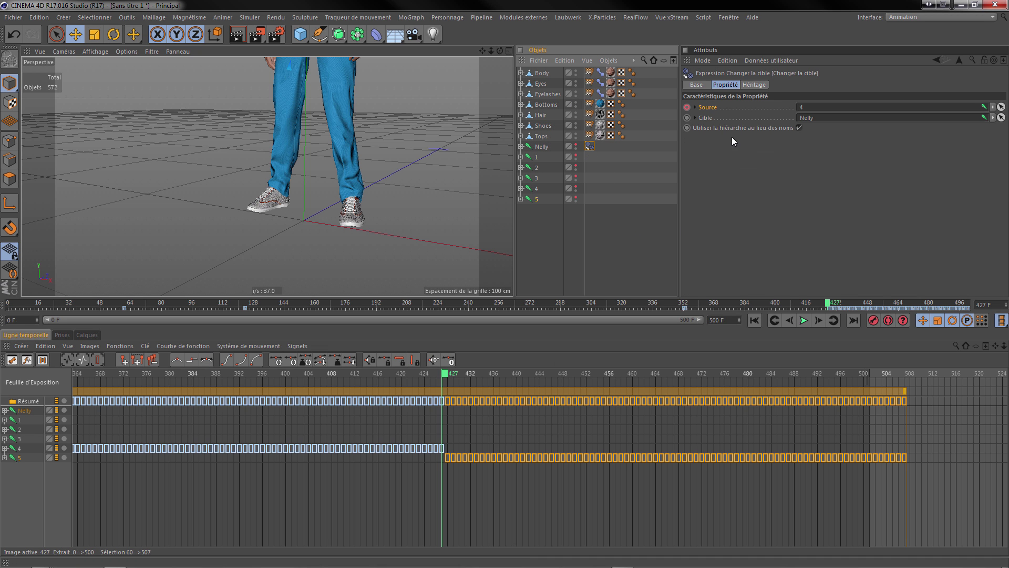
pyautogui.click(686, 107)
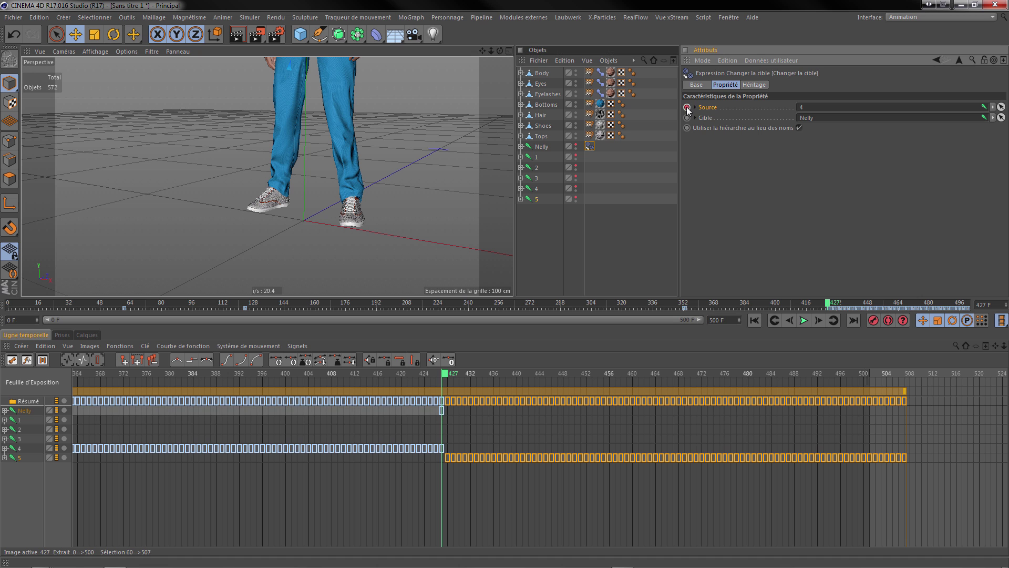
pyautogui.moveTo(536, 203); pyautogui.dragTo(808, 108)
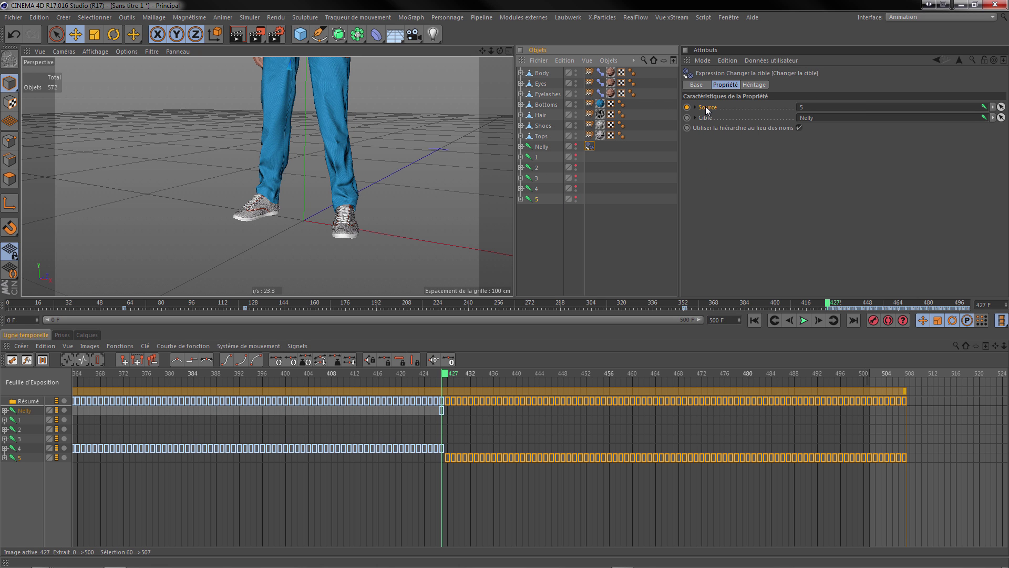
pyautogui.click(817, 320)
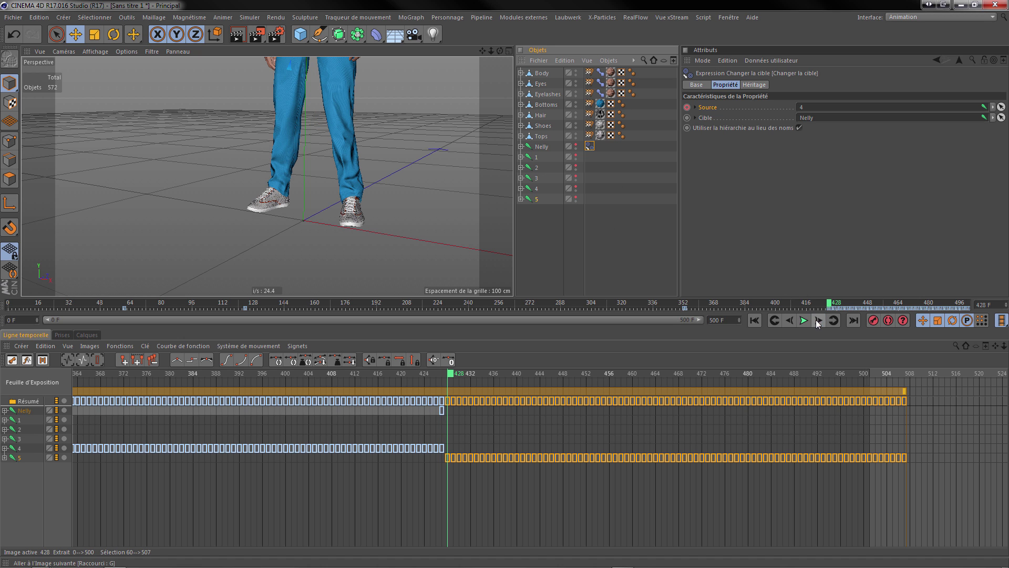
pyautogui.click(687, 107)
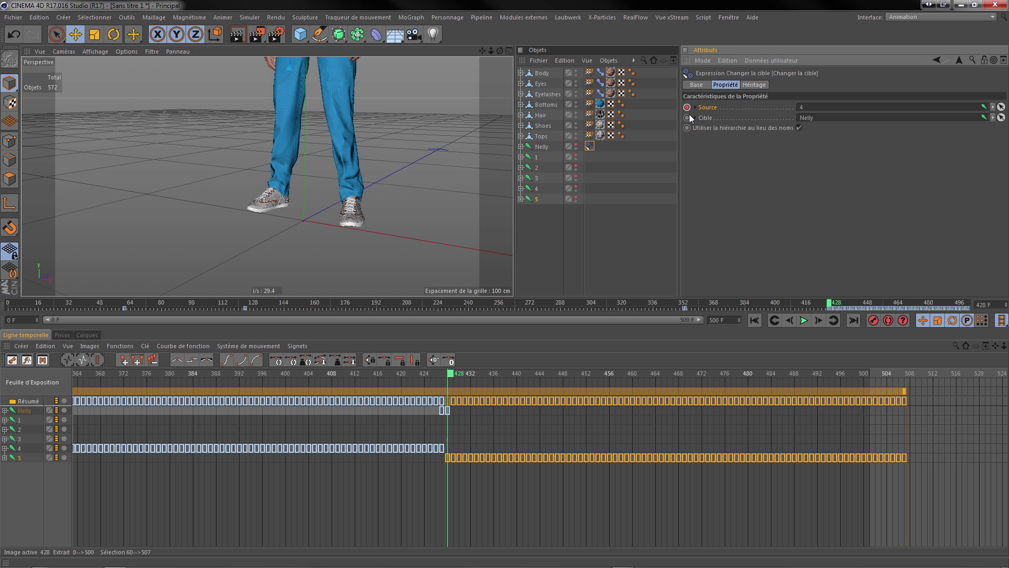
pyautogui.moveTo(536, 199); pyautogui.dragTo(802, 113)
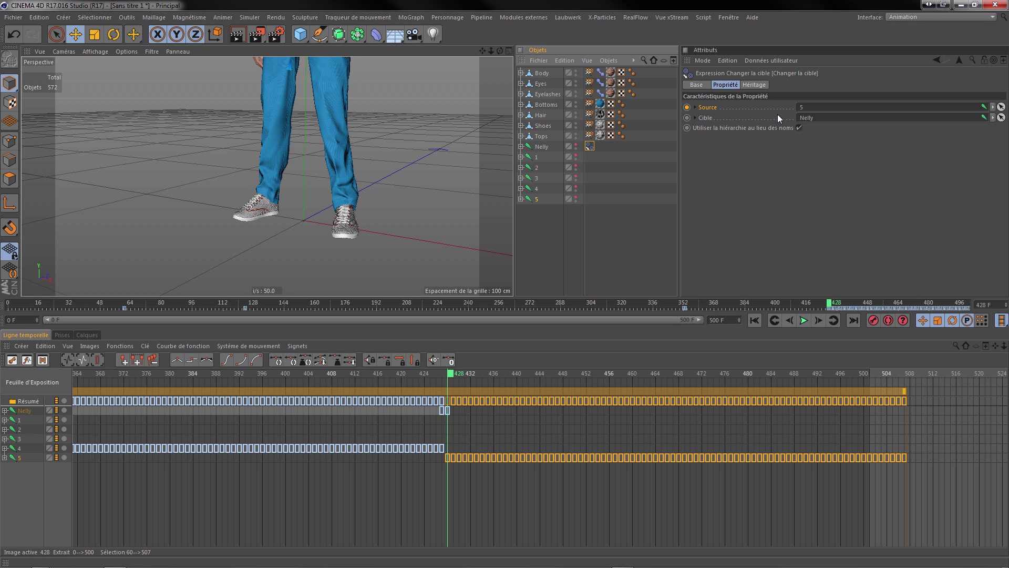
pyautogui.click(687, 107)
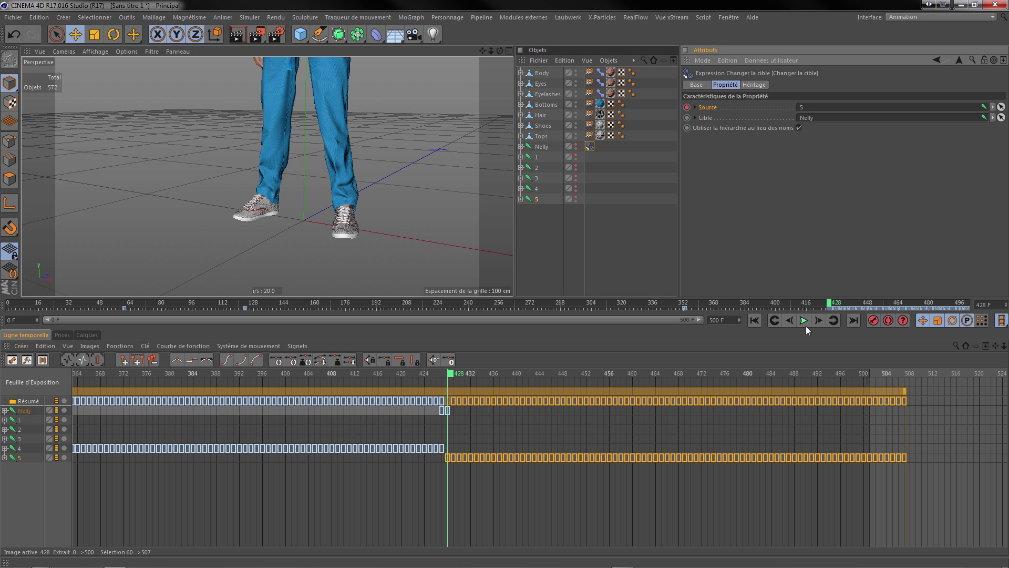
# - Step back and forth between frames 427 and 428 to compare Nelly's pose across the source switch
pyautogui.click(788, 320)
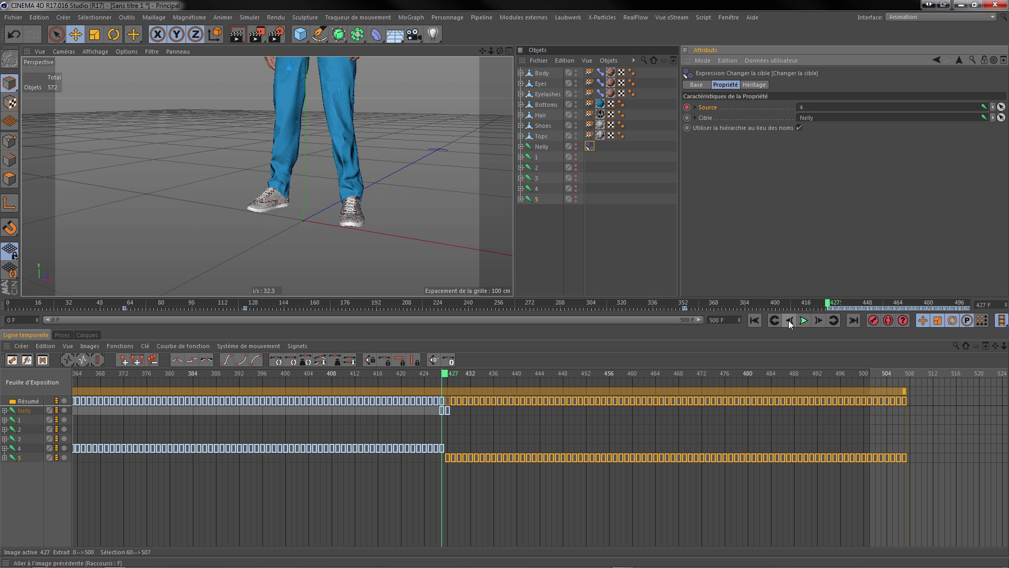
pyautogui.click(818, 321)
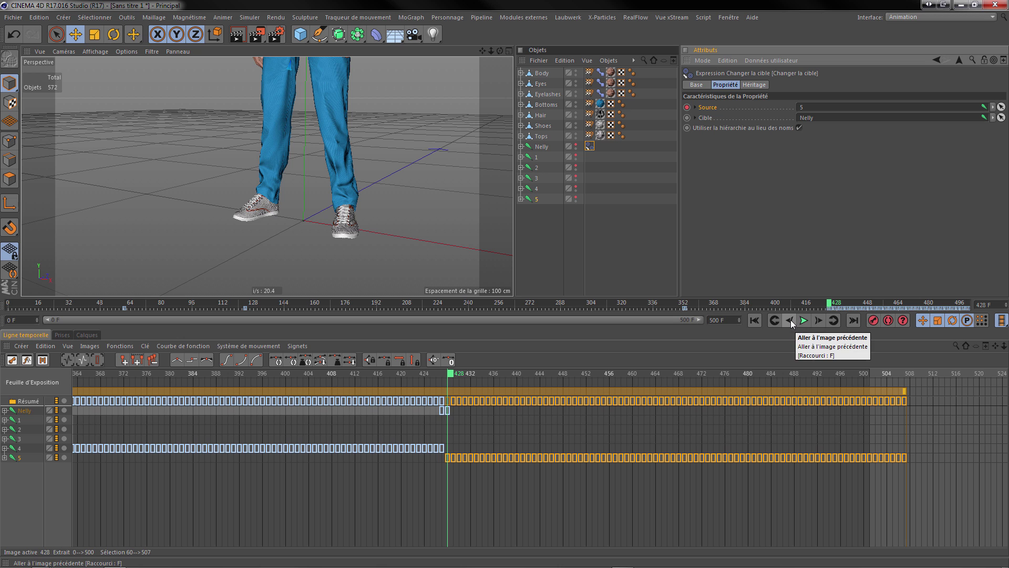
pyautogui.click(813, 318)
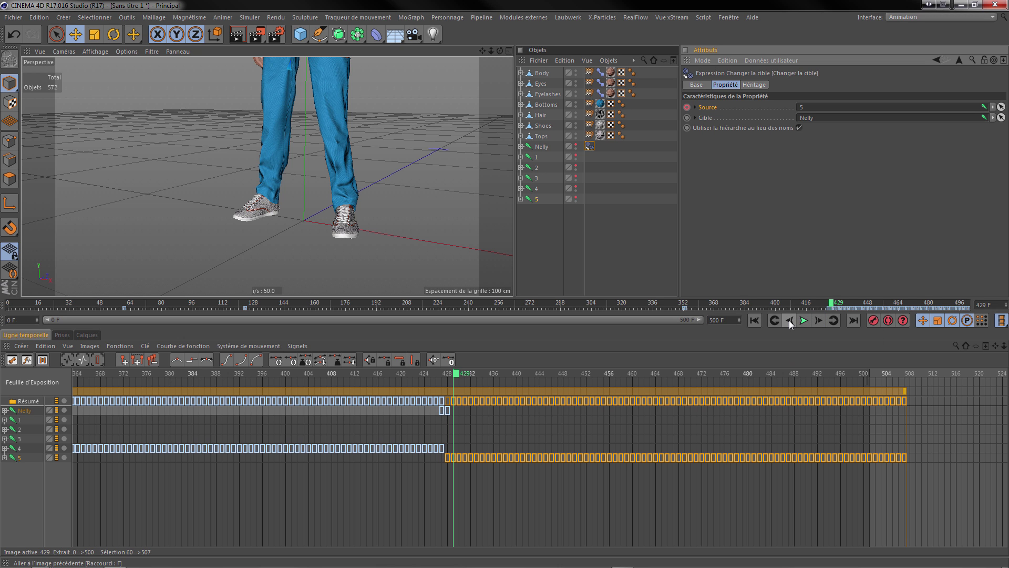
pyautogui.doubleClick(790, 320)
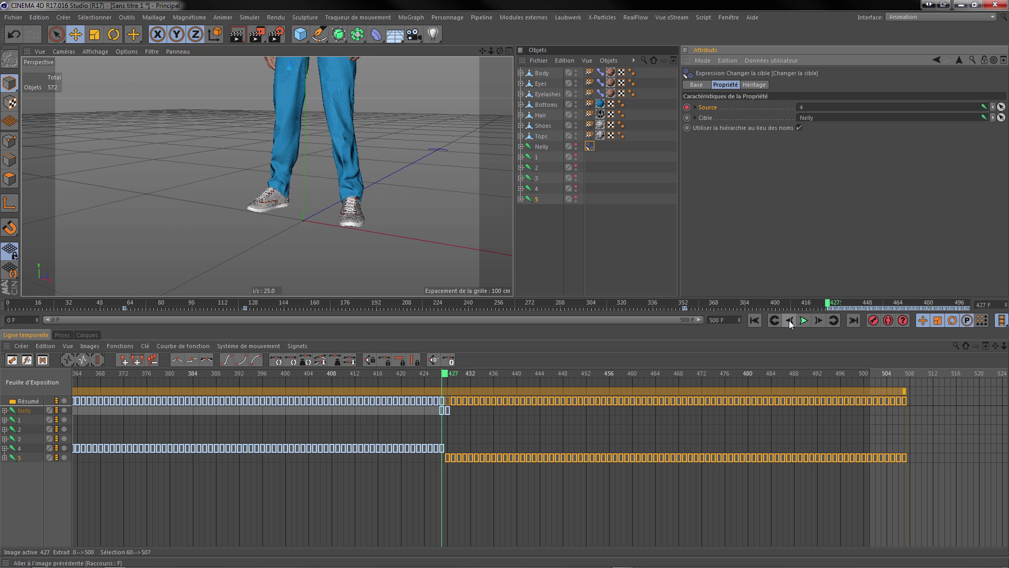
pyautogui.click(817, 319)
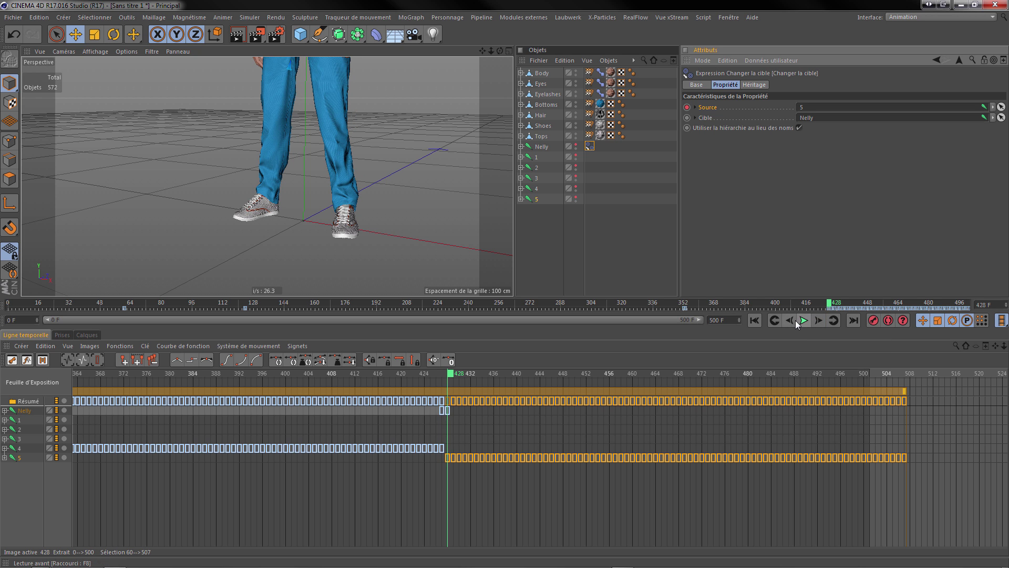
pyautogui.click(790, 320)
pyautogui.click(817, 320)
pyautogui.click(791, 320)
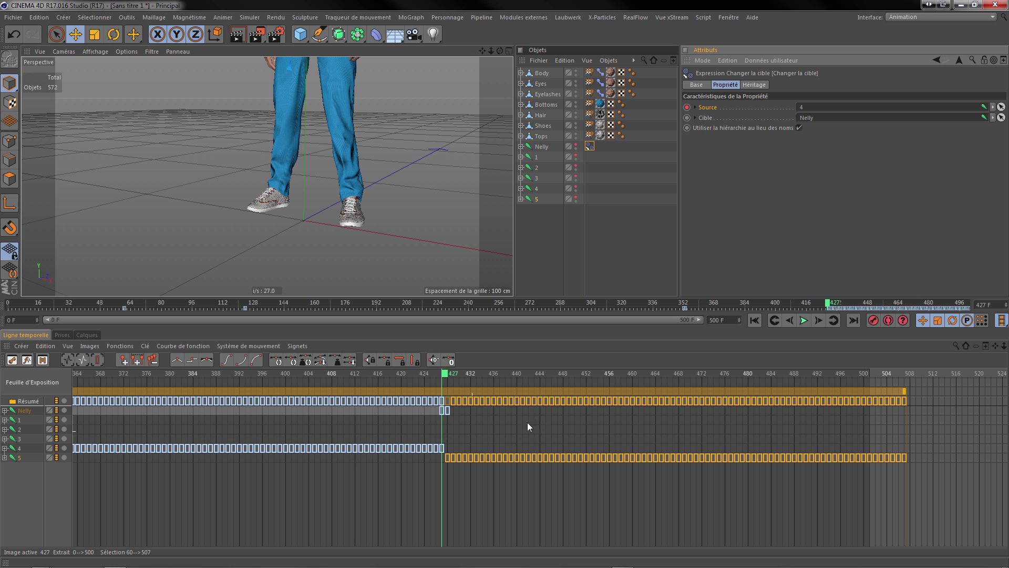
pyautogui.click(818, 320)
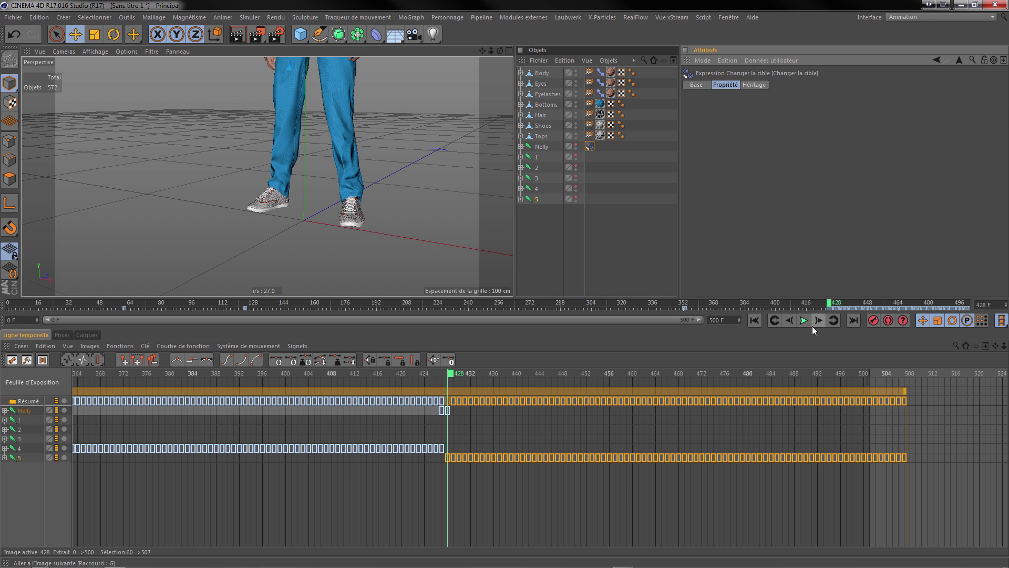
# - Expand the Position tracks of skeletons 4 and 5 in an enlarged timeline and show them as F-curves
pyautogui.click(5, 448)
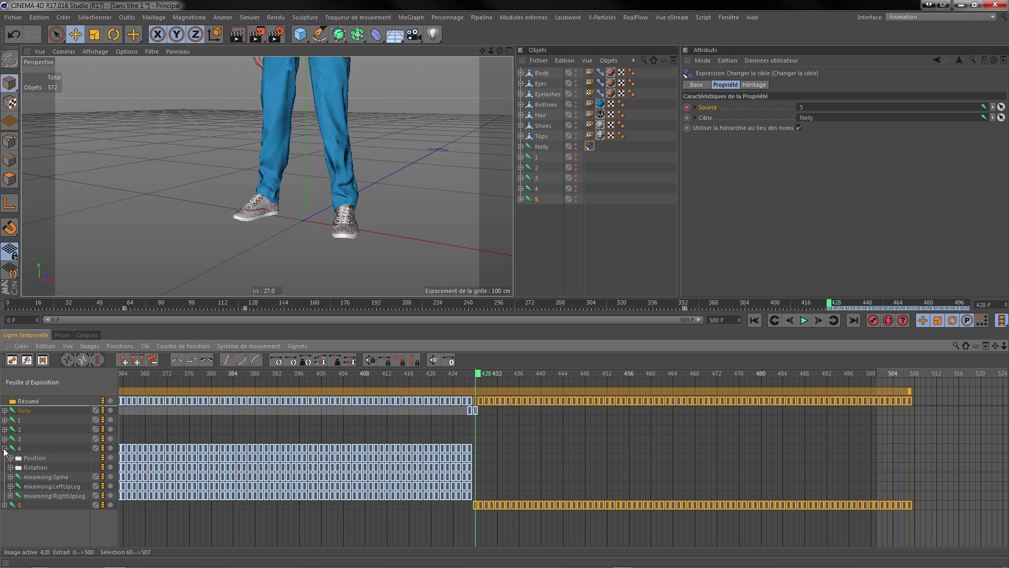
pyautogui.click(4, 505)
pyautogui.click(11, 458)
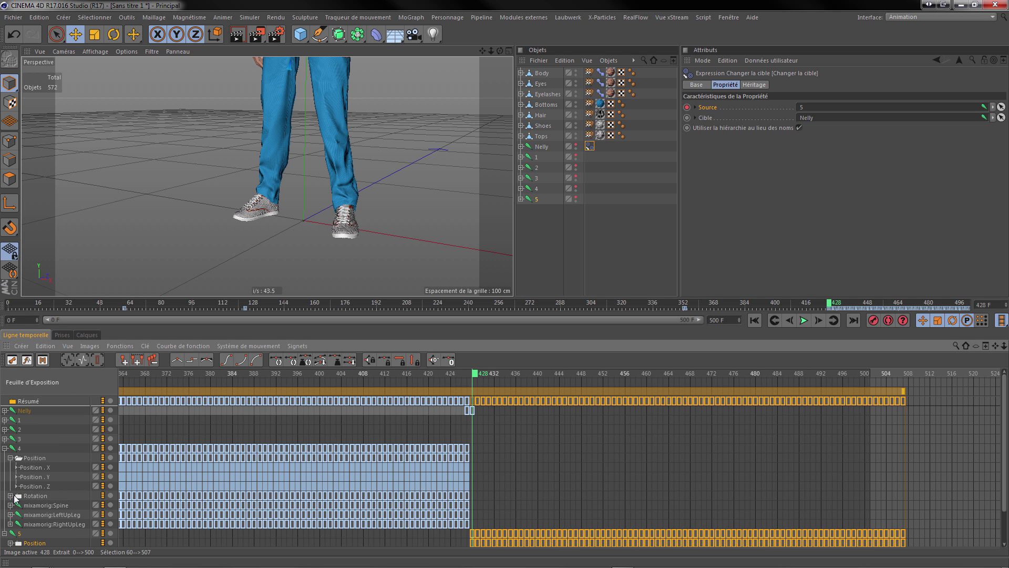
pyautogui.click(10, 543)
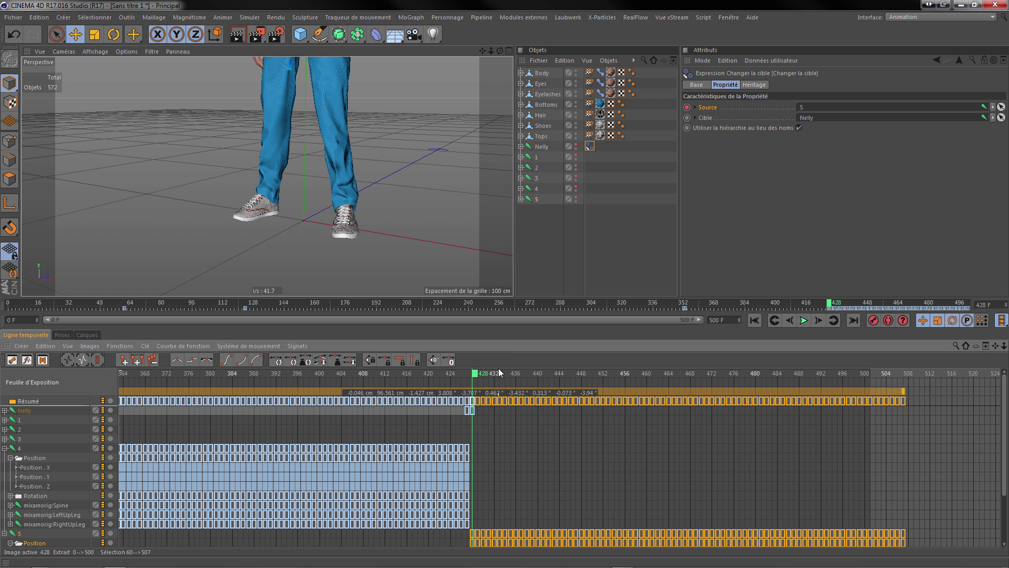
pyautogui.moveTo(519, 298); pyautogui.dragTo(520, 183)
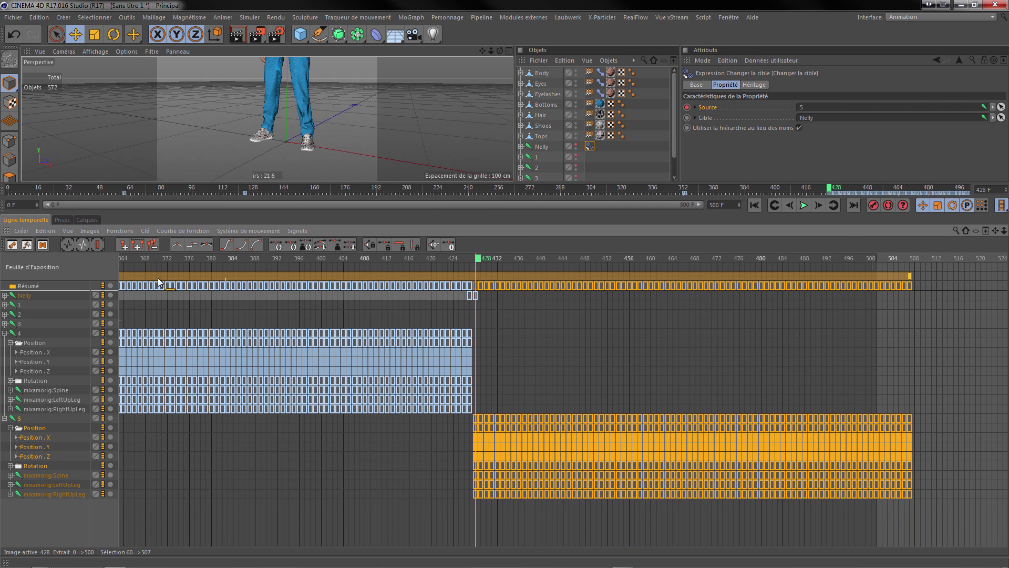
pyautogui.click(27, 245)
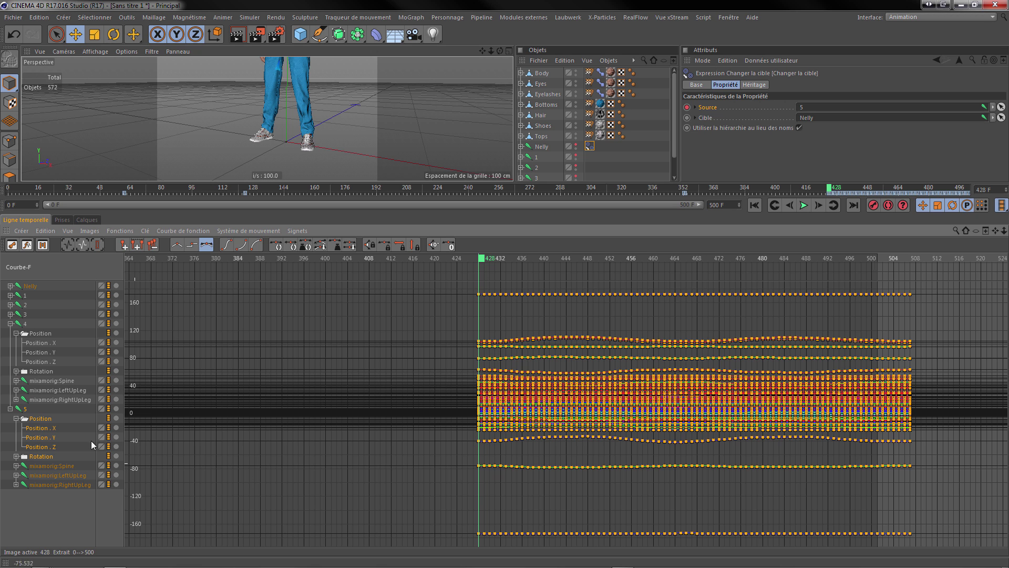
# - Compare the Position Z curves of skeletons 4 and 5 around frame 428
pyautogui.click(43, 446)
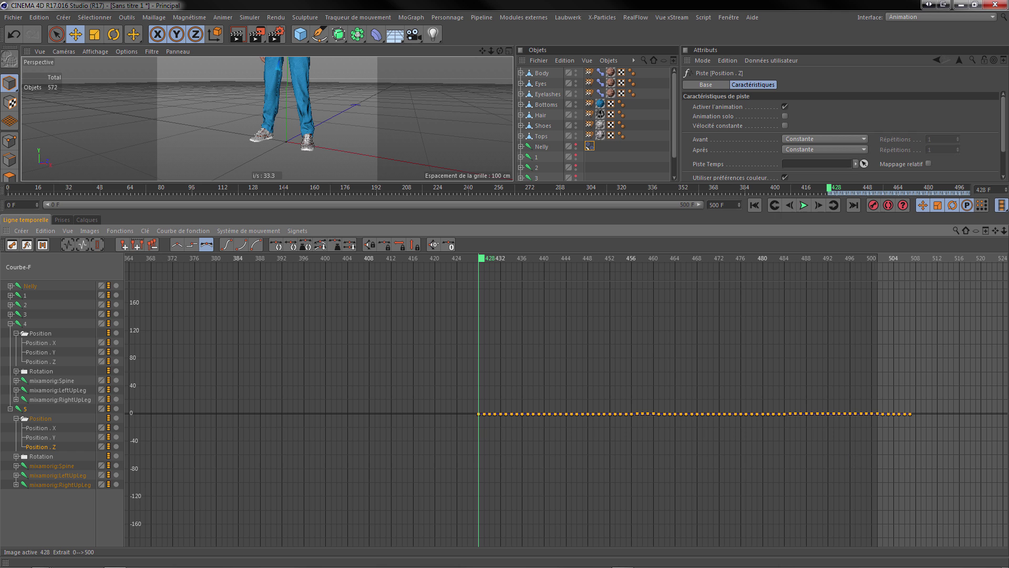
pyautogui.moveTo(1004, 232)
pyautogui.mouseDown()
pyautogui.moveTo(1008, 201)
pyautogui.moveTo(967, 125)
pyautogui.moveTo(973, 32)
pyautogui.moveTo(957, 37)
pyautogui.moveTo(990, 3)
pyautogui.moveTo(966, 0)
pyautogui.moveTo(1002, 123)
pyautogui.mouseUp()
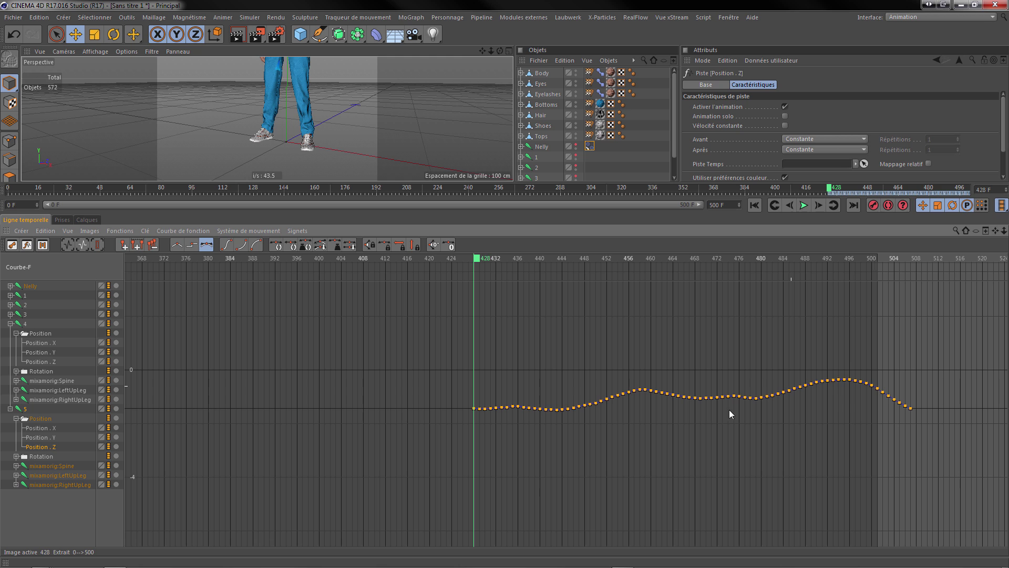
pyautogui.click(44, 362)
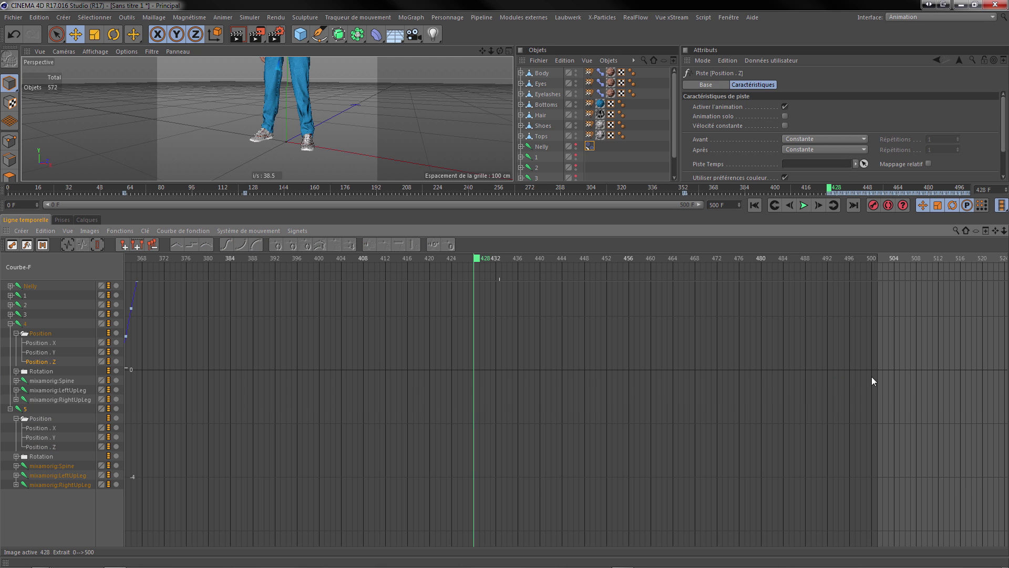
pyautogui.moveTo(1000, 233); pyautogui.dragTo(1008, 134)
pyautogui.moveTo(1004, 231); pyautogui.dragTo(1004, 310)
pyautogui.moveTo(995, 230); pyautogui.dragTo(971, 153)
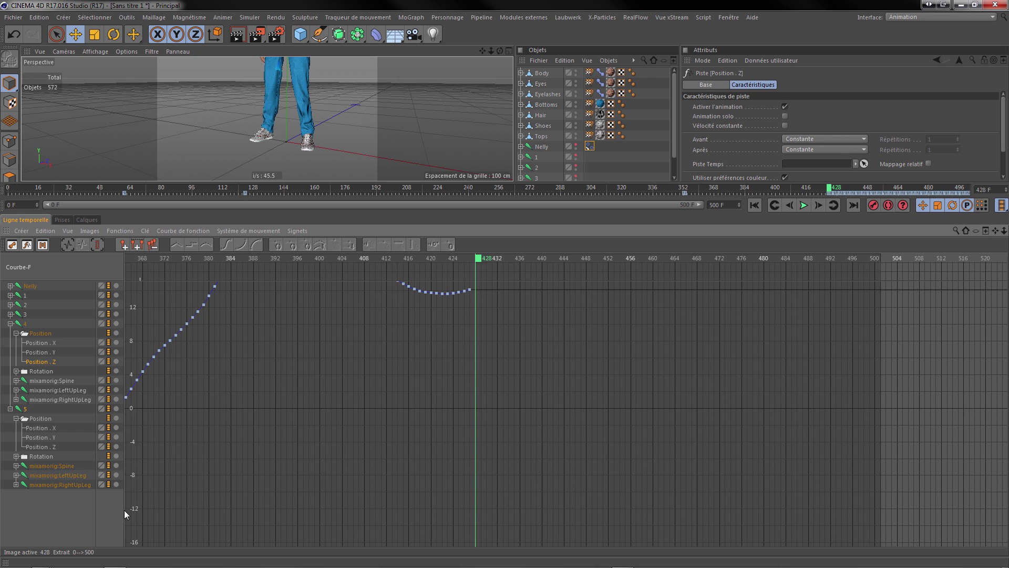
pyautogui.click(50, 447)
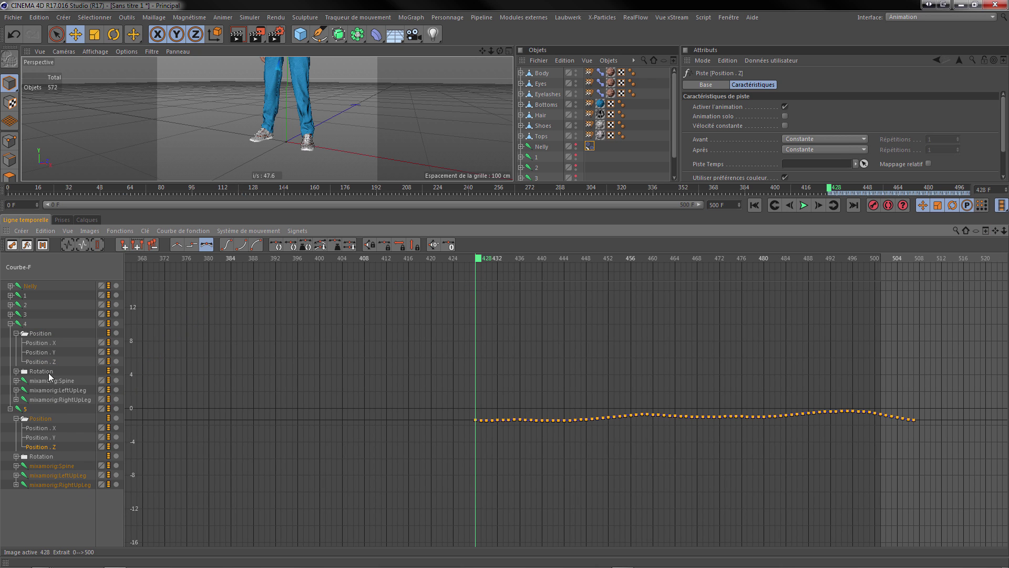
pyautogui.click(49, 361)
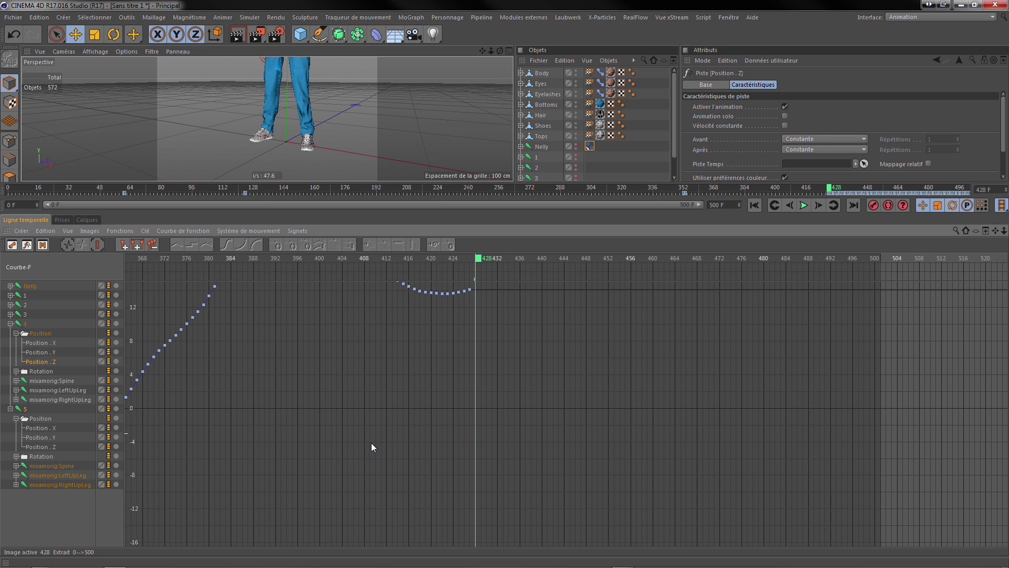
# - Raise skeleton 5's whole Position Z curve to start at about 14, level with the end of skeleton 4's curve
pyautogui.click(48, 448)
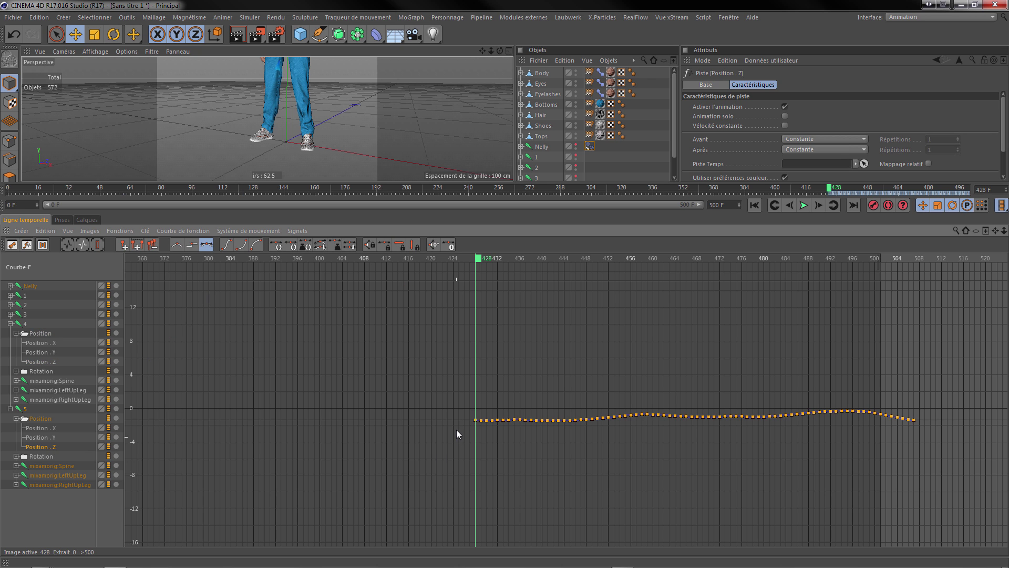
pyautogui.moveTo(475, 421); pyautogui.dragTo(479, 309)
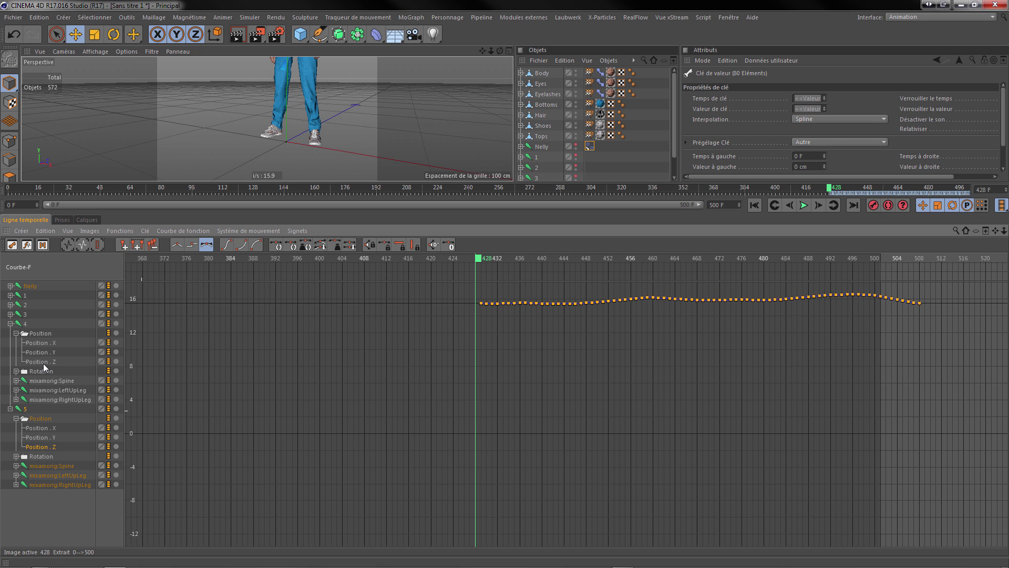
pyautogui.click(46, 362)
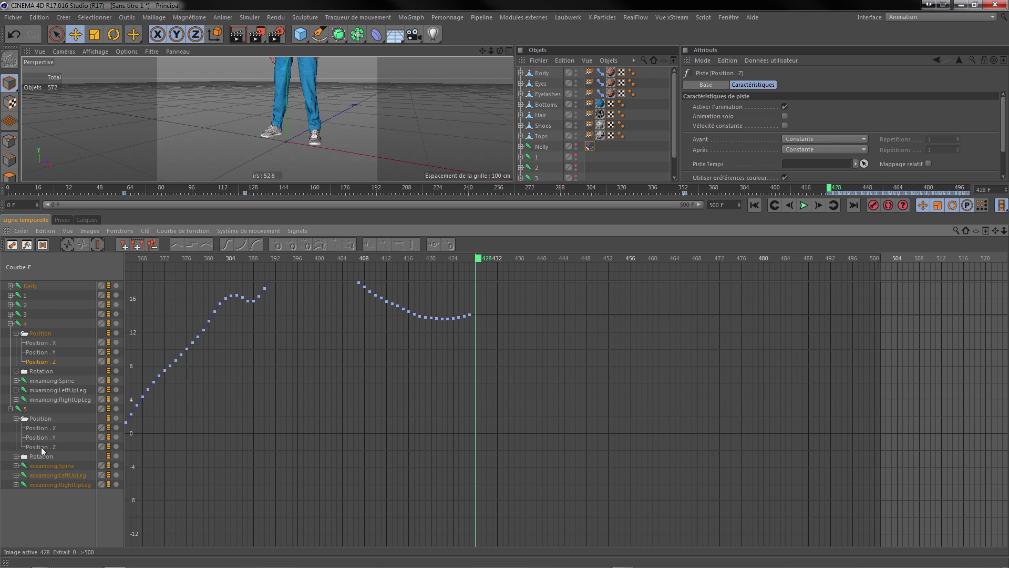
pyautogui.click(42, 447)
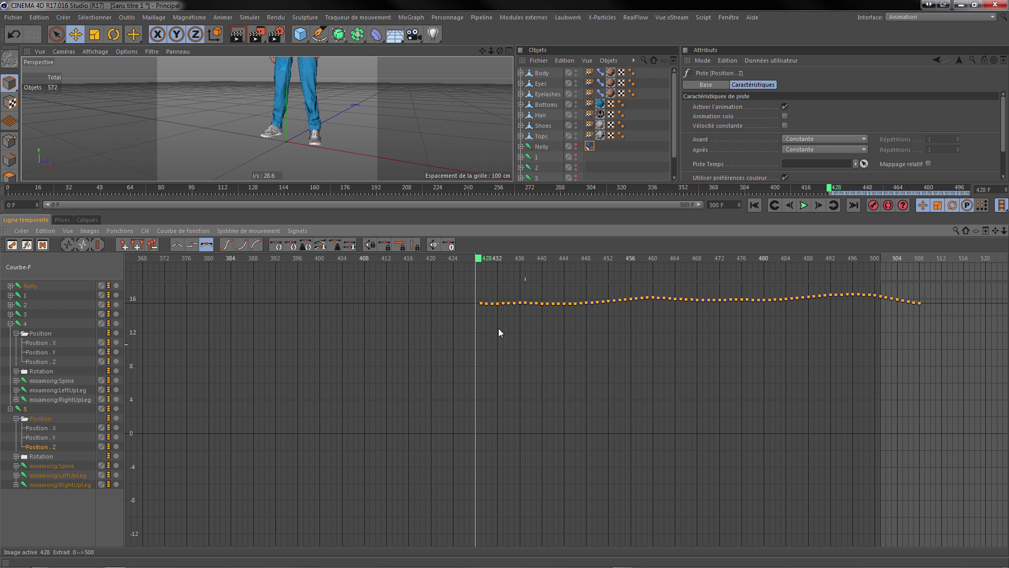
pyautogui.moveTo(481, 305); pyautogui.dragTo(482, 313)
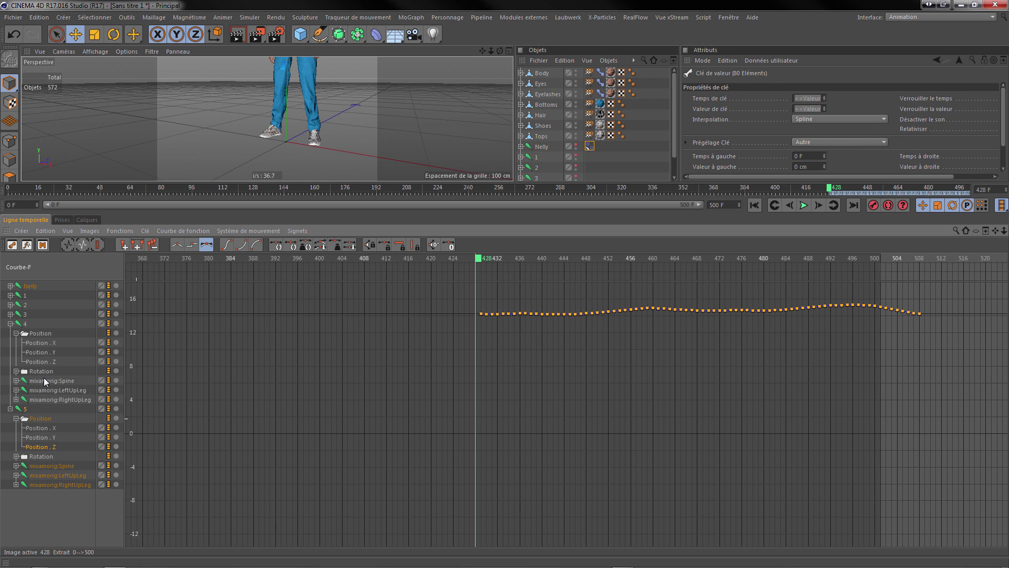
pyautogui.click(41, 363)
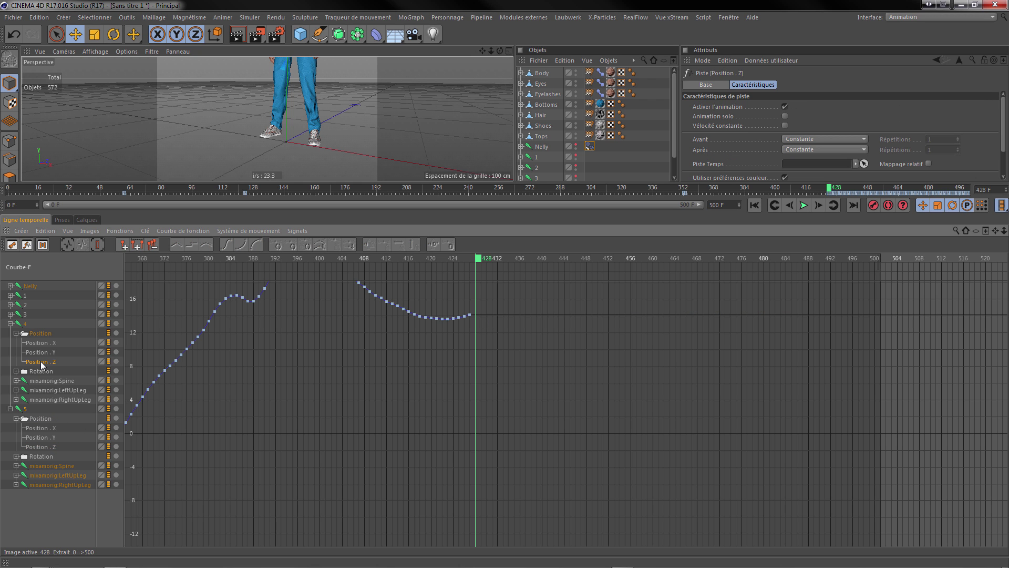
pyautogui.click(46, 447)
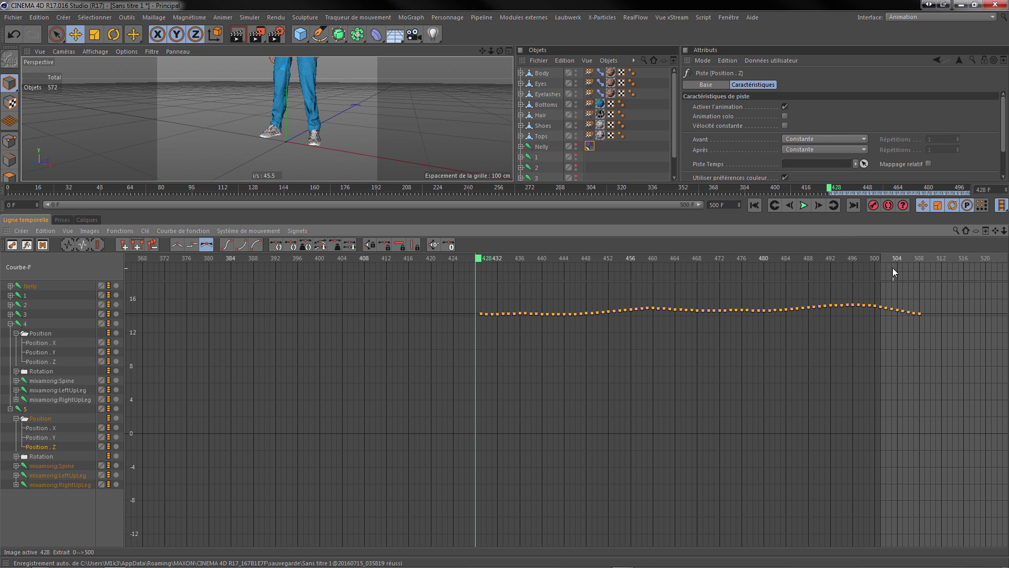
# - Extend the project's end frame to 508 and trim it to 507 to match skeleton 5's last keys in the dope sheet
pyautogui.click(919, 258)
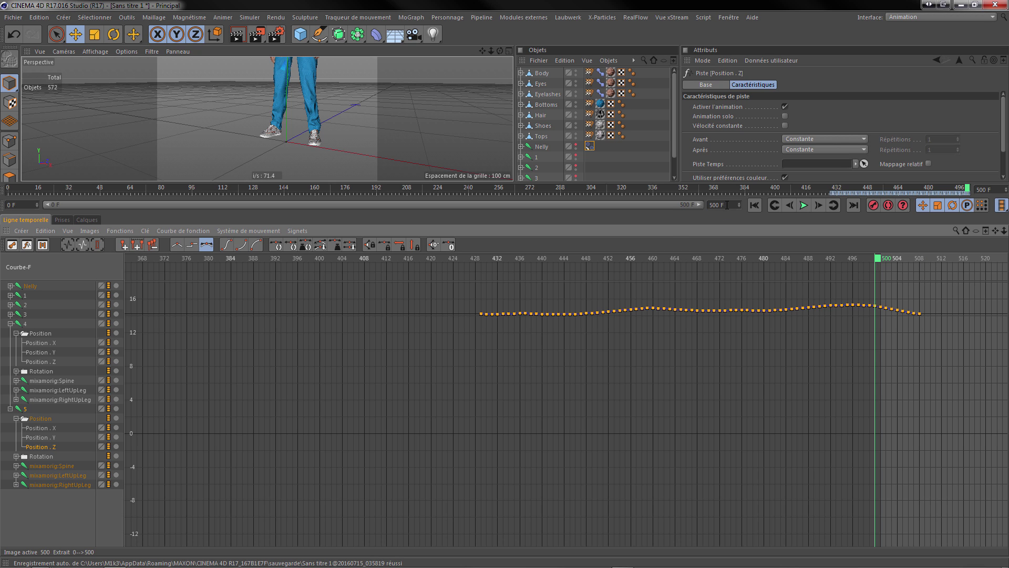
pyautogui.moveTo(727, 205); pyautogui.dragTo(691, 205)
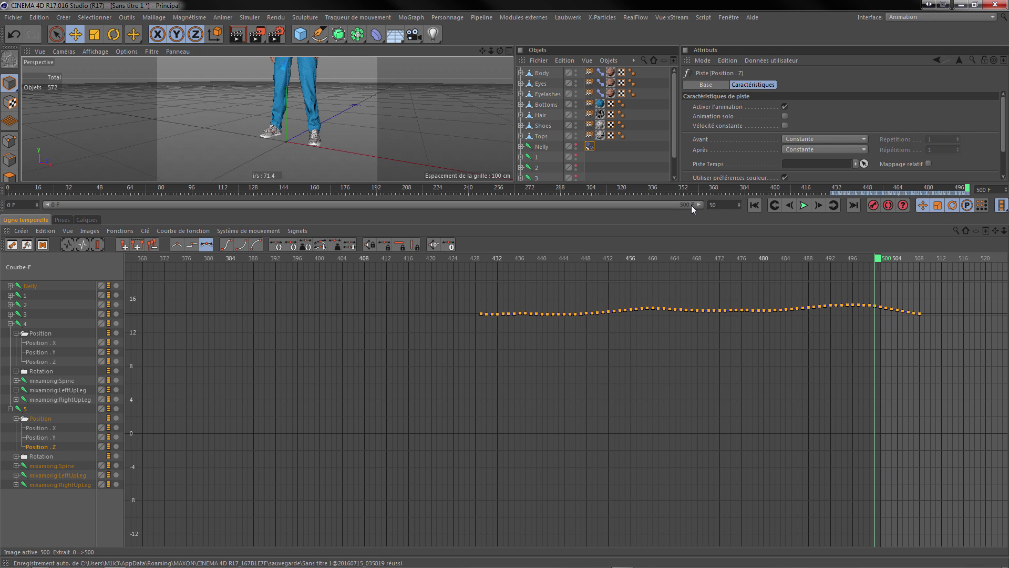
pyautogui.moveTo(692, 205); pyautogui.dragTo(726, 210)
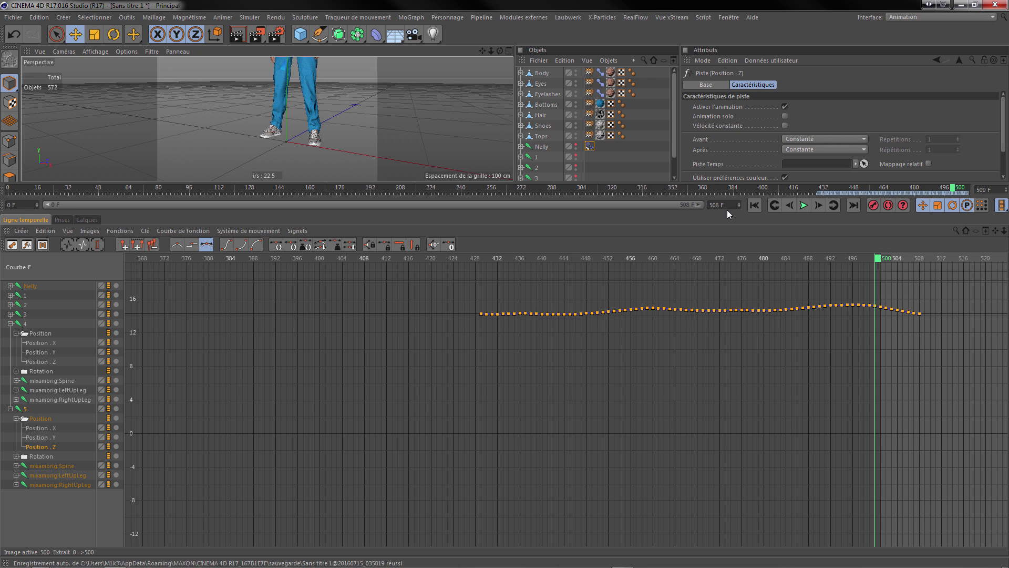
pyautogui.moveTo(878, 258); pyautogui.dragTo(926, 264)
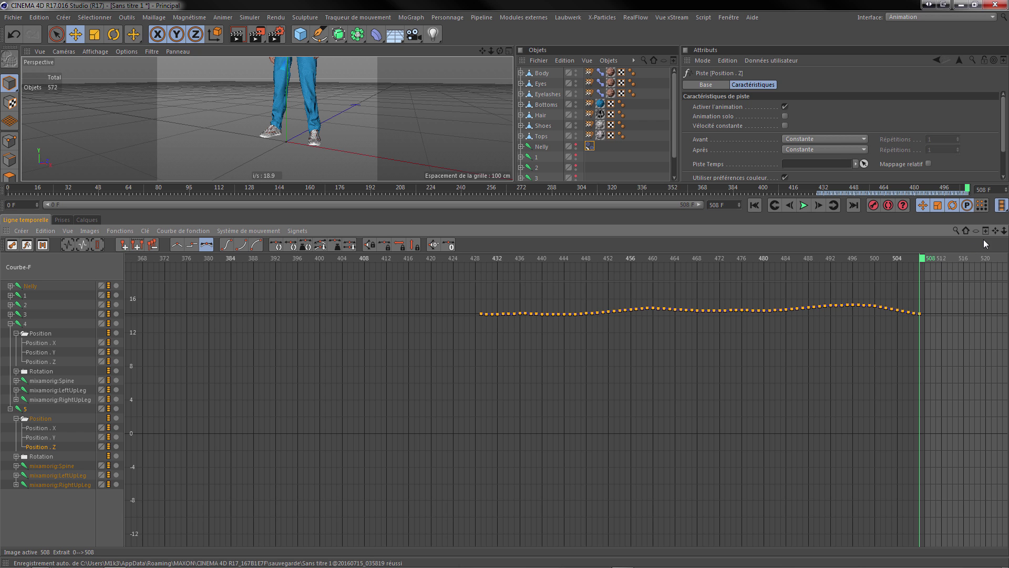
pyautogui.click(27, 250)
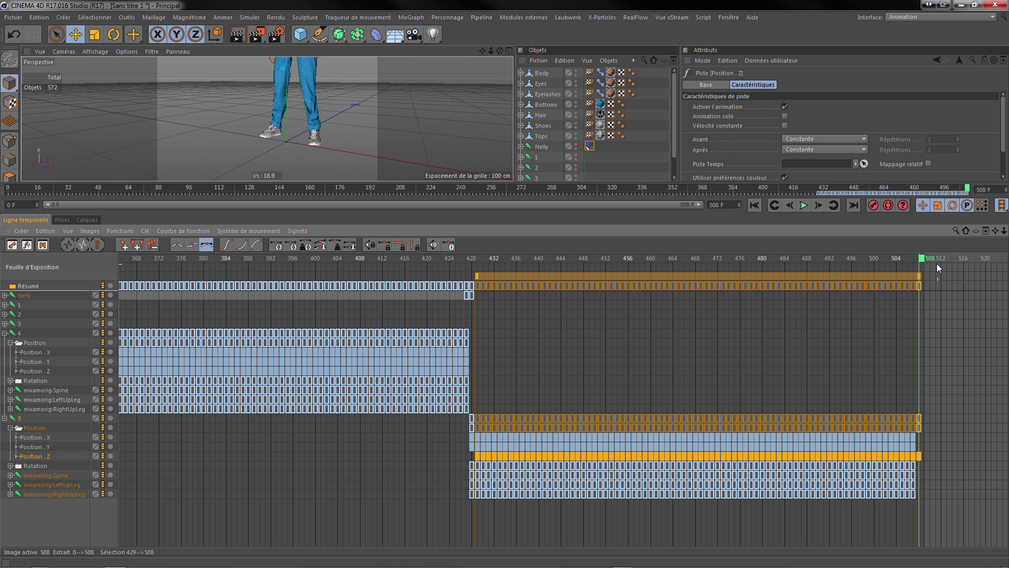
pyautogui.moveTo(1004, 231); pyautogui.dragTo(960, 232)
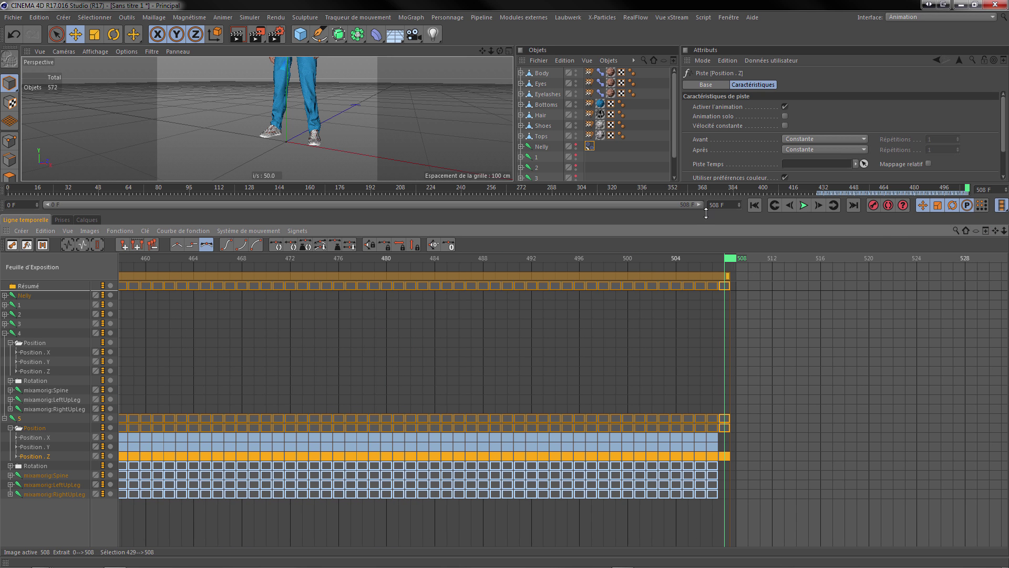
pyautogui.click(738, 206)
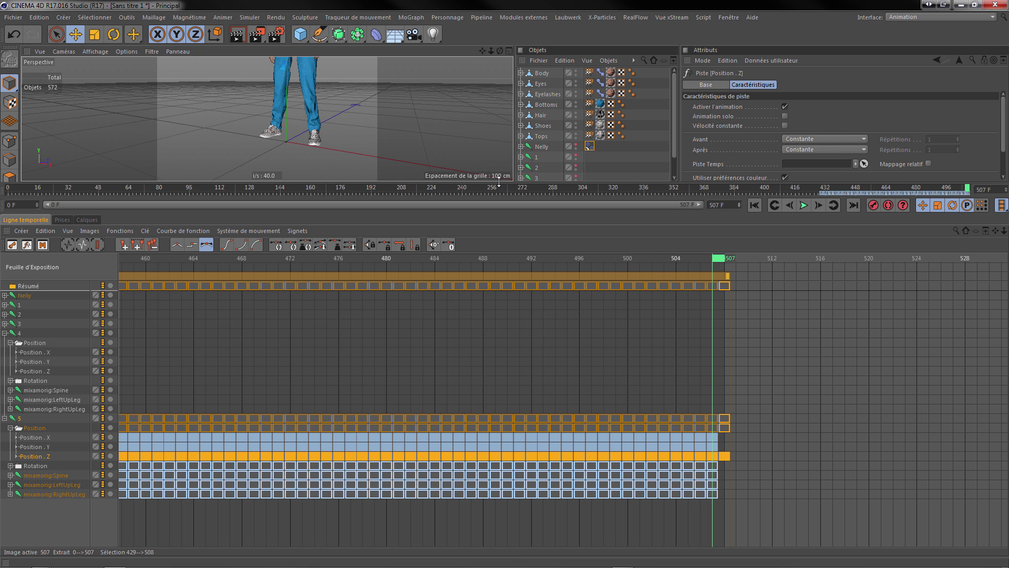
# - Collapse the tracks of skeletons 4 and 5 and enlarge the viewport by shrinking the timeline
pyautogui.moveTo(499, 182); pyautogui.dragTo(499, 187)
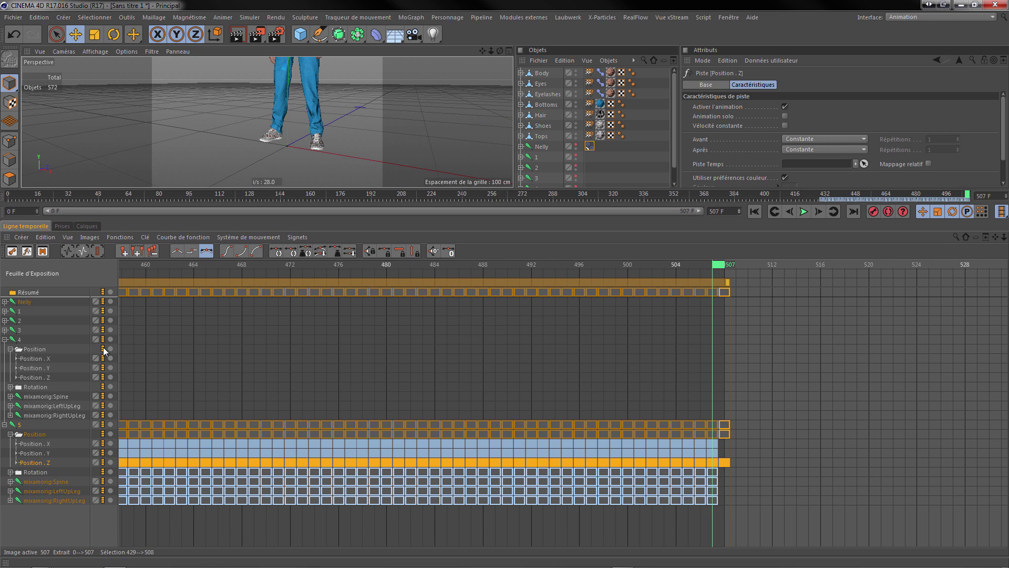
pyautogui.click(5, 339)
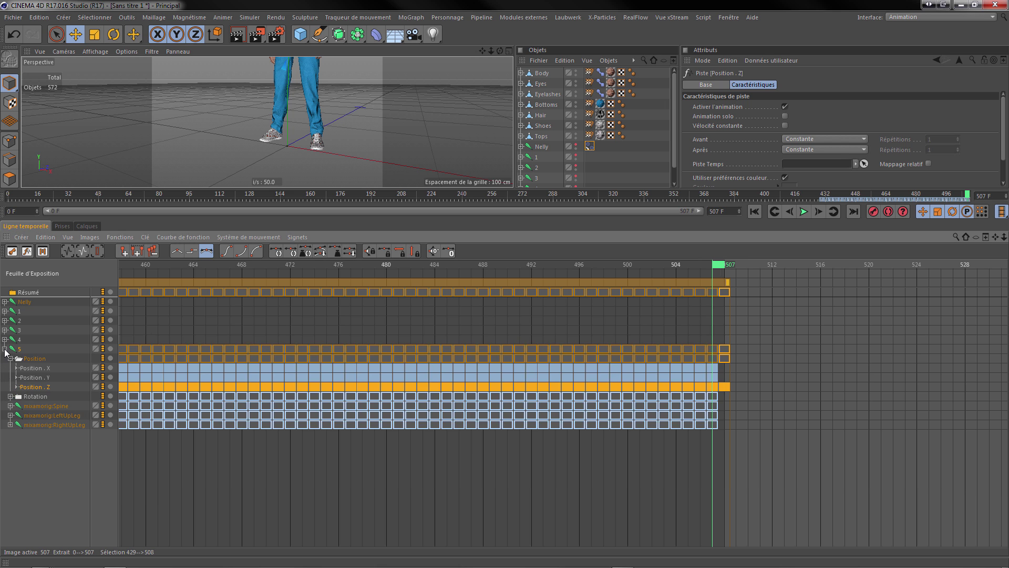
pyautogui.click(5, 348)
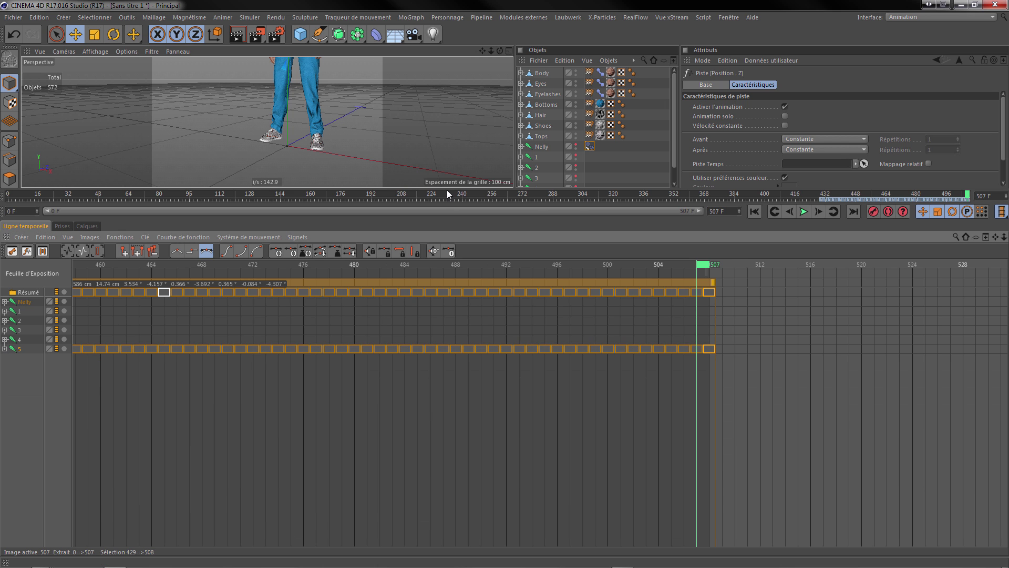
pyautogui.moveTo(446, 190); pyautogui.dragTo(444, 372)
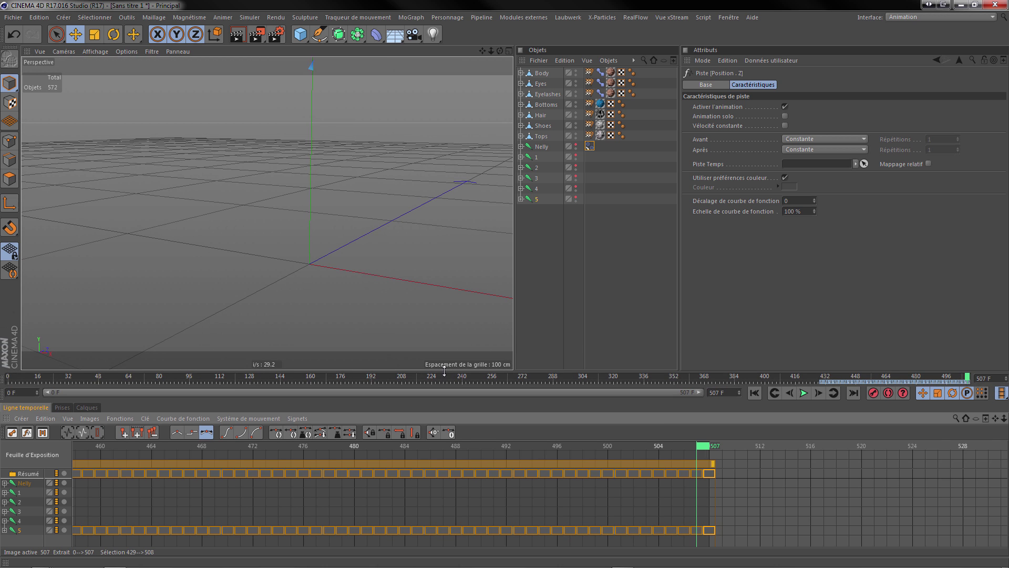
# - Play the animation from frame 0 with Nelly fully in view to review the chained motions
pyautogui.click(755, 395)
pyautogui.scroll(-6, 362, 289)
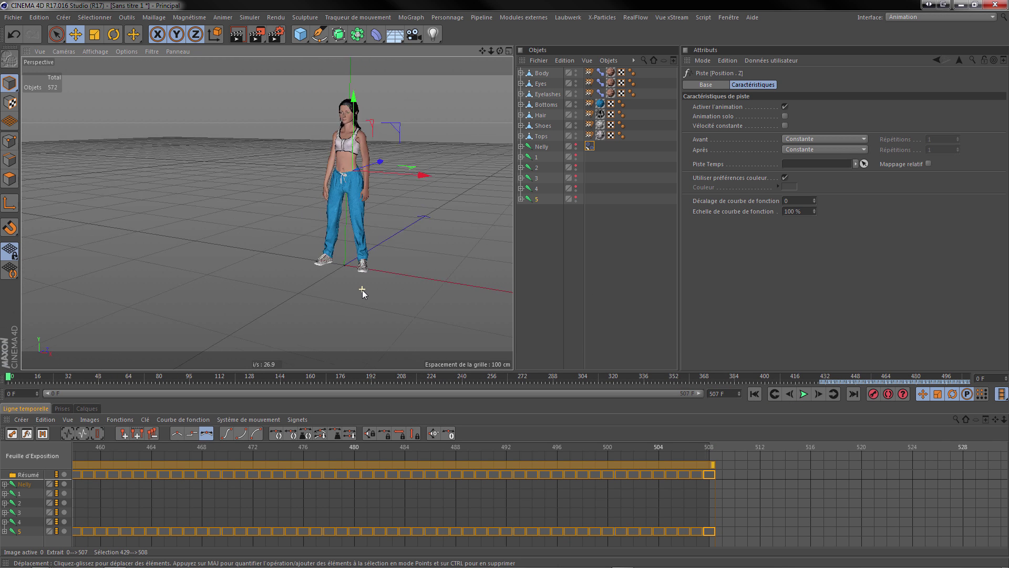
pyautogui.scroll(1, 350, 185)
pyautogui.scroll(2, 350, 185)
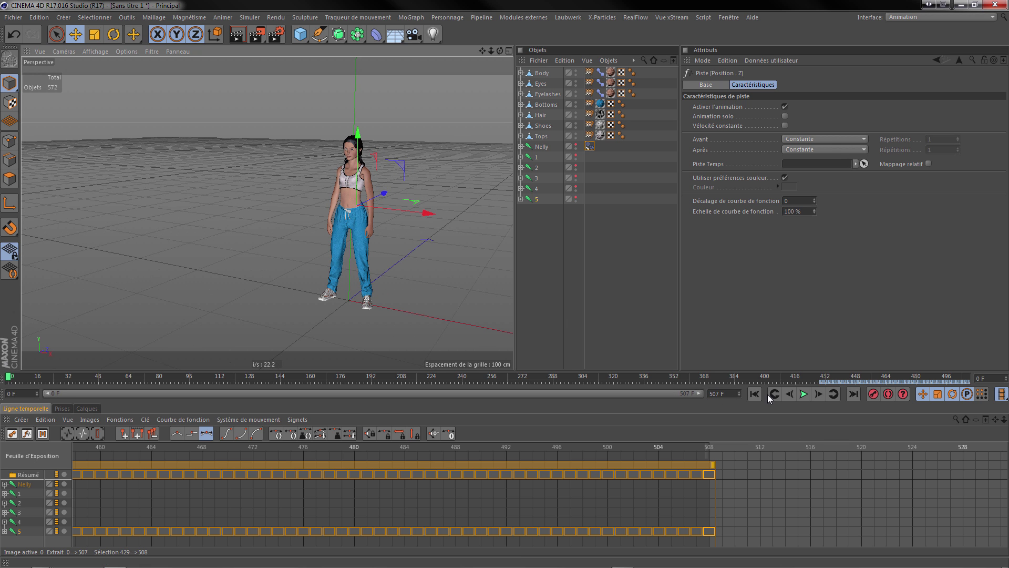
pyautogui.click(805, 397)
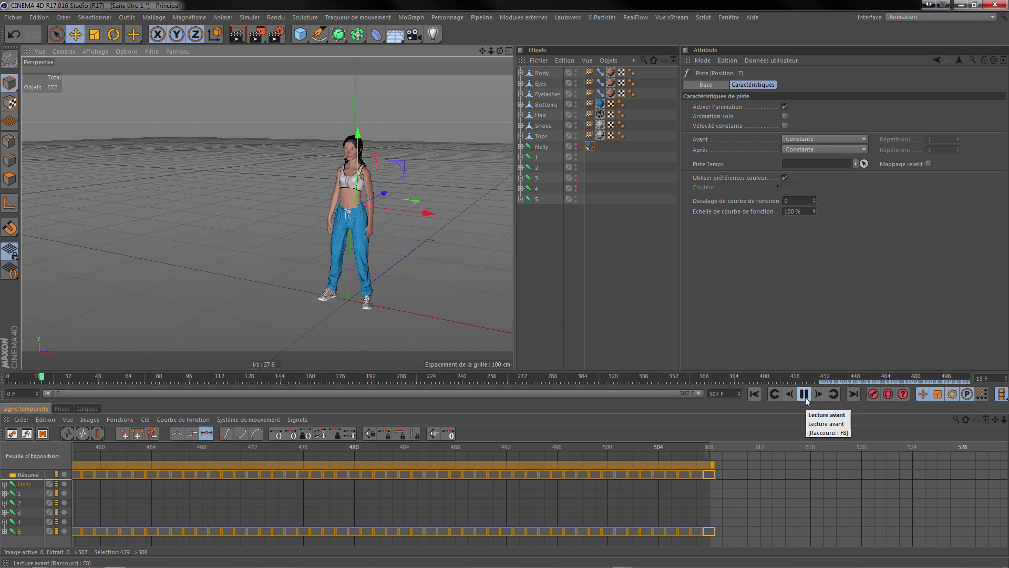
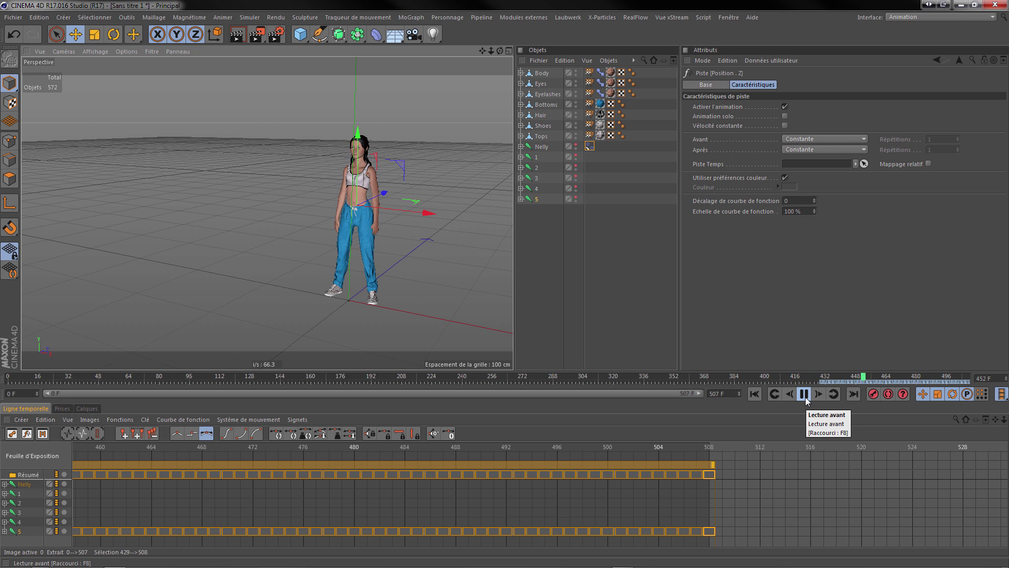
pyautogui.click(805, 398)
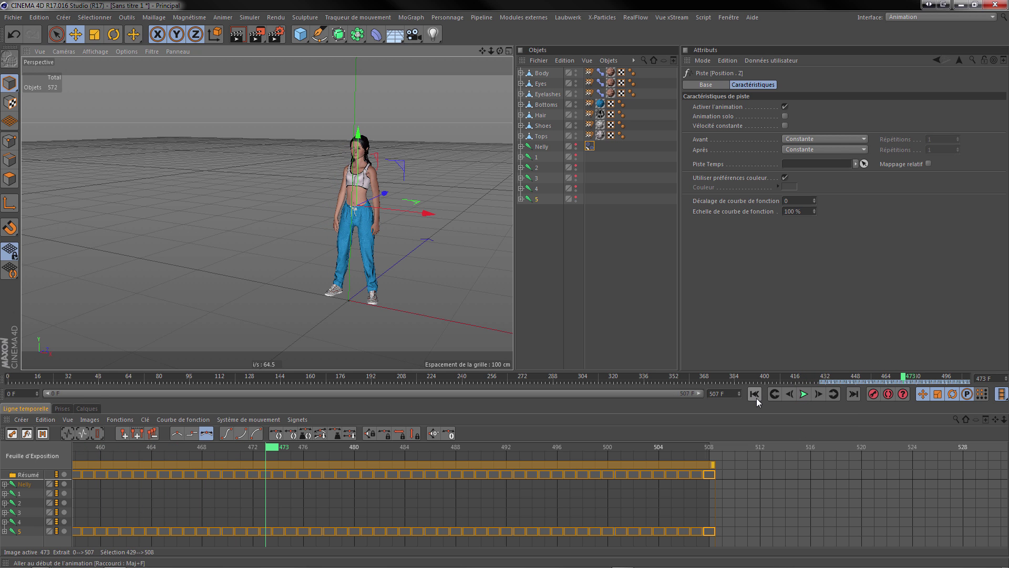
# - Step back and forth between frames 427 and 429 to compare Nelly's position at the switch to skeleton 5
pyautogui.moveTo(277, 474)
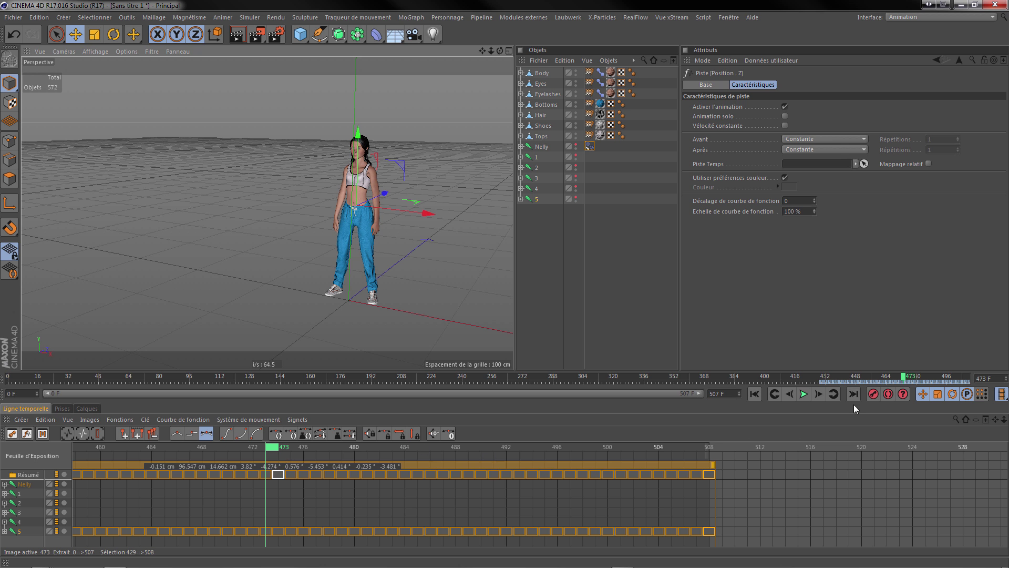
pyautogui.moveTo(1004, 420); pyautogui.dragTo(958, 419)
pyautogui.moveTo(438, 474)
pyautogui.moveTo(441, 449); pyautogui.dragTo(229, 479)
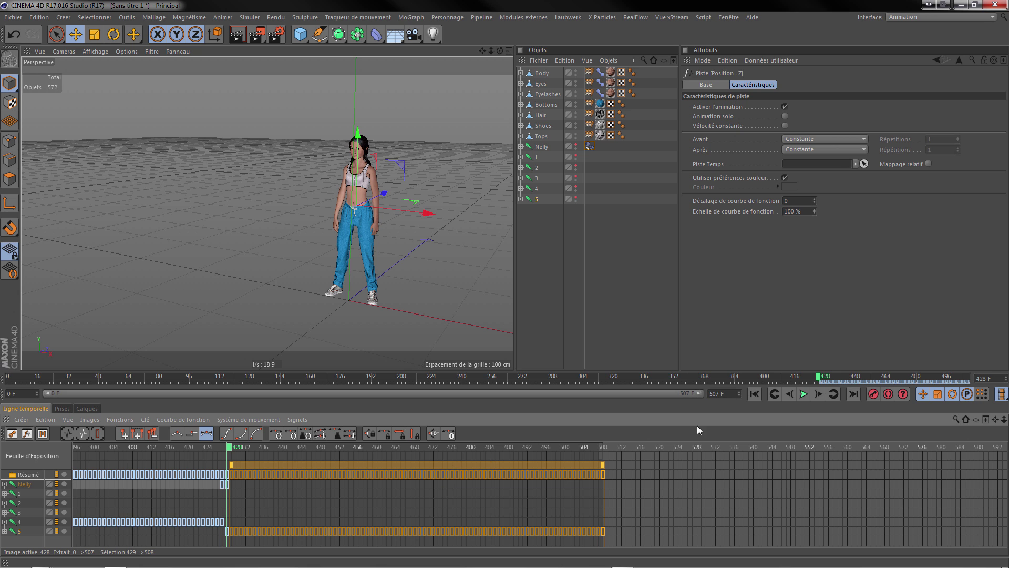
pyautogui.click(819, 393)
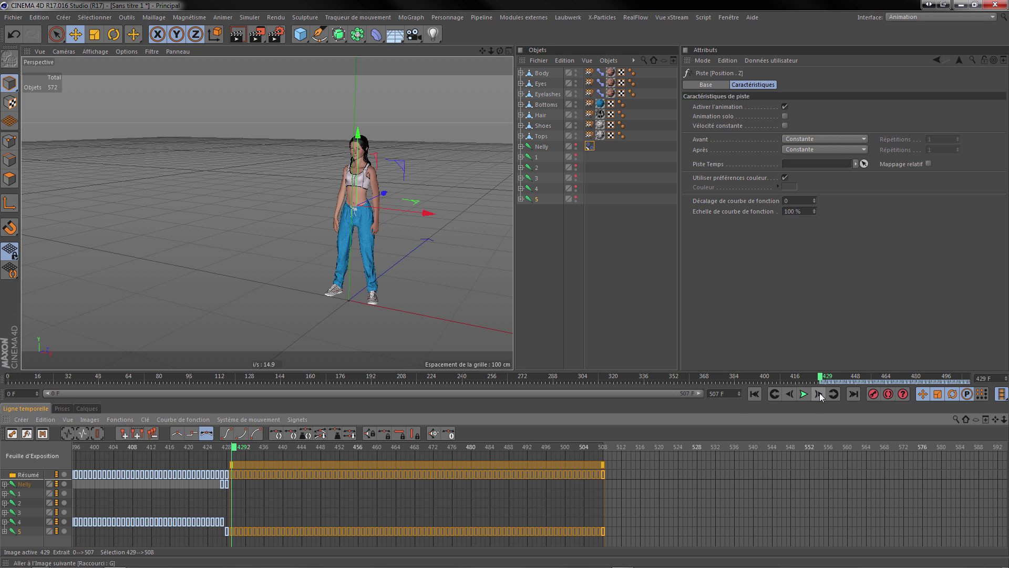
pyautogui.click(791, 394)
pyautogui.click(791, 394)
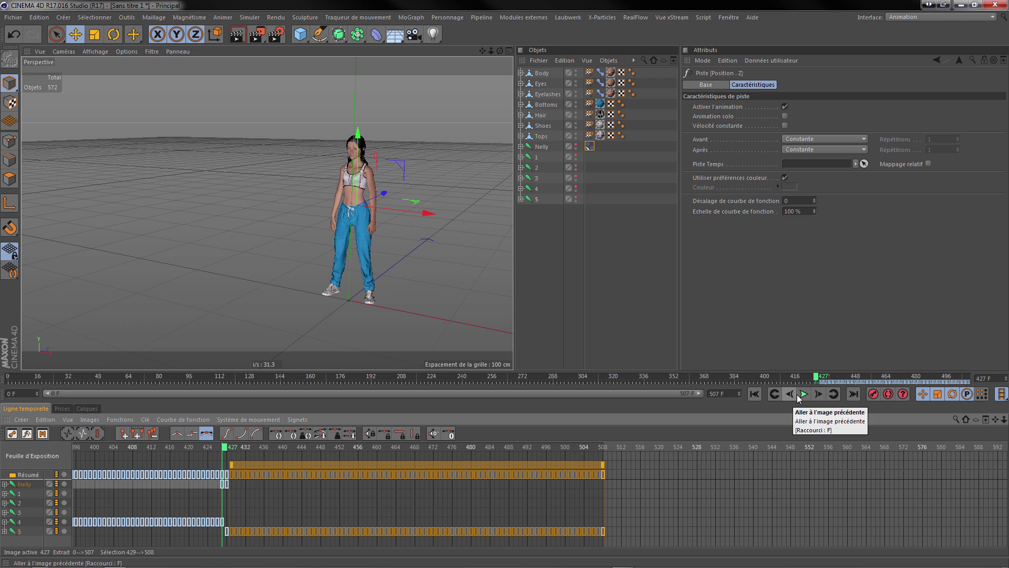
pyautogui.click(818, 394)
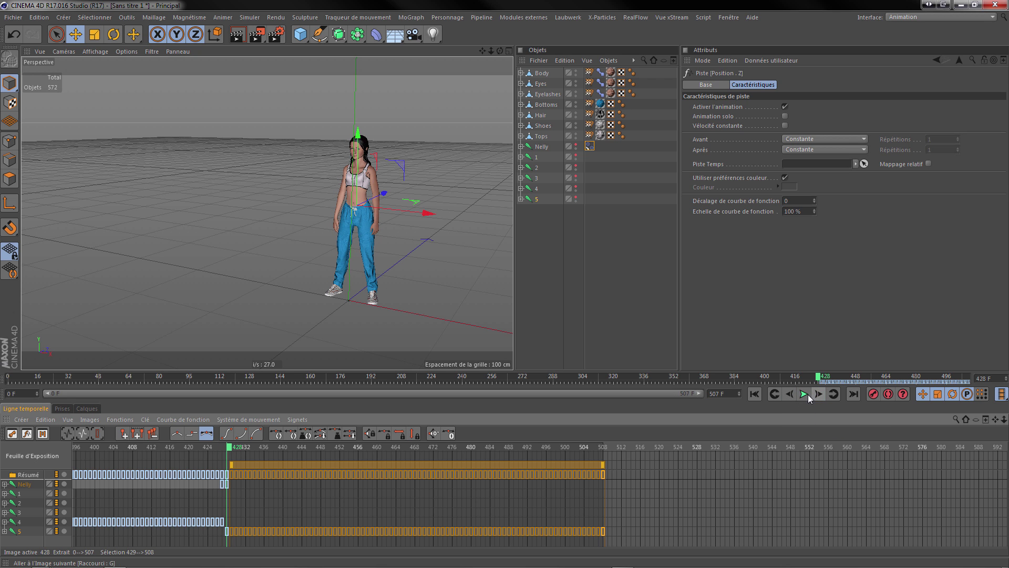
pyautogui.click(790, 394)
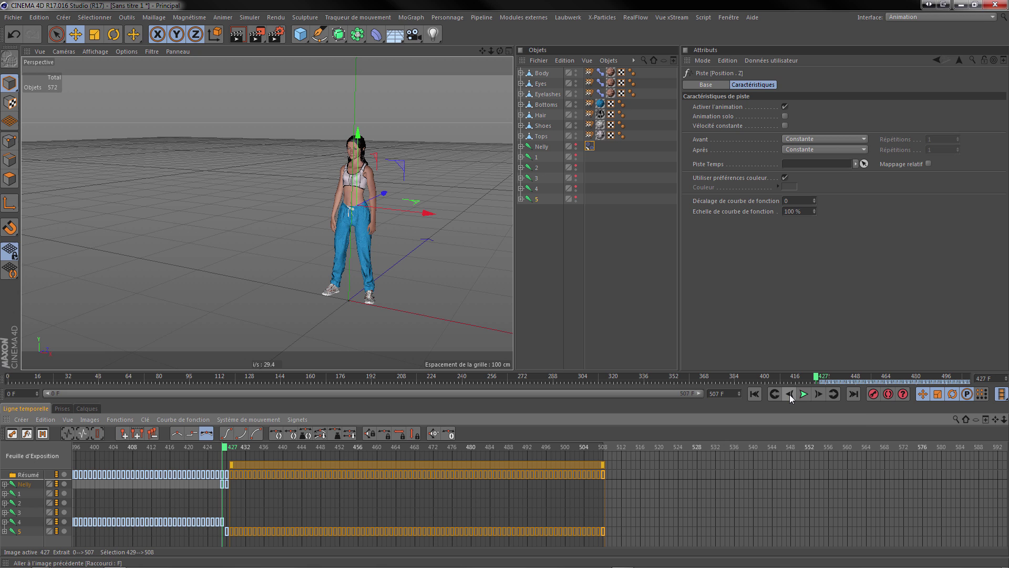
pyautogui.click(818, 394)
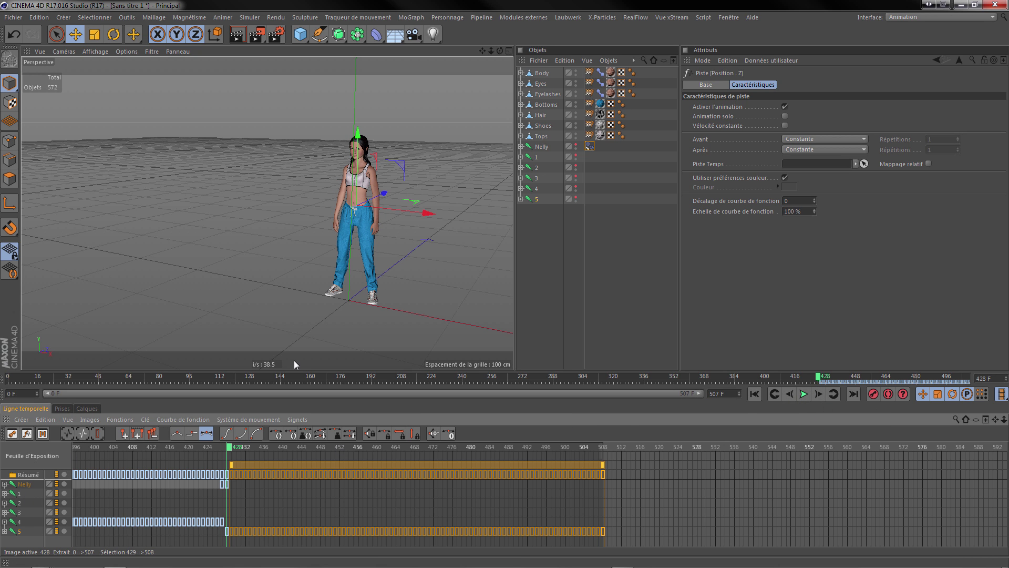
# - Expand skeletons 4 and 5 in an enlarged timeline and show skeleton 4's Position X track as an F-curve
pyautogui.moveTo(308, 371); pyautogui.dragTo(343, 188)
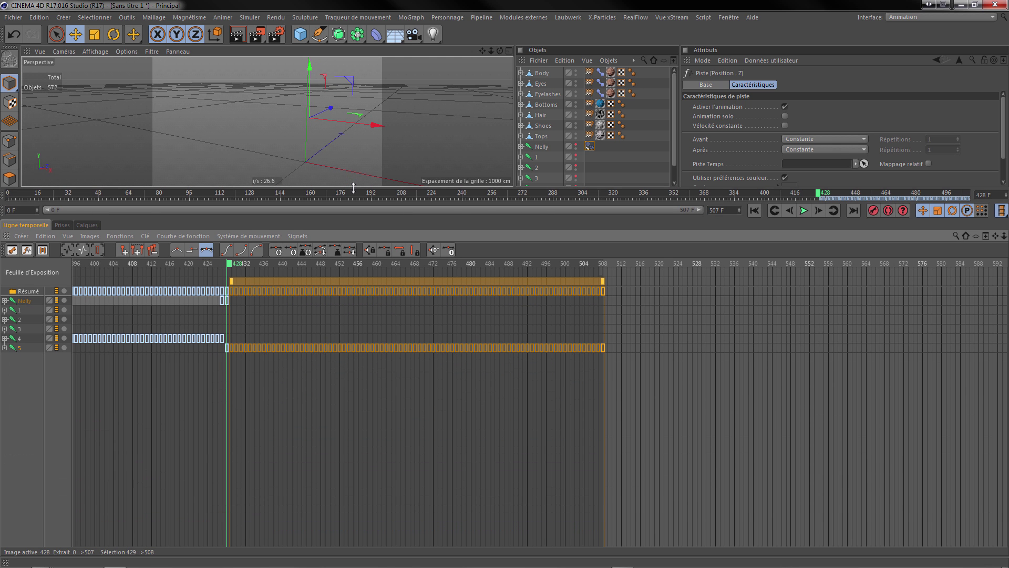
pyautogui.click(4, 339)
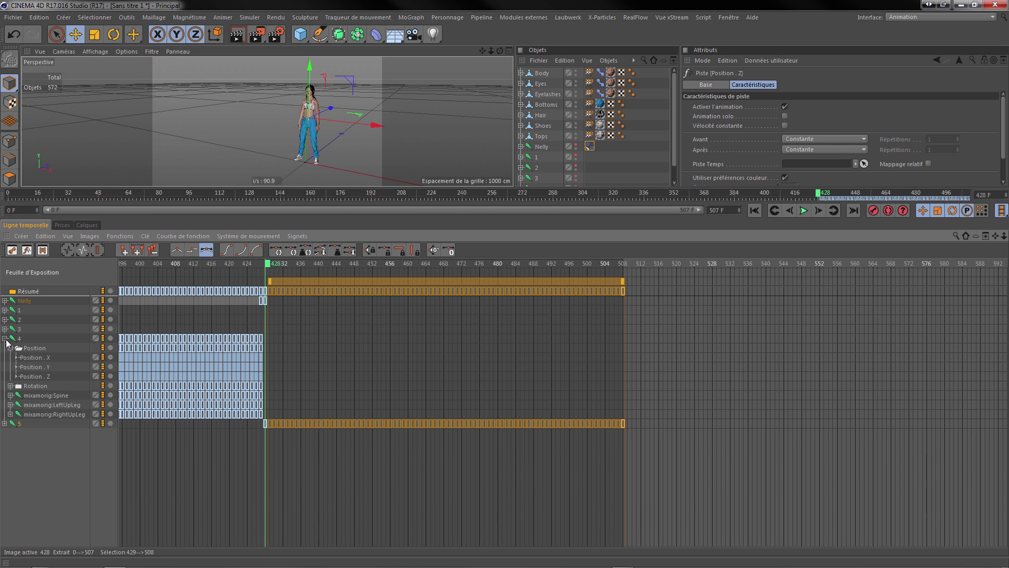
pyautogui.click(5, 423)
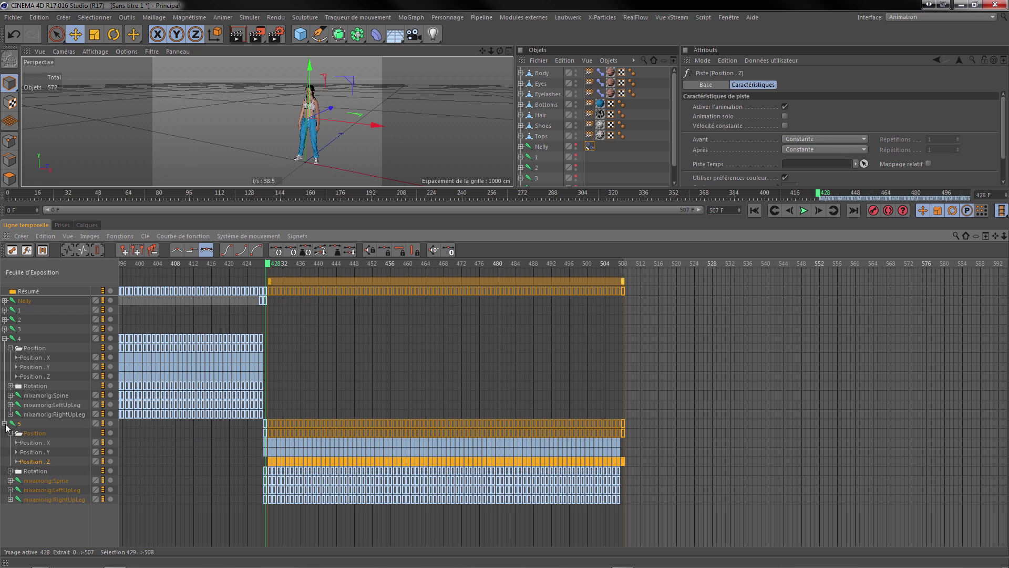
pyautogui.click(35, 358)
pyautogui.click(27, 250)
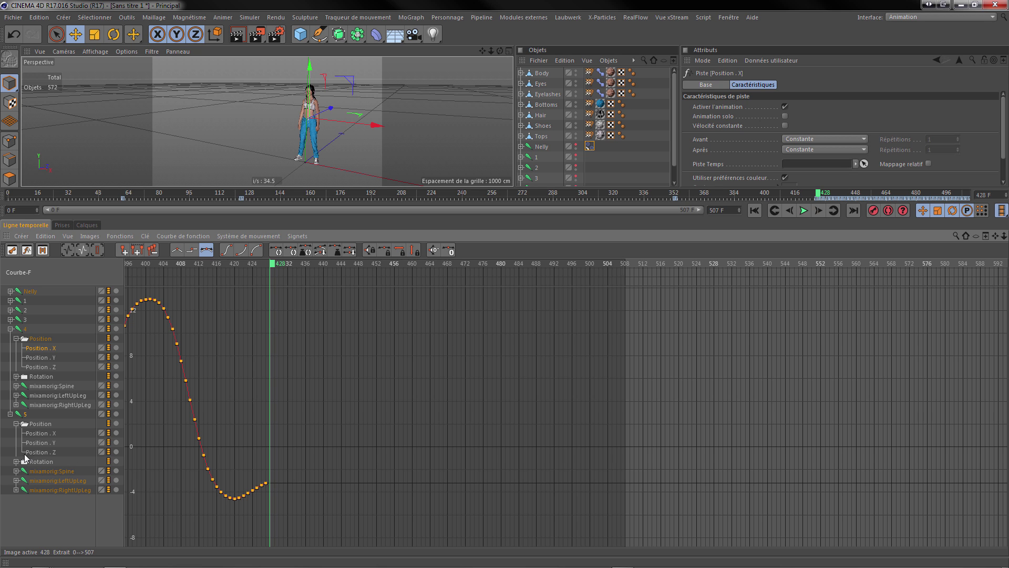
# - Lower skeleton 5's whole Position X curve to about -3.3 and check it against the end of skeleton 4's curve
pyautogui.click(45, 434)
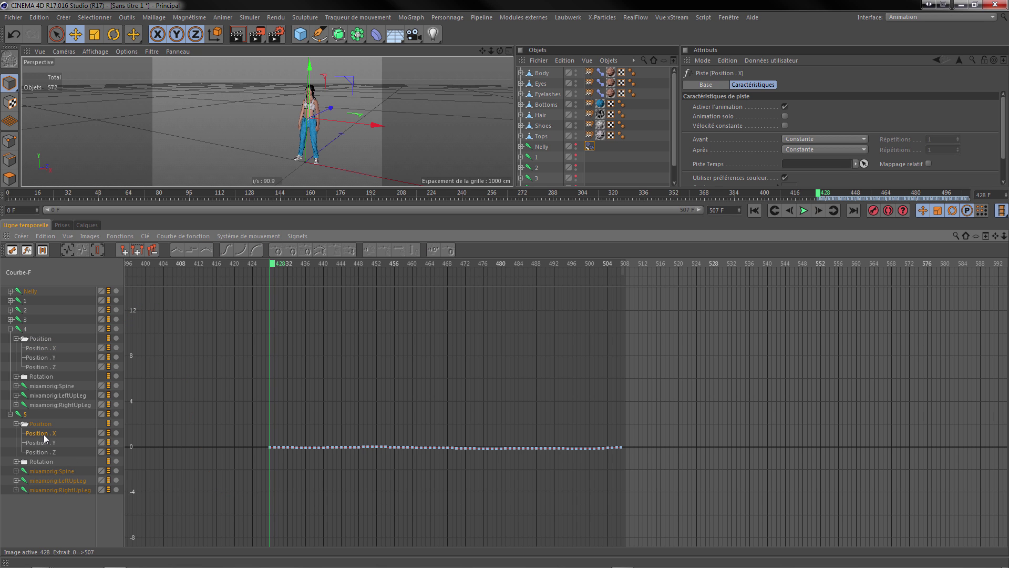
pyautogui.click(270, 447)
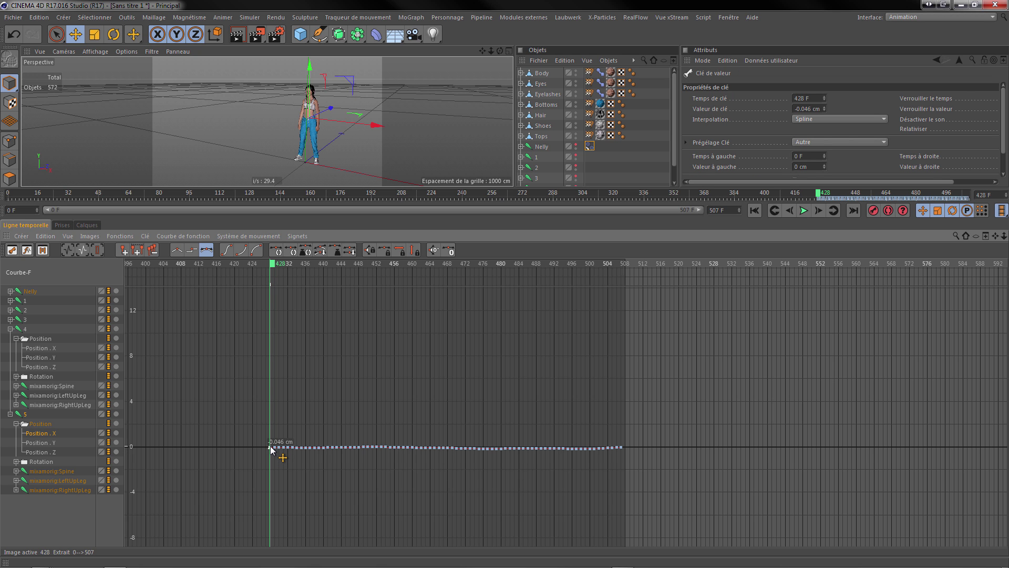
pyautogui.hotkey('ctrl', 'a')
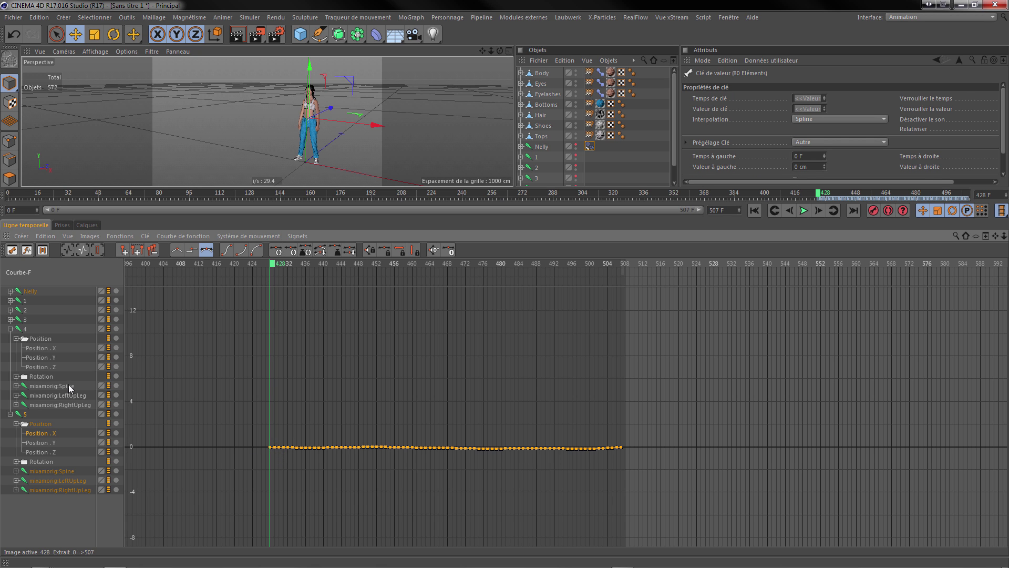
pyautogui.click(47, 347)
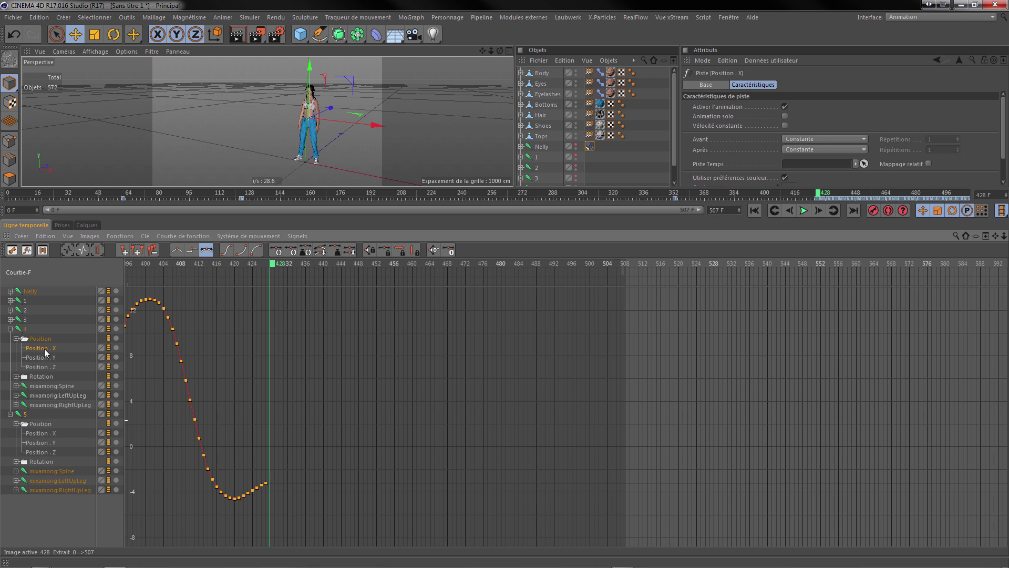
pyautogui.click(48, 433)
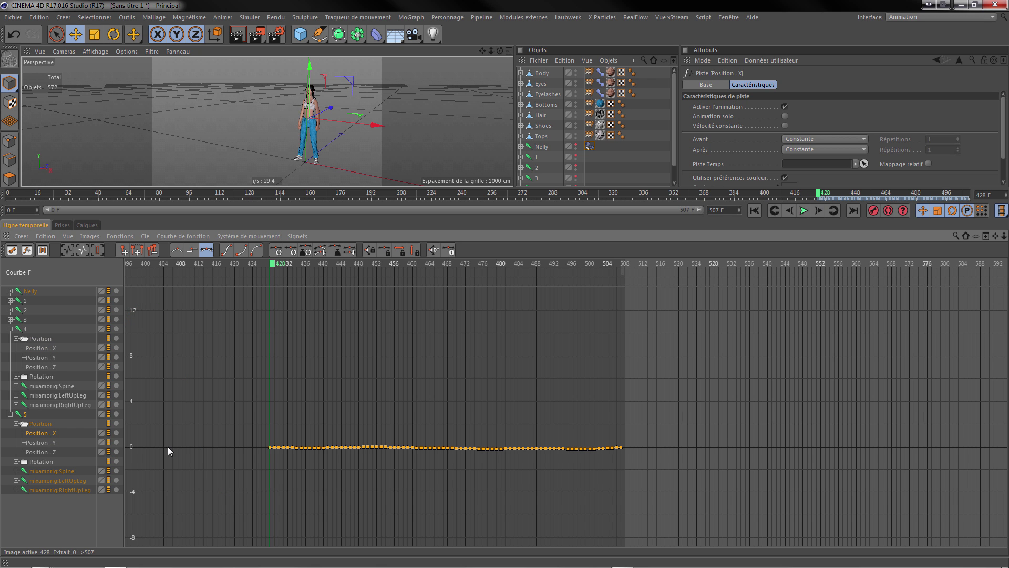
pyautogui.moveTo(270, 450); pyautogui.dragTo(269, 486)
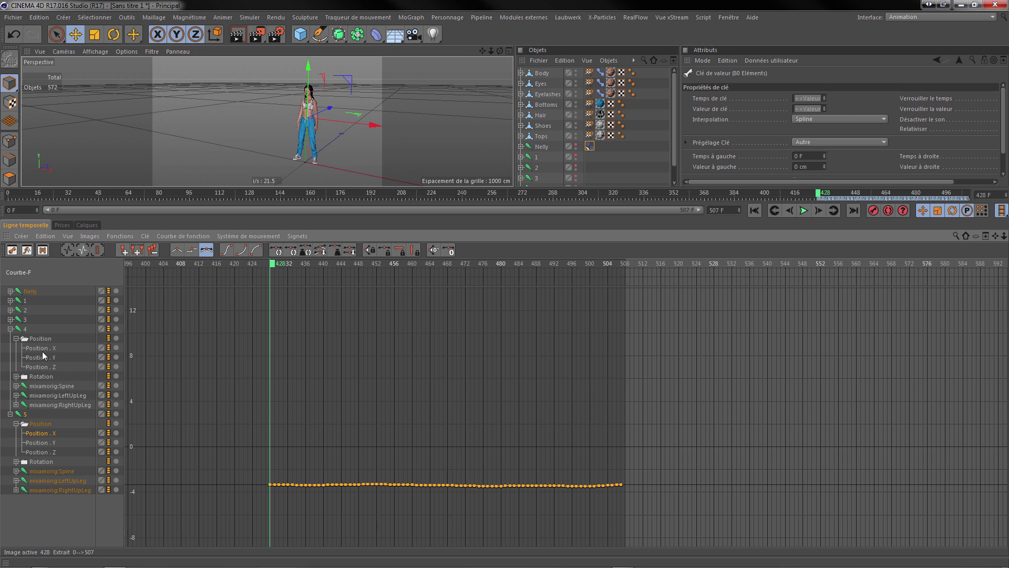
pyautogui.click(43, 351)
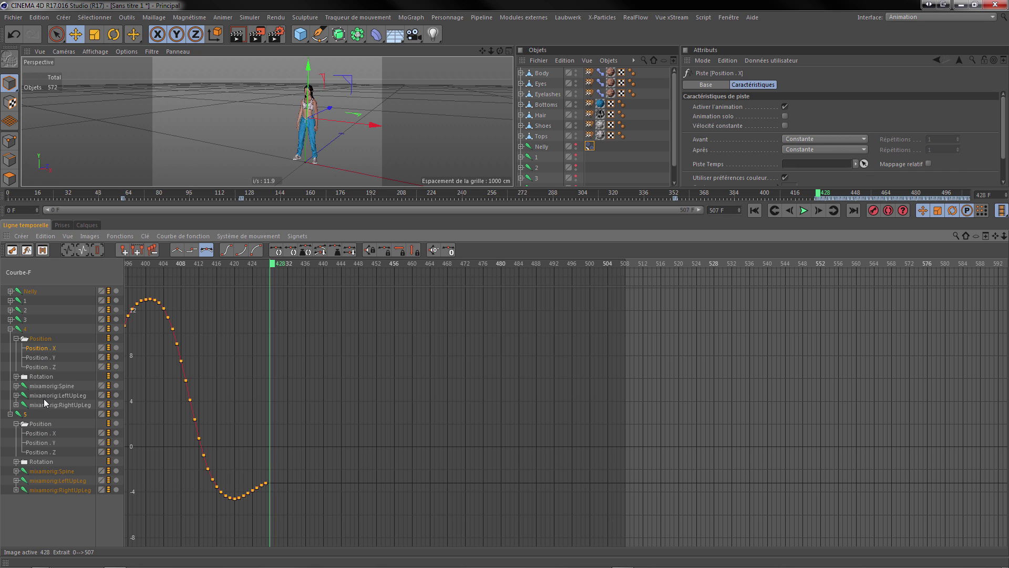
pyautogui.click(42, 435)
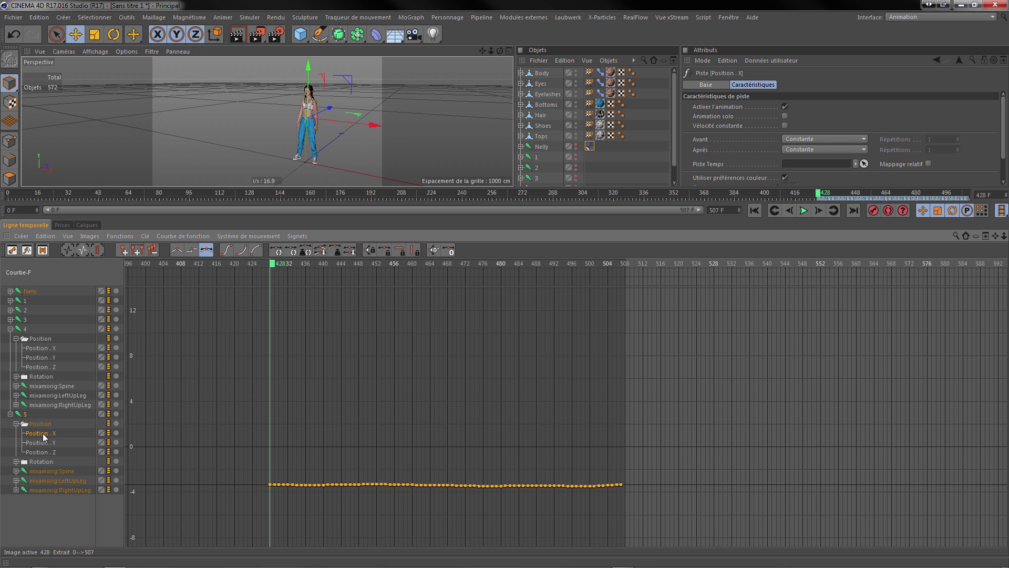
# - Raise skeleton 5's whole Position X curve slightly so it starts at about -3.06 at frame 428
pyautogui.moveTo(270, 484)
pyautogui.moveTo(270, 486); pyautogui.dragTo(271, 485)
pyautogui.moveTo(271, 484); pyautogui.dragTo(271, 483)
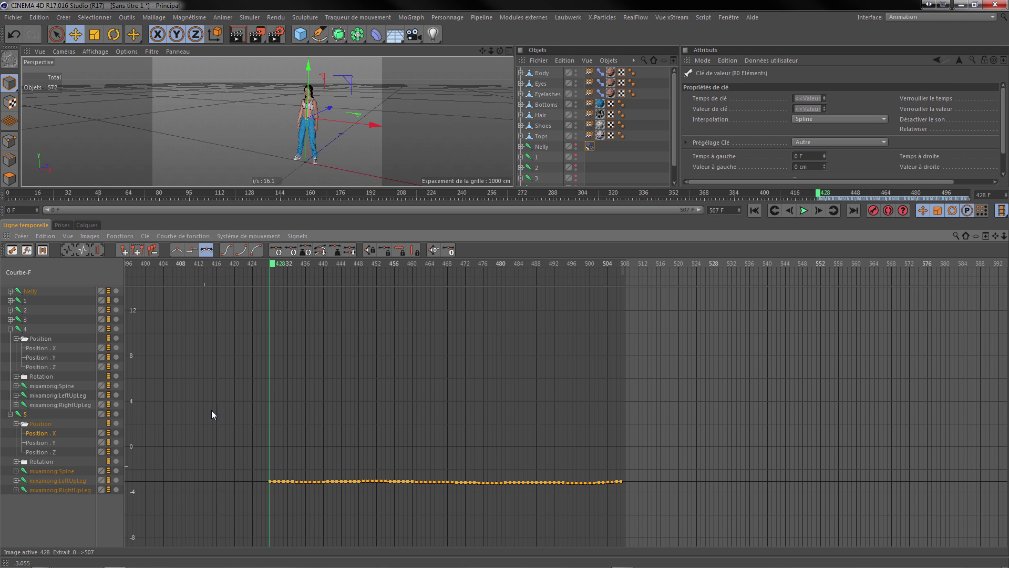
# - Frame Nelly's feet closely and step back and forth between frames 427 and 428 to compare their placement
pyautogui.scroll(5, 299, 124)
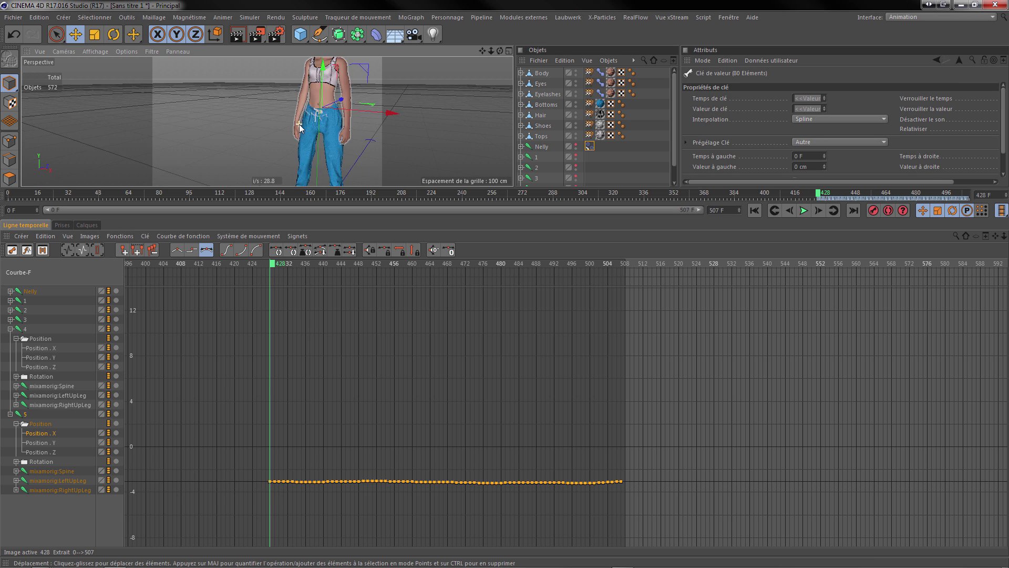
pyautogui.scroll(-6, 304, 119)
pyautogui.scroll(8, 326, 173)
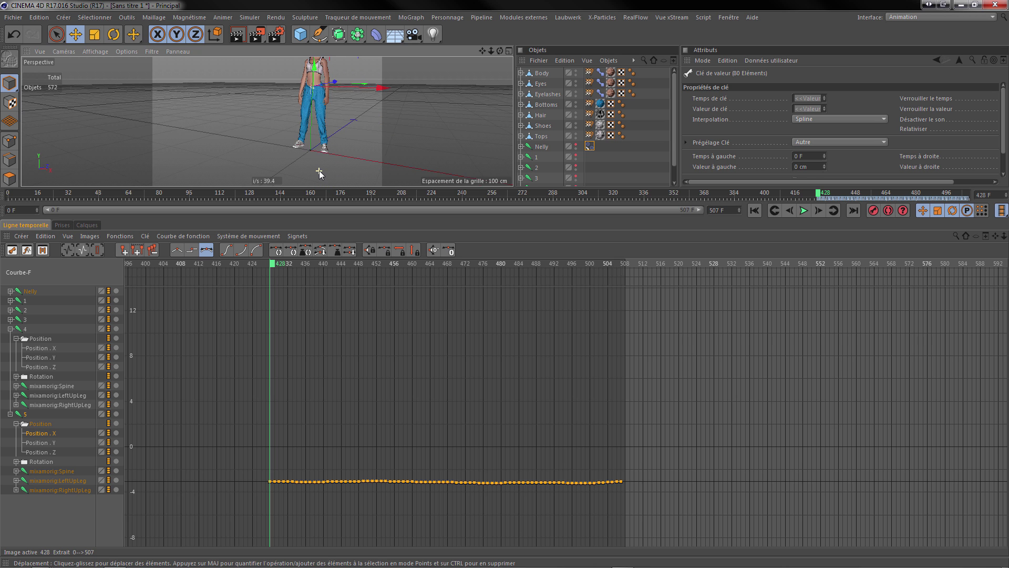
pyautogui.click(789, 210)
pyautogui.click(815, 210)
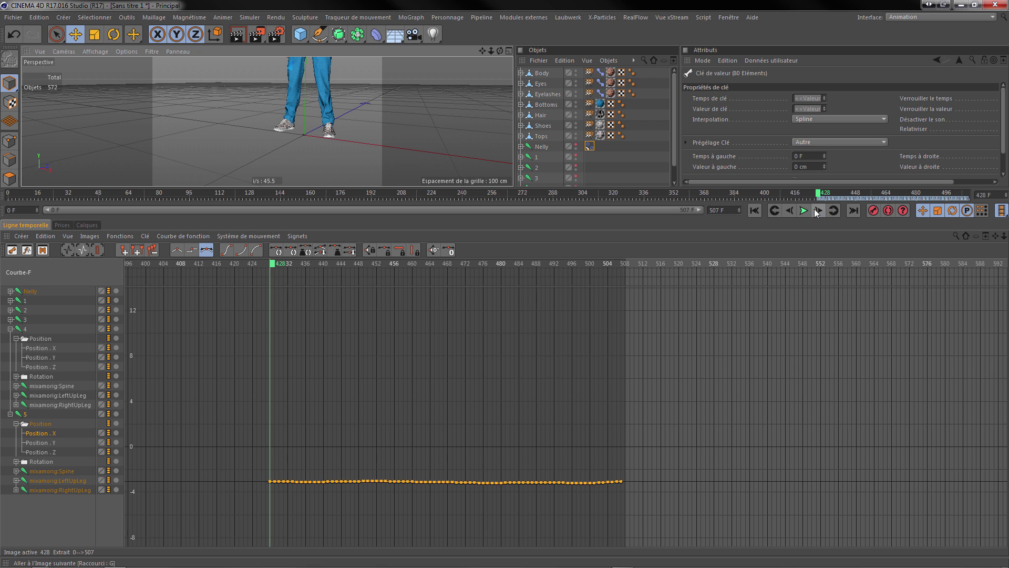
pyautogui.click(789, 211)
pyautogui.click(818, 210)
pyautogui.click(790, 210)
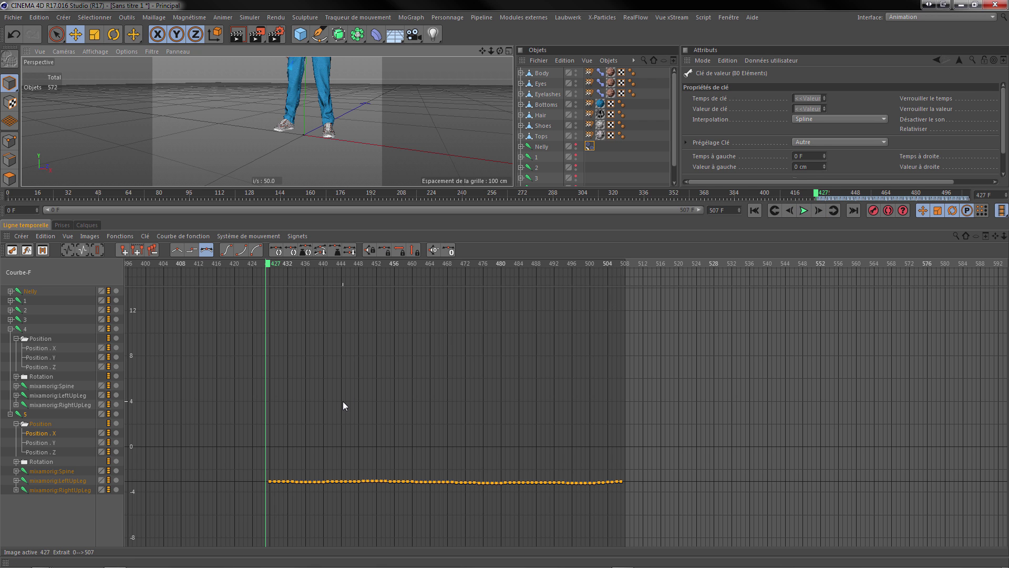
# - Show the timeline as a dope sheet and step between frames 352 and 353 to compare Nelly's position at the switch to skeleton 4
pyautogui.scroll(-4, 343, 402)
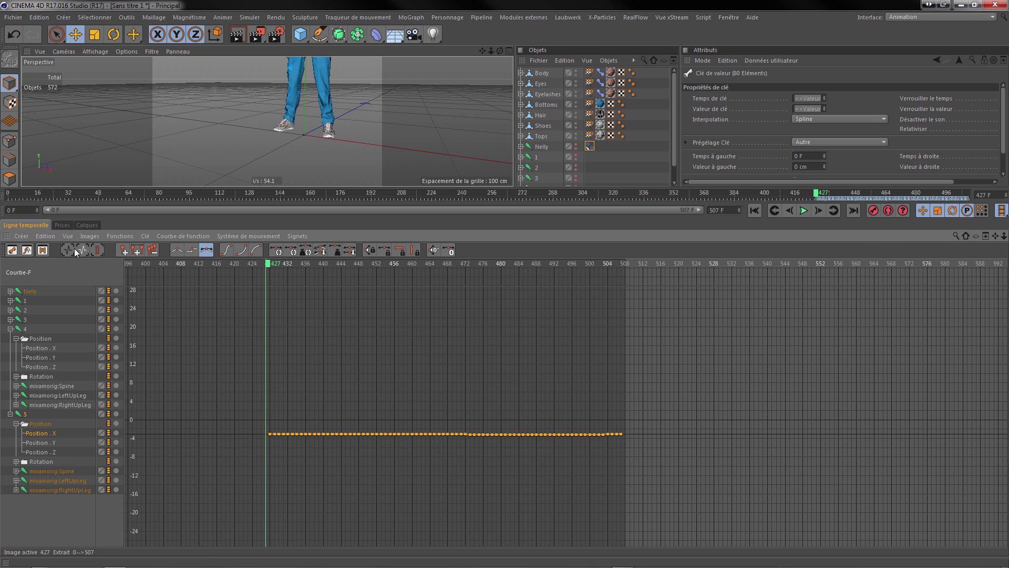
pyautogui.click(12, 250)
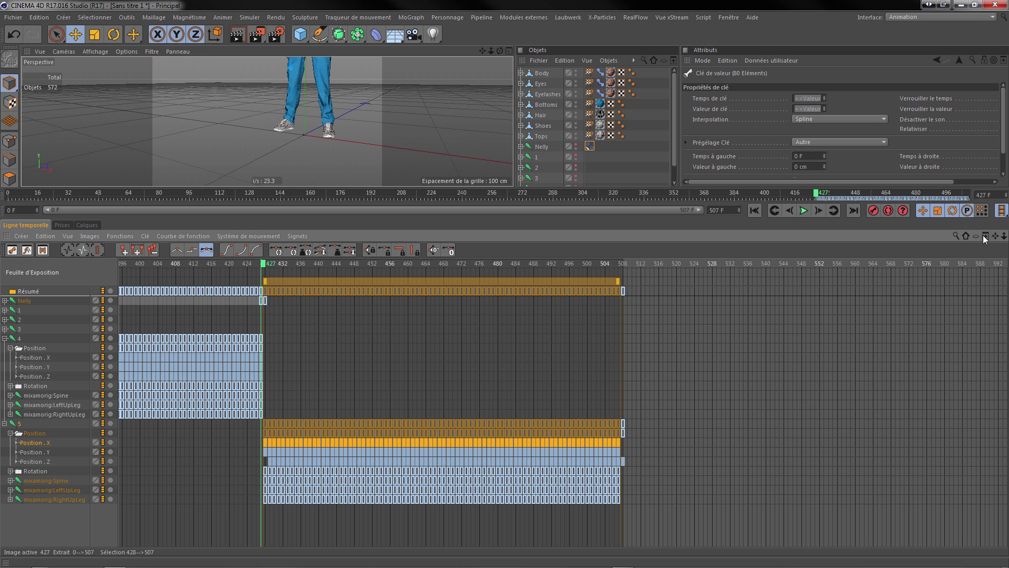
pyautogui.moveTo(1003, 235); pyautogui.dragTo(925, 236)
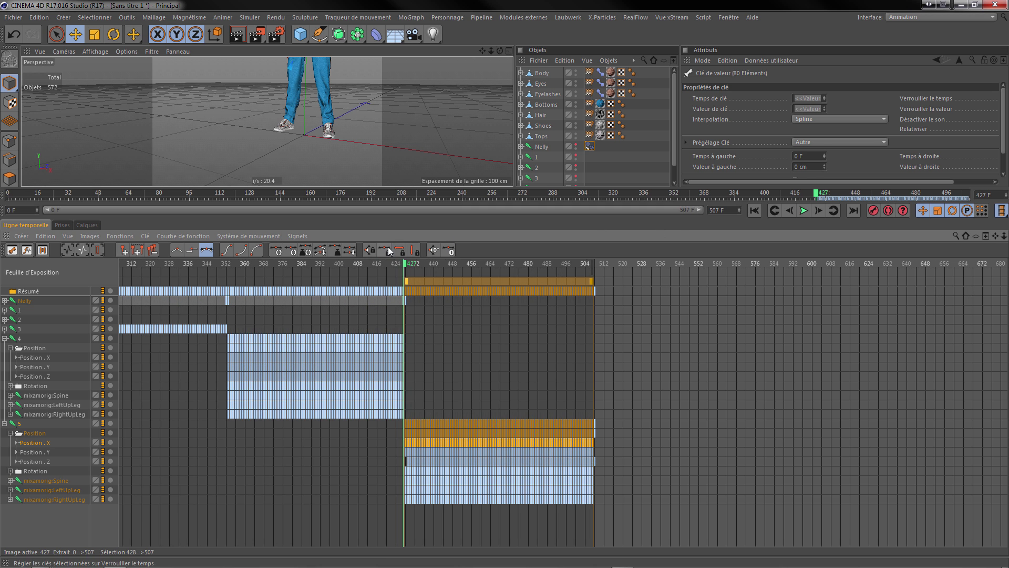
pyautogui.moveTo(406, 266); pyautogui.dragTo(227, 295)
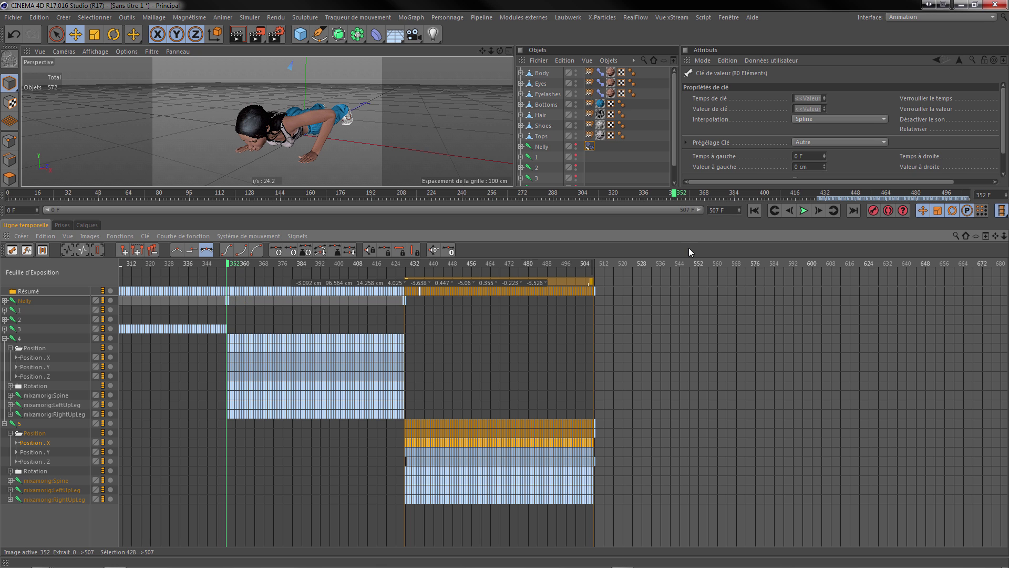
pyautogui.click(817, 210)
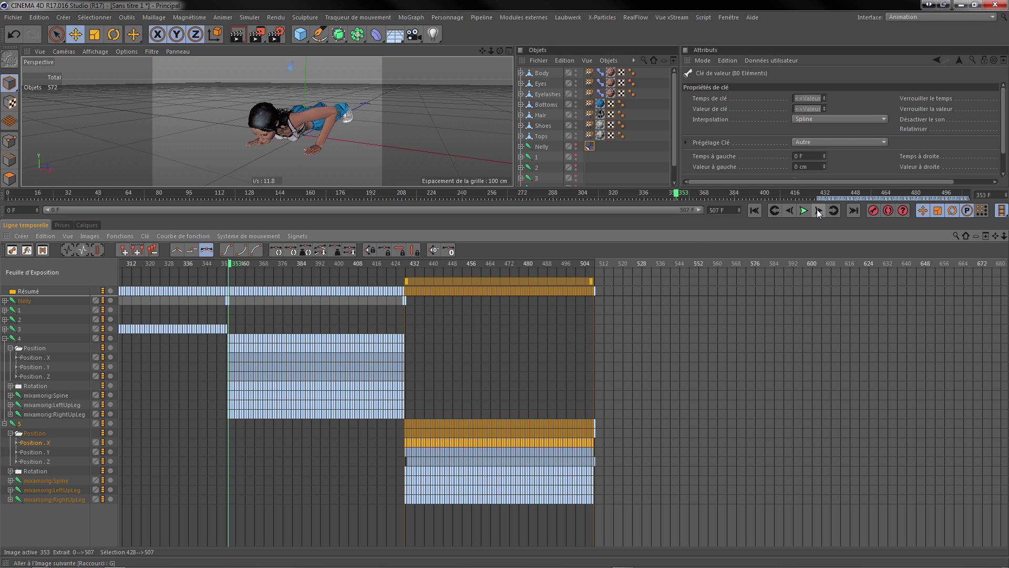
pyautogui.click(792, 210)
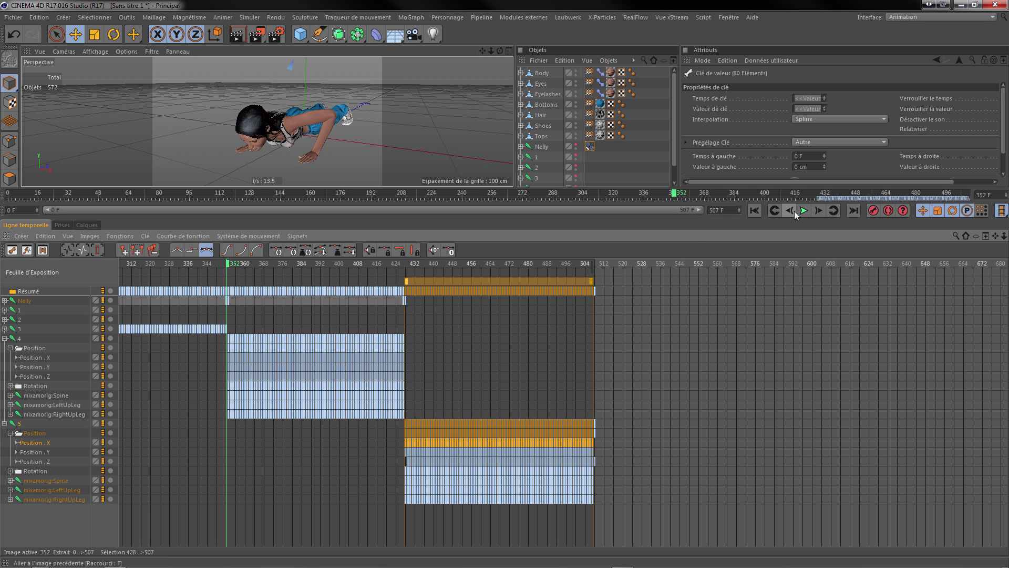
pyautogui.click(816, 211)
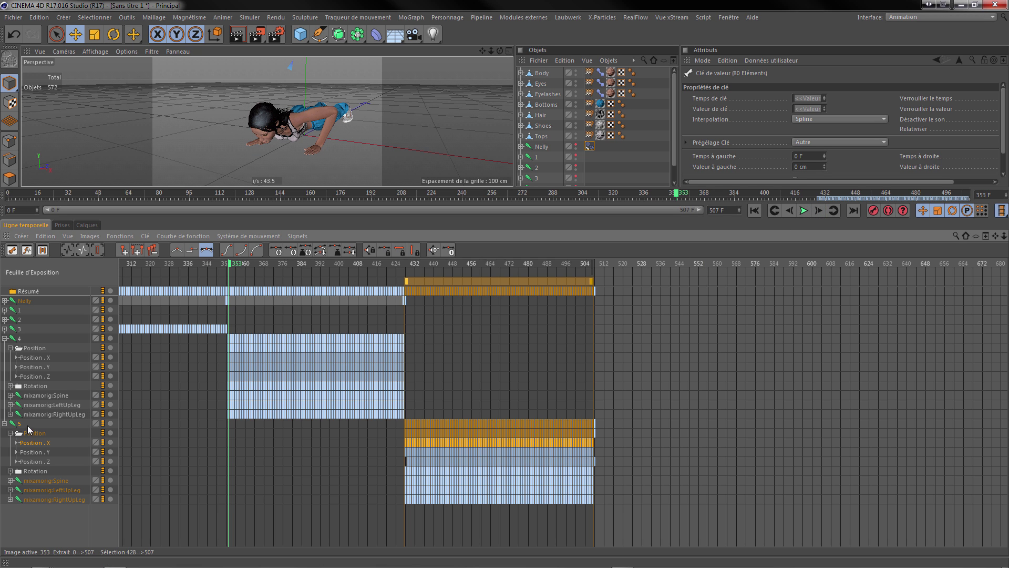
# - Collapse skeleton 5, expand skeleton 3 in the timeline, and show skeleton 3's Position Z track as an F-curve
pyautogui.click(5, 424)
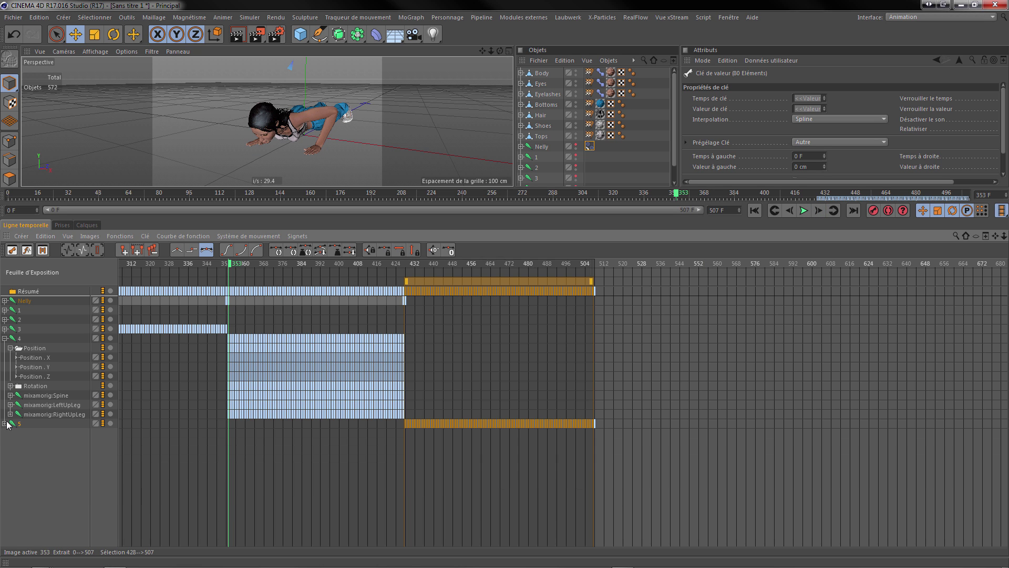
pyautogui.click(5, 329)
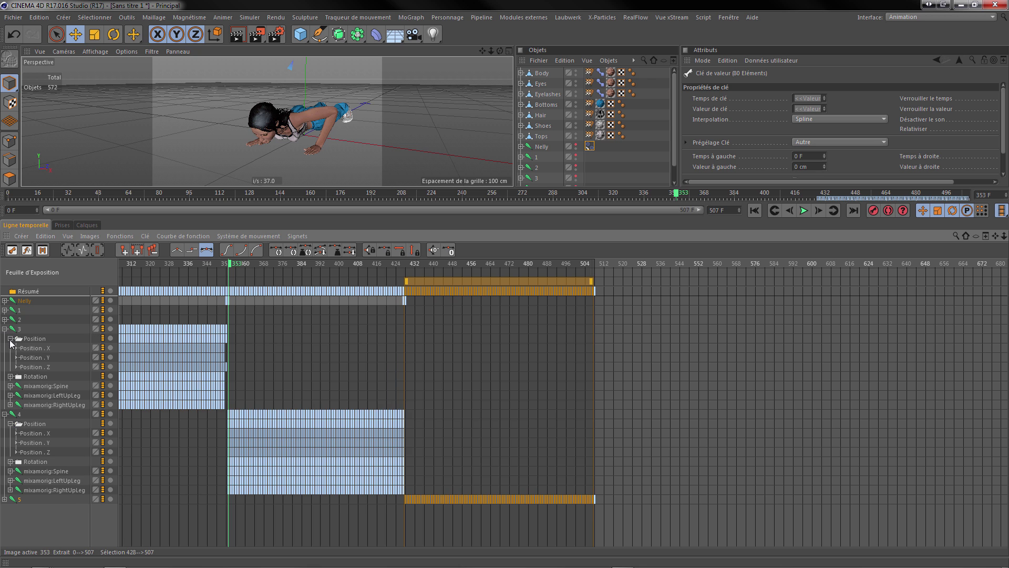
pyautogui.click(27, 251)
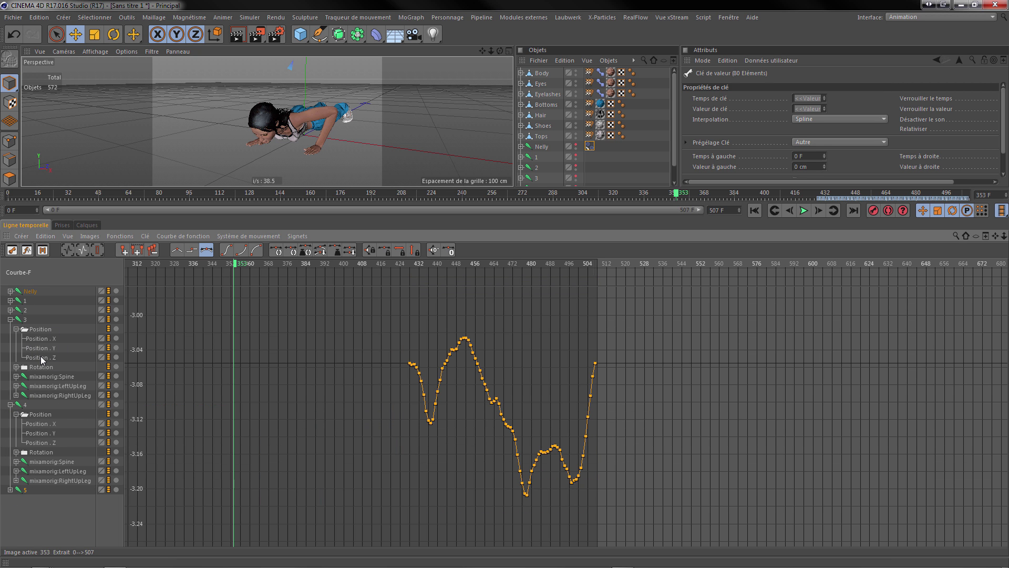
pyautogui.click(41, 358)
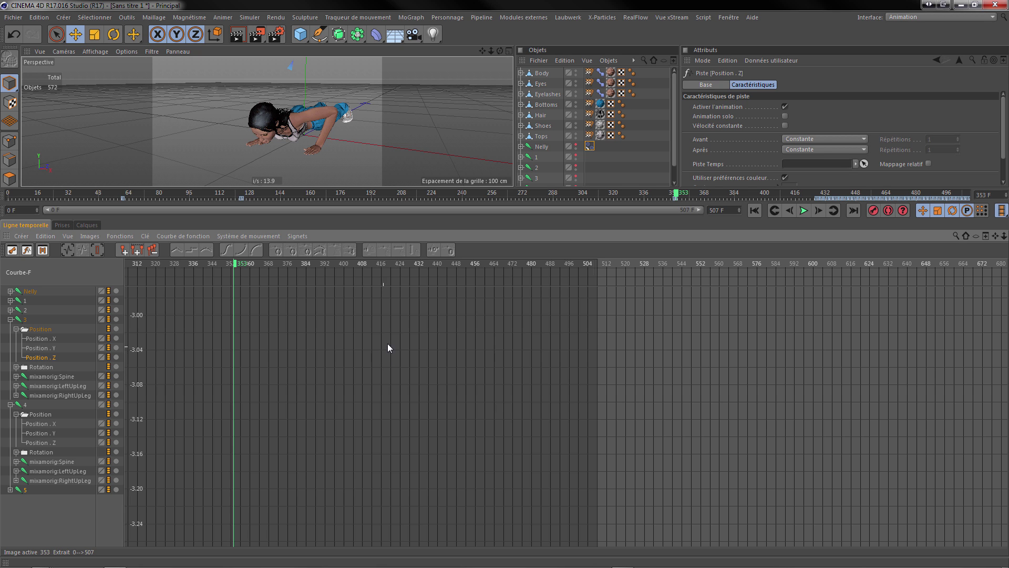
pyautogui.moveTo(995, 235); pyautogui.dragTo(959, 220)
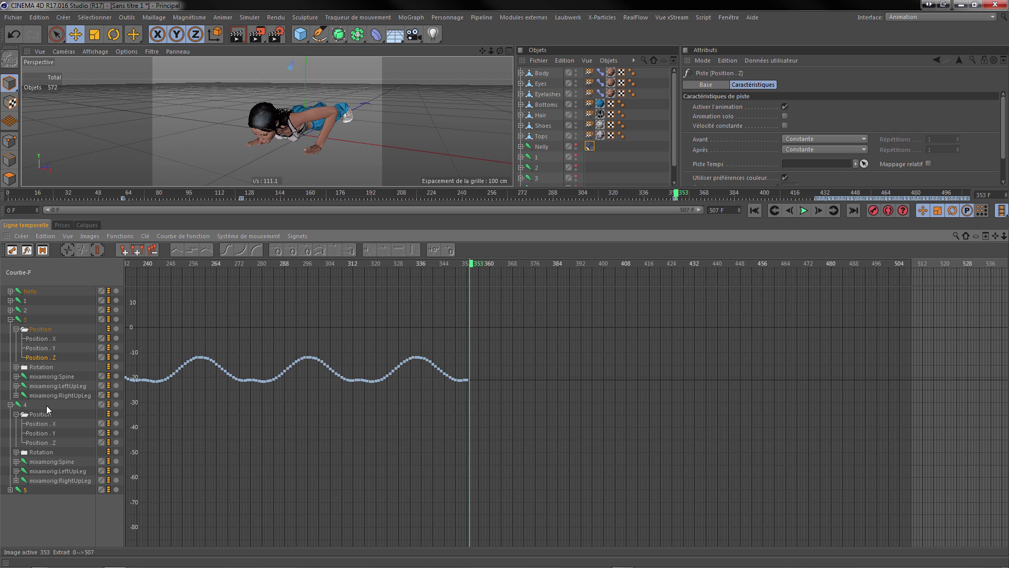
# - Lower skeleton 4's whole Position Z curve so it starts at about -20 at frame 353, matching the end of skeleton 3's curve
pyautogui.click(45, 444)
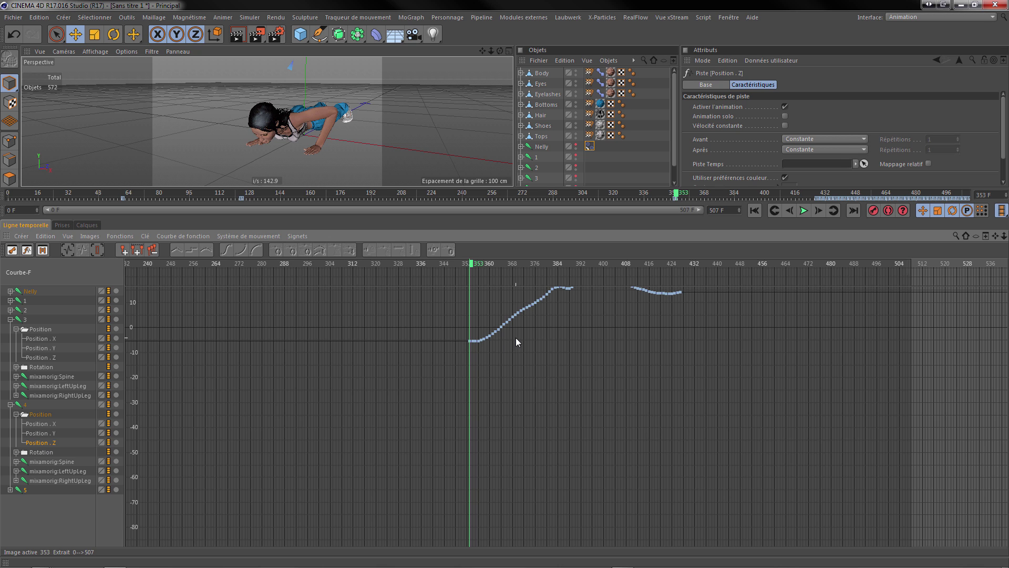
pyautogui.click(470, 344)
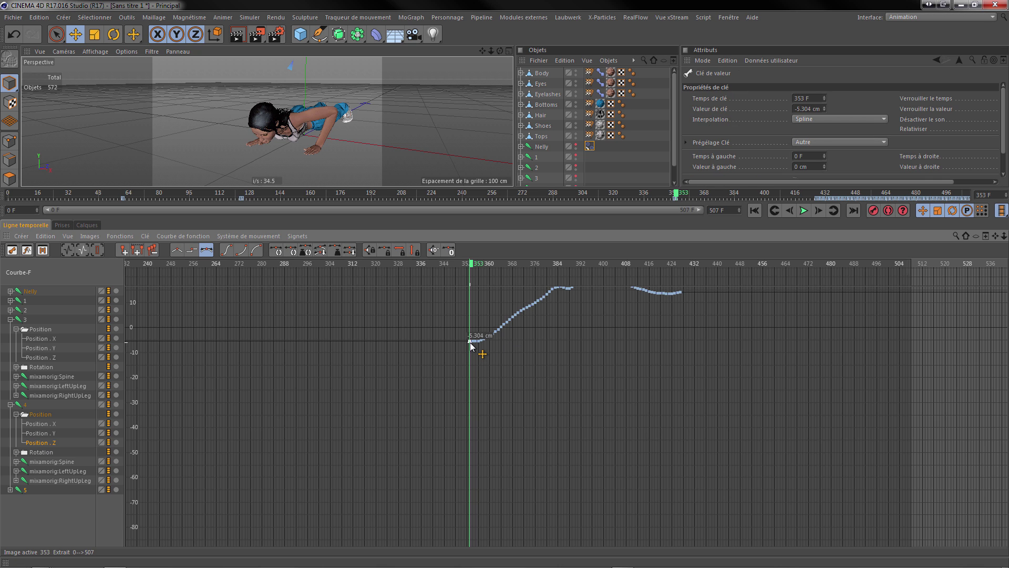
pyautogui.hotkey('ctrl', 'a')
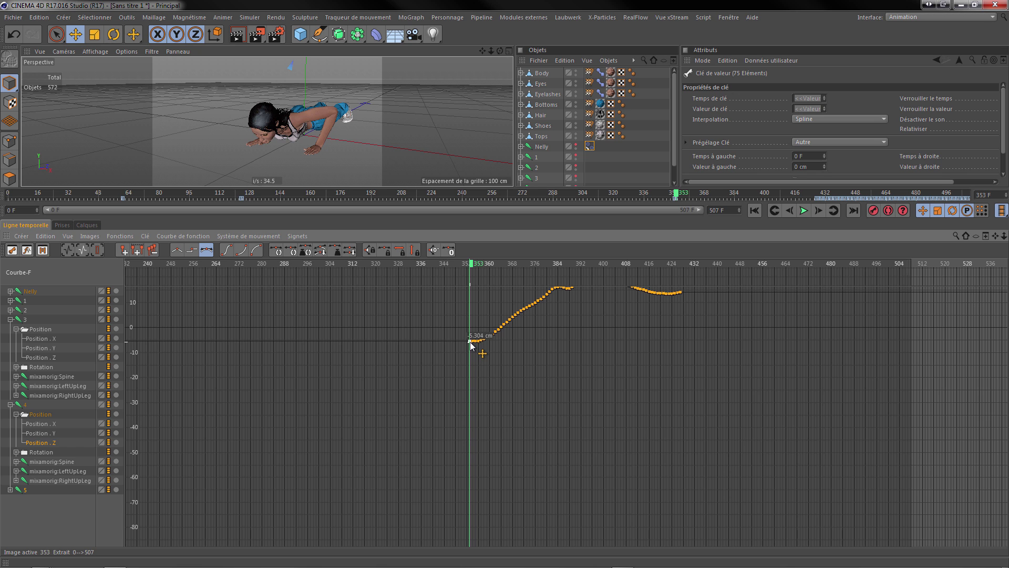
pyautogui.click(49, 360)
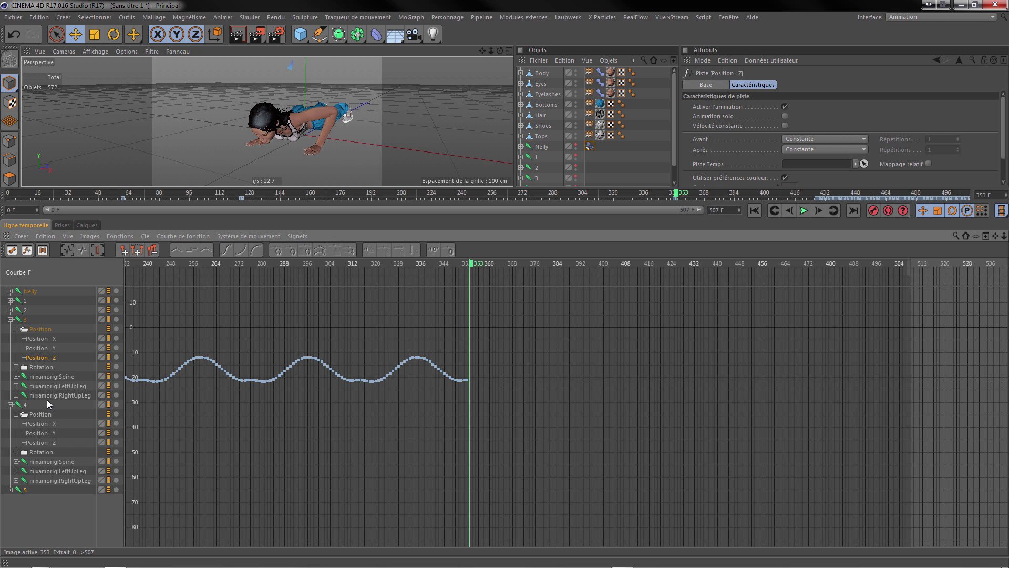
pyautogui.click(46, 443)
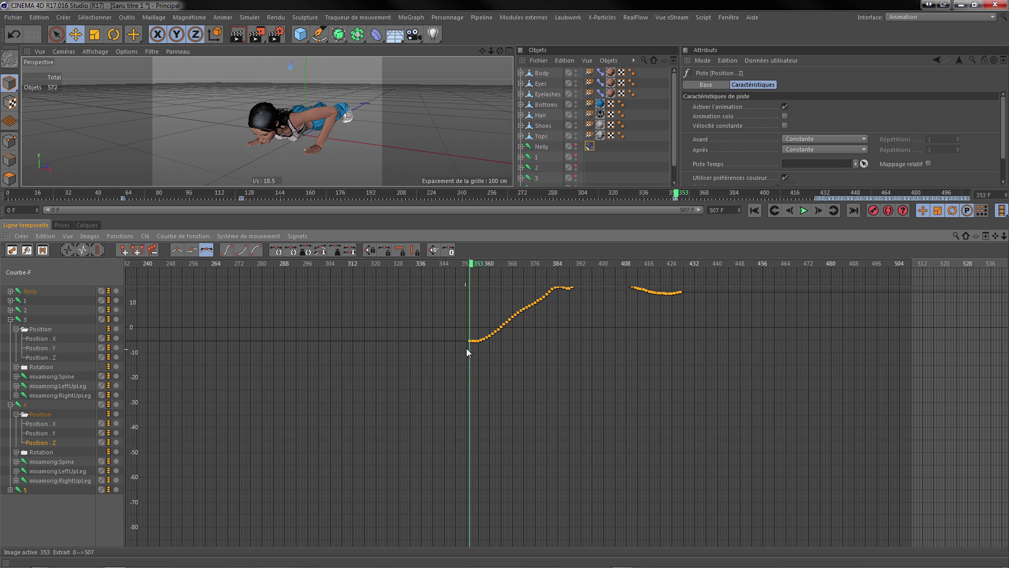
pyautogui.moveTo(470, 341)
pyautogui.moveTo(470, 344); pyautogui.dragTo(471, 379)
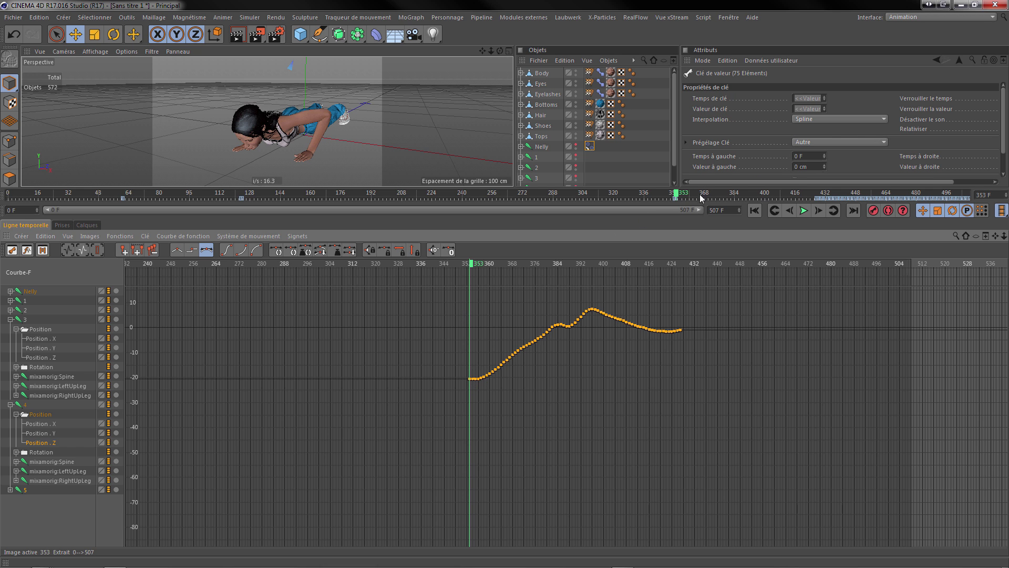
# - Compare frames 352 and 353, and play the animation from there to review the switch to skeleton 4
pyautogui.click(791, 214)
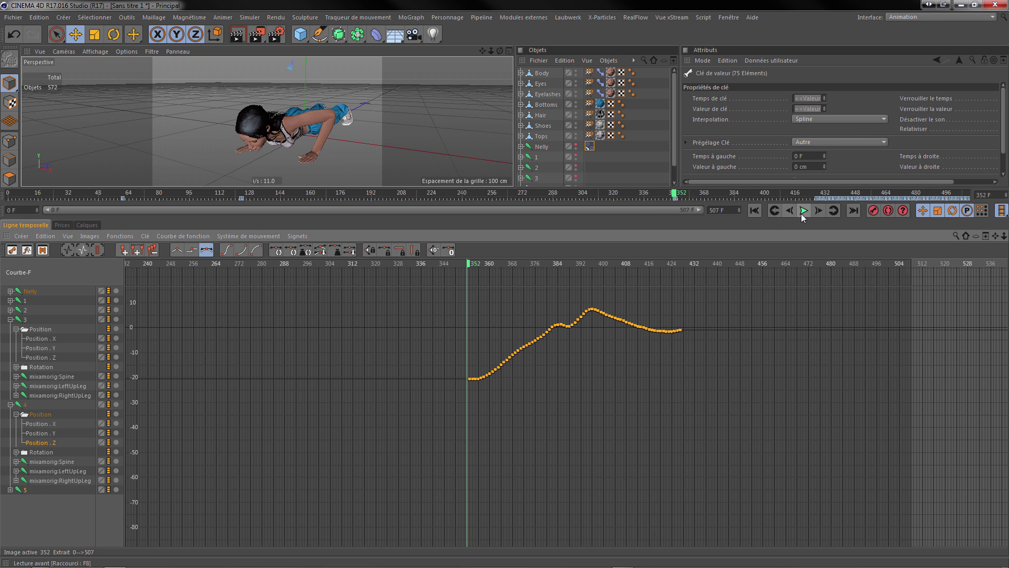
pyautogui.click(815, 210)
pyautogui.click(791, 214)
pyautogui.click(805, 211)
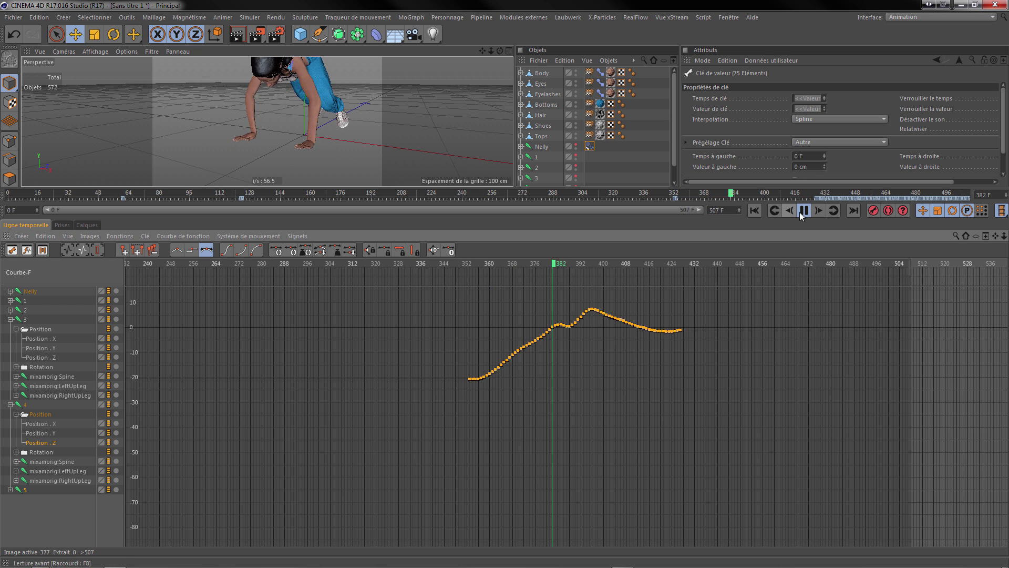
pyautogui.click(804, 212)
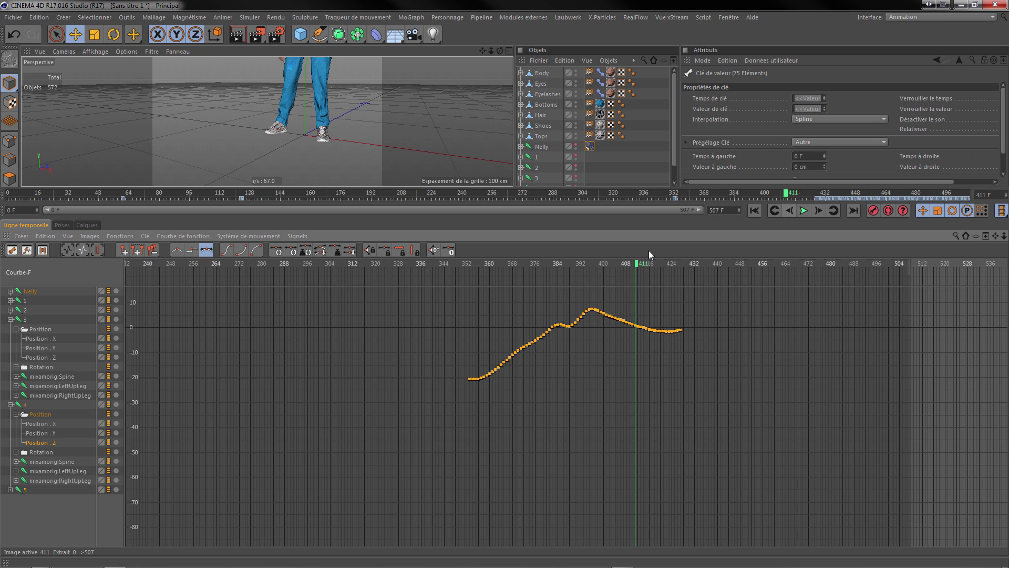
# - Go back to just before frame 352 and step frame by frame through the transition from skeleton 3 to skeleton 4
pyautogui.click(457, 262)
pyautogui.click(821, 212)
pyautogui.click(821, 213)
pyautogui.click(821, 213)
pyautogui.click(821, 212)
pyautogui.click(821, 212)
pyautogui.click(821, 213)
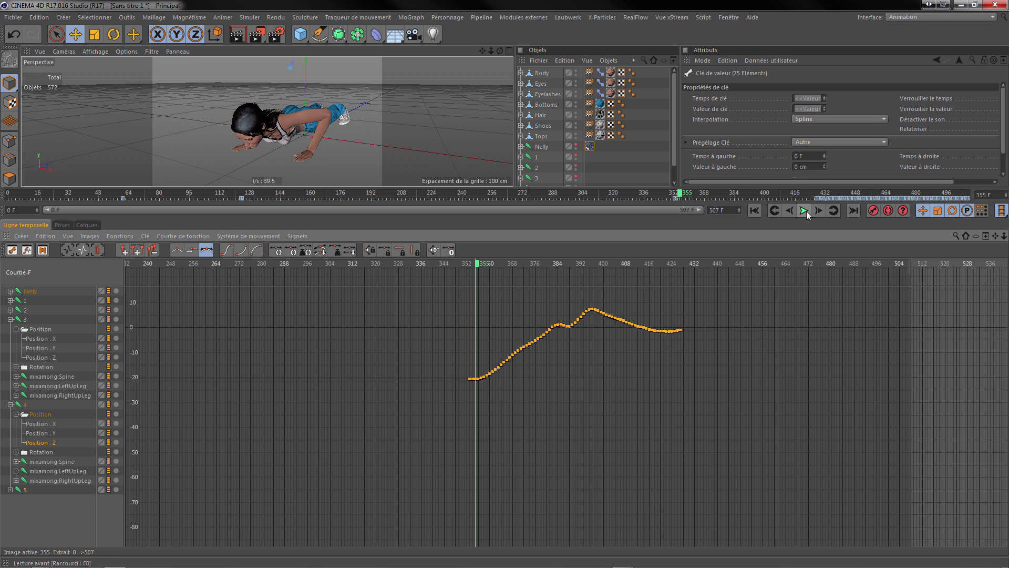
pyautogui.click(793, 210)
pyautogui.click(790, 211)
pyautogui.click(790, 210)
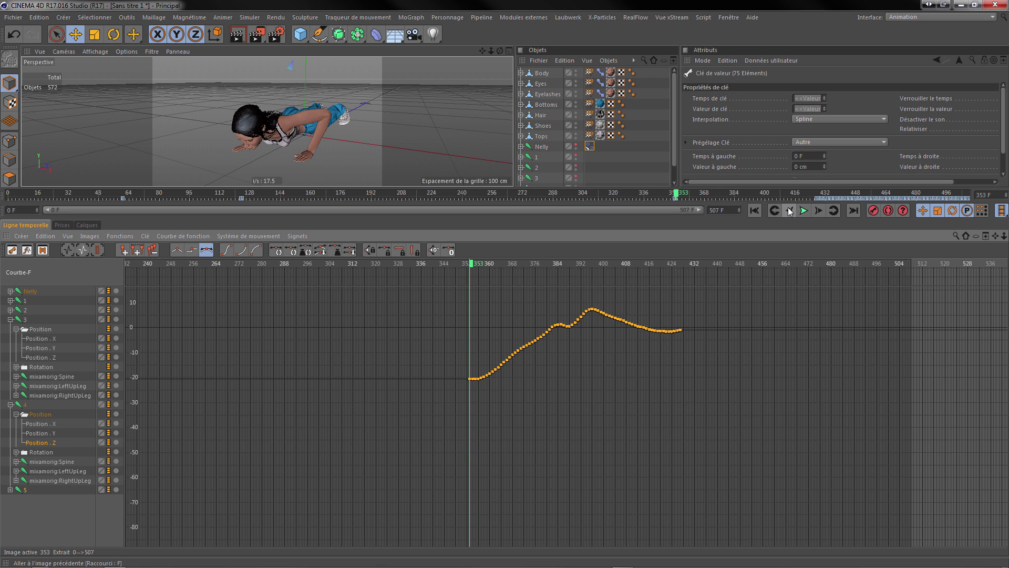
# - Raise skeleton 4's whole Position X curve so it starts at about 3, matching the end of skeleton 3's Position X curve
pyautogui.click(49, 340)
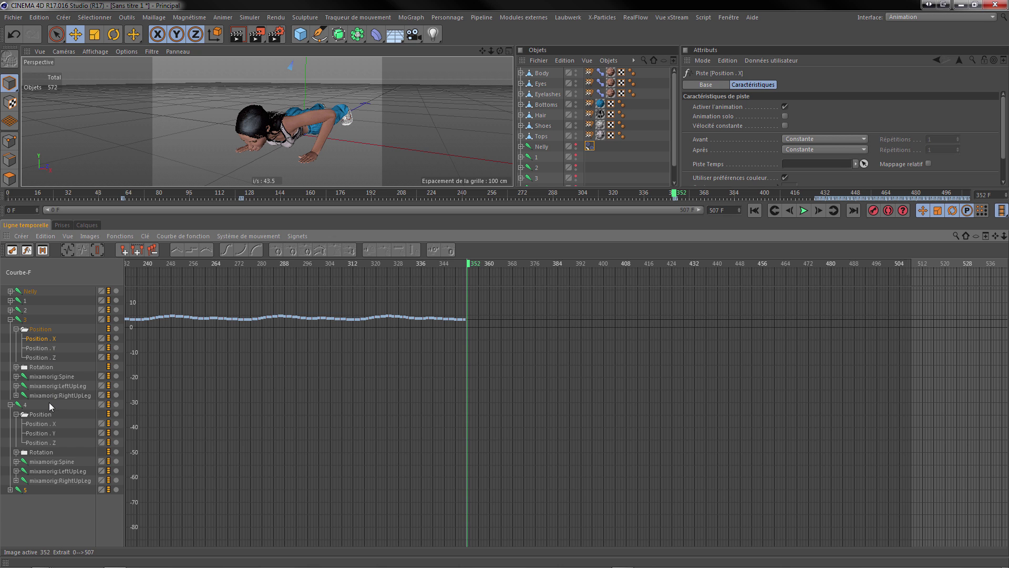
pyautogui.click(42, 424)
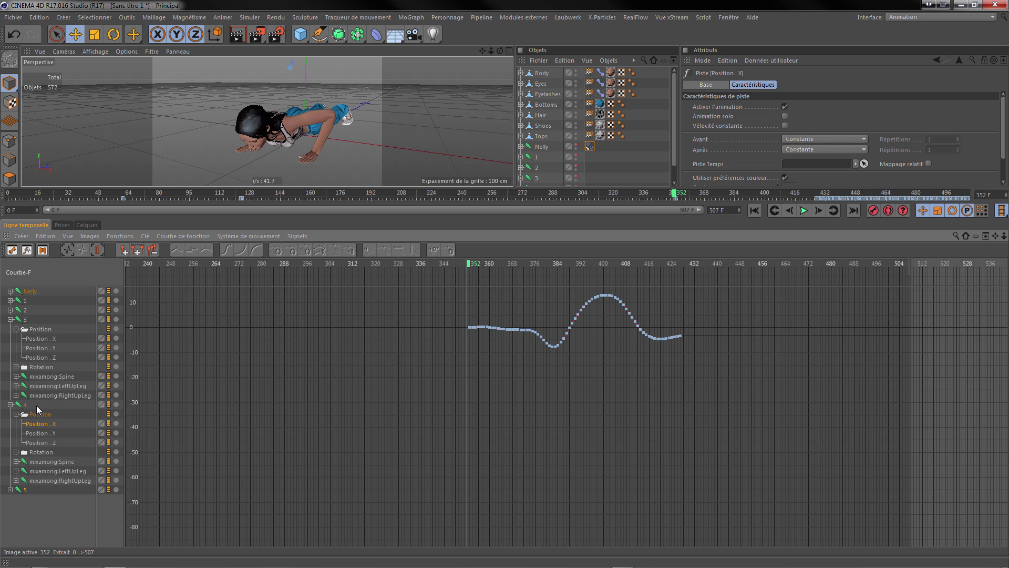
pyautogui.click(47, 340)
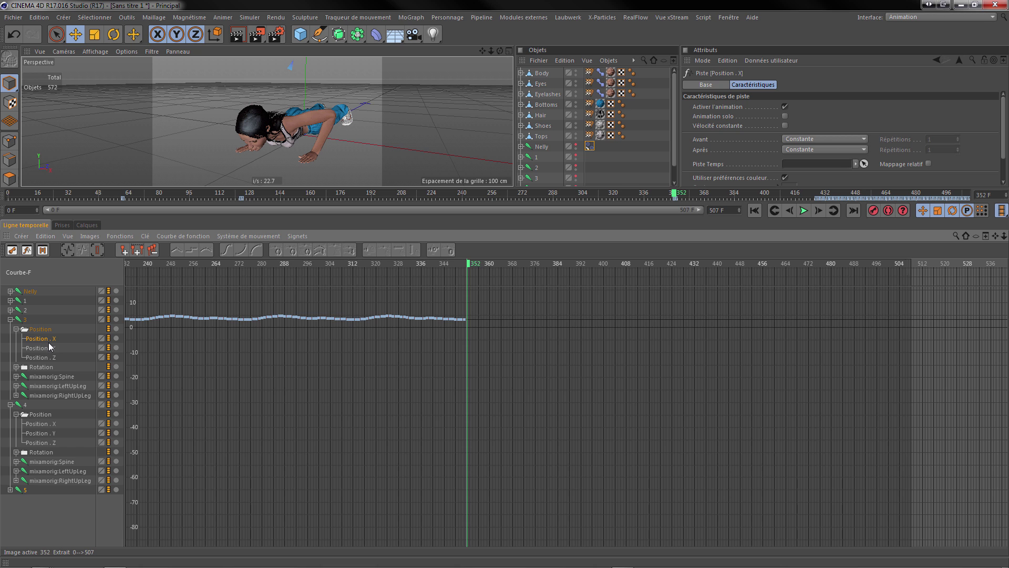
pyautogui.click(47, 424)
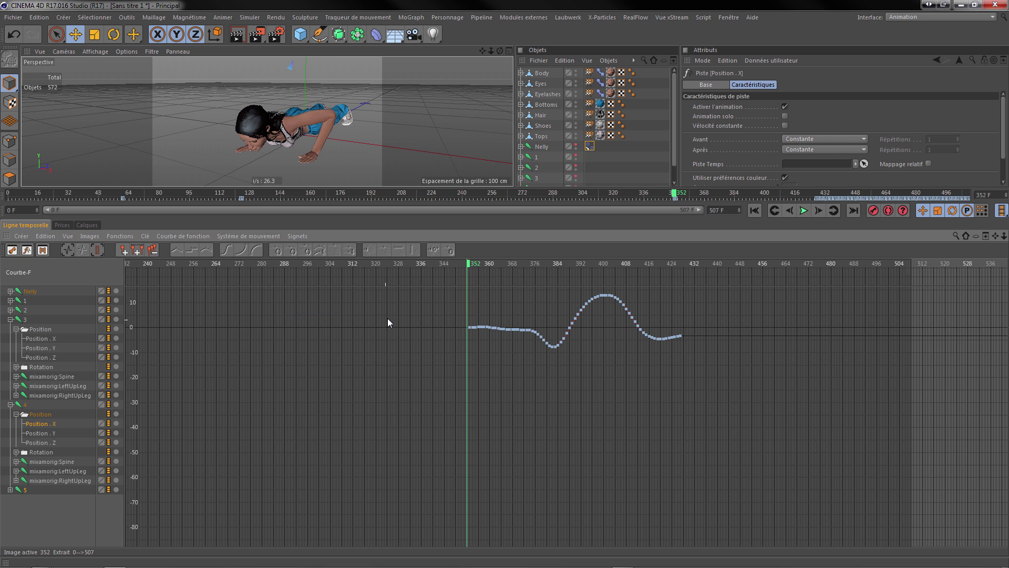
pyautogui.click(469, 328)
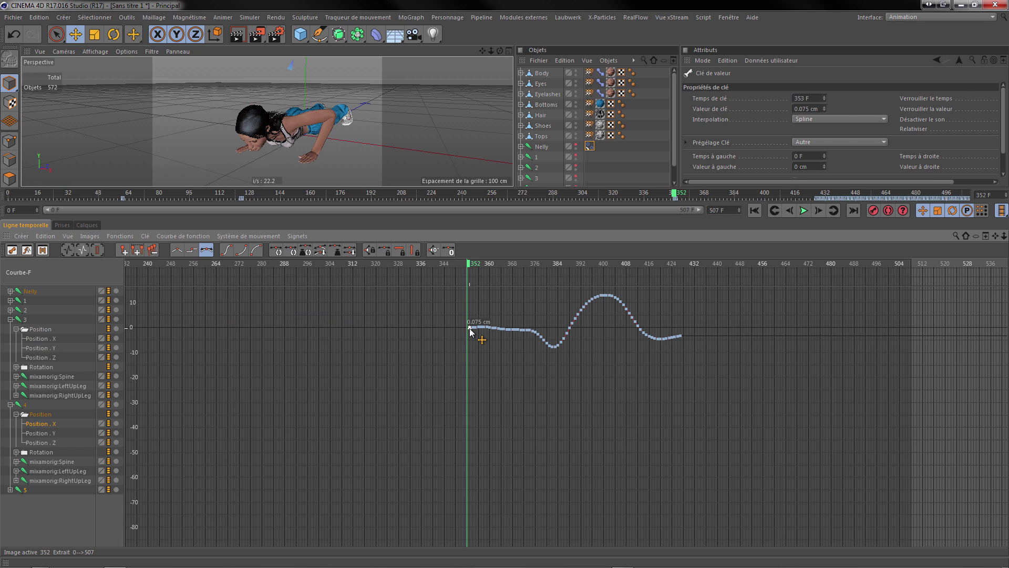
pyautogui.hotkey('ctrl', 'a')
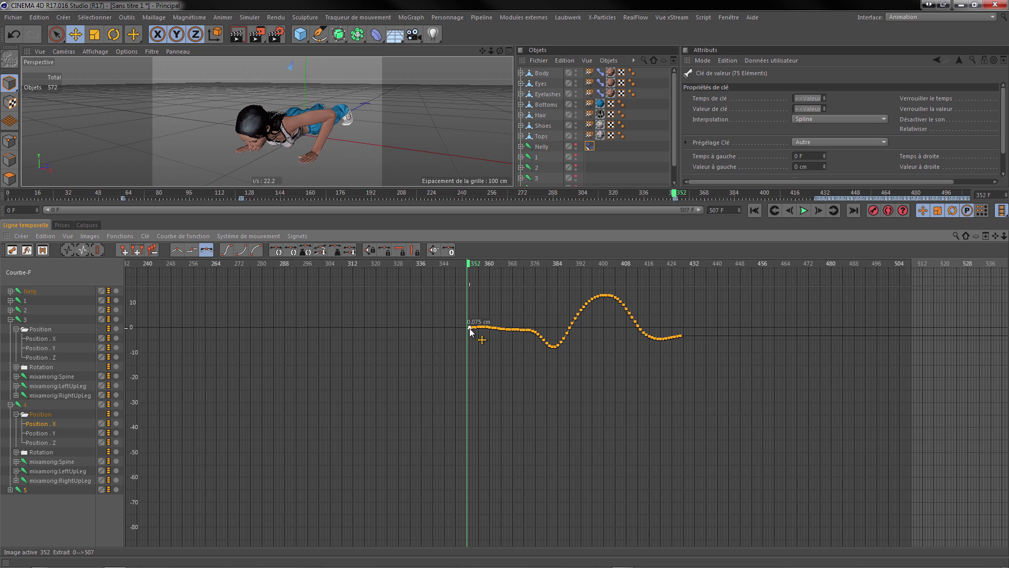
pyautogui.click(42, 340)
pyautogui.click(40, 423)
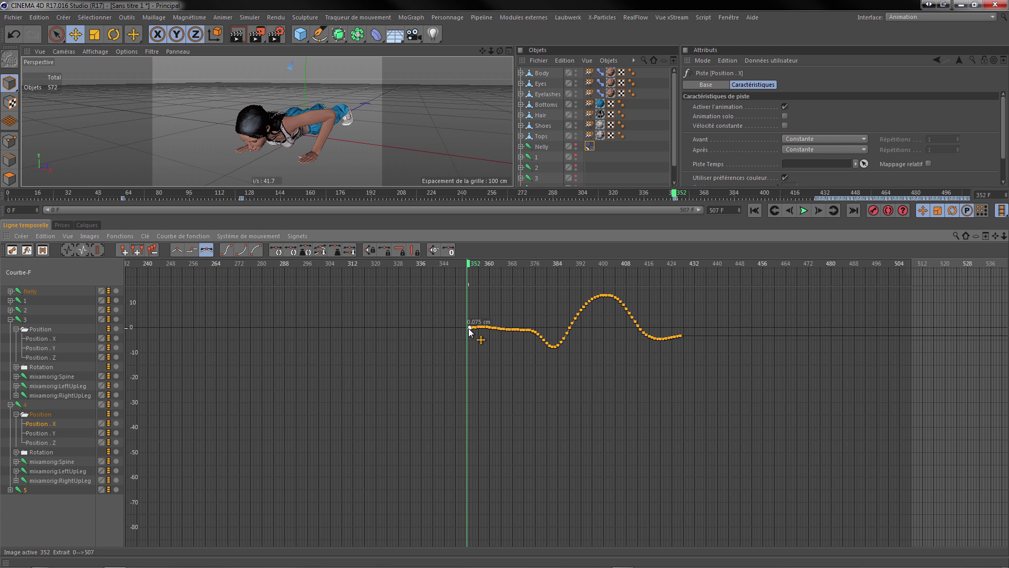
pyautogui.moveTo(469, 331); pyautogui.dragTo(470, 324)
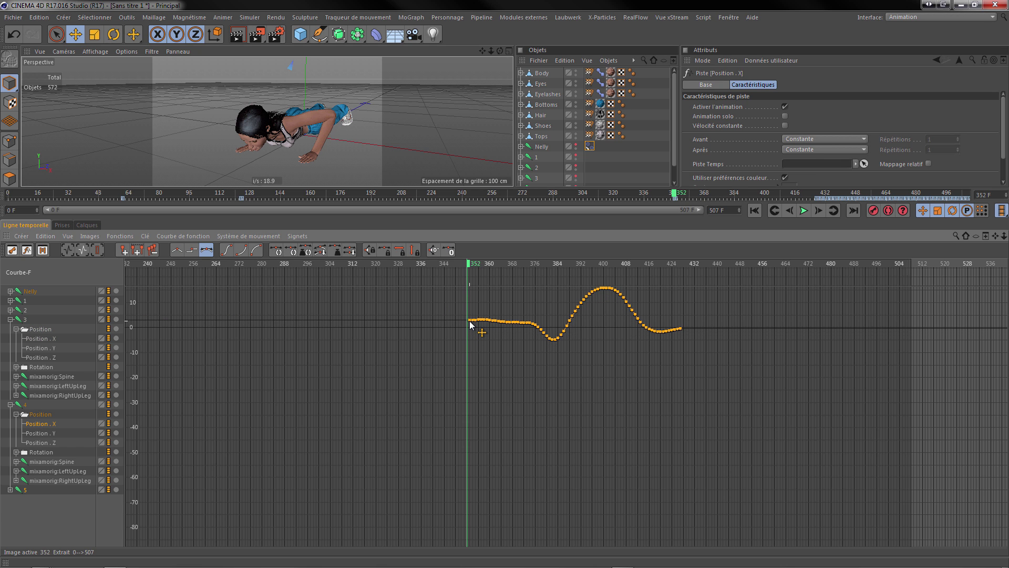
# - Compare frames 352 and 353 to check the switch from skeleton 3 to skeleton 4
pyautogui.click(816, 211)
pyautogui.click(788, 212)
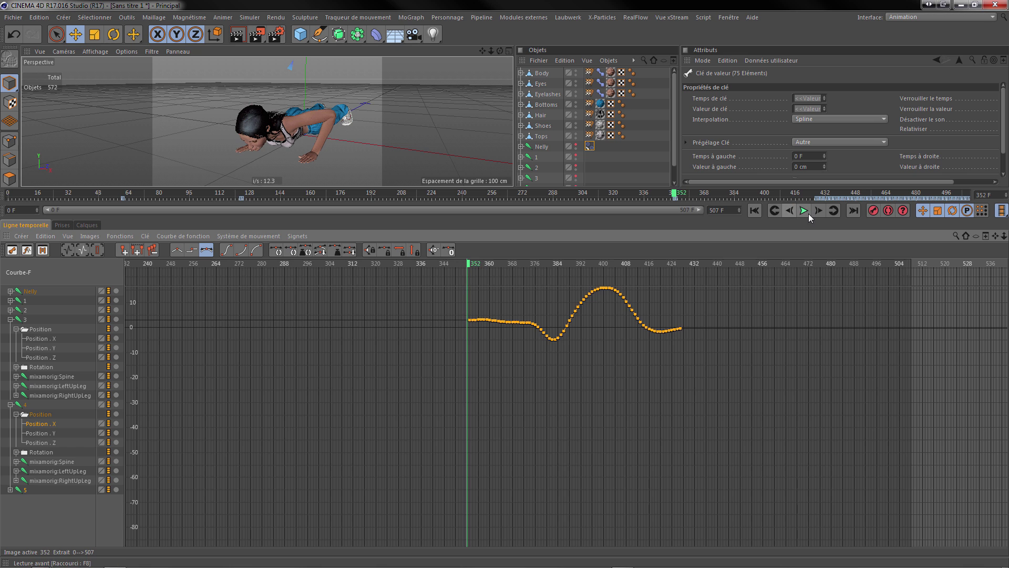
pyautogui.click(815, 213)
pyautogui.click(788, 212)
# - Collapse skeletons 3 and 4 in the timeline, and play the animation from frame 352 to about frame 449
pyautogui.click(10, 319)
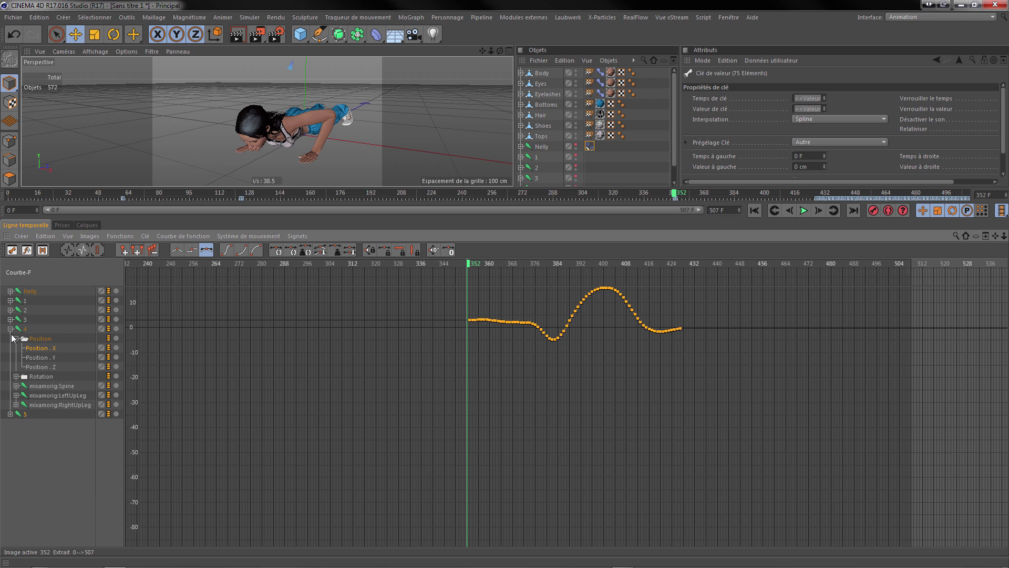
pyautogui.click(10, 329)
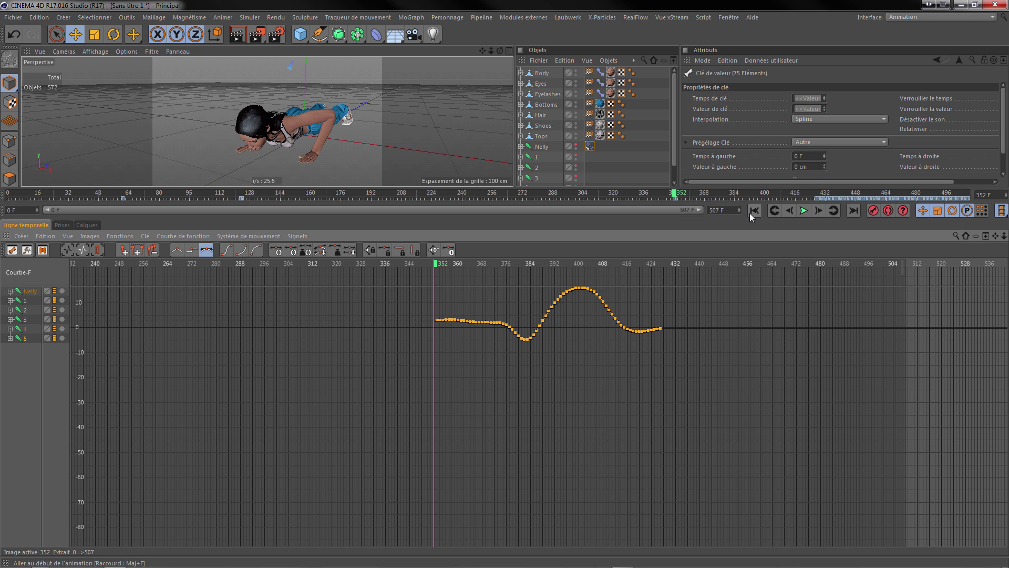
pyautogui.click(802, 212)
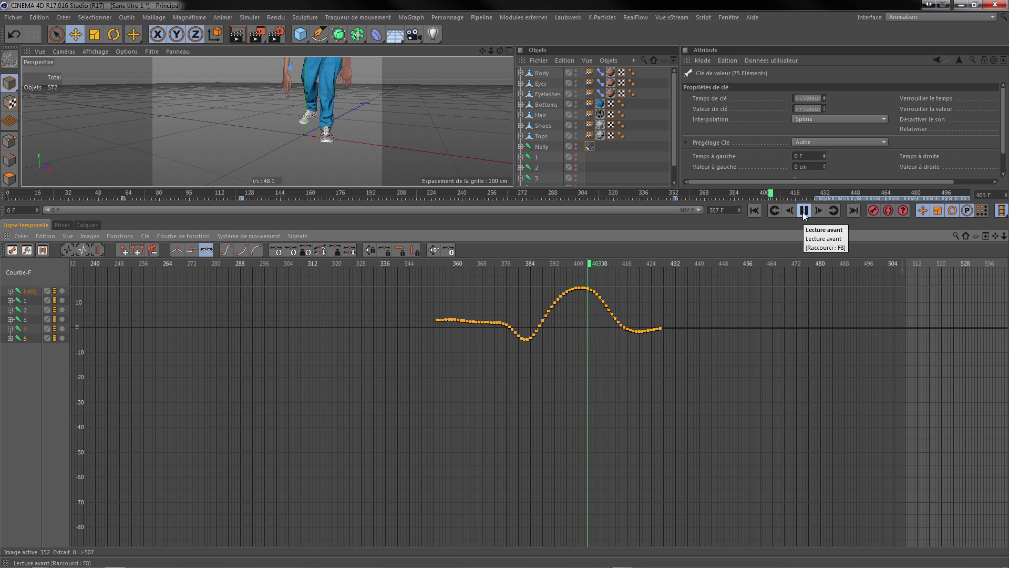
pyautogui.click(802, 212)
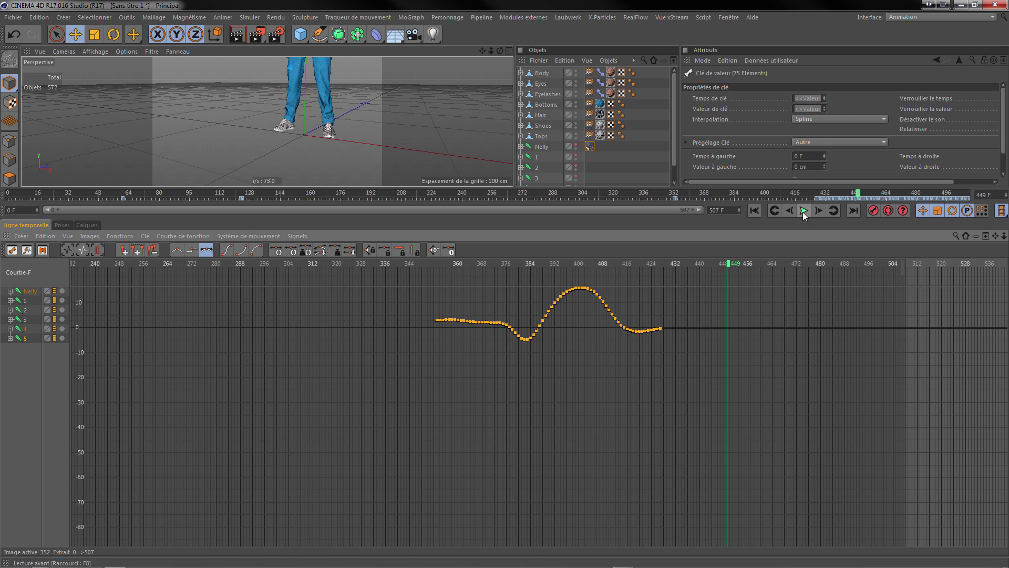
# - Go back to frame 425 and step frame by frame through the transition to skeleton 5, comparing frames 427 and 428
pyautogui.click(786, 211)
pyautogui.click(787, 211)
pyautogui.click(786, 211)
pyautogui.click(787, 211)
pyautogui.click(786, 211)
pyautogui.click(786, 212)
pyautogui.click(786, 212)
pyautogui.click(786, 211)
pyautogui.click(786, 211)
pyautogui.click(786, 211)
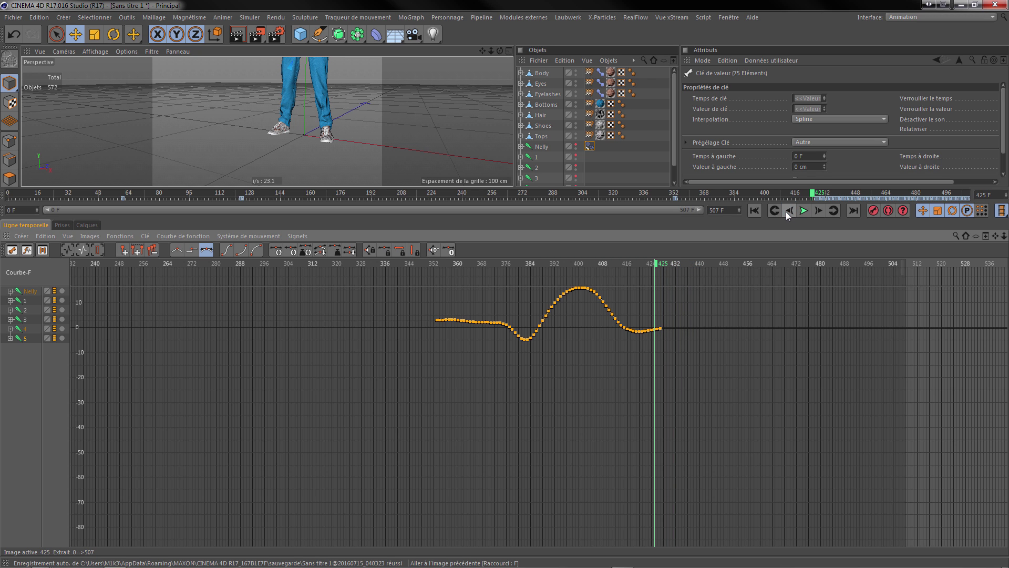
pyautogui.click(819, 209)
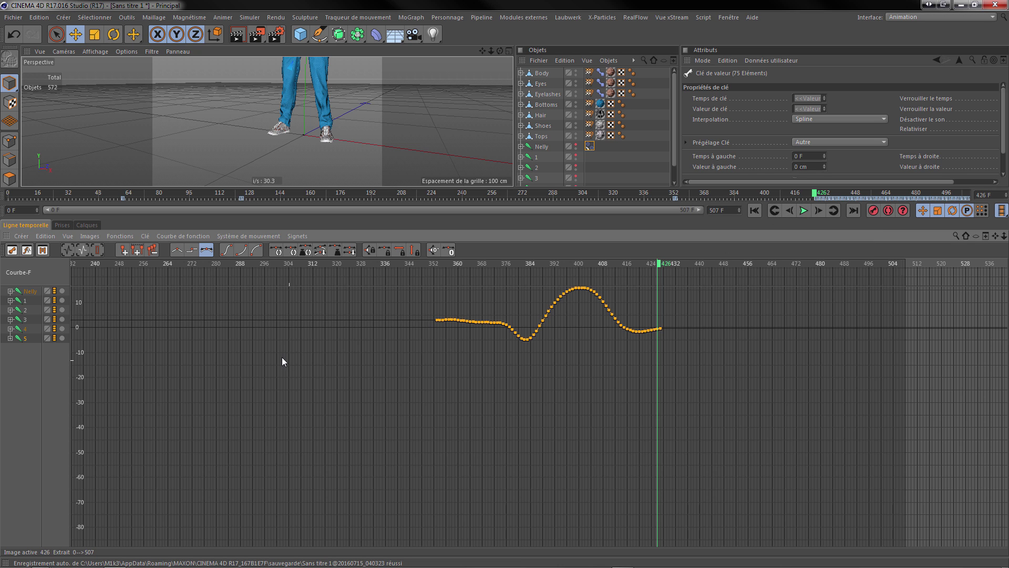
pyautogui.click(817, 212)
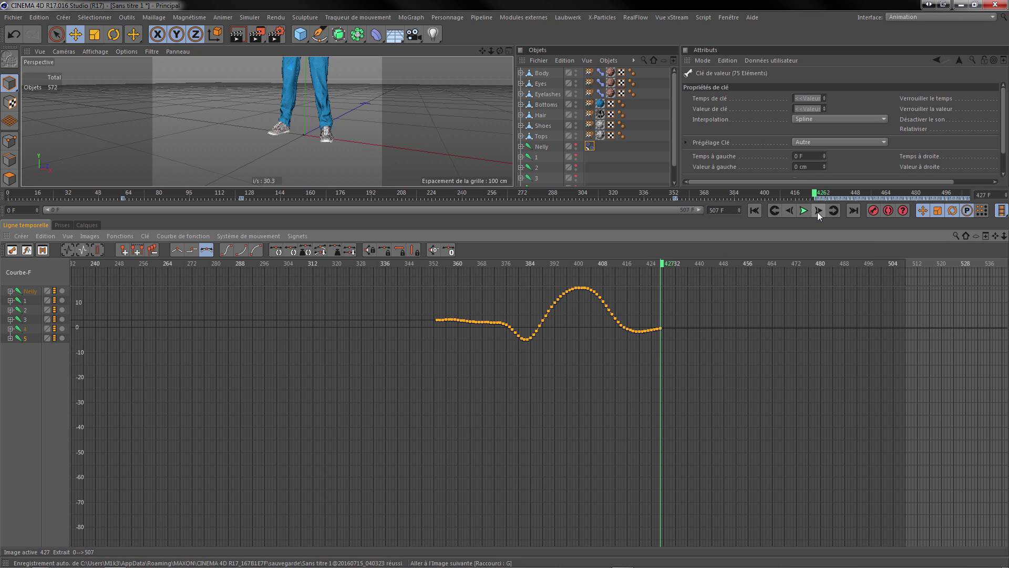
pyautogui.click(818, 212)
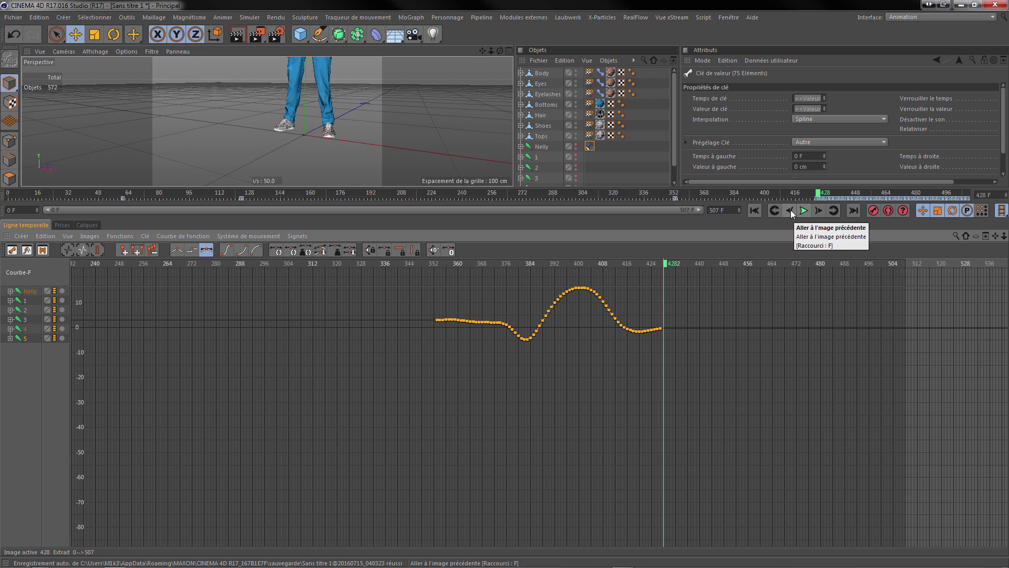
pyautogui.click(790, 210)
pyautogui.click(817, 211)
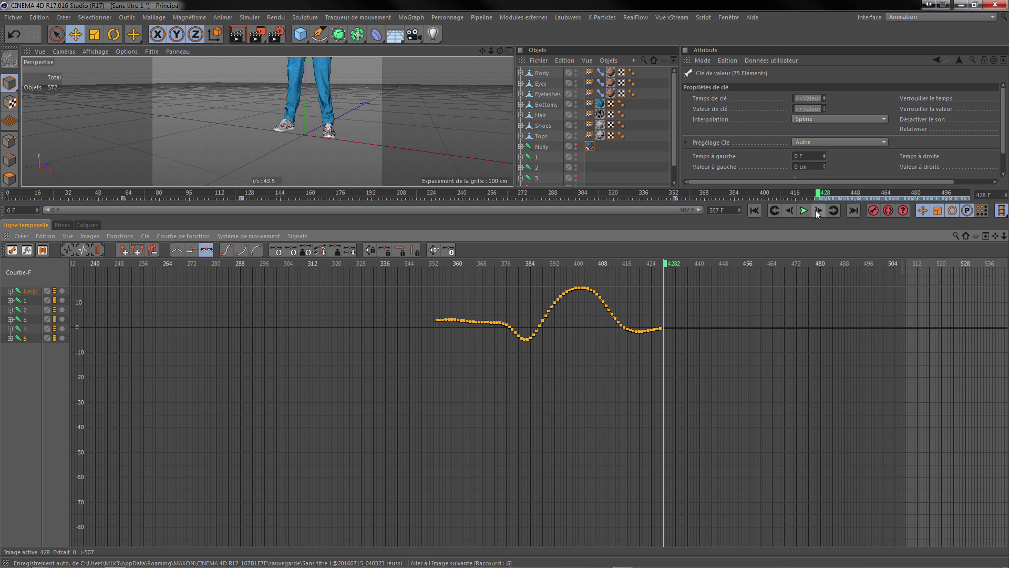
# - Expand skeletons 4 and 5 in the timeline and compare their Position Z F-curves around frame 428
pyautogui.click(10, 329)
pyautogui.click(10, 414)
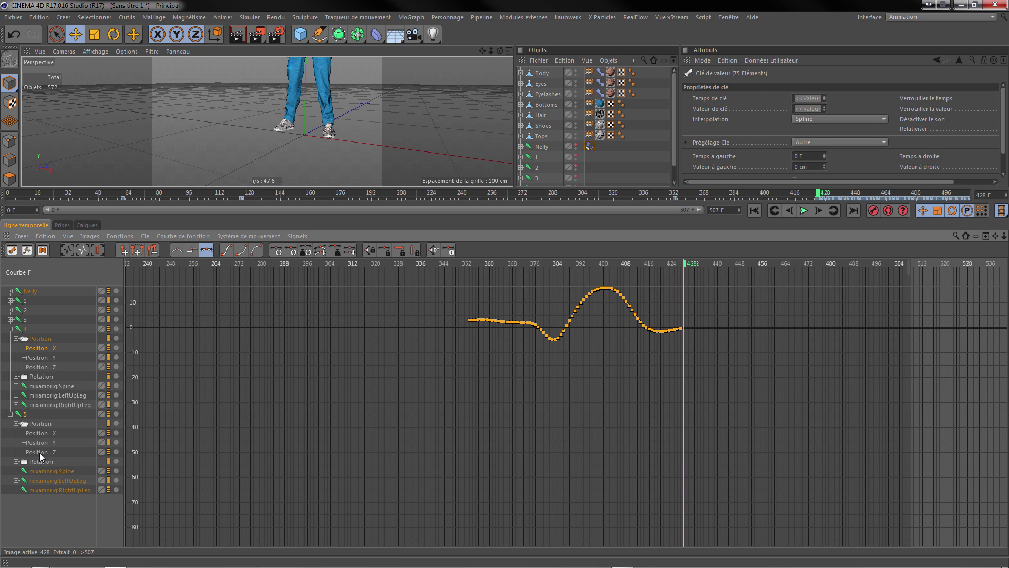
pyautogui.click(39, 452)
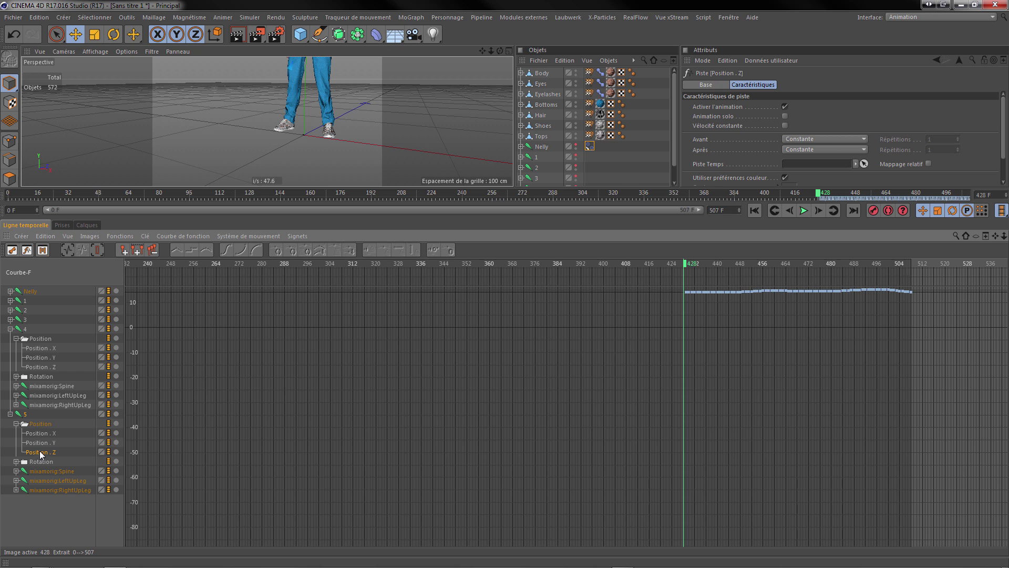
pyautogui.click(40, 371)
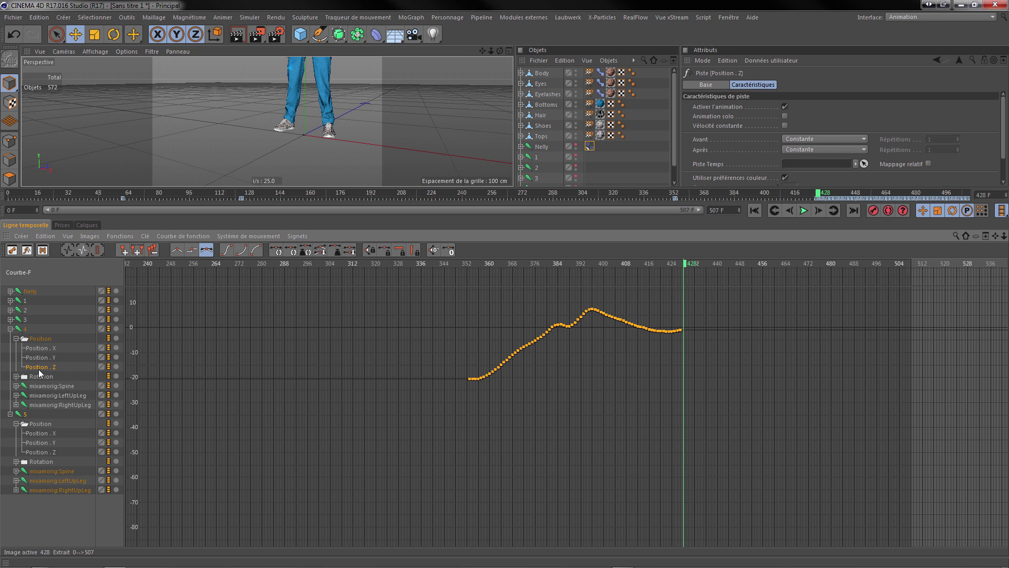
pyautogui.click(42, 453)
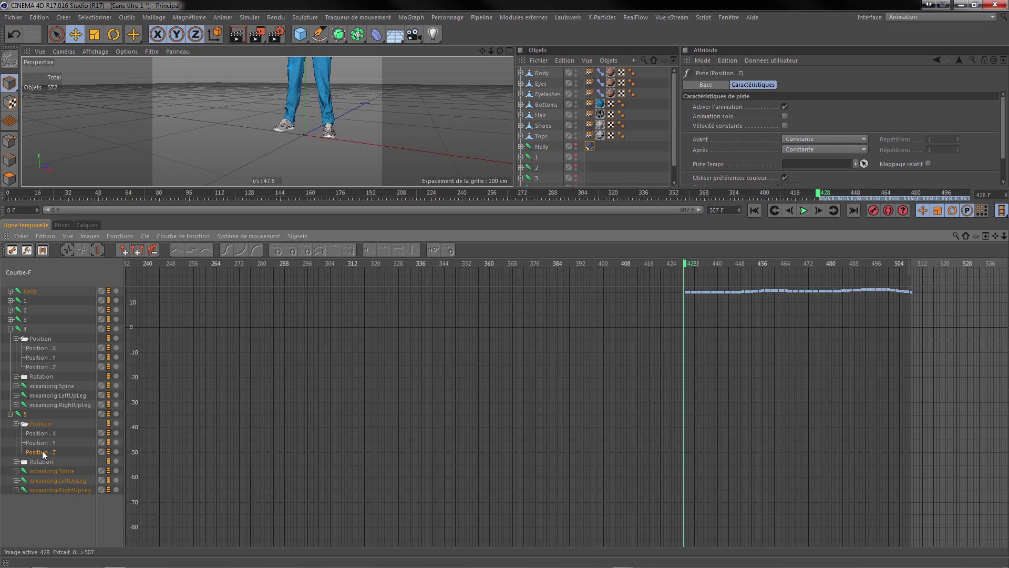
# - Lower skeleton 5's whole Position Z curve so it starts at about -1, matching the end of skeleton 4's curve
pyautogui.click(688, 293)
pyautogui.click(687, 293)
pyautogui.hotkey('ctrl', 'a')
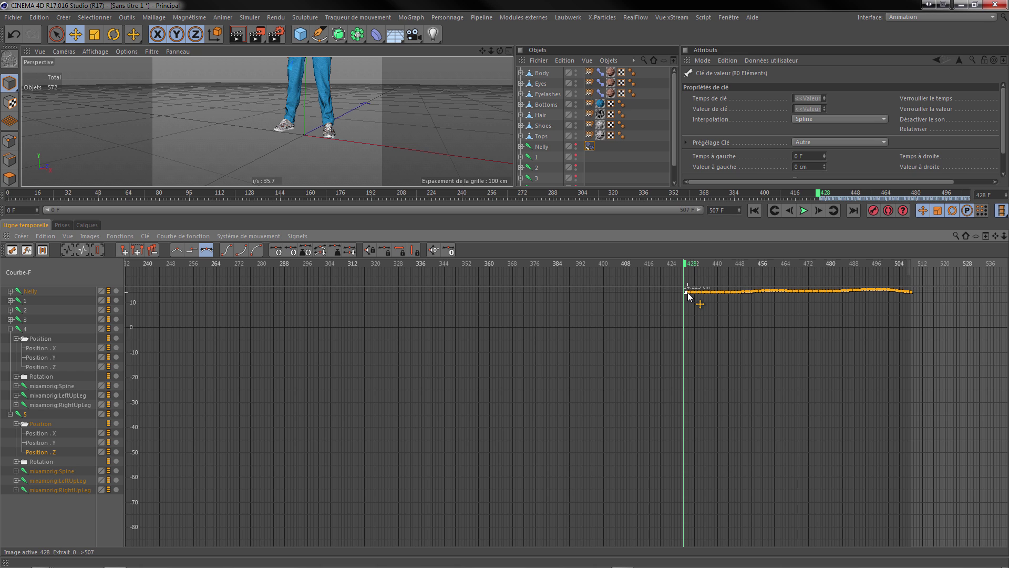
pyautogui.click(47, 368)
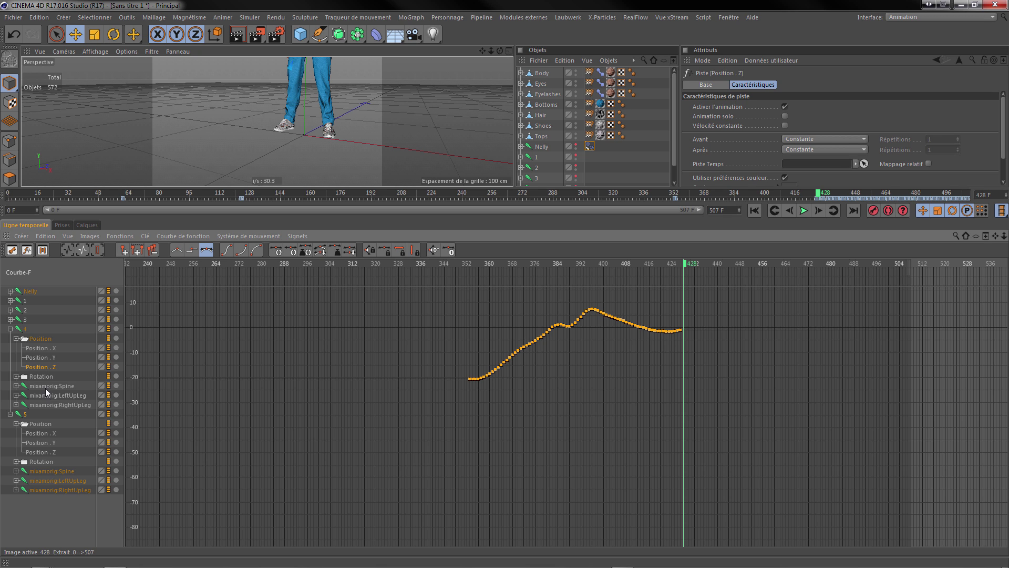
pyautogui.click(46, 452)
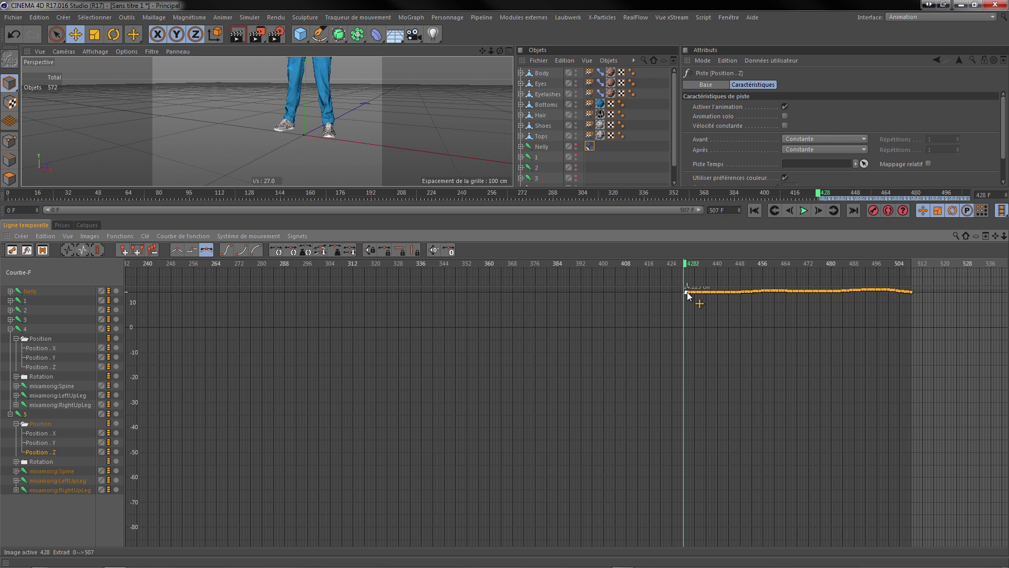
pyautogui.moveTo(688, 297); pyautogui.dragTo(690, 332)
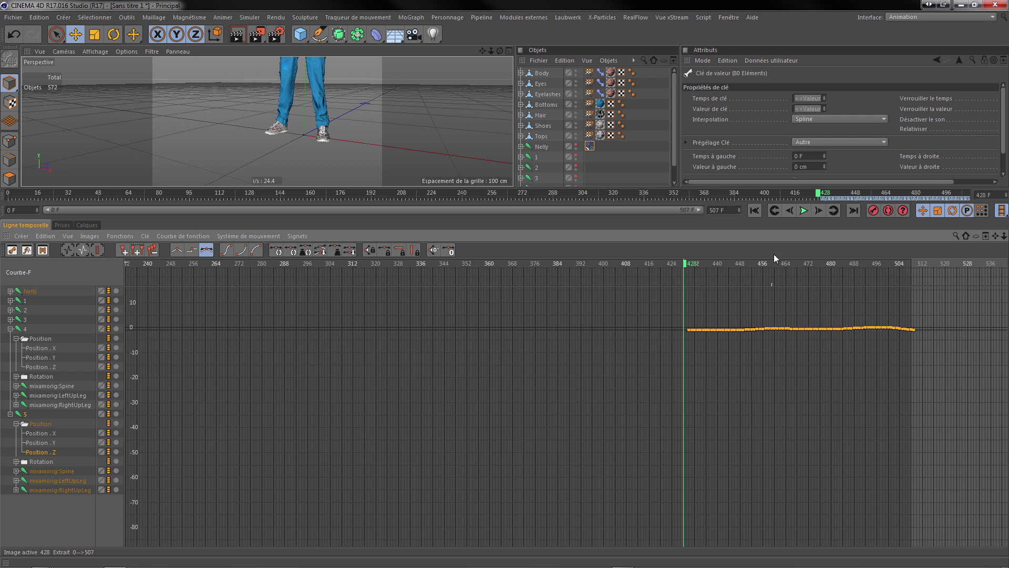
# - Step back and forth between frames 428 and 429 to check the switch to skeleton 5
pyautogui.click(816, 211)
pyautogui.click(817, 210)
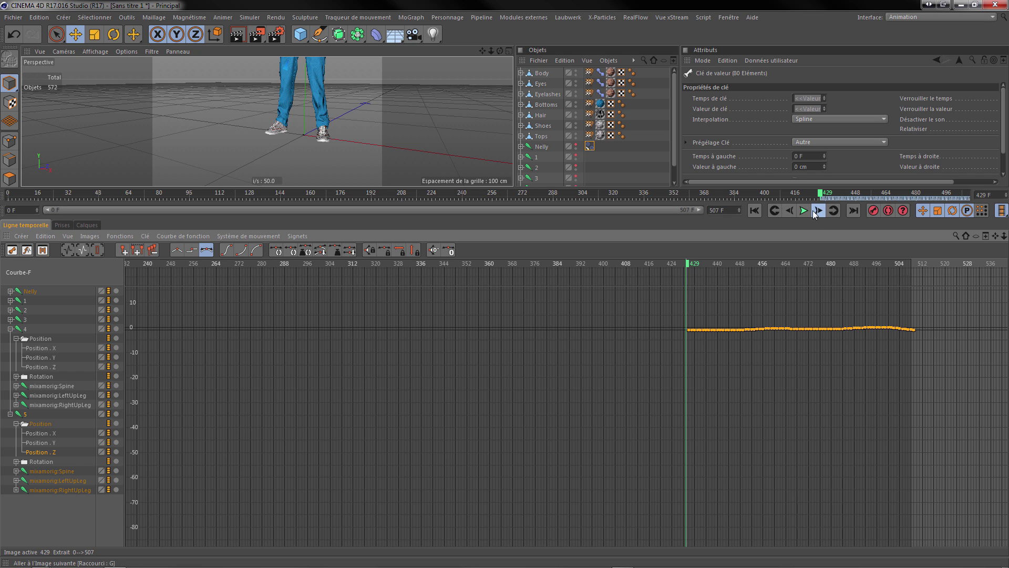
pyautogui.click(788, 212)
pyautogui.click(814, 211)
pyautogui.click(790, 211)
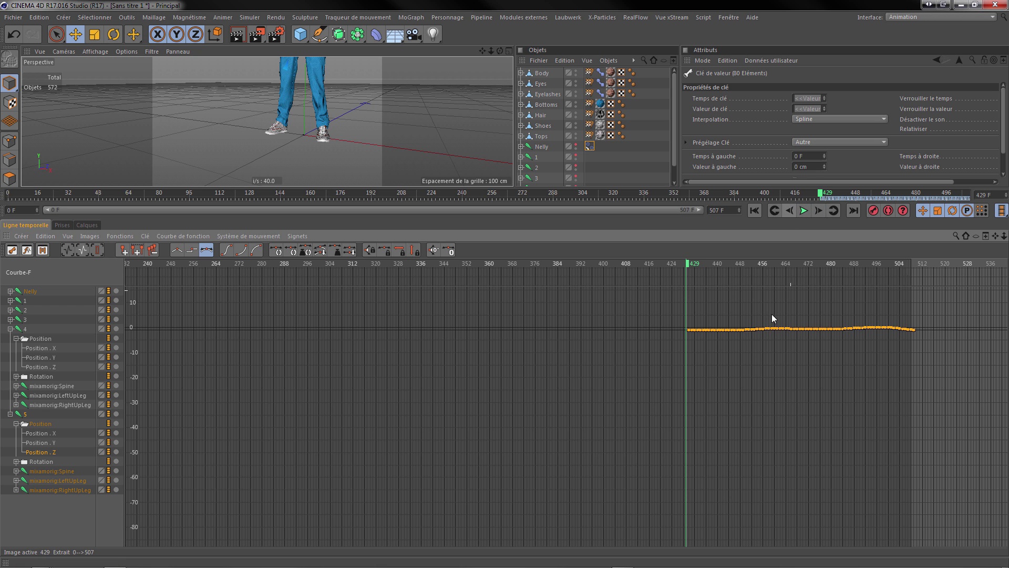
# - Switch the timeline to the dope sheet, extend the animation's end to frame 511, and shift the preview range to 4–511
pyautogui.click(17, 250)
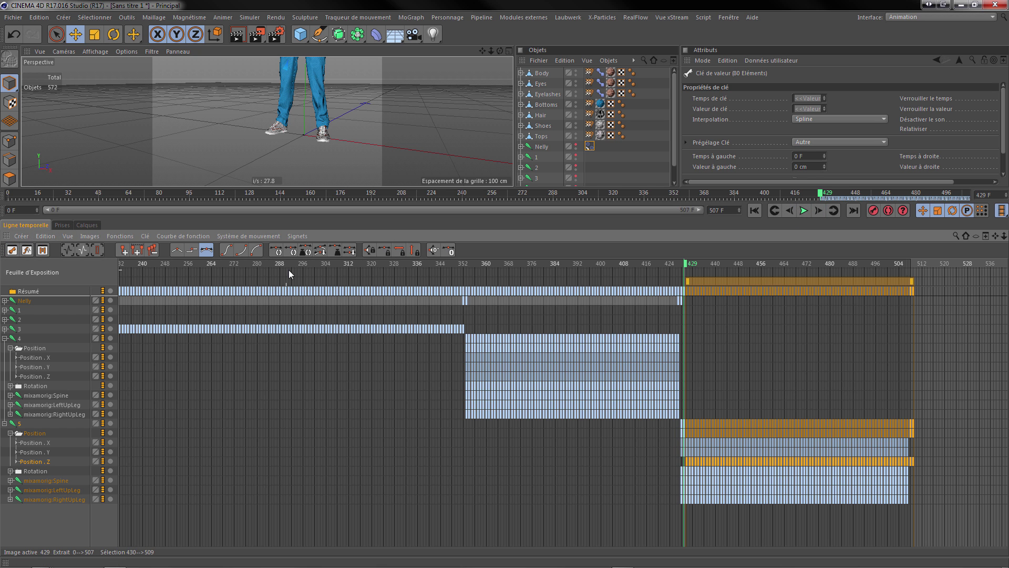
pyautogui.click(916, 265)
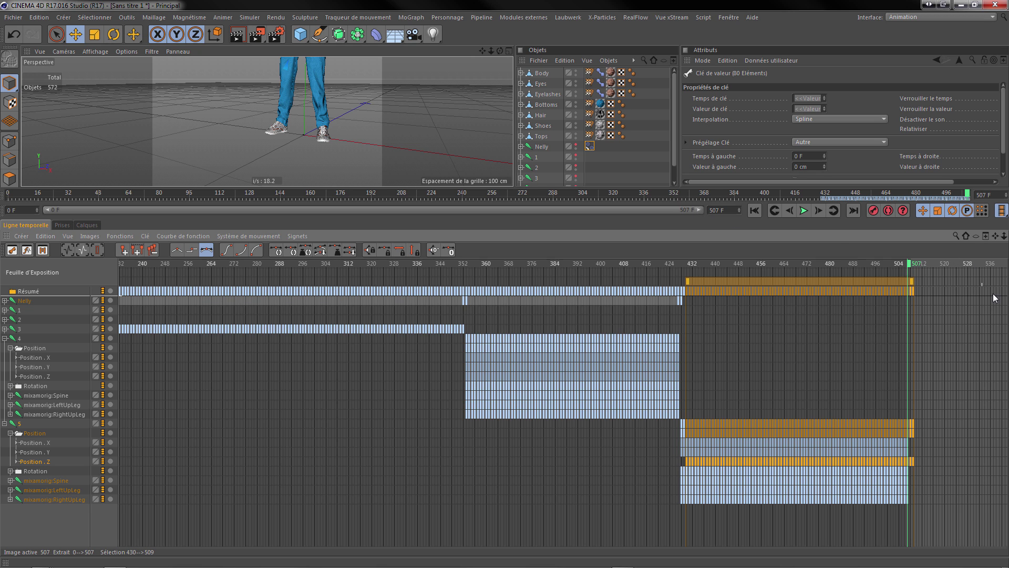
pyautogui.click(739, 206)
pyautogui.click(739, 206)
pyautogui.click(739, 206)
pyautogui.click(739, 207)
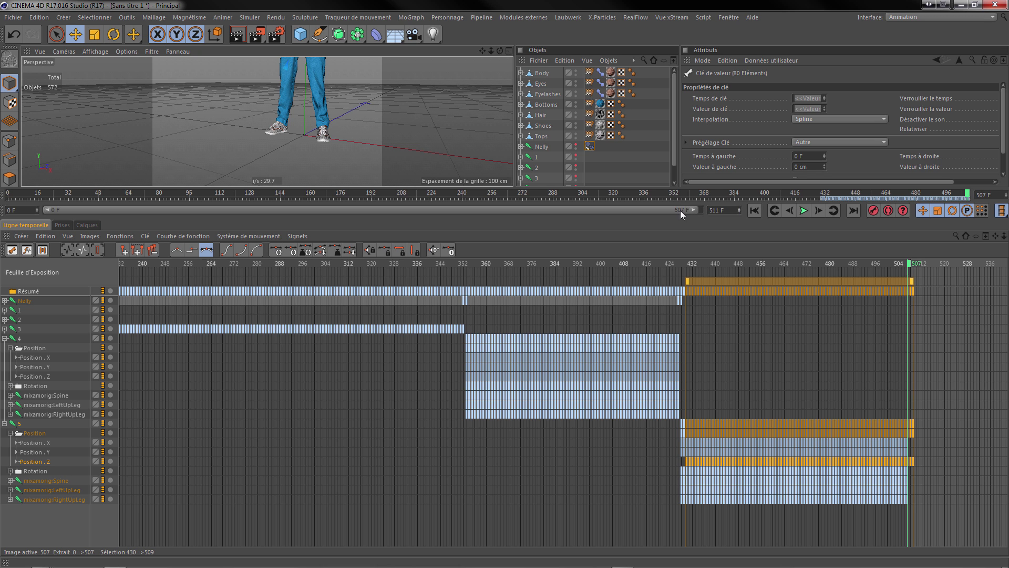
pyautogui.moveTo(689, 208); pyautogui.dragTo(723, 215)
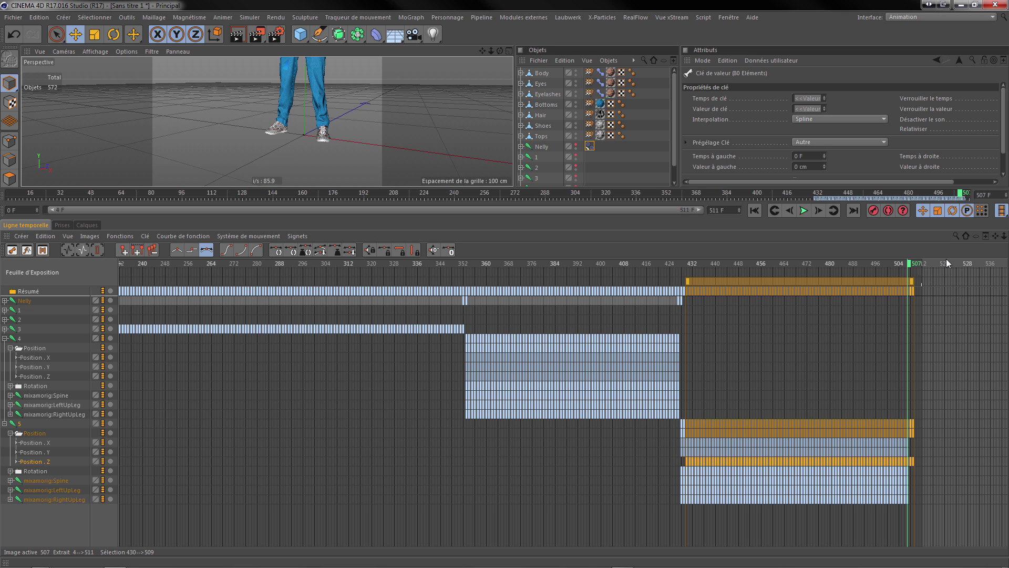
# - Set the animation's end to frame 509, matching the last key, and extend the preview range to 0–509
pyautogui.moveTo(1002, 238); pyautogui.dragTo(790, 306)
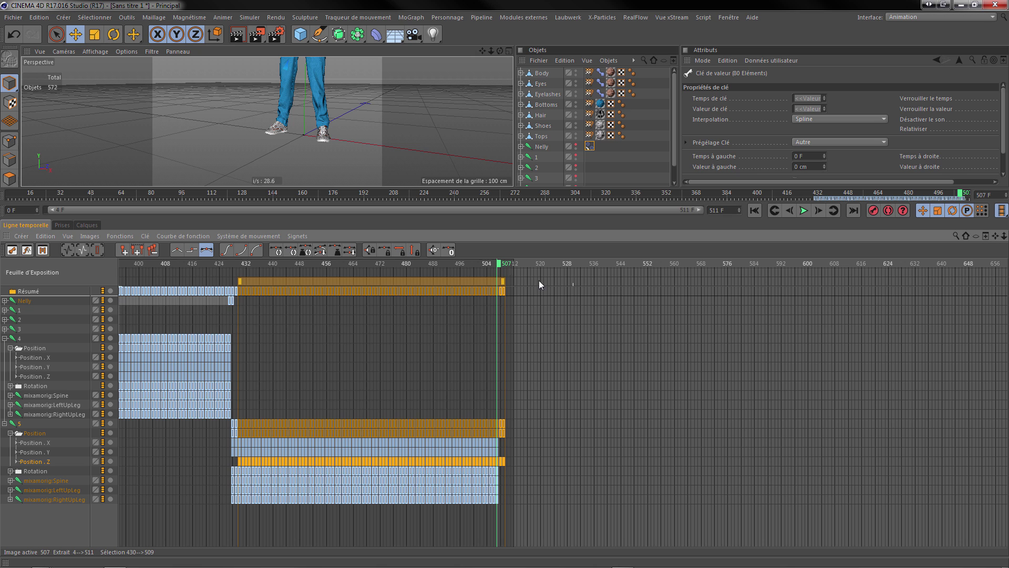
pyautogui.click(821, 210)
pyautogui.click(820, 210)
pyautogui.click(821, 210)
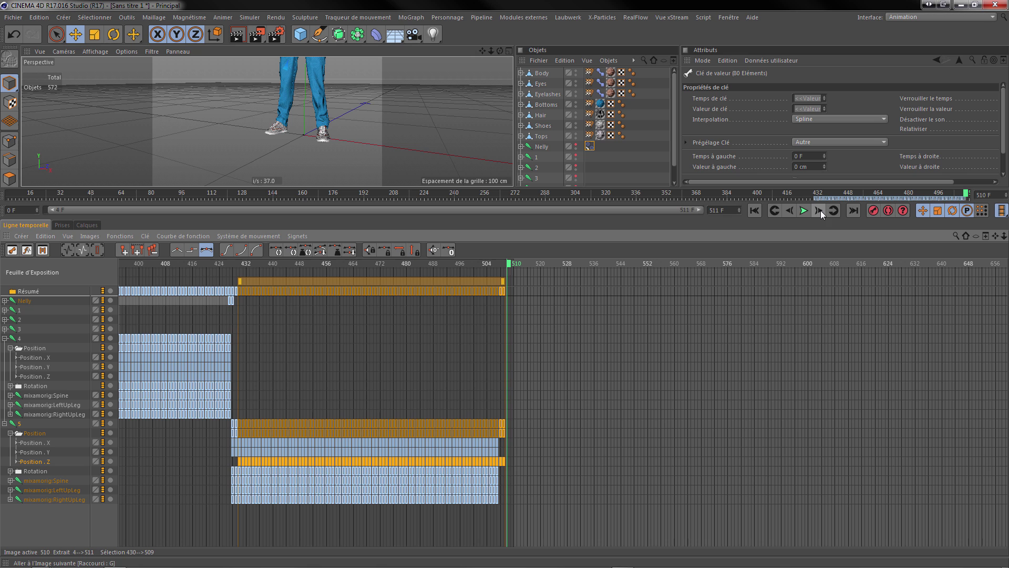
pyautogui.click(789, 210)
pyautogui.click(738, 211)
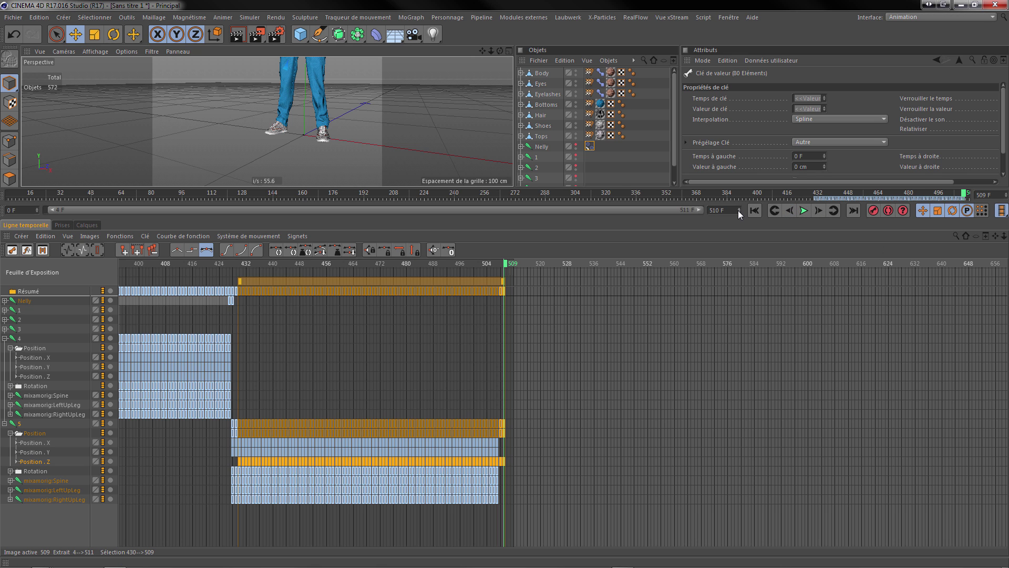
pyautogui.click(739, 212)
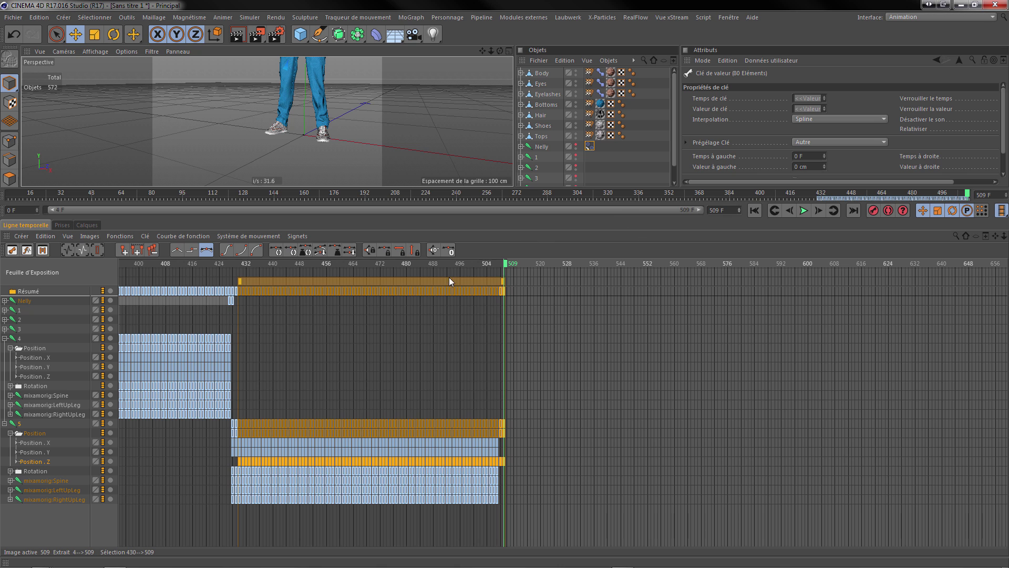
pyautogui.moveTo(51, 209); pyautogui.dragTo(31, 210)
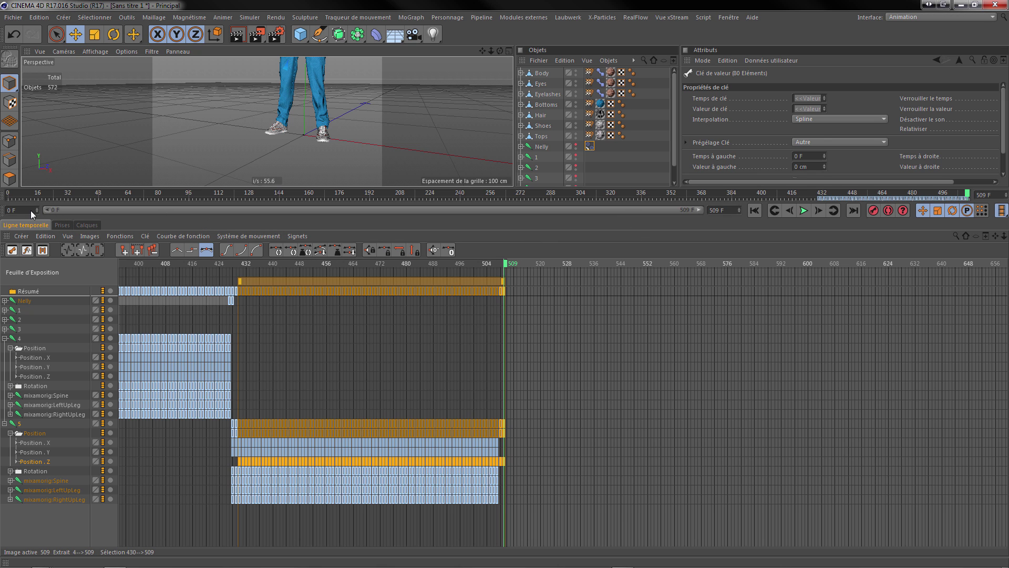
# - Switch to the Full Interface (Utilisateur) layout and play the animation from frame 0 with Nelly's whole body in view
pyautogui.click(755, 212)
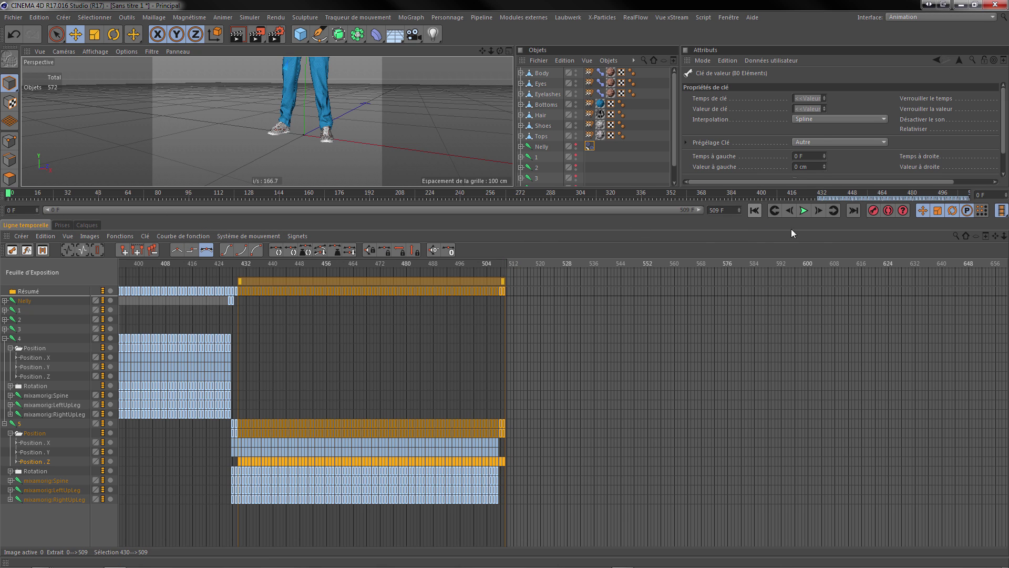
pyautogui.click(992, 17)
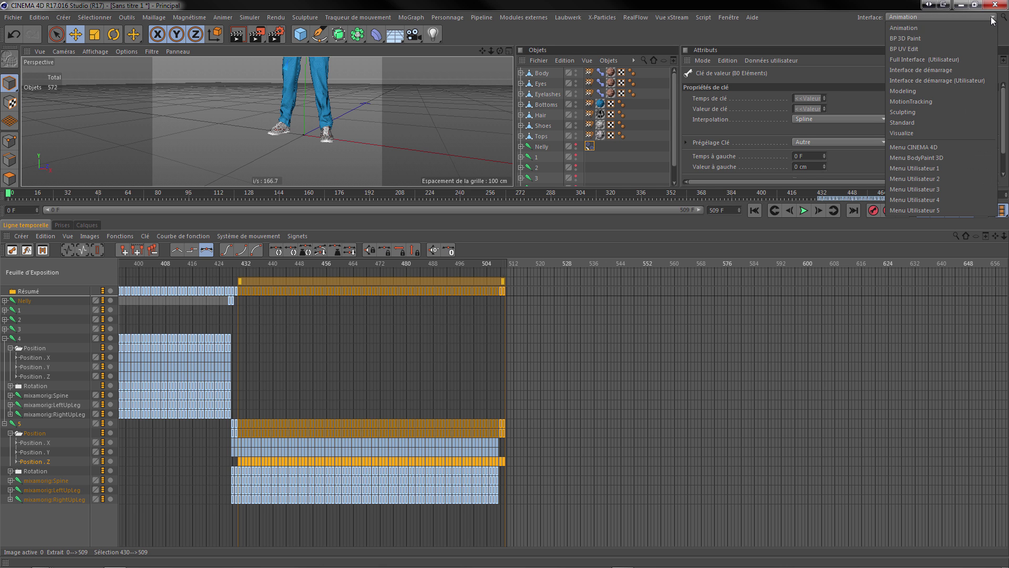
pyautogui.click(940, 60)
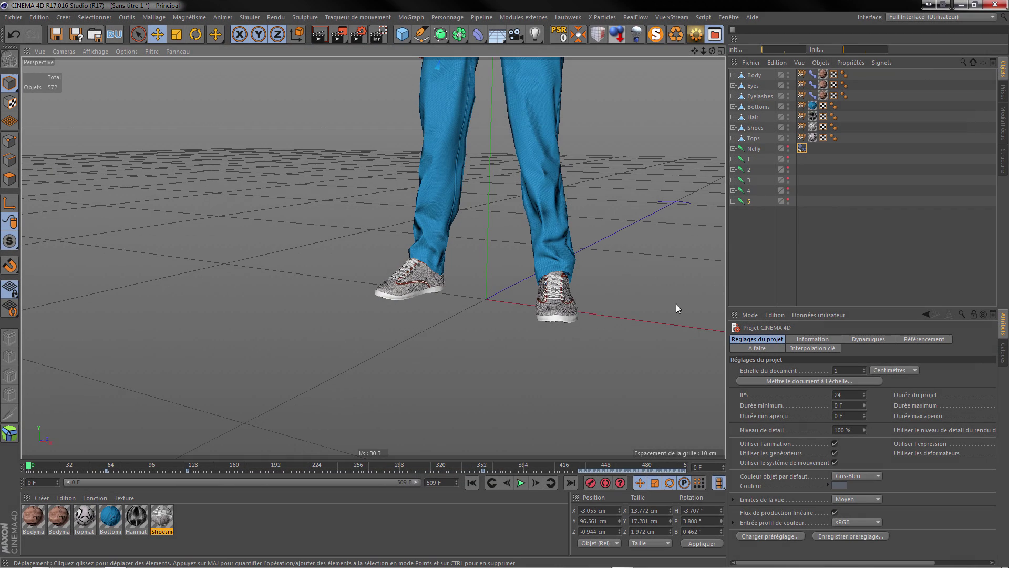
pyautogui.scroll(-10, 296, 339)
pyautogui.scroll(4, 377, 235)
pyautogui.scroll(2, 512, 288)
pyautogui.scroll(-1, 447, 318)
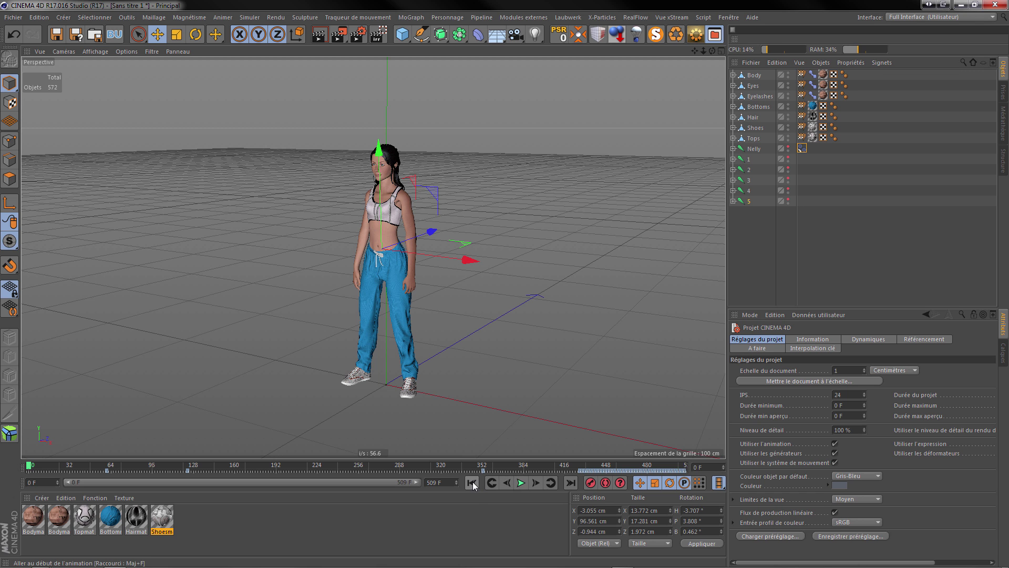
pyautogui.click(519, 482)
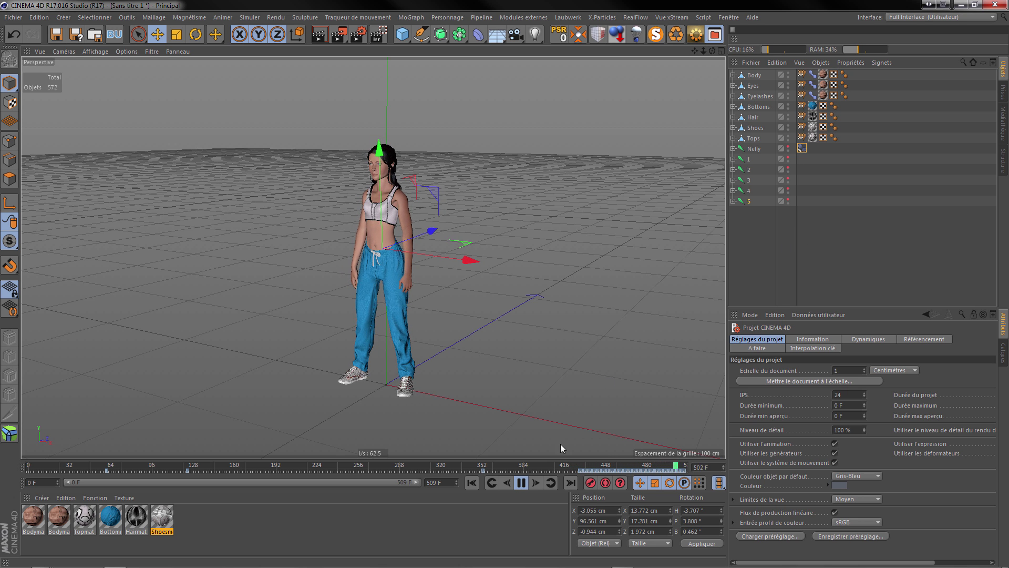
pyautogui.click(522, 481)
# - Step back and forth around frames 427 and 428 to examine Nelly's transition to skeleton 5
pyautogui.click(576, 464)
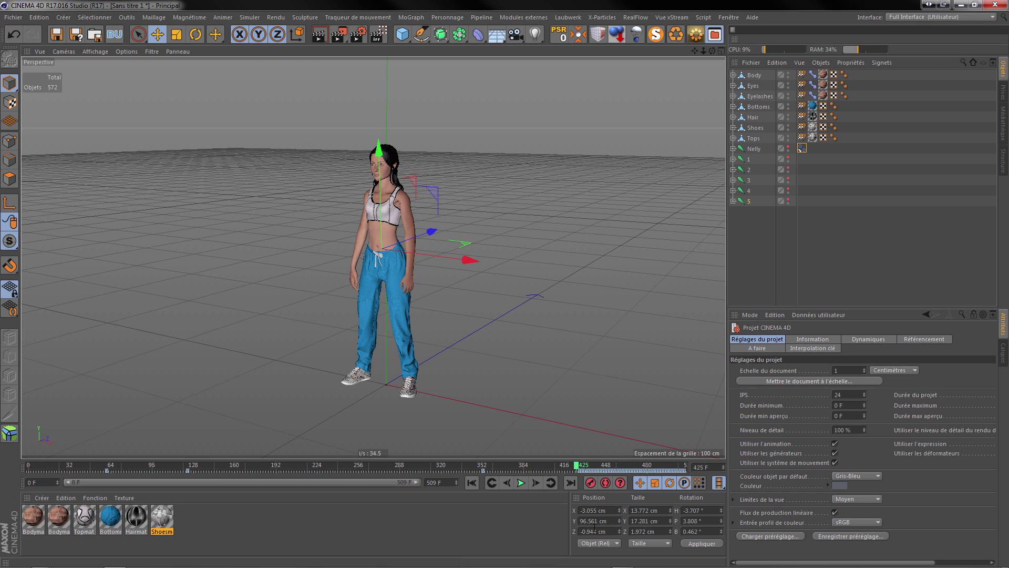
pyautogui.click(539, 482)
pyautogui.click(539, 482)
pyautogui.click(506, 484)
pyautogui.click(506, 484)
pyautogui.click(505, 484)
pyautogui.click(505, 484)
pyautogui.click(505, 484)
pyautogui.click(534, 484)
pyautogui.click(535, 484)
pyautogui.click(535, 484)
pyautogui.click(535, 484)
pyautogui.click(535, 483)
pyautogui.click(534, 483)
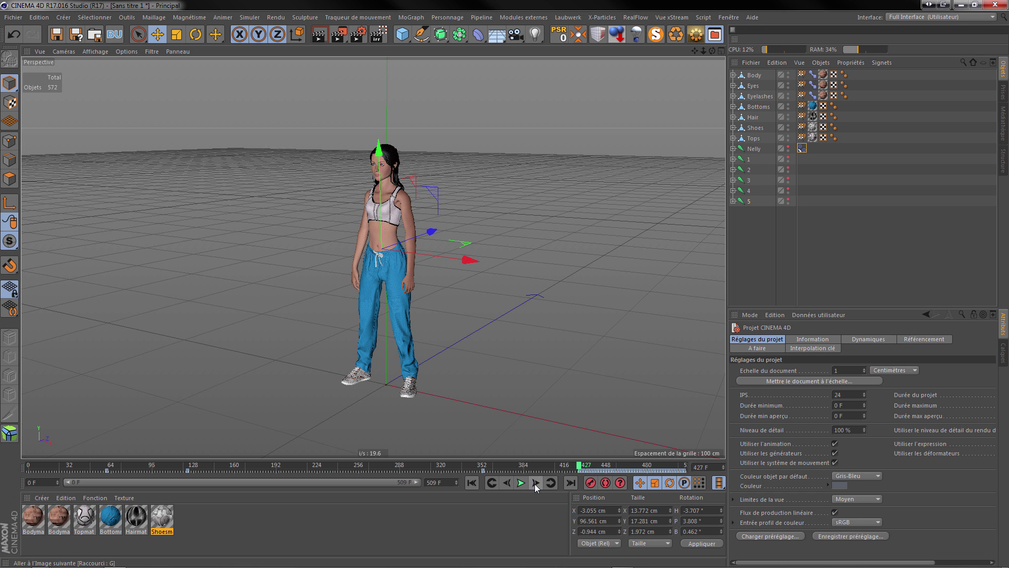
pyautogui.click(535, 484)
pyautogui.click(534, 484)
pyautogui.click(507, 483)
pyautogui.click(507, 484)
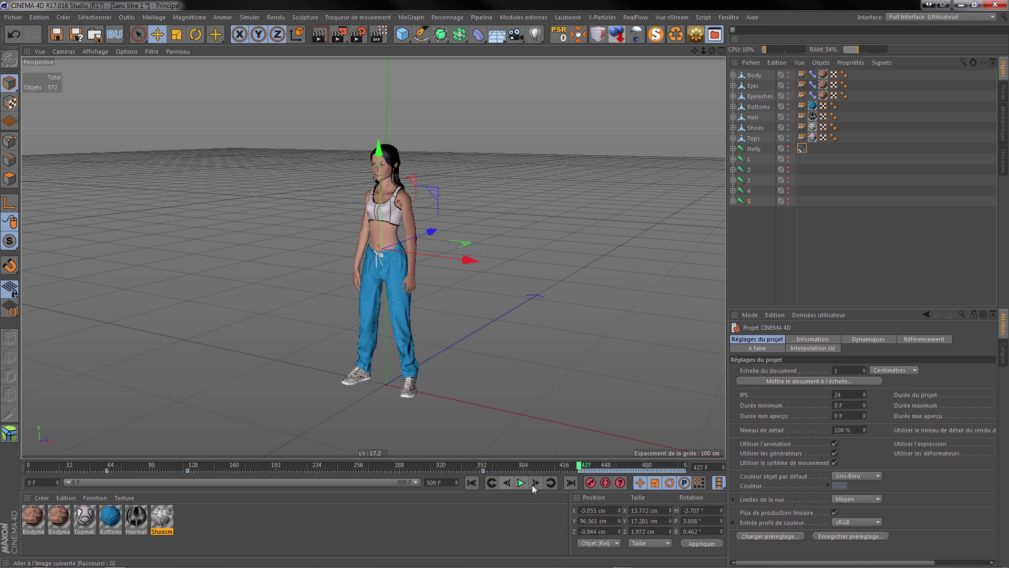
pyautogui.click(534, 484)
pyautogui.click(506, 484)
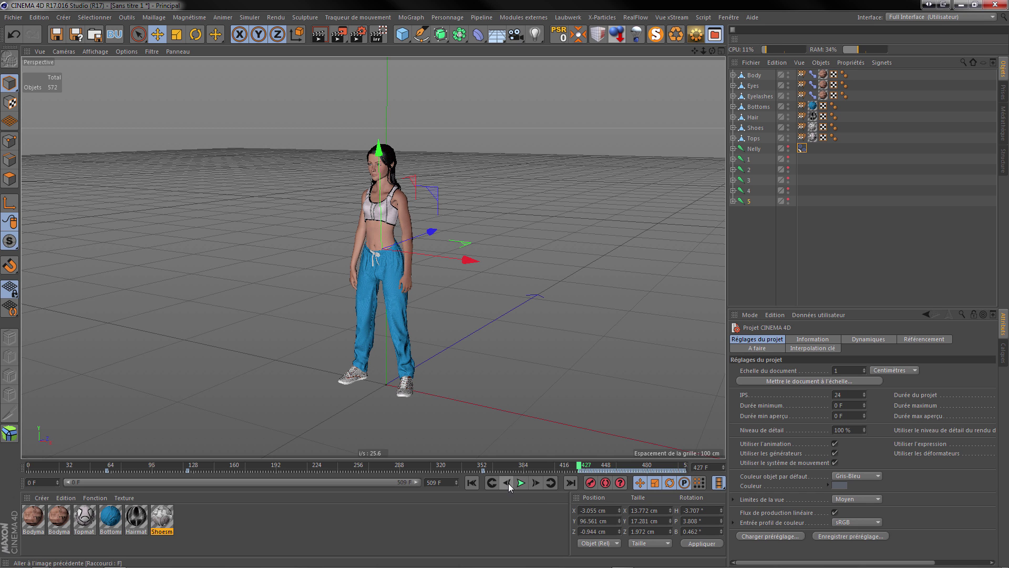
pyautogui.click(535, 483)
pyautogui.click(507, 483)
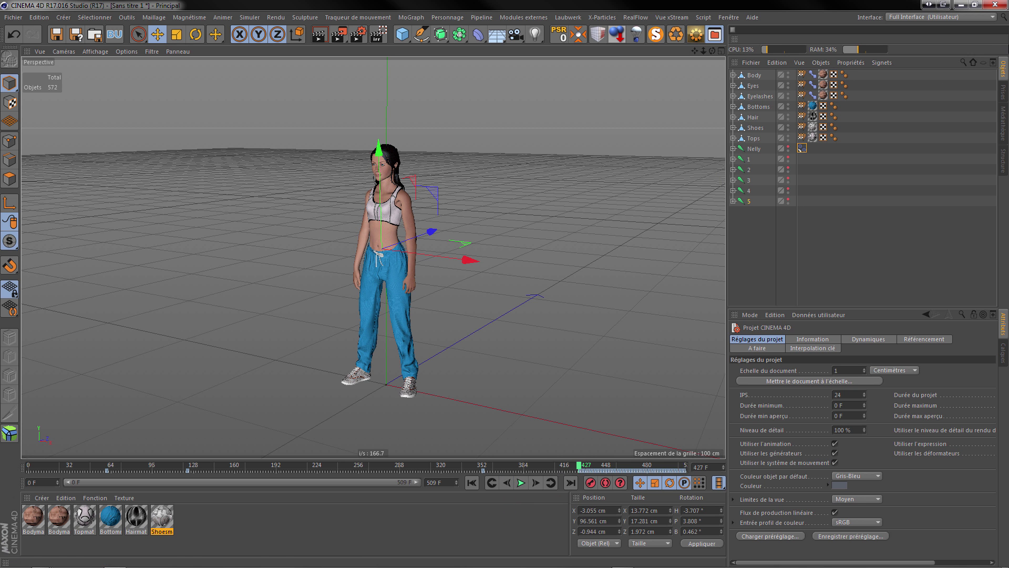
# - Return to the Animation layout, show the F-curves, and compare the Position X curves of skeletons 4 and 5
pyautogui.click(988, 18)
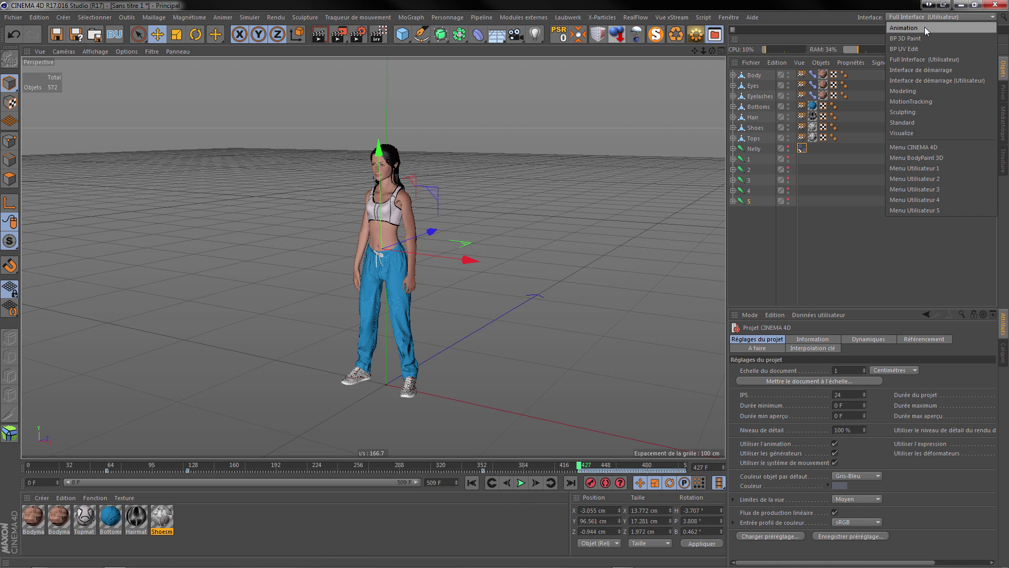
pyautogui.click(925, 27)
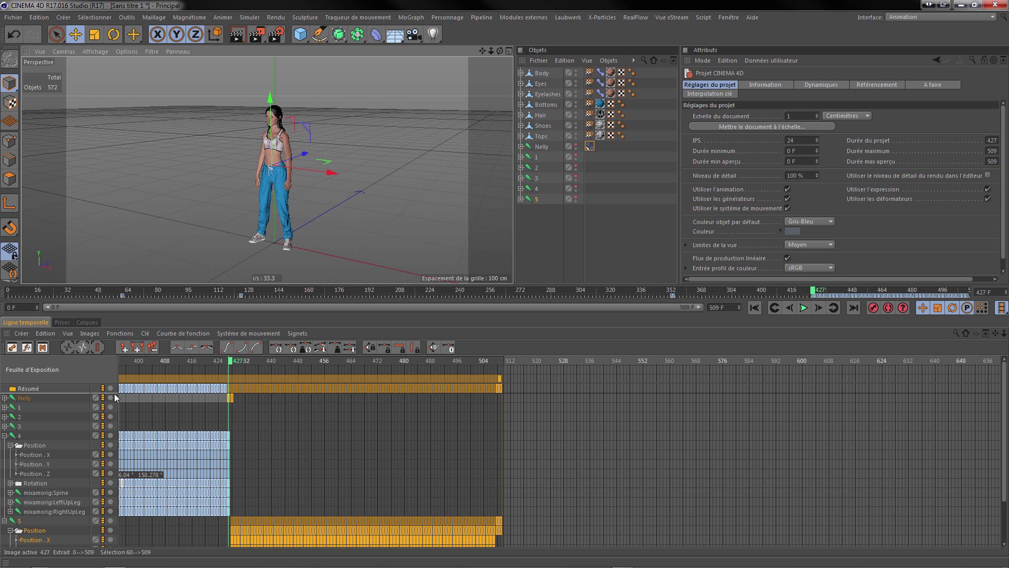
pyautogui.click(26, 349)
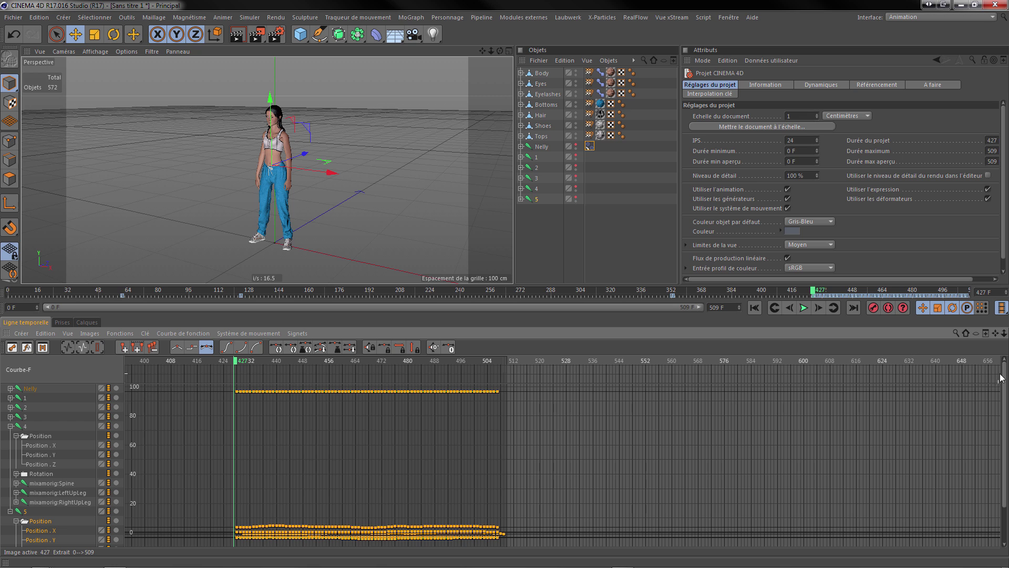
pyautogui.moveTo(1004, 379); pyautogui.dragTo(1005, 410)
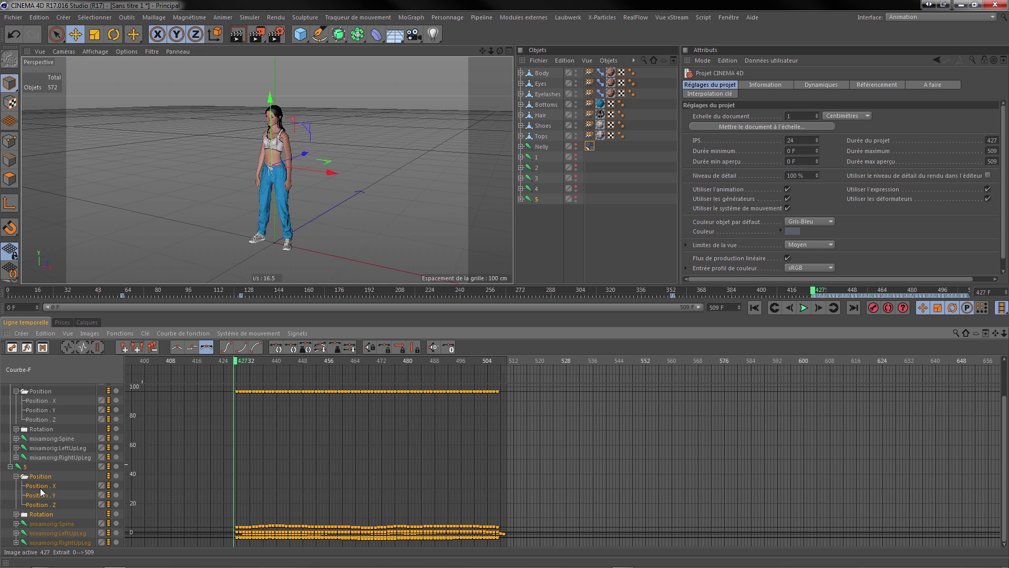
pyautogui.click(46, 401)
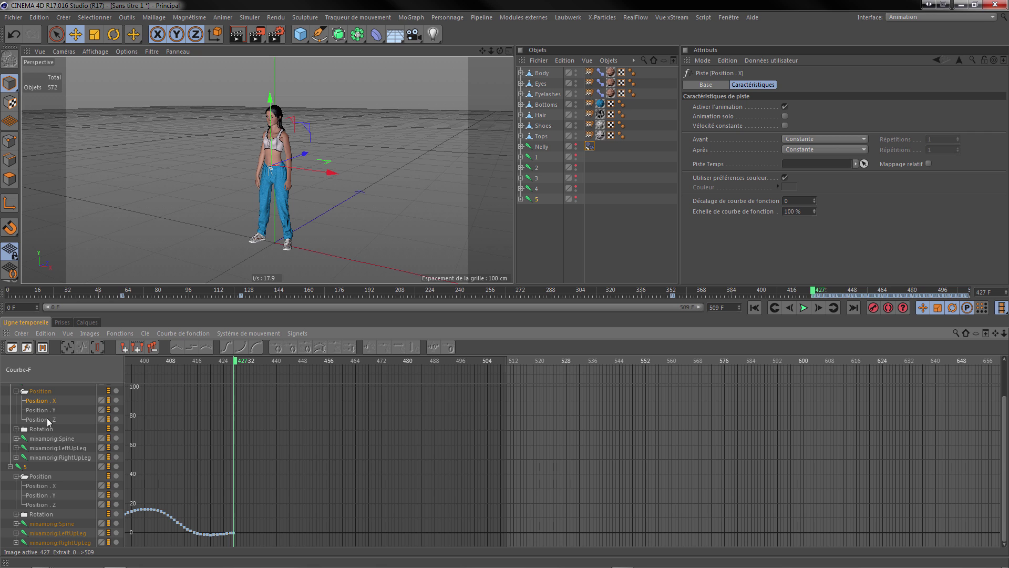
pyautogui.click(46, 484)
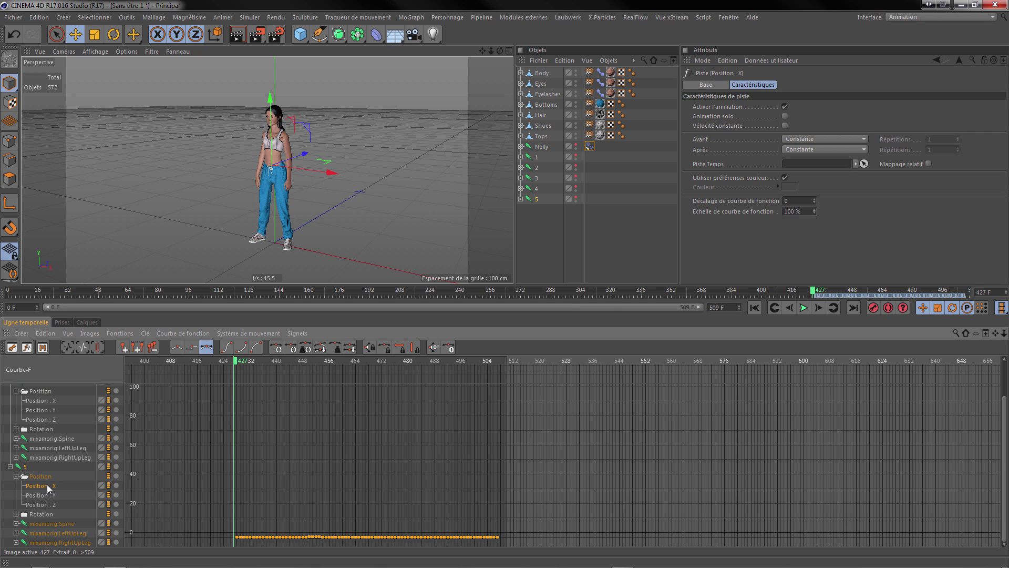
pyautogui.click(48, 401)
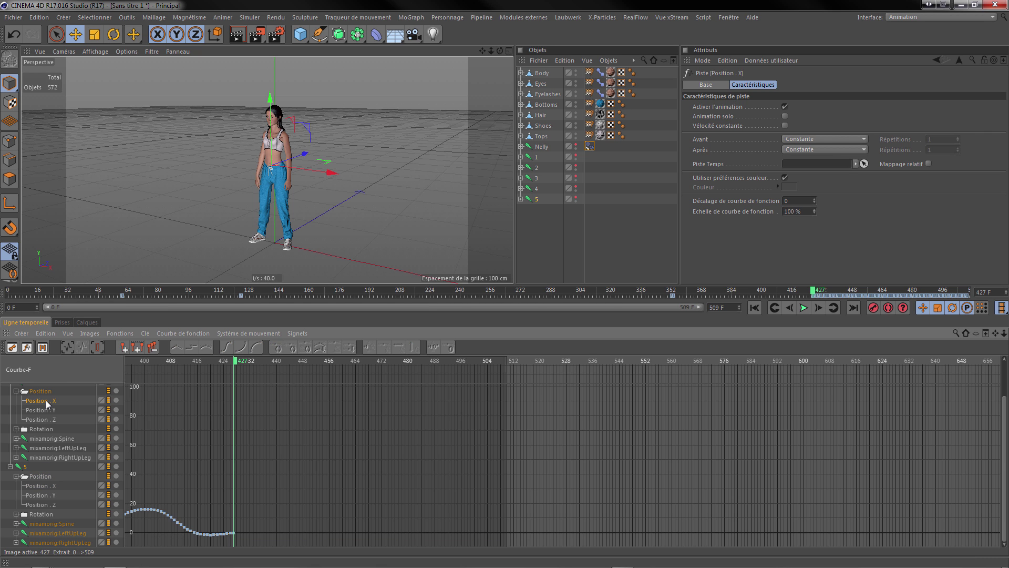
pyautogui.click(45, 486)
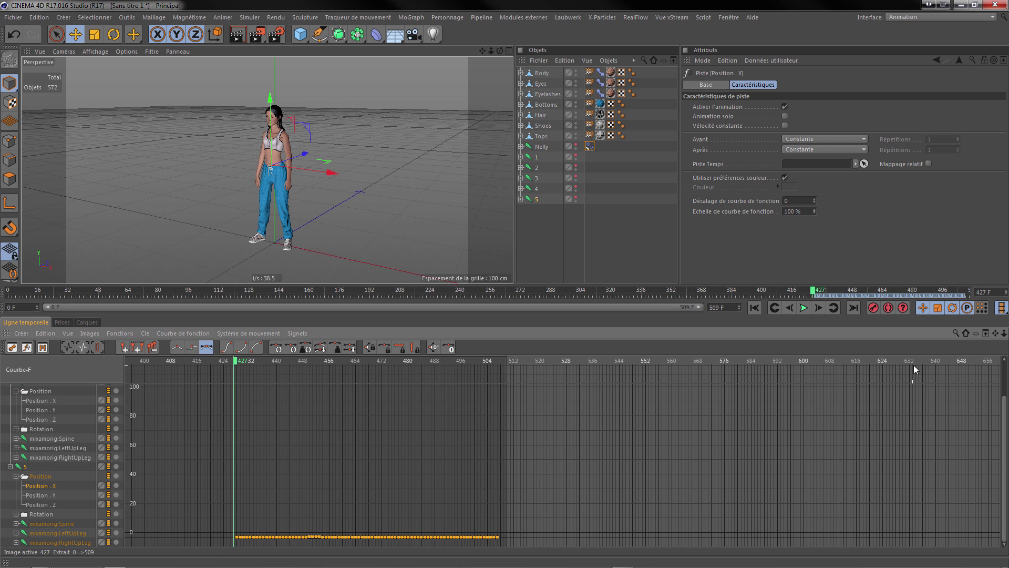
# - Raise skeleton 5's whole Position X curve so it starts at about 0, matching the end of skeleton 4's curve
pyautogui.click(995, 333)
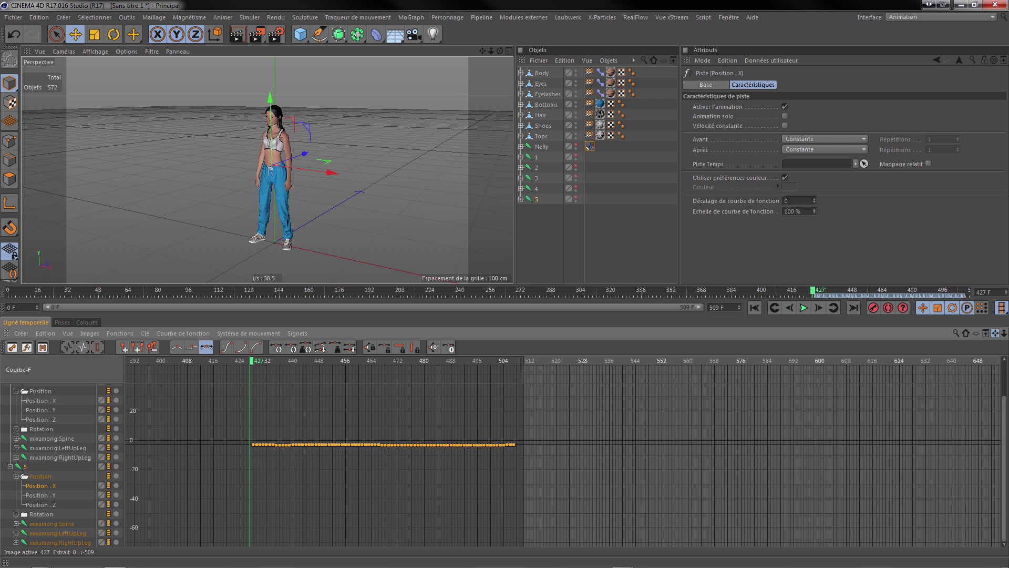
pyautogui.click(1004, 334)
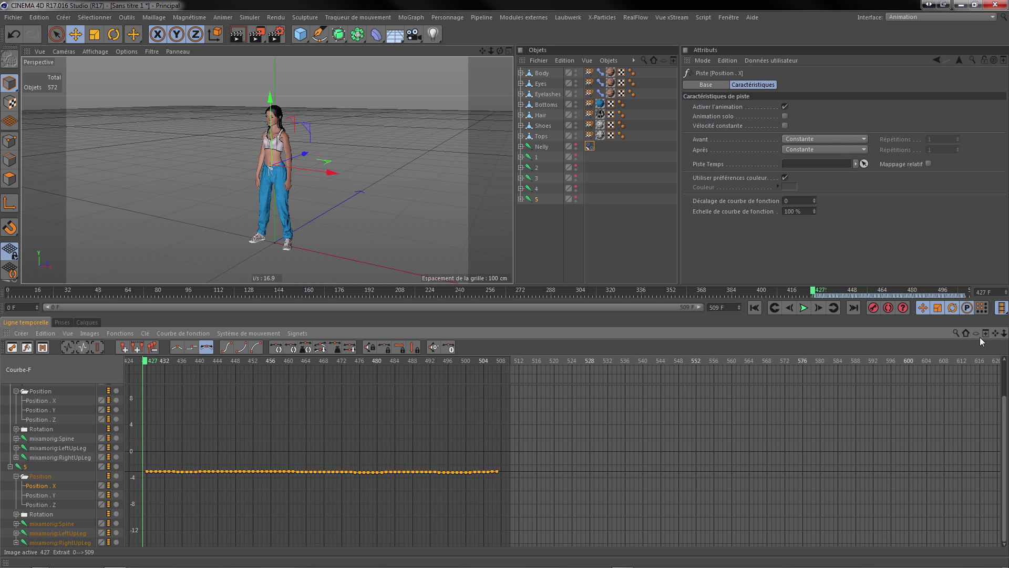
pyautogui.moveTo(994, 333)
pyautogui.mouseDown()
pyautogui.moveTo(1008, 326)
pyautogui.moveTo(998, 325)
pyautogui.mouseUp()
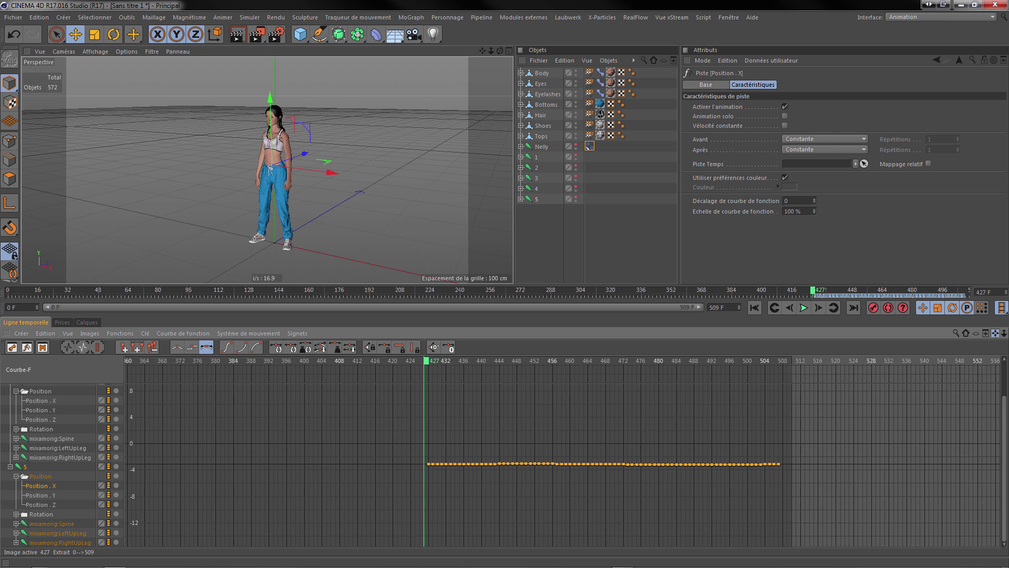
pyautogui.click(45, 403)
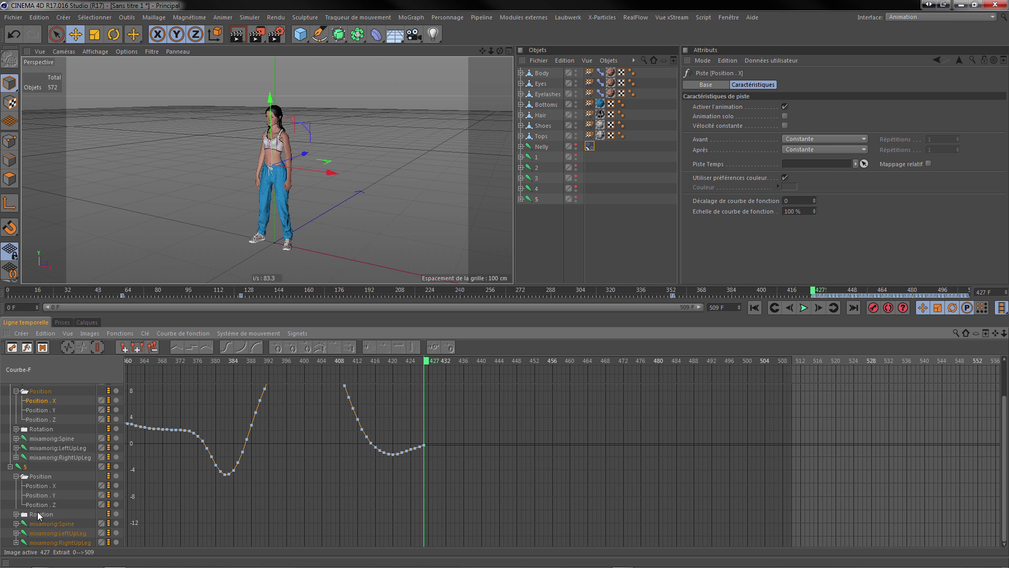
pyautogui.click(41, 486)
pyautogui.moveTo(431, 466)
pyautogui.moveTo(431, 466); pyautogui.dragTo(434, 449)
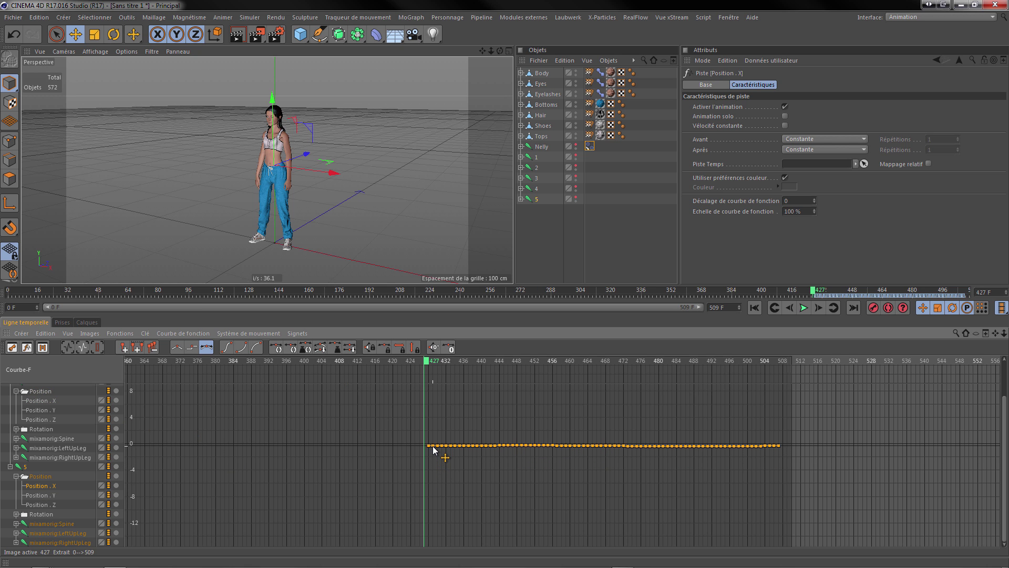
pyautogui.click(45, 400)
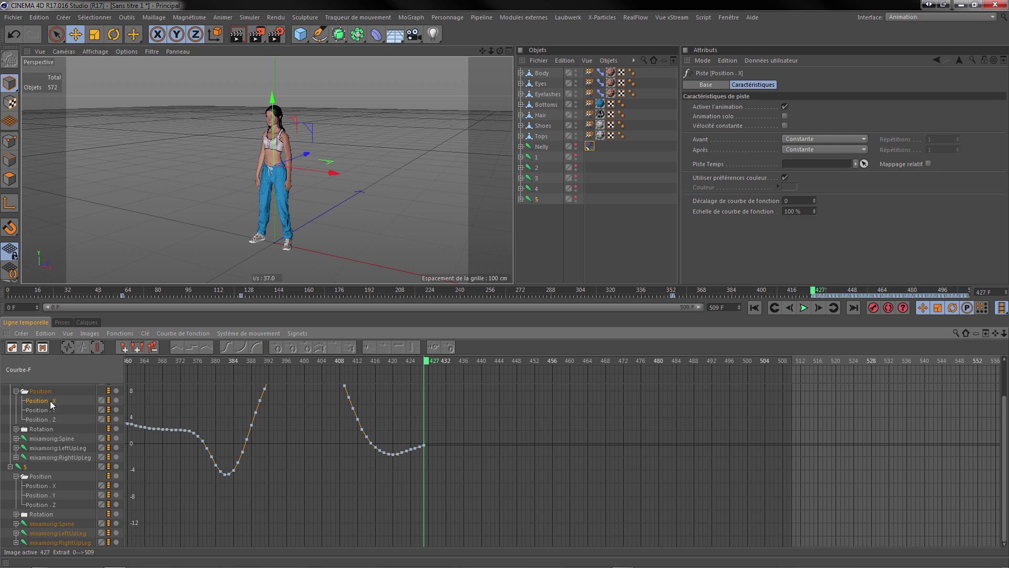
# - Step between frames 427 and 428 to check the corrected horizontal transition to skeleton 5
pyautogui.click(979, 18)
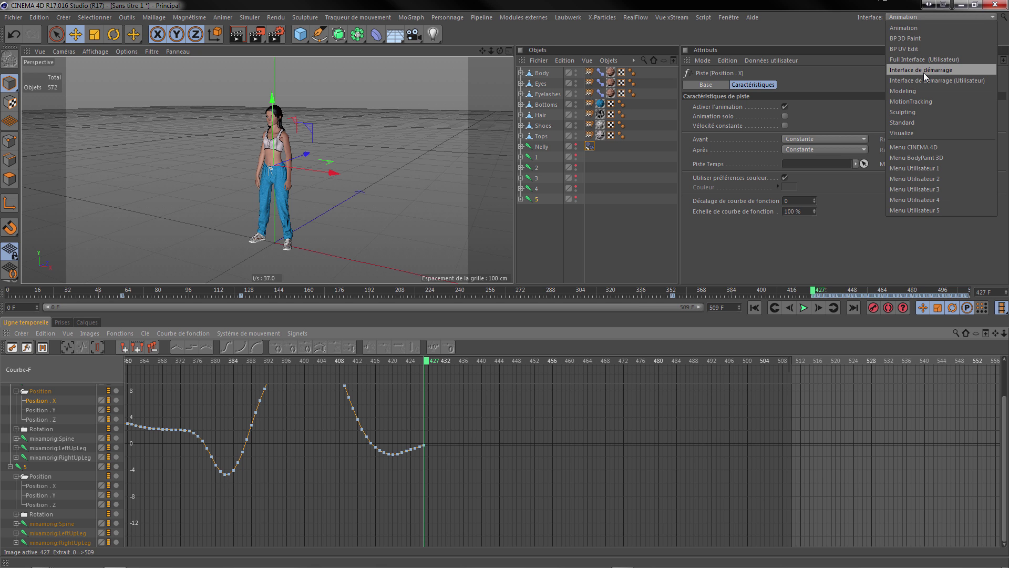
pyautogui.click(818, 307)
pyautogui.click(818, 307)
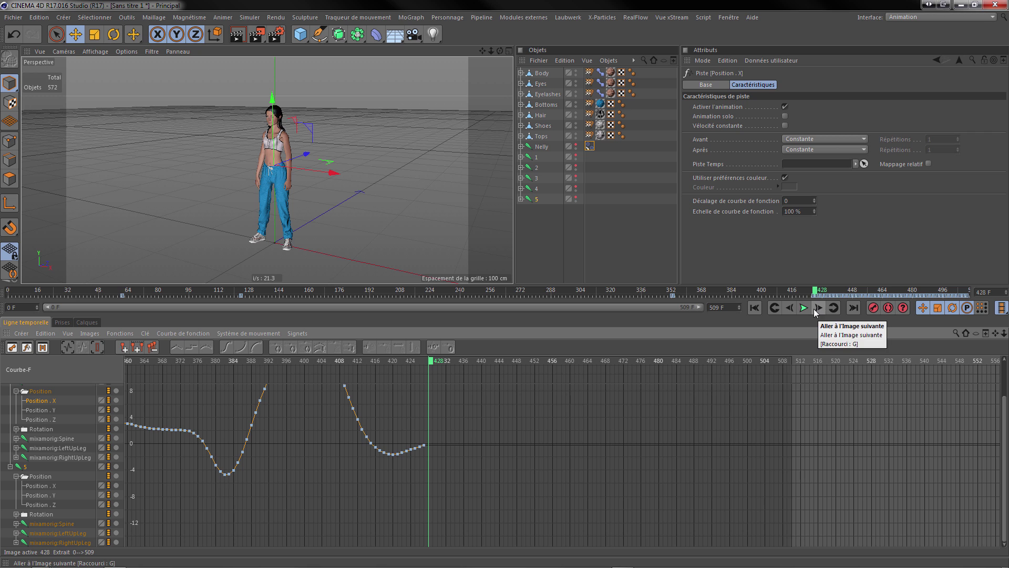
pyautogui.click(790, 307)
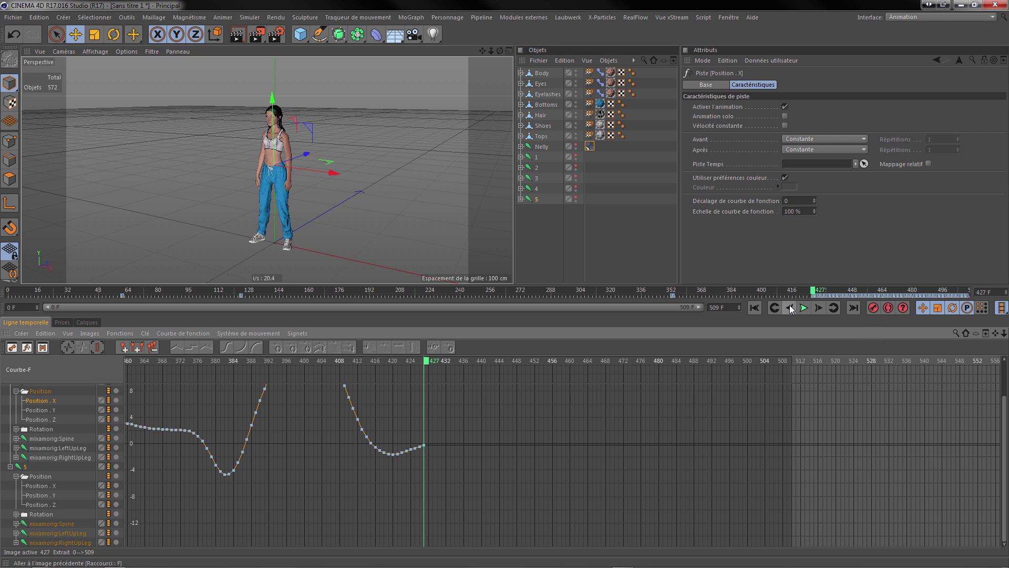
pyautogui.click(820, 309)
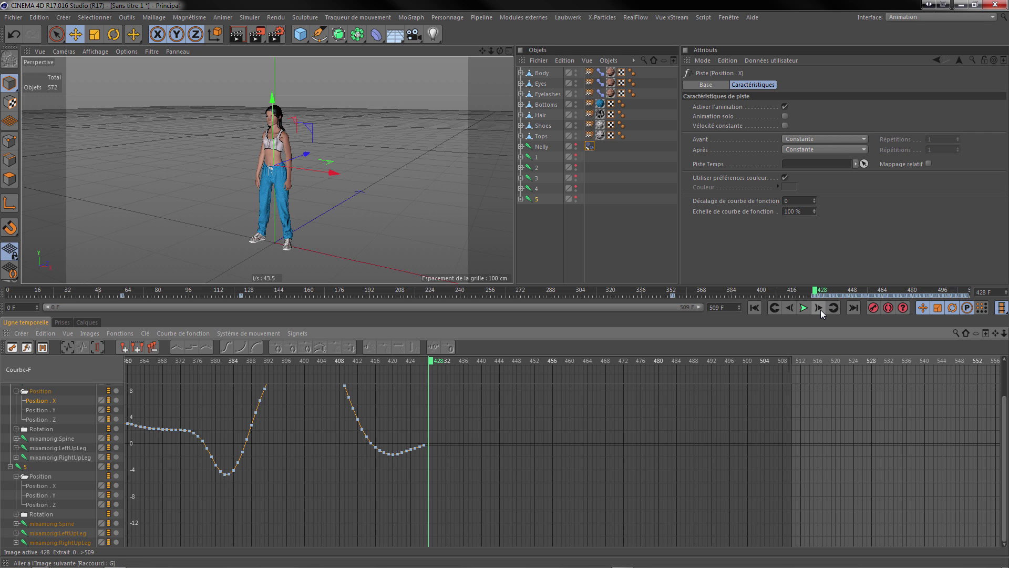
# - Switch to the Full Interface (Utilisateur) layout and replay the complete animation from frame 0
pyautogui.click(964, 16)
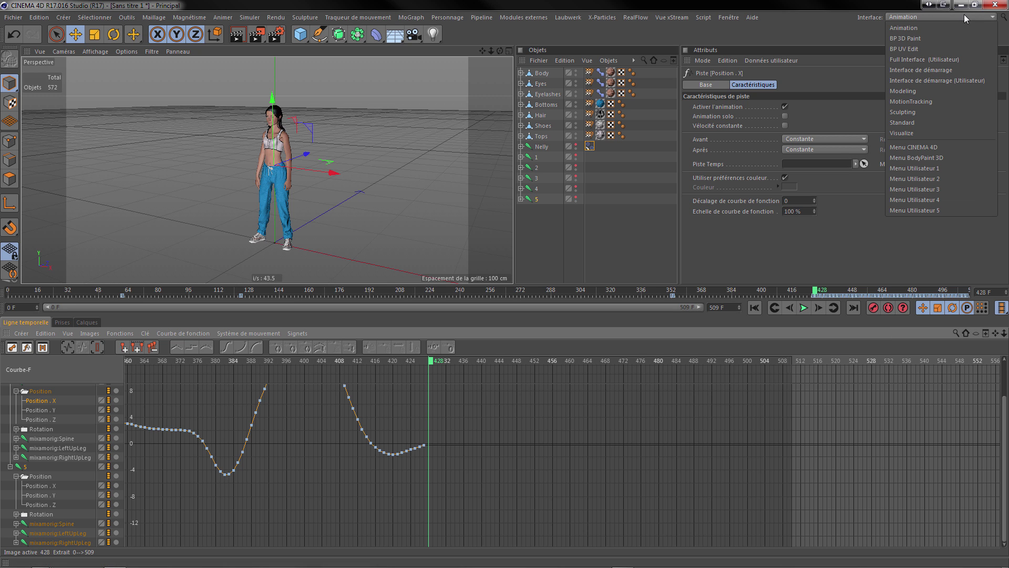
pyautogui.click(924, 59)
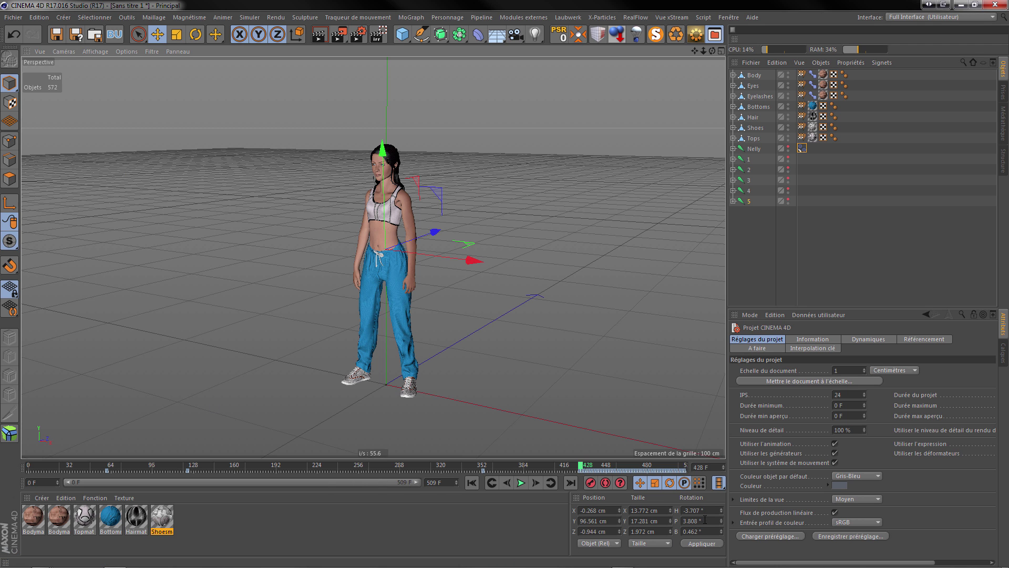
pyautogui.click(471, 483)
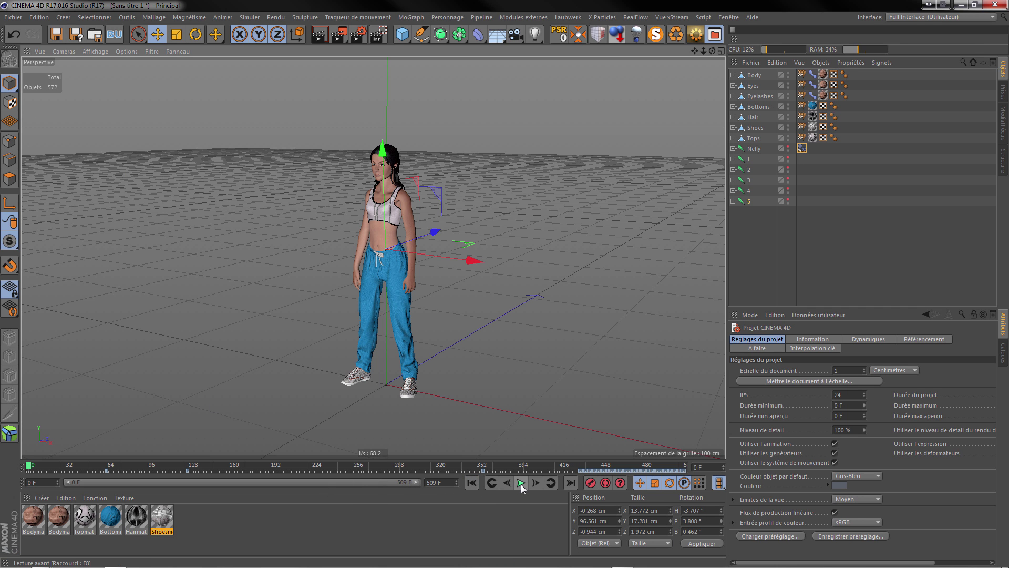
pyautogui.click(521, 483)
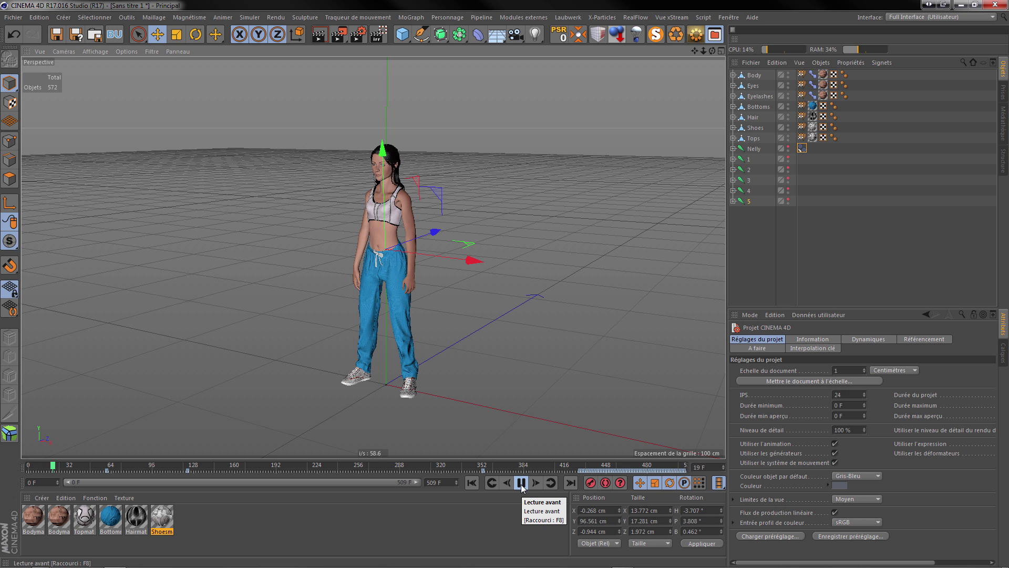
pyautogui.click(748, 234)
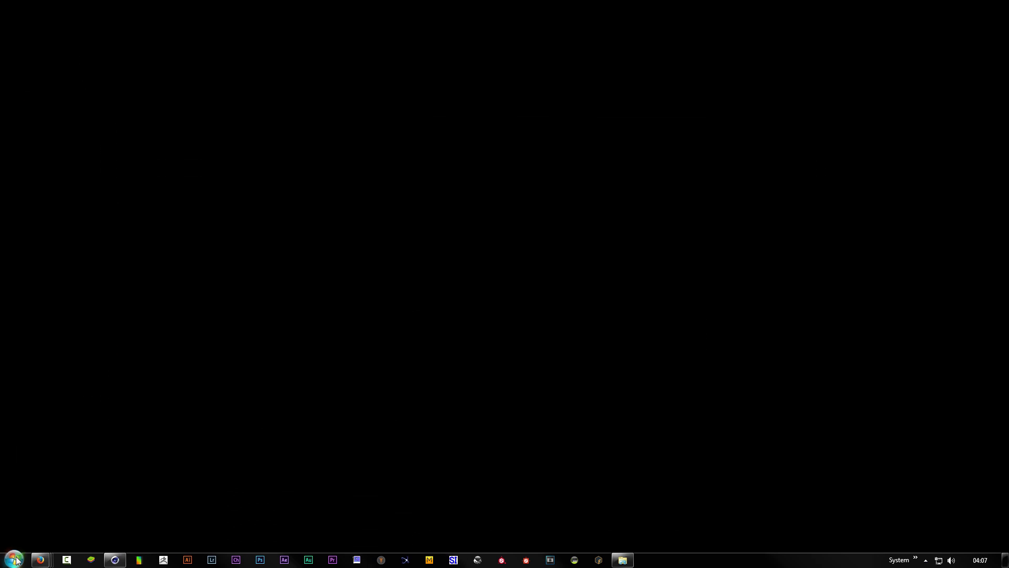
# - Switch to Firefox and view the Motion Designers Community group page on Facebook
pyautogui.moveTo(40, 558)
pyautogui.click(84, 479)
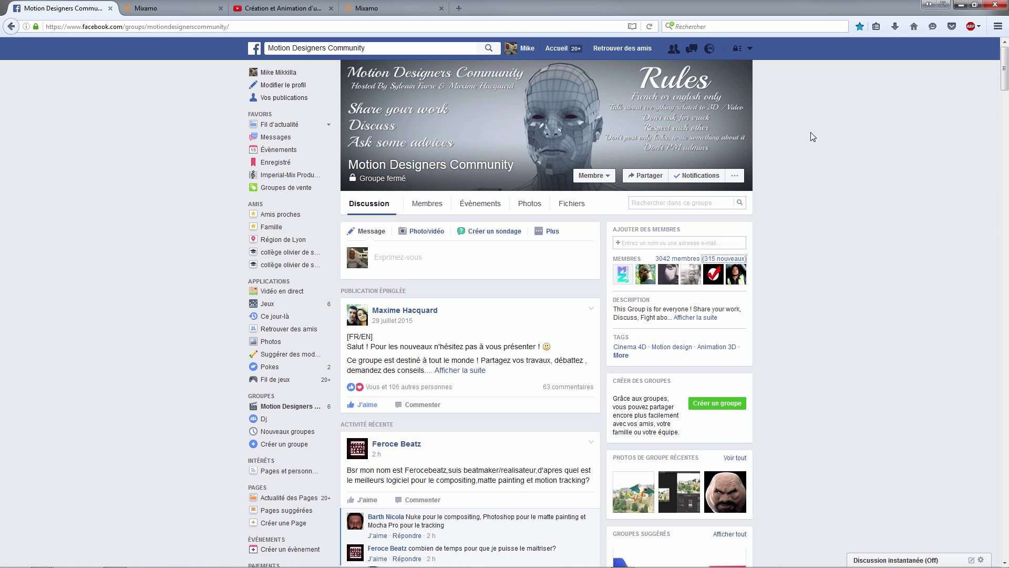
pyautogui.moveTo(1005, 72); pyautogui.dragTo(1005, 50)
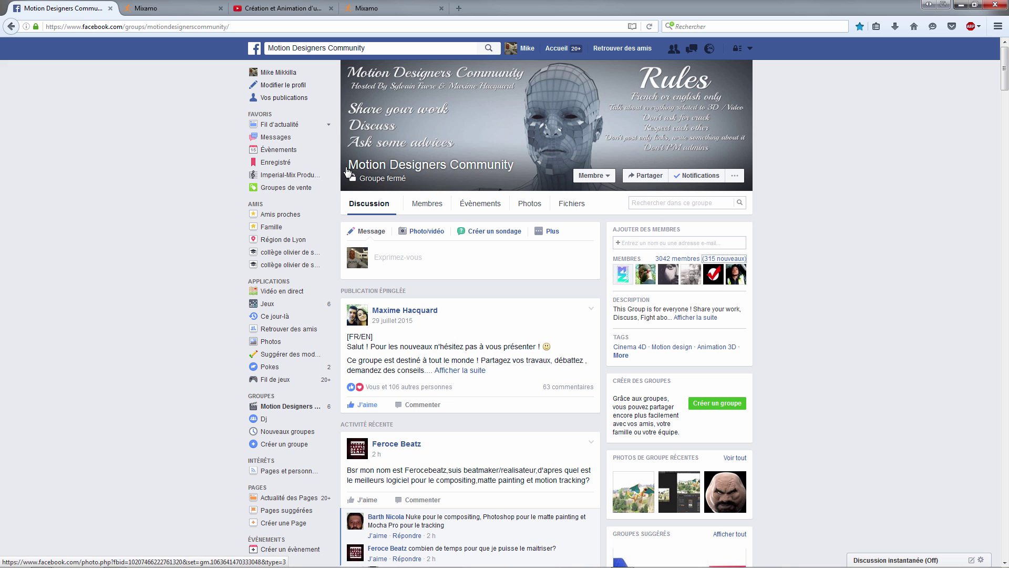